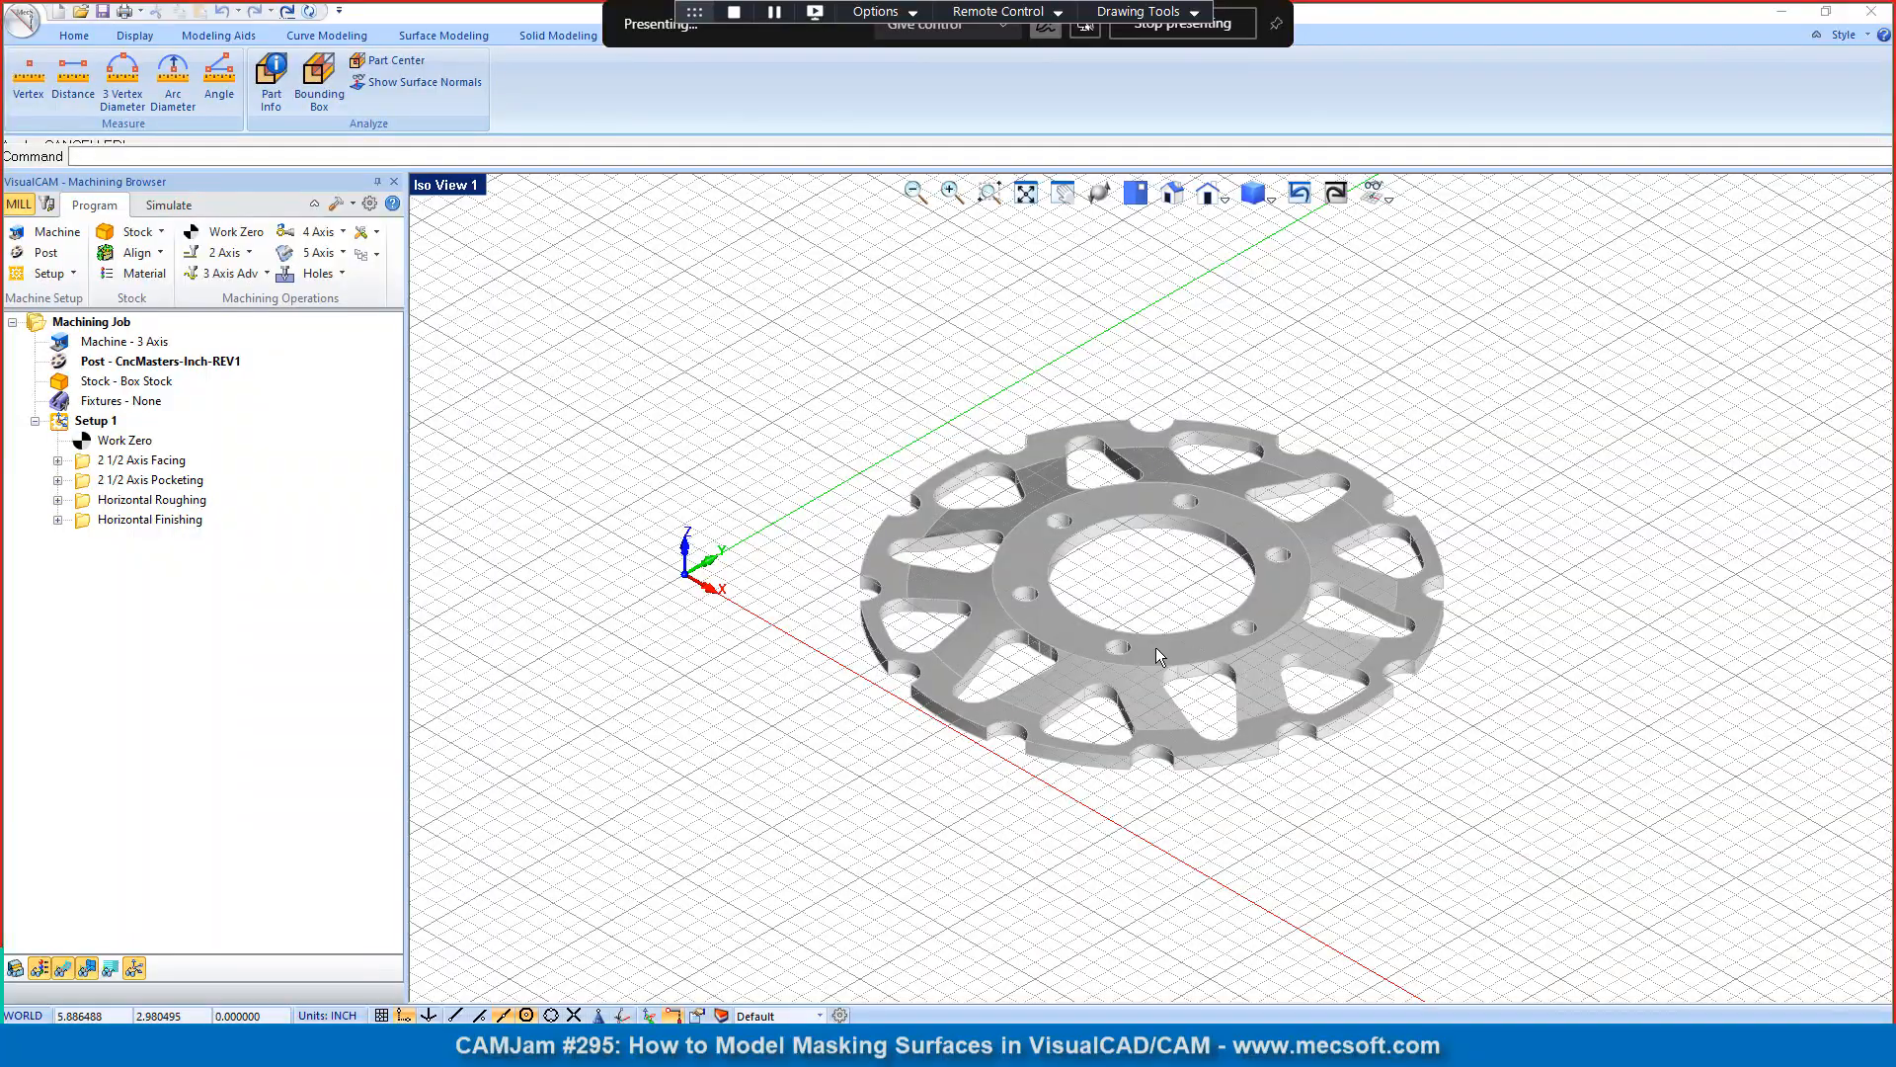
Step: Examine the toolpaths of the 2 1/2 Axis Pocketing, Horizontal Roughing and Horizontal Finishing operations on the brake rotor
right_click_drag(1188, 785, 1182, 576)
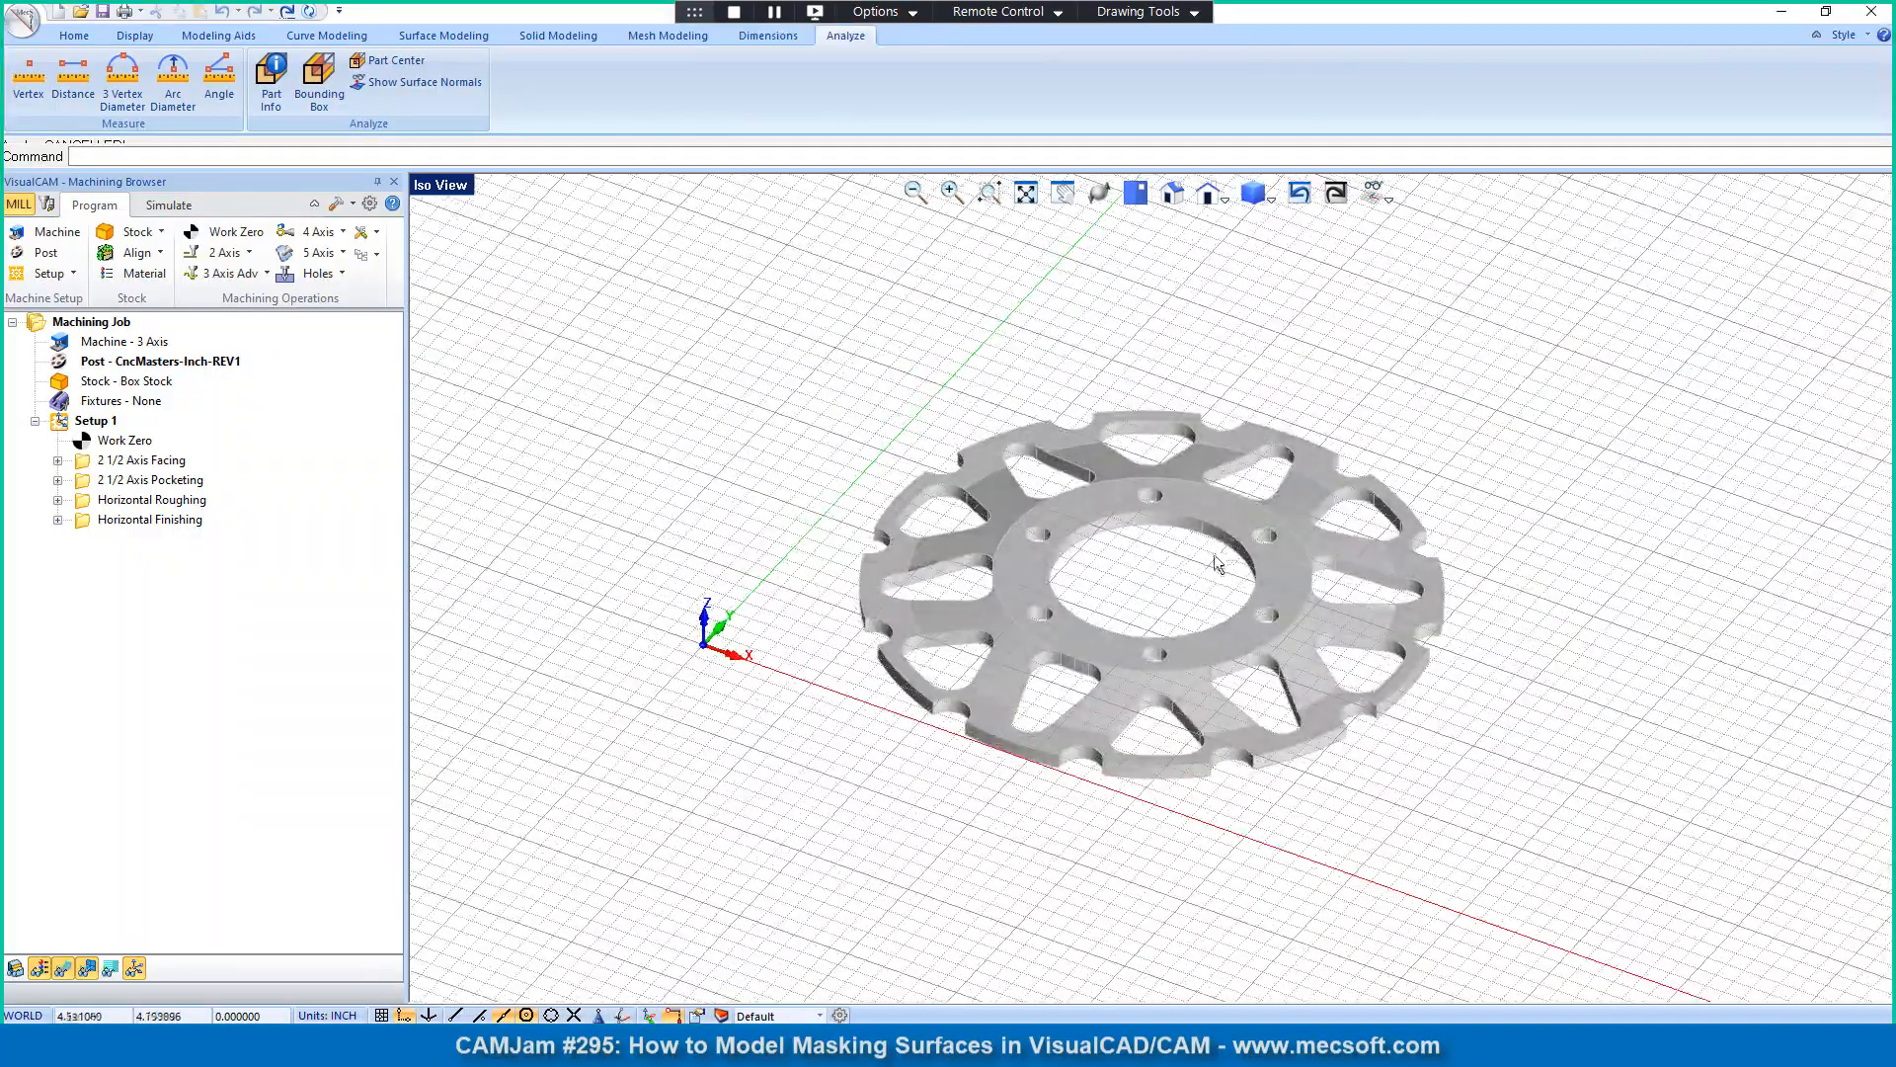
scroll(1228, 549, "up", 2)
scroll(1230, 556, "up", 3)
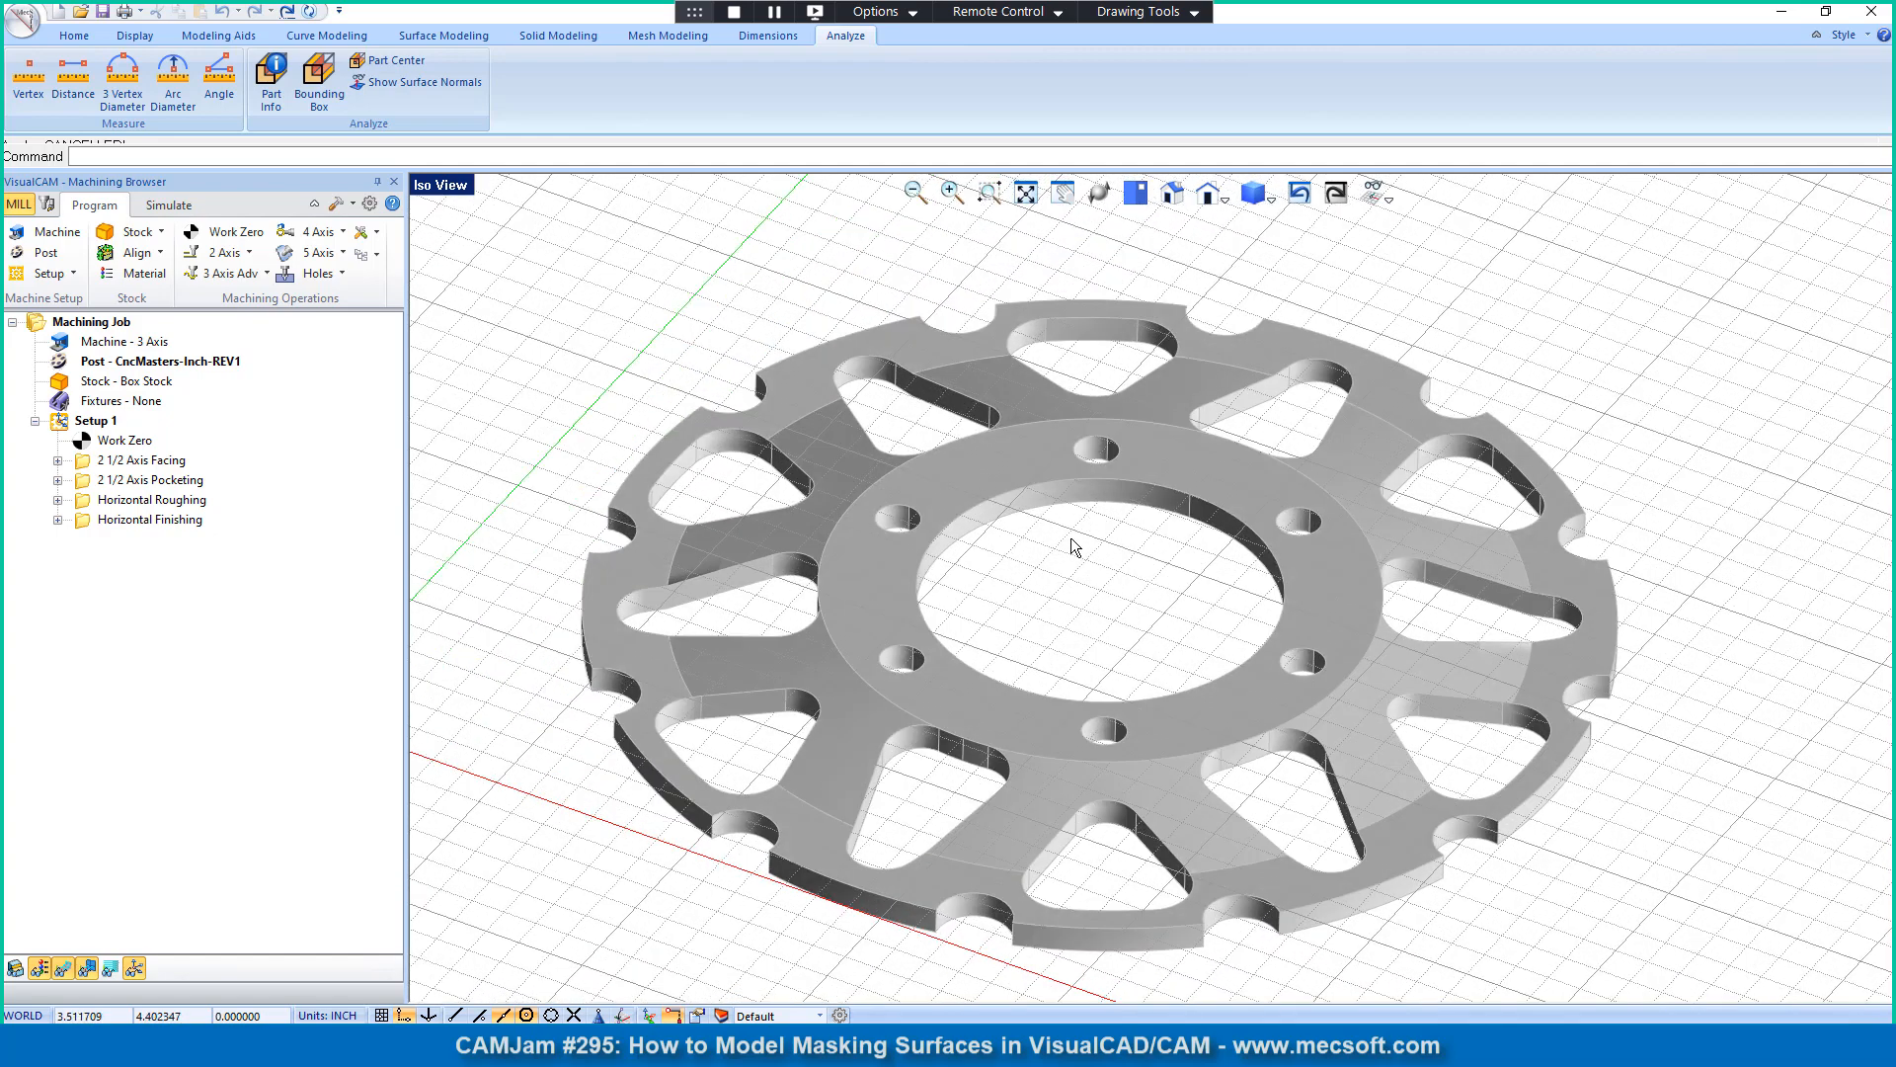
left_click(94, 479)
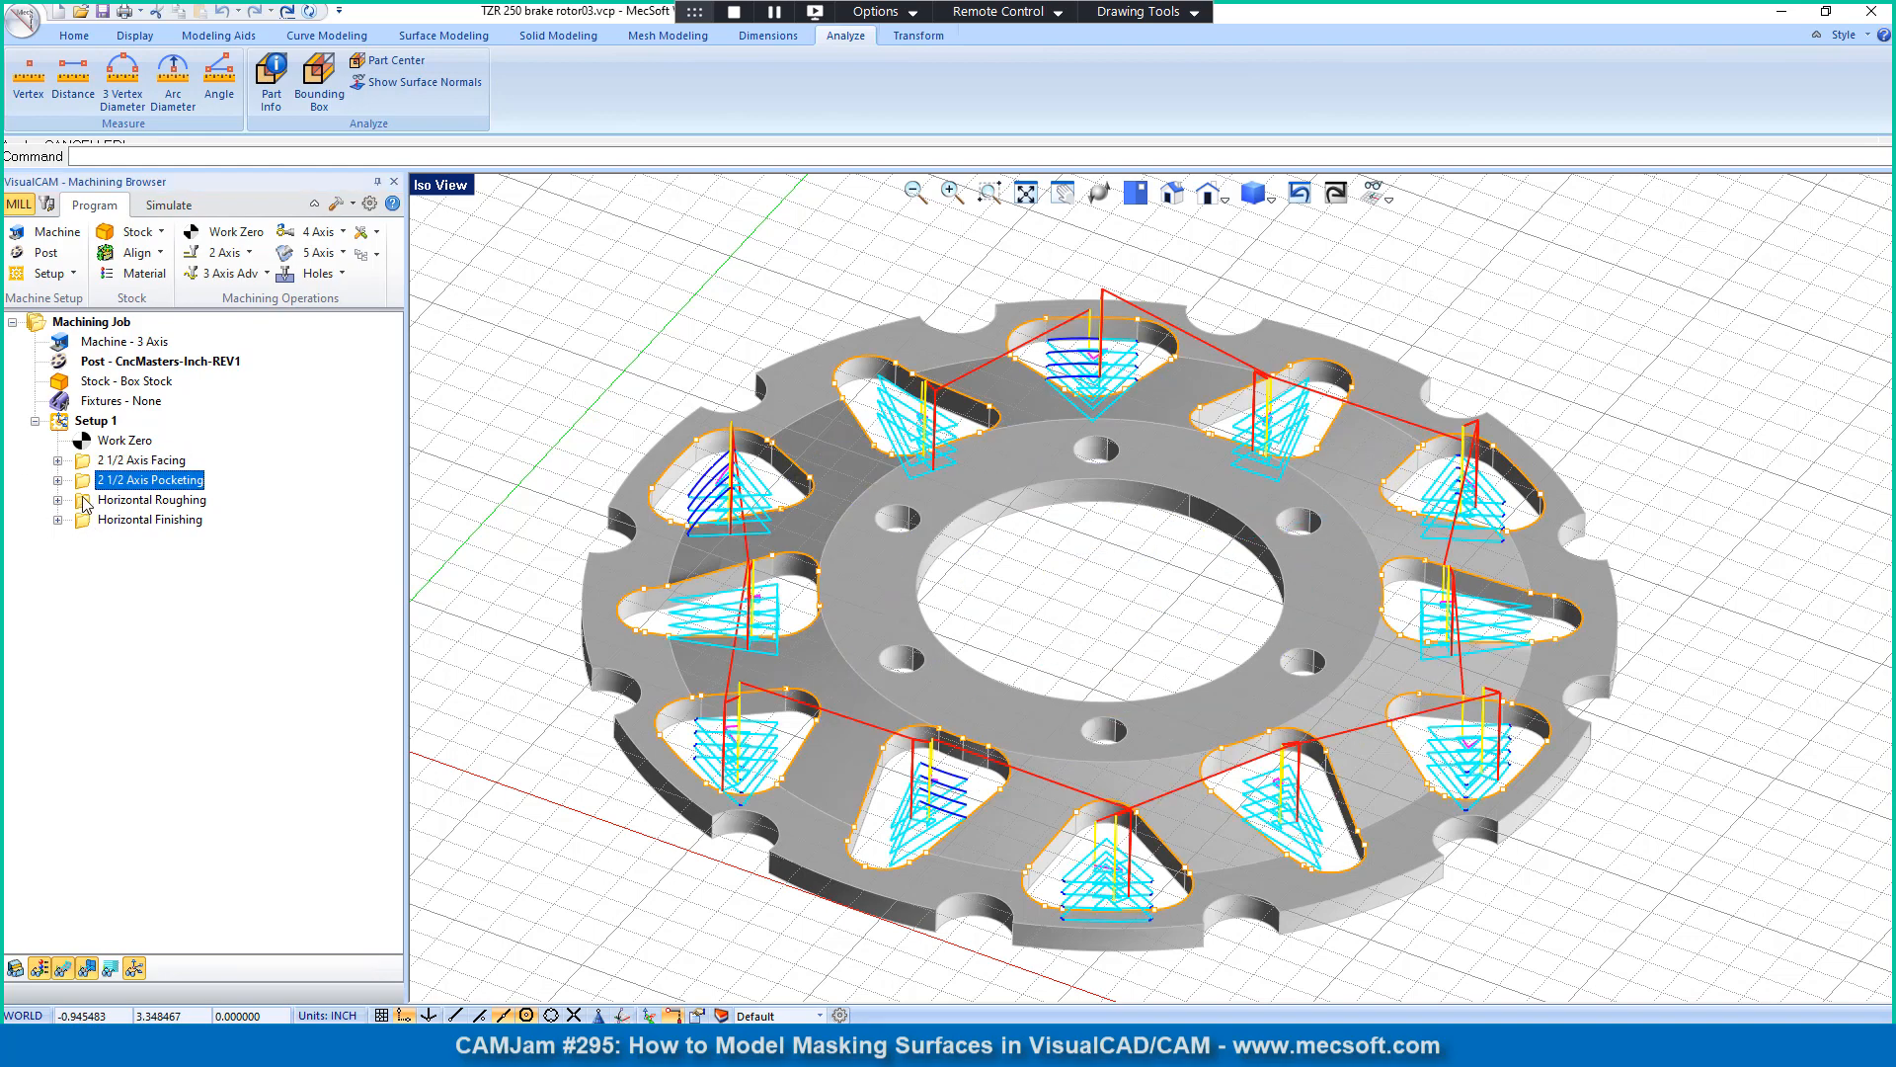
left_click(86, 501)
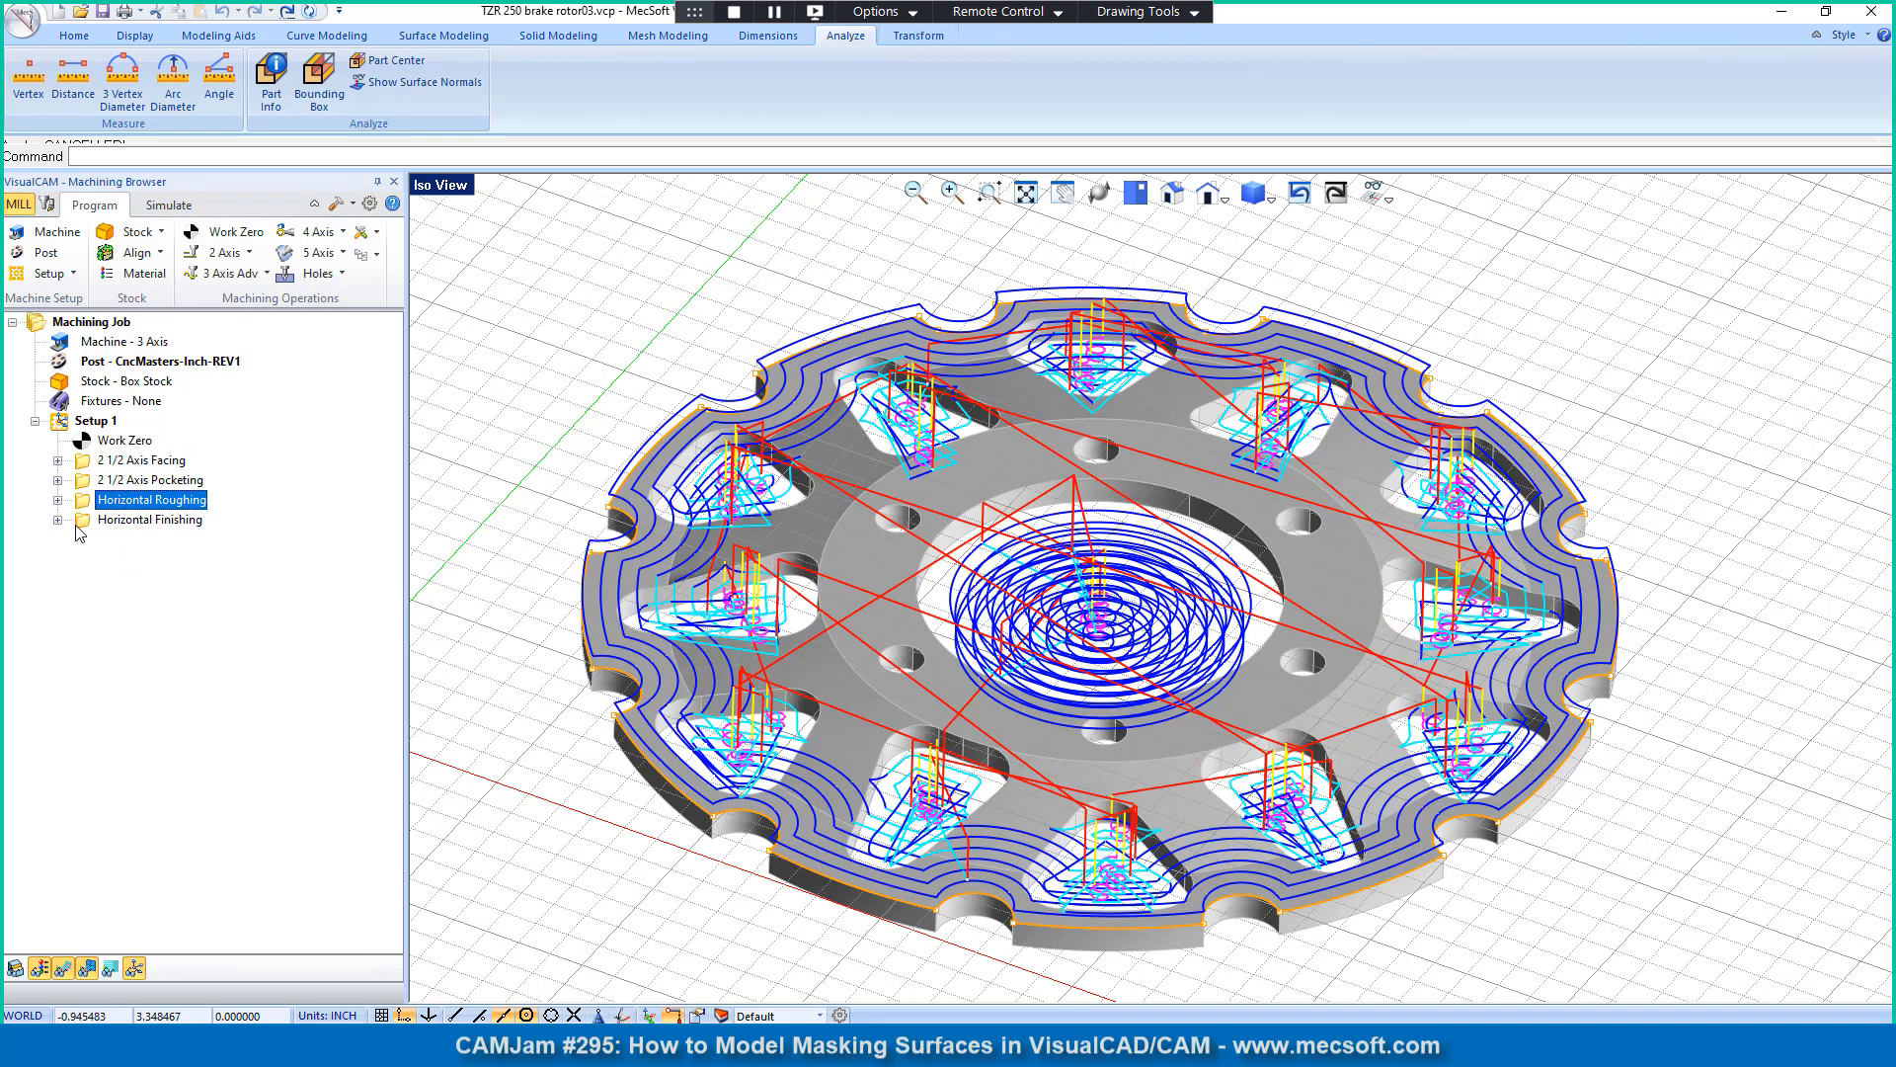
left_click(81, 524)
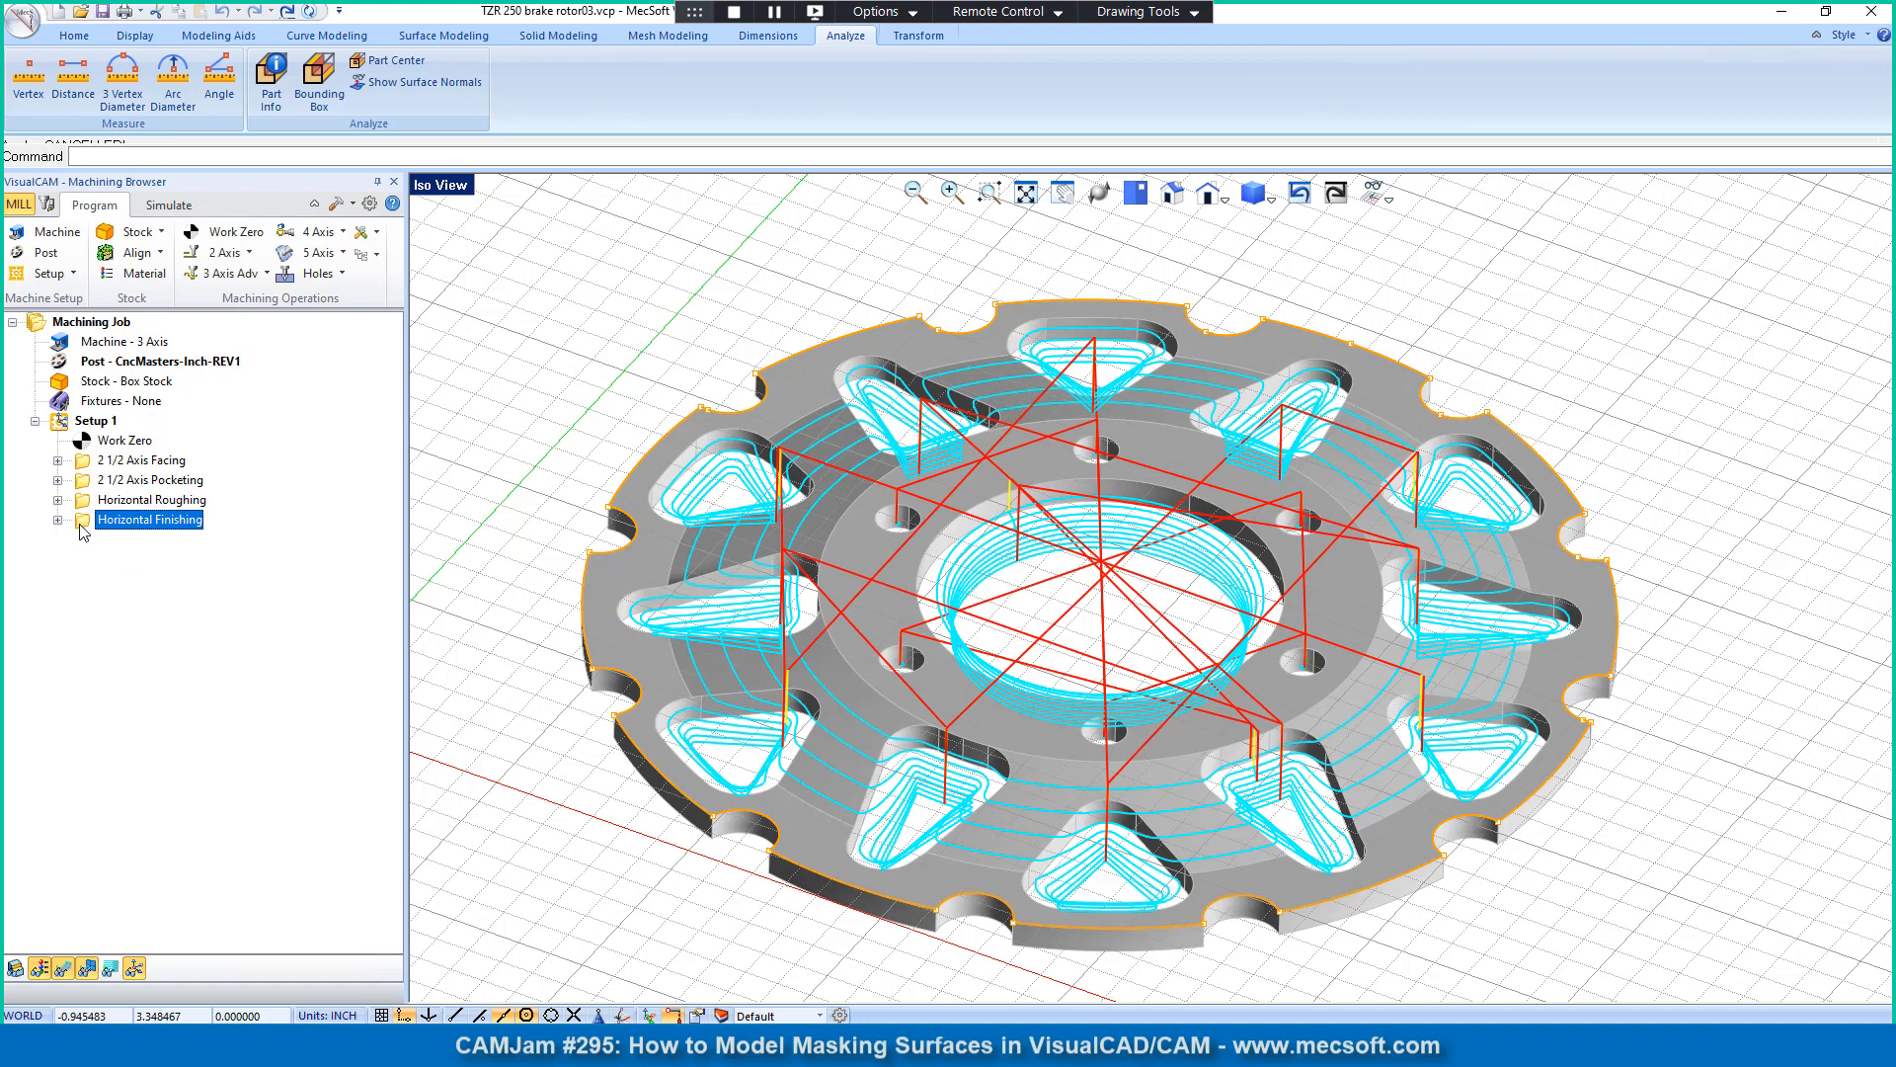
scroll(777, 537, "up", 2)
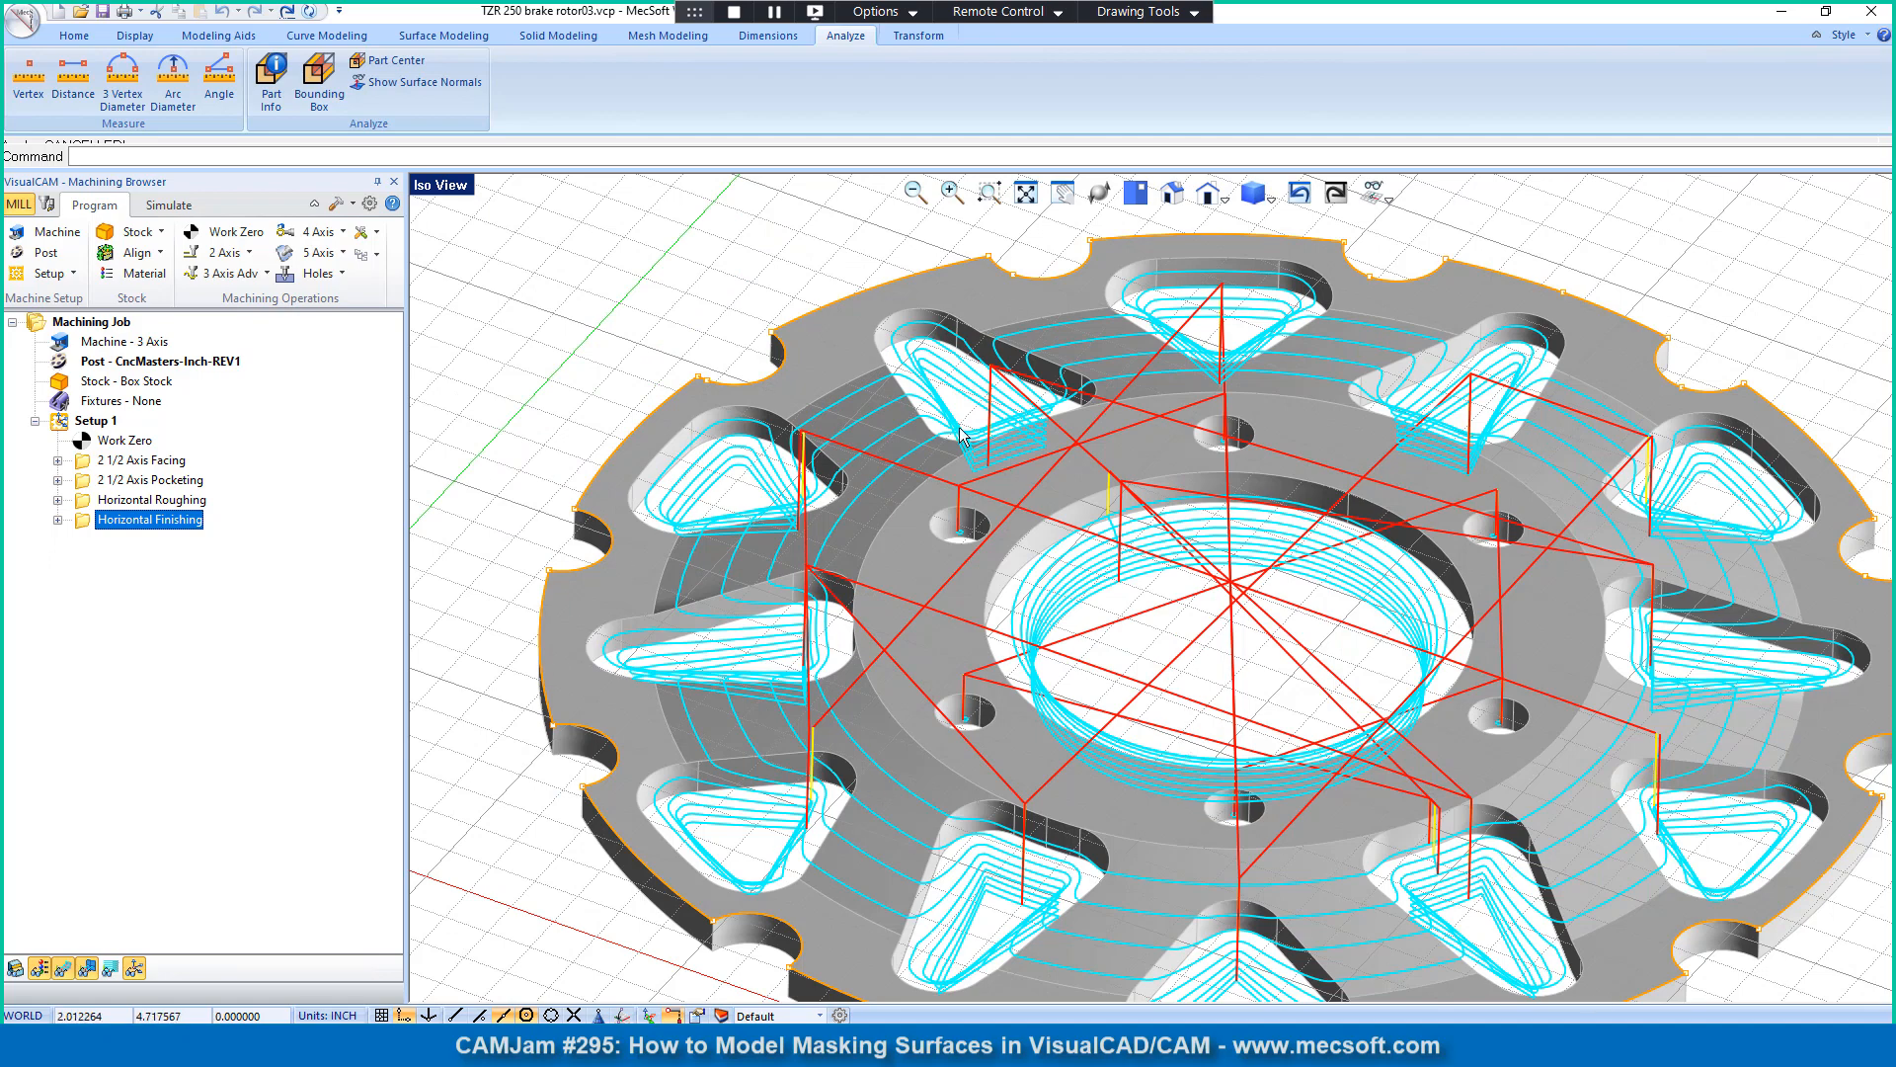
scroll(811, 447, "down", 3)
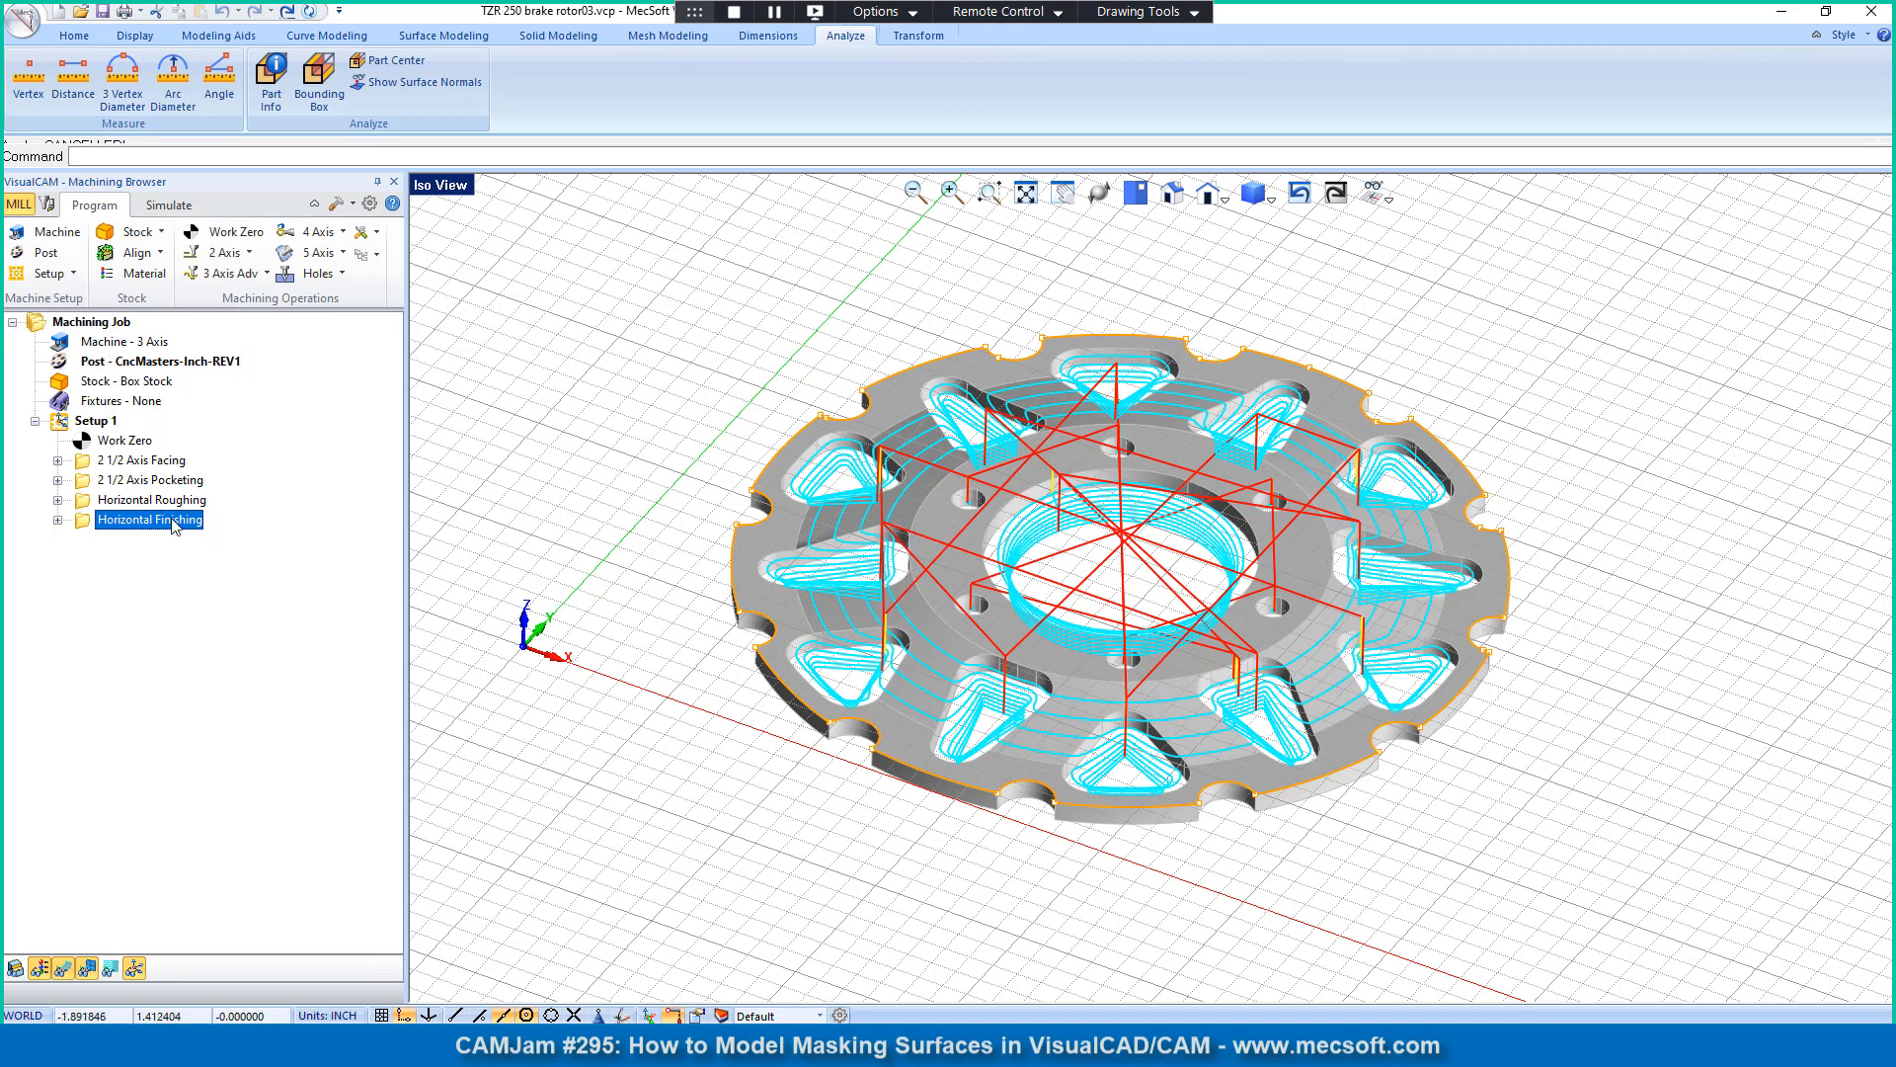
left_click(63, 422)
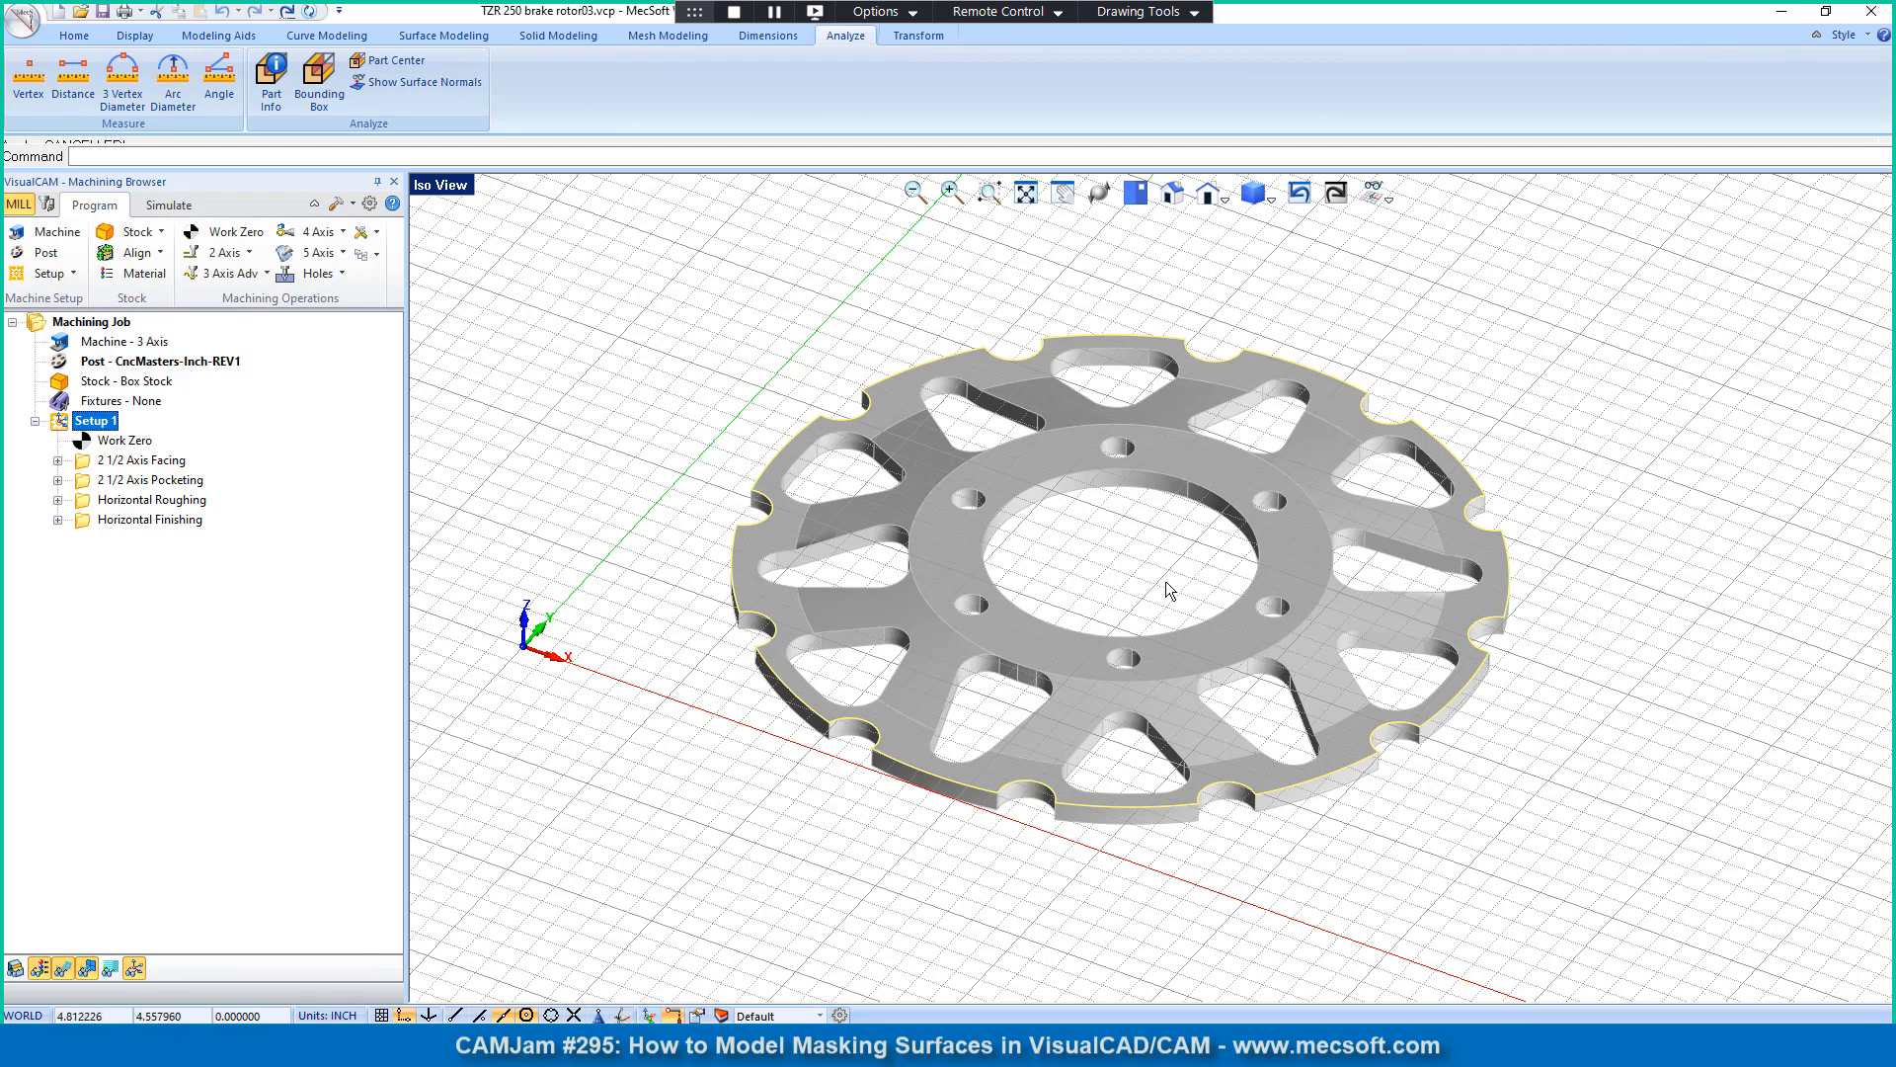
Step: Split the graphics area into the Quad Viewport layout and make the Front View active with a closer view of the rotor
left_click(1174, 194)
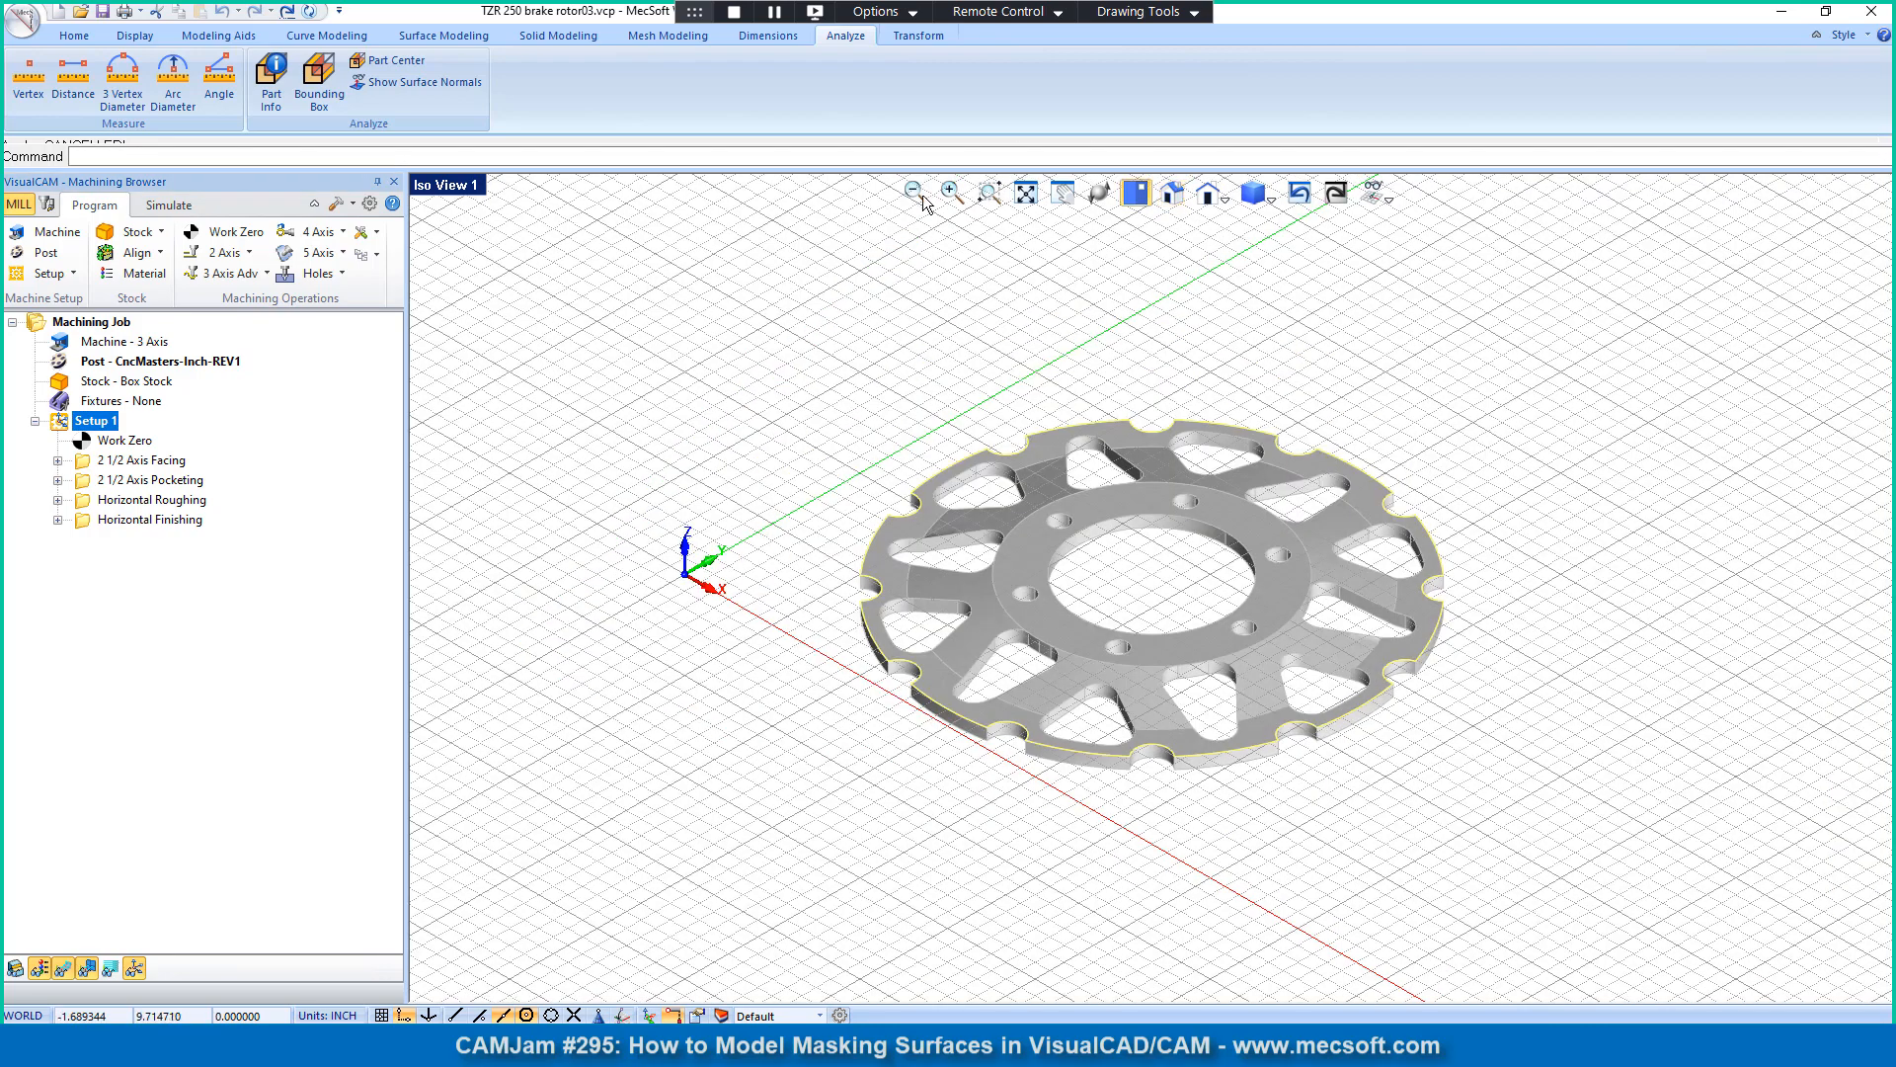
scroll(1163, 520, "up", 1)
scroll(1091, 519, "up", 3)
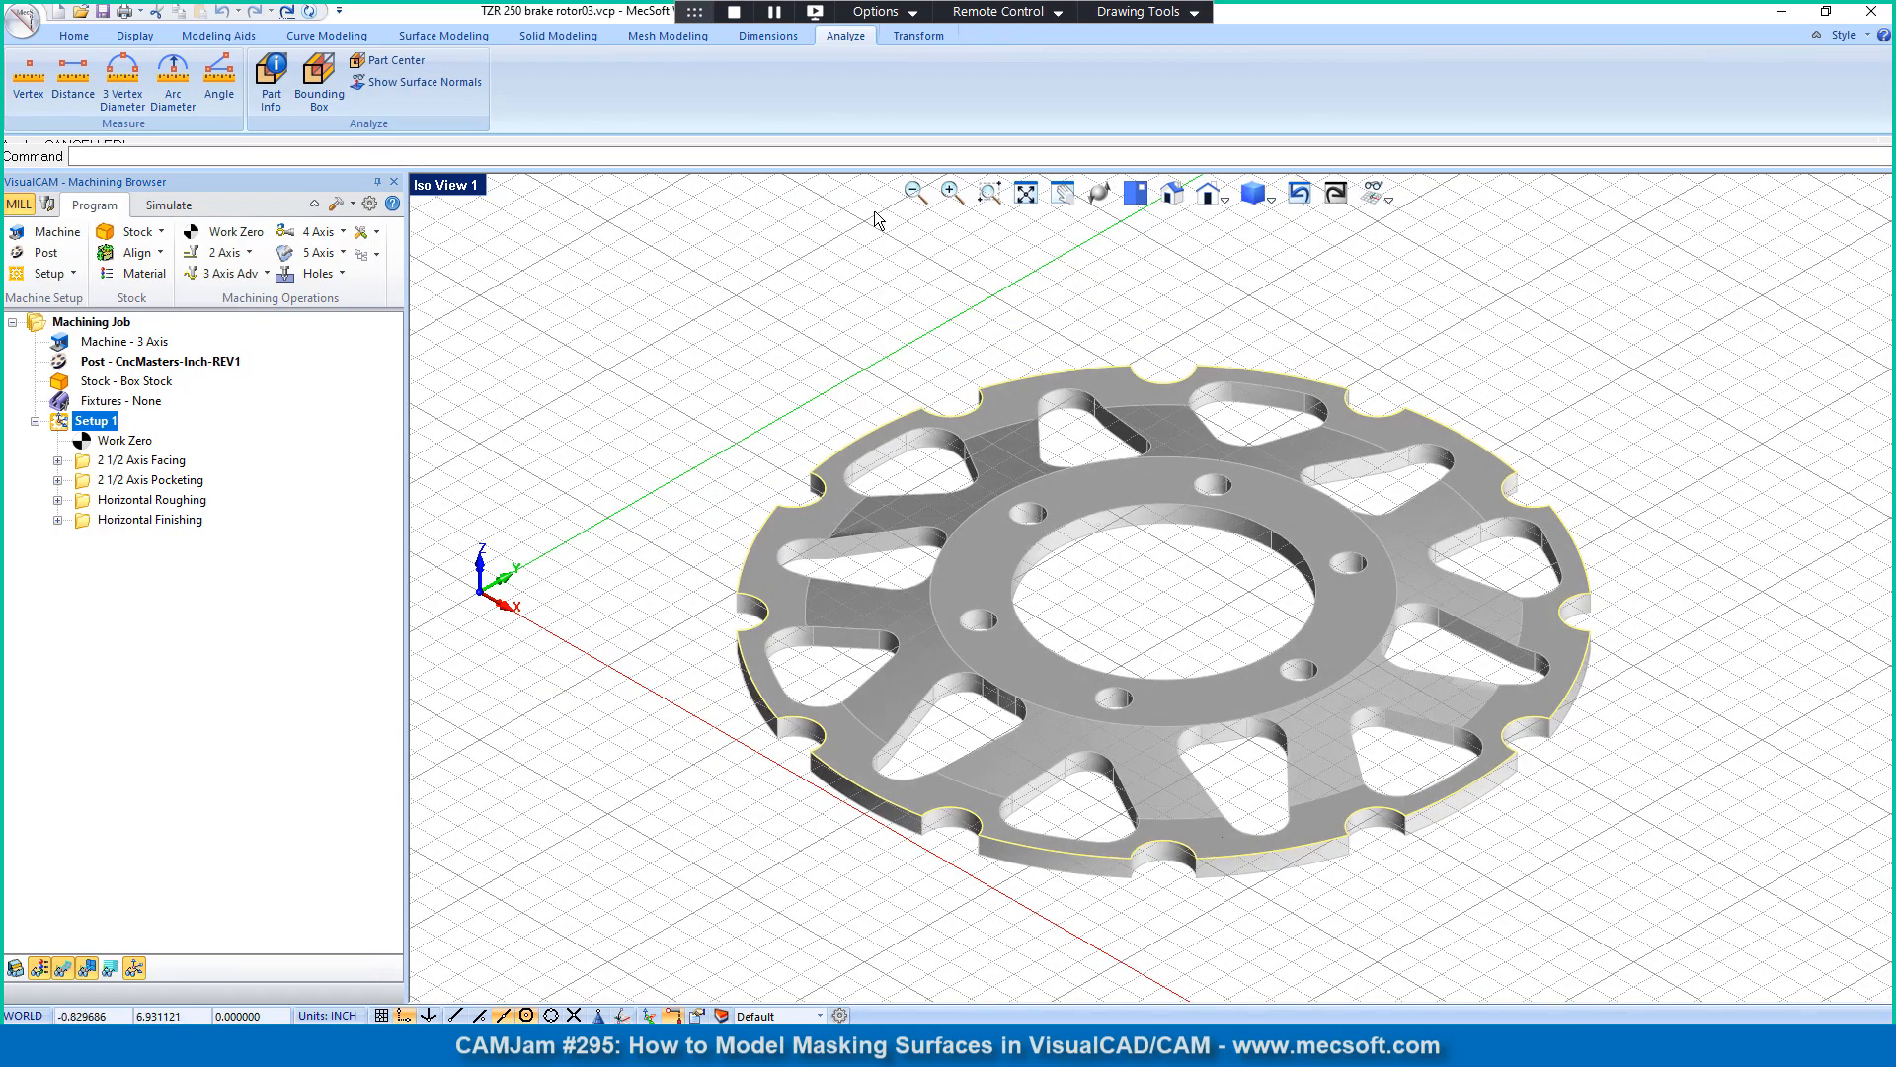
left_click(464, 186)
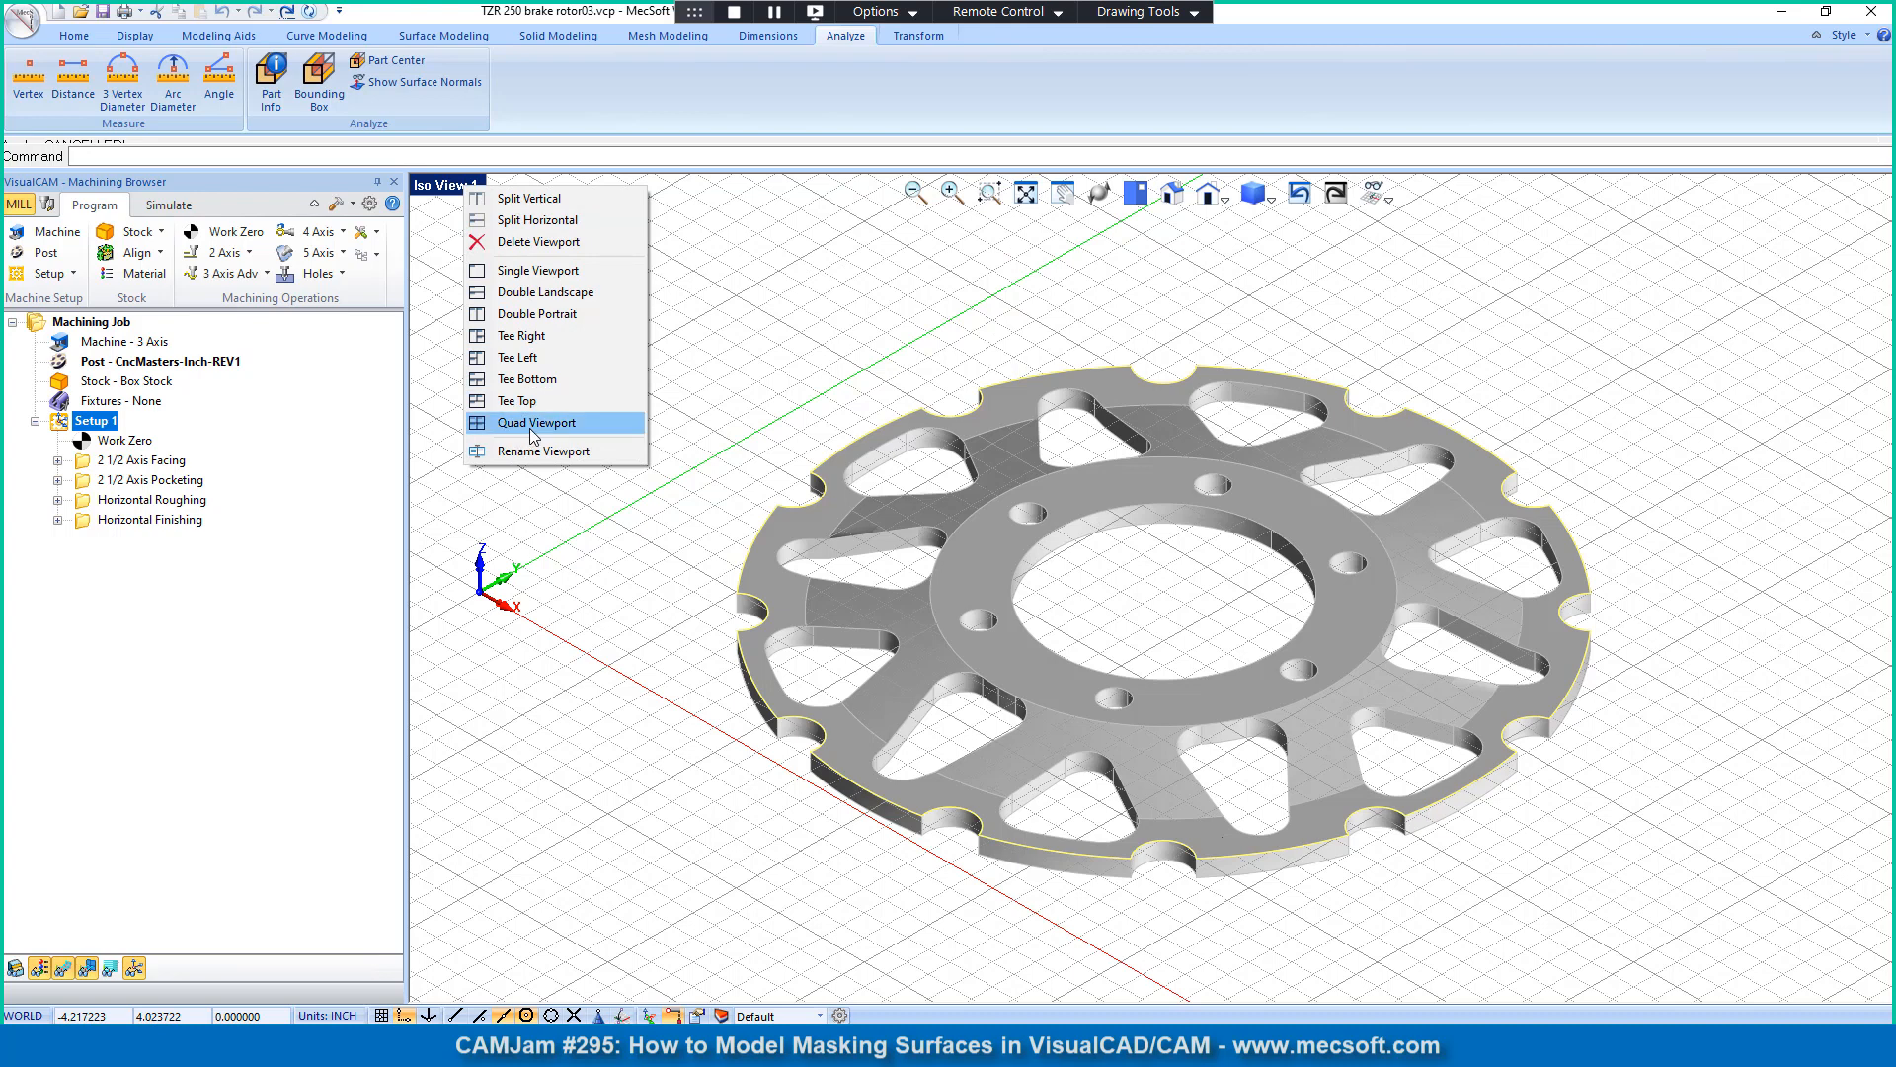
left_click(530, 429)
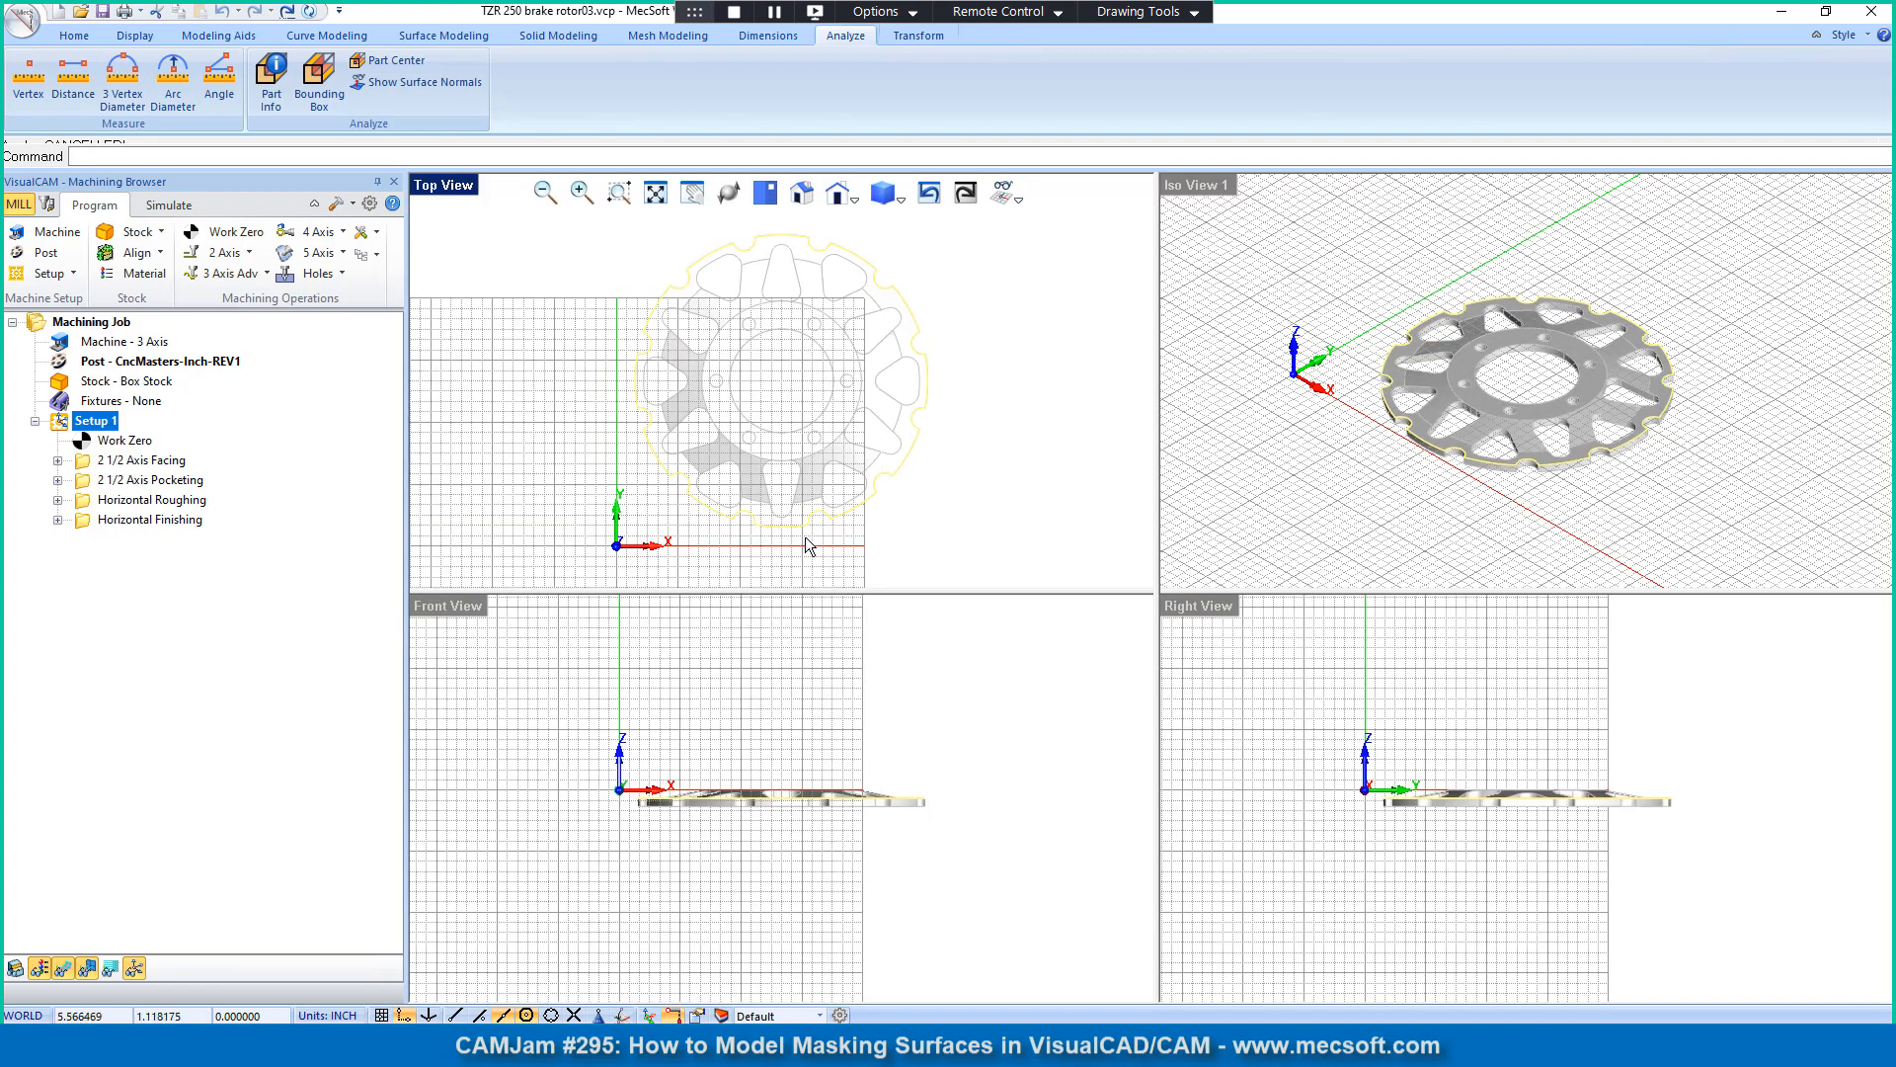
left_click(1031, 343)
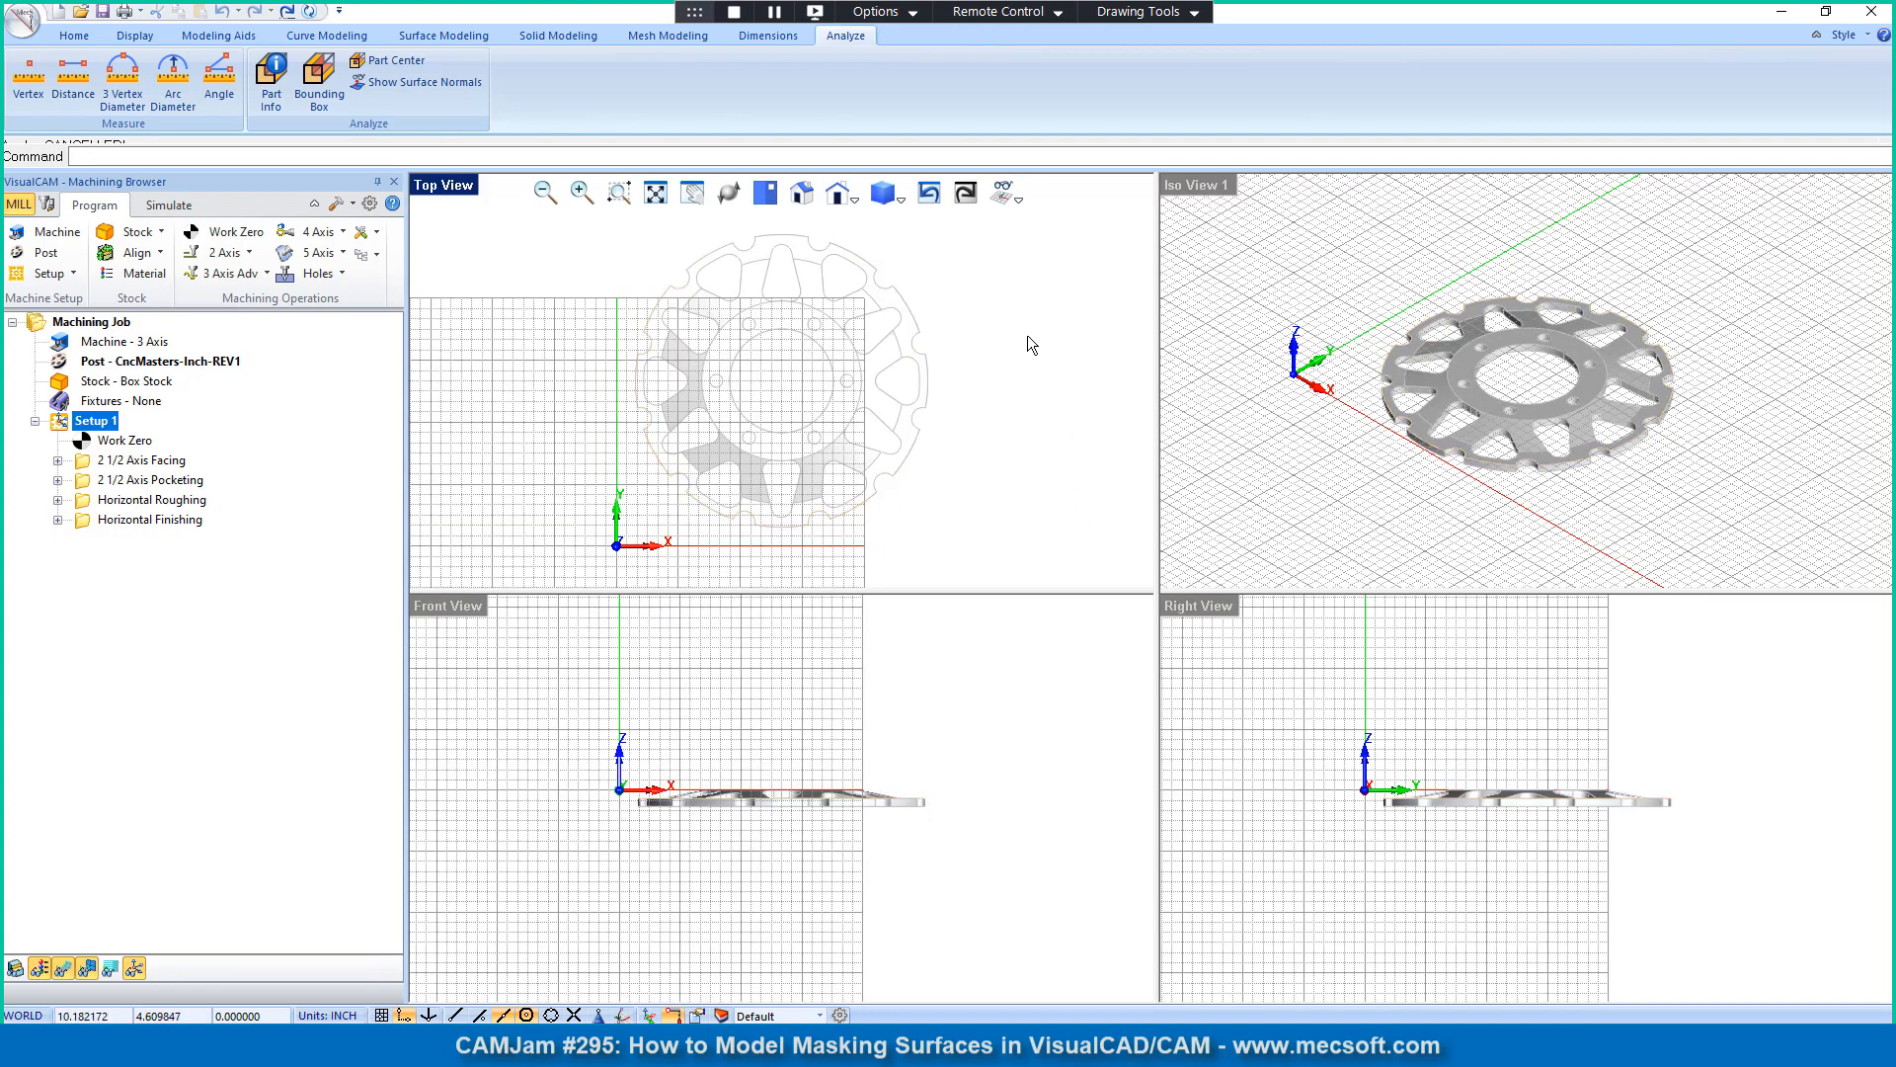
left_click(905, 199)
left_click(925, 259)
left_click(947, 733)
scroll(757, 779, "up", 3)
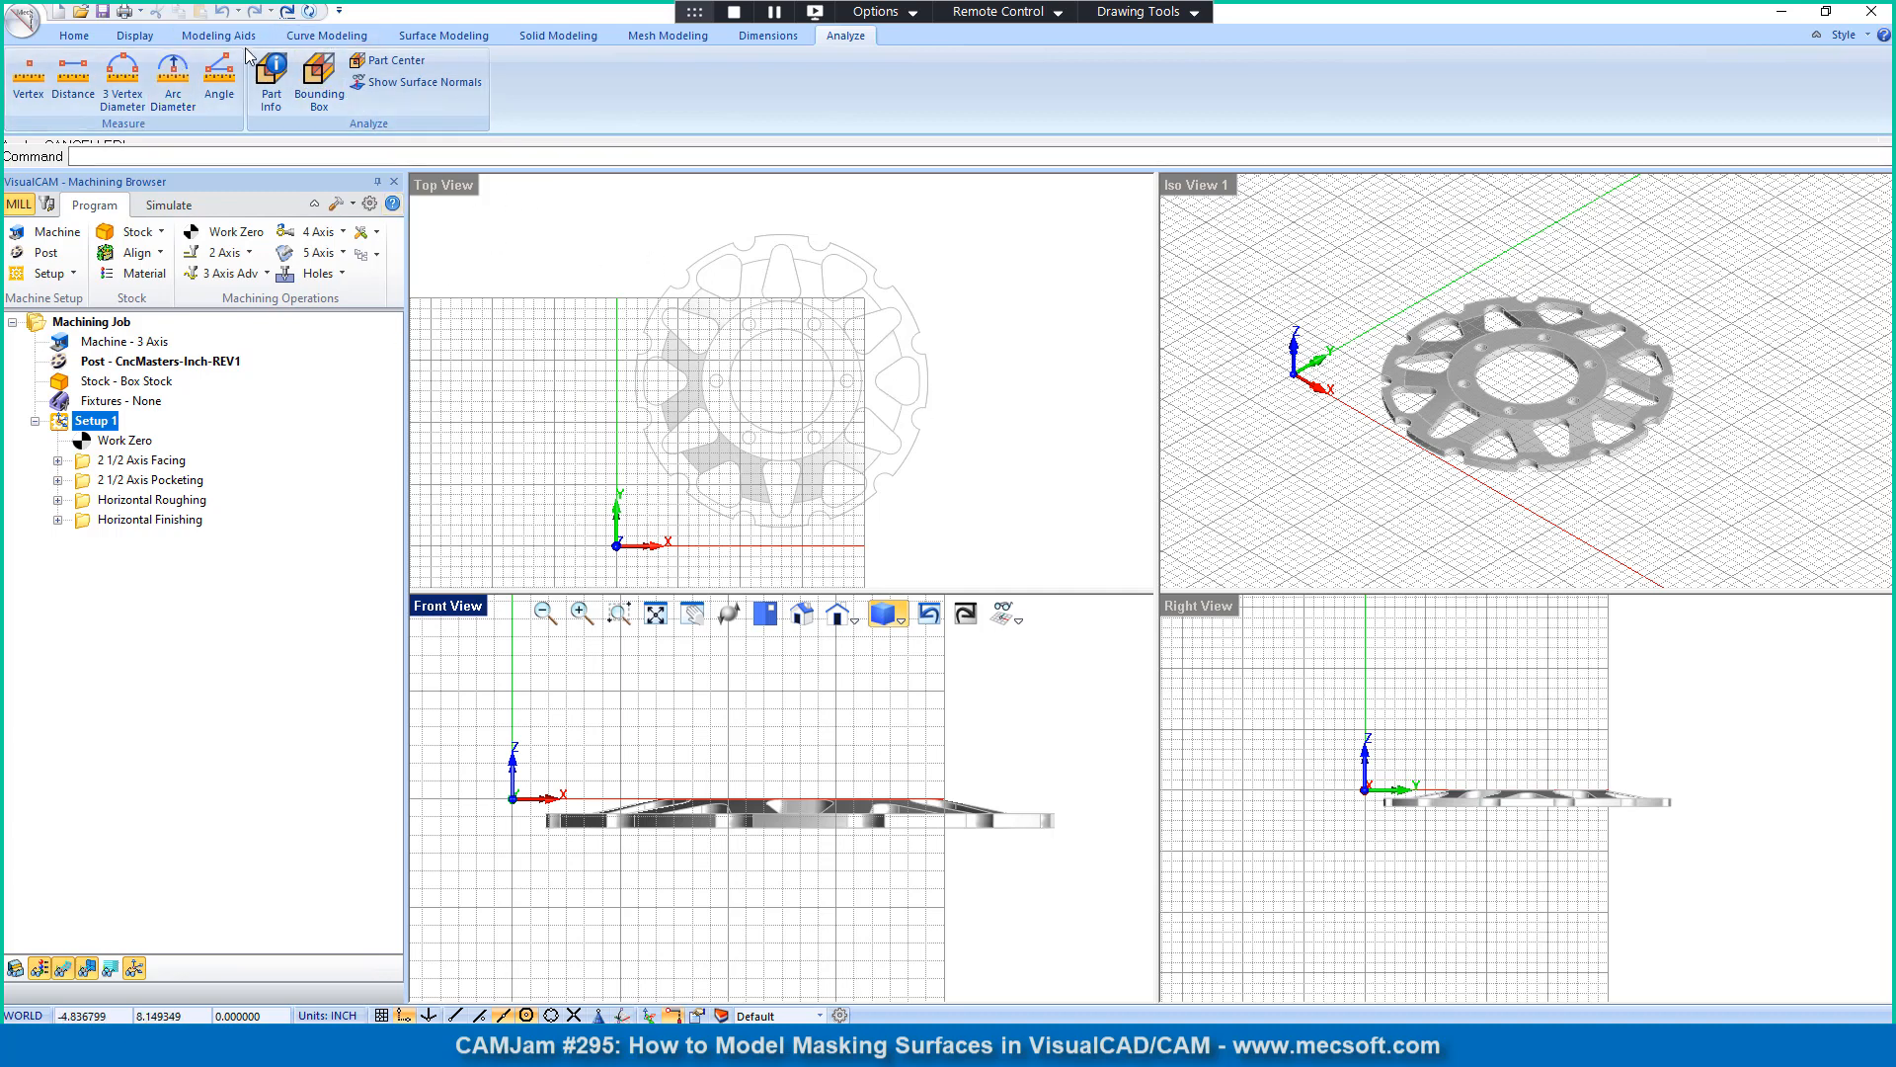
Step: Create section curves of the rotor from the Front View, with the section plane through the center of the central bore
left_click(329, 42)
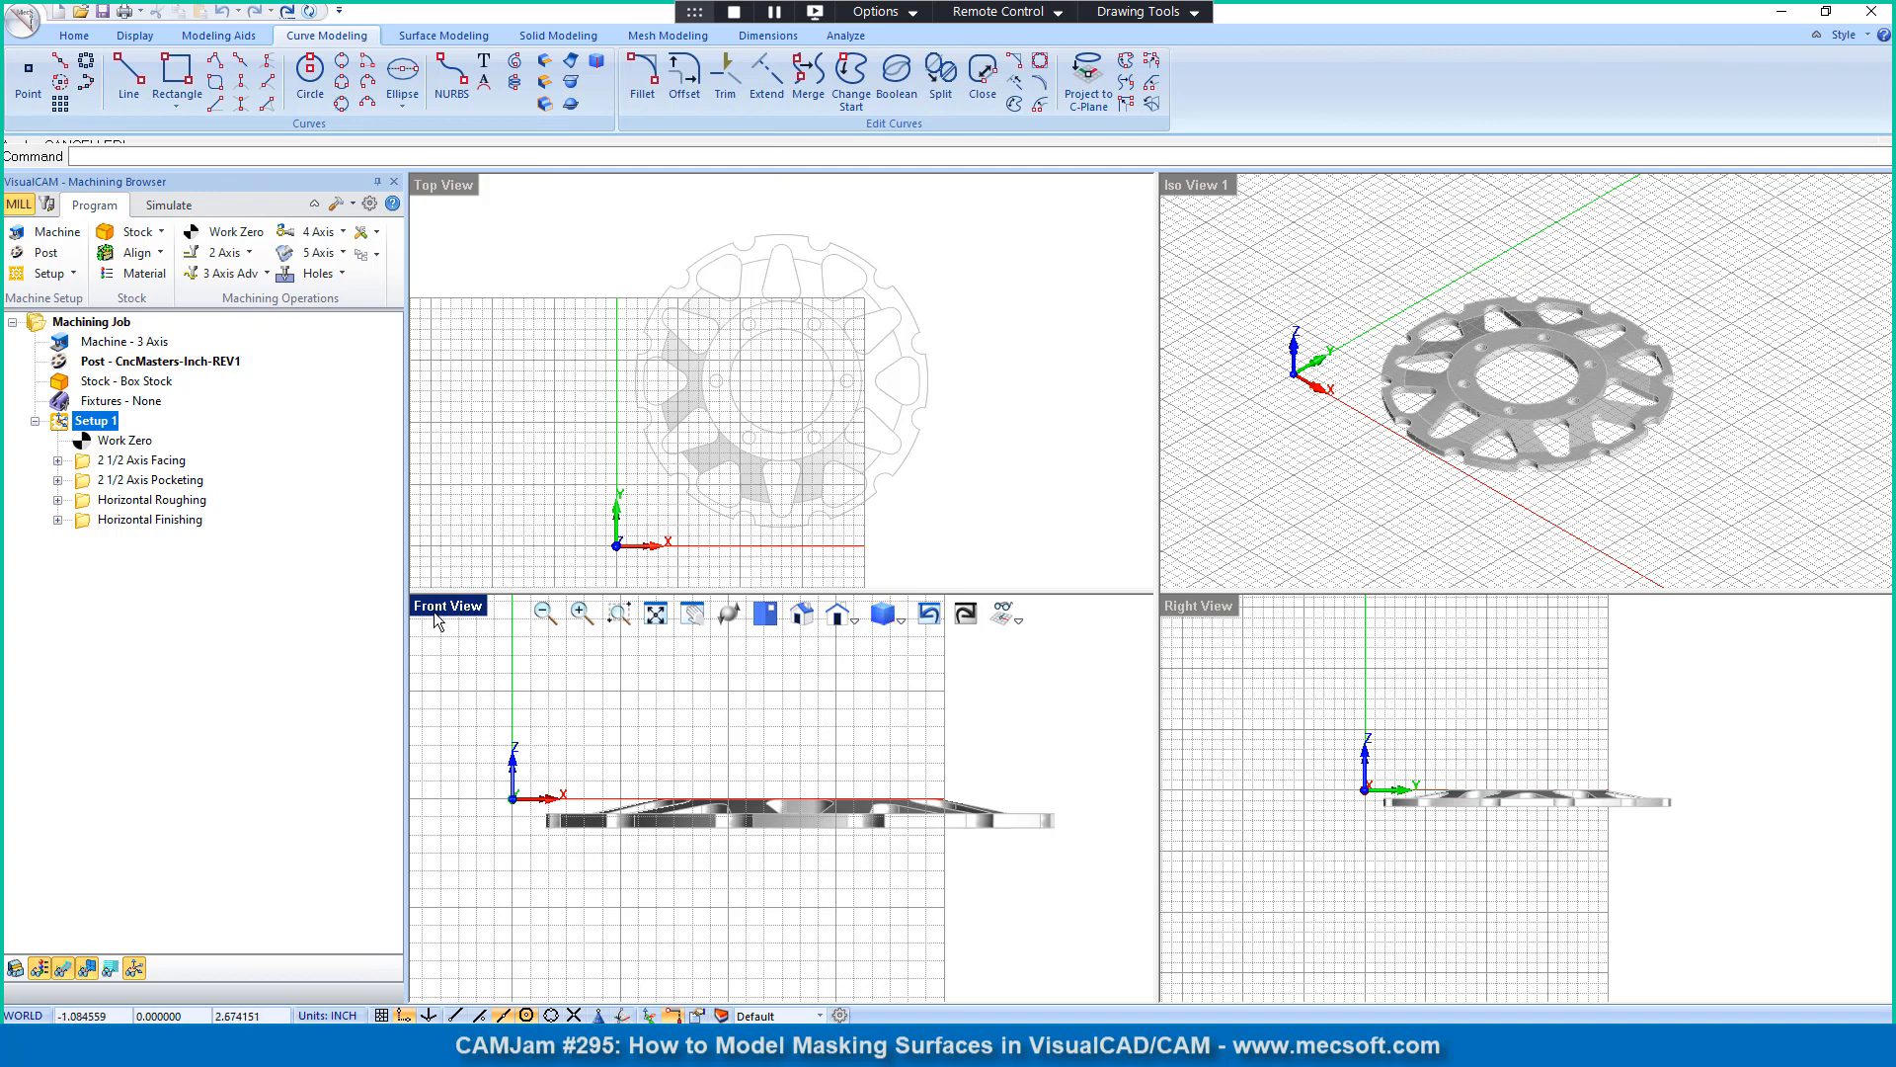
left_click(454, 191)
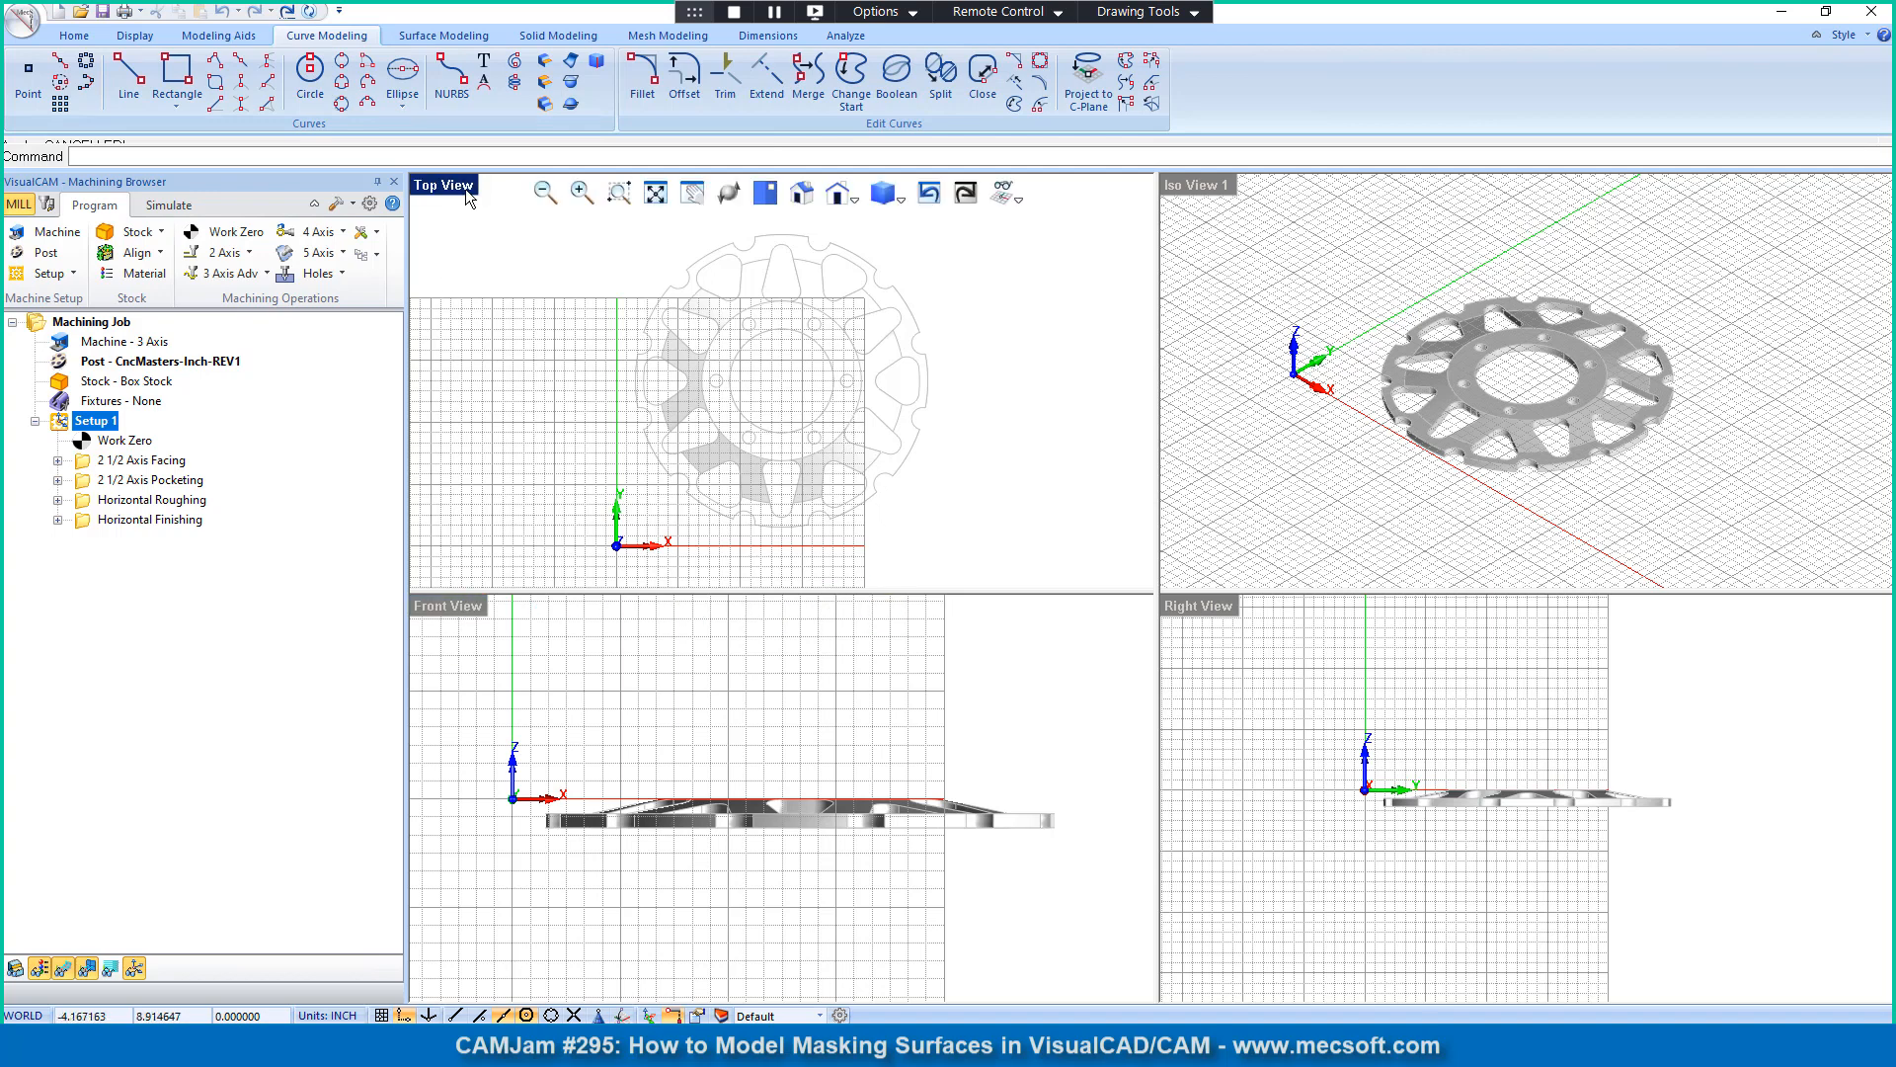
left_click(1199, 189)
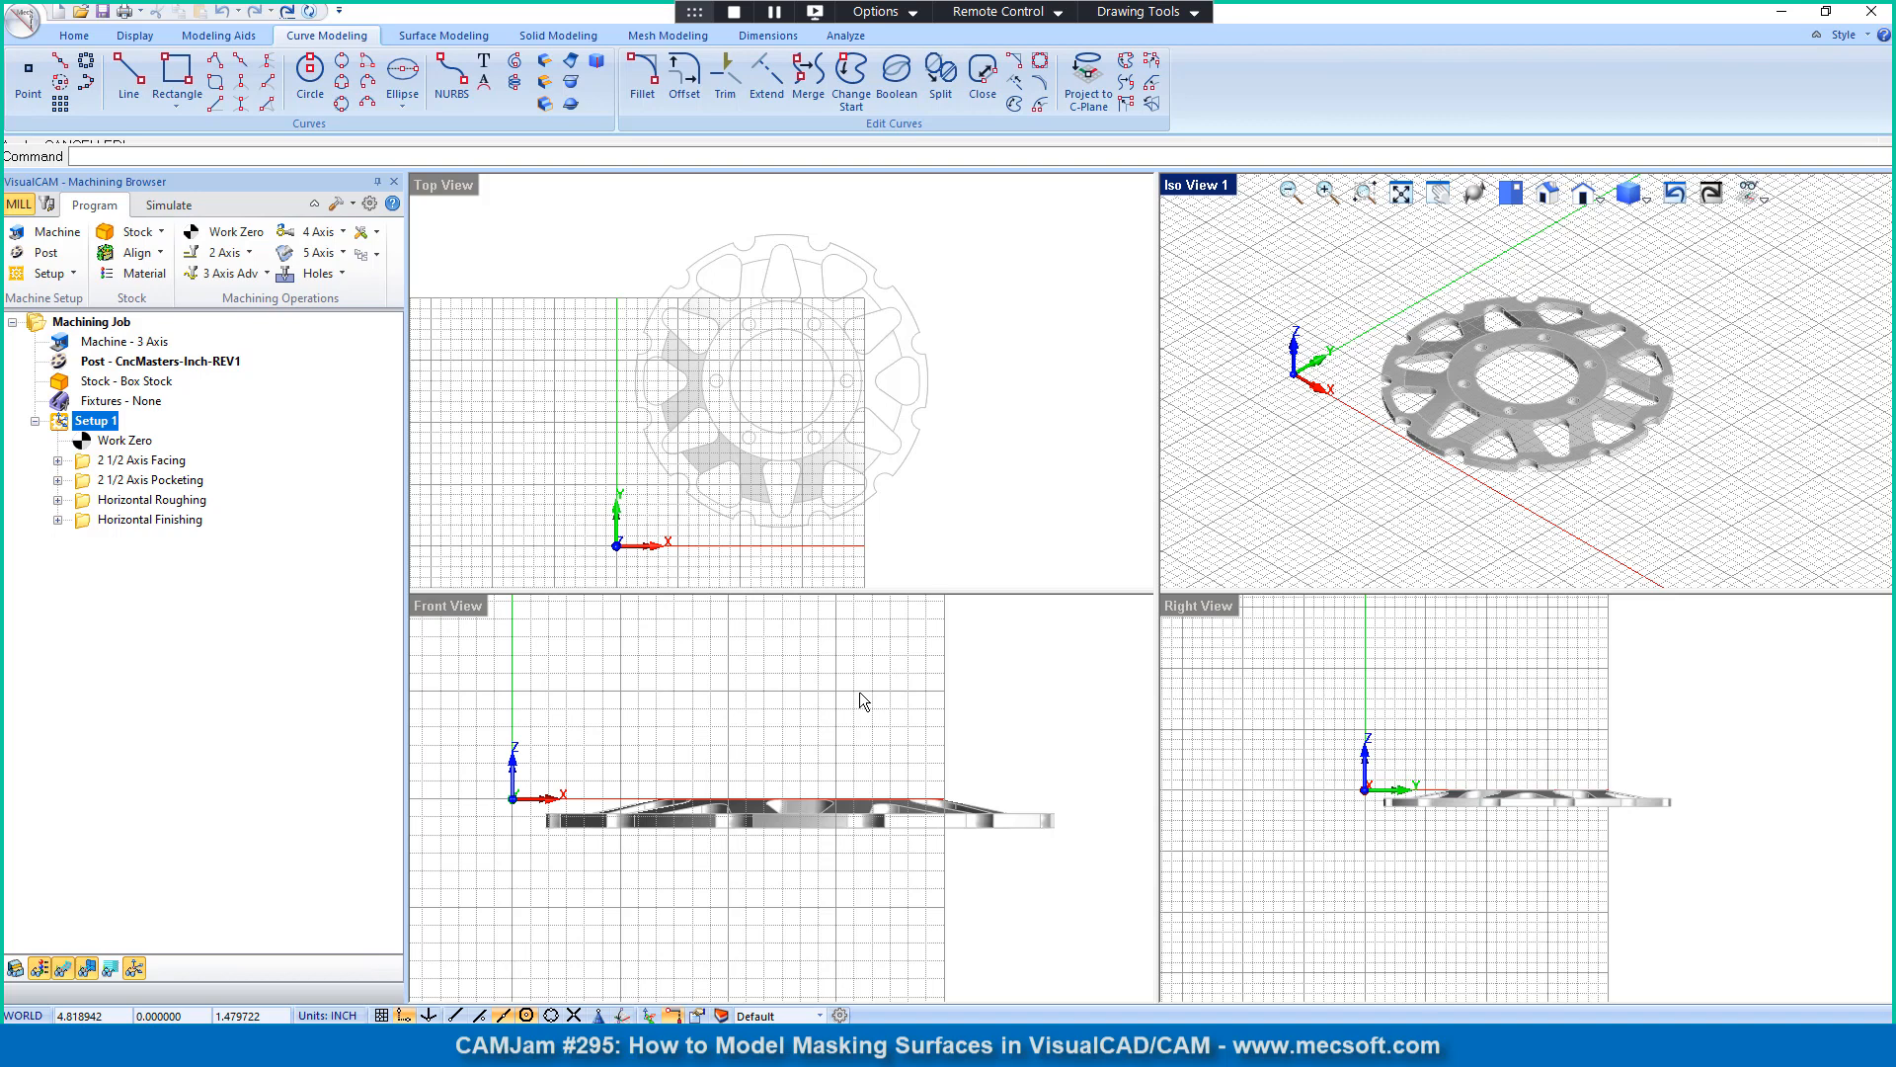
left_click(451, 607)
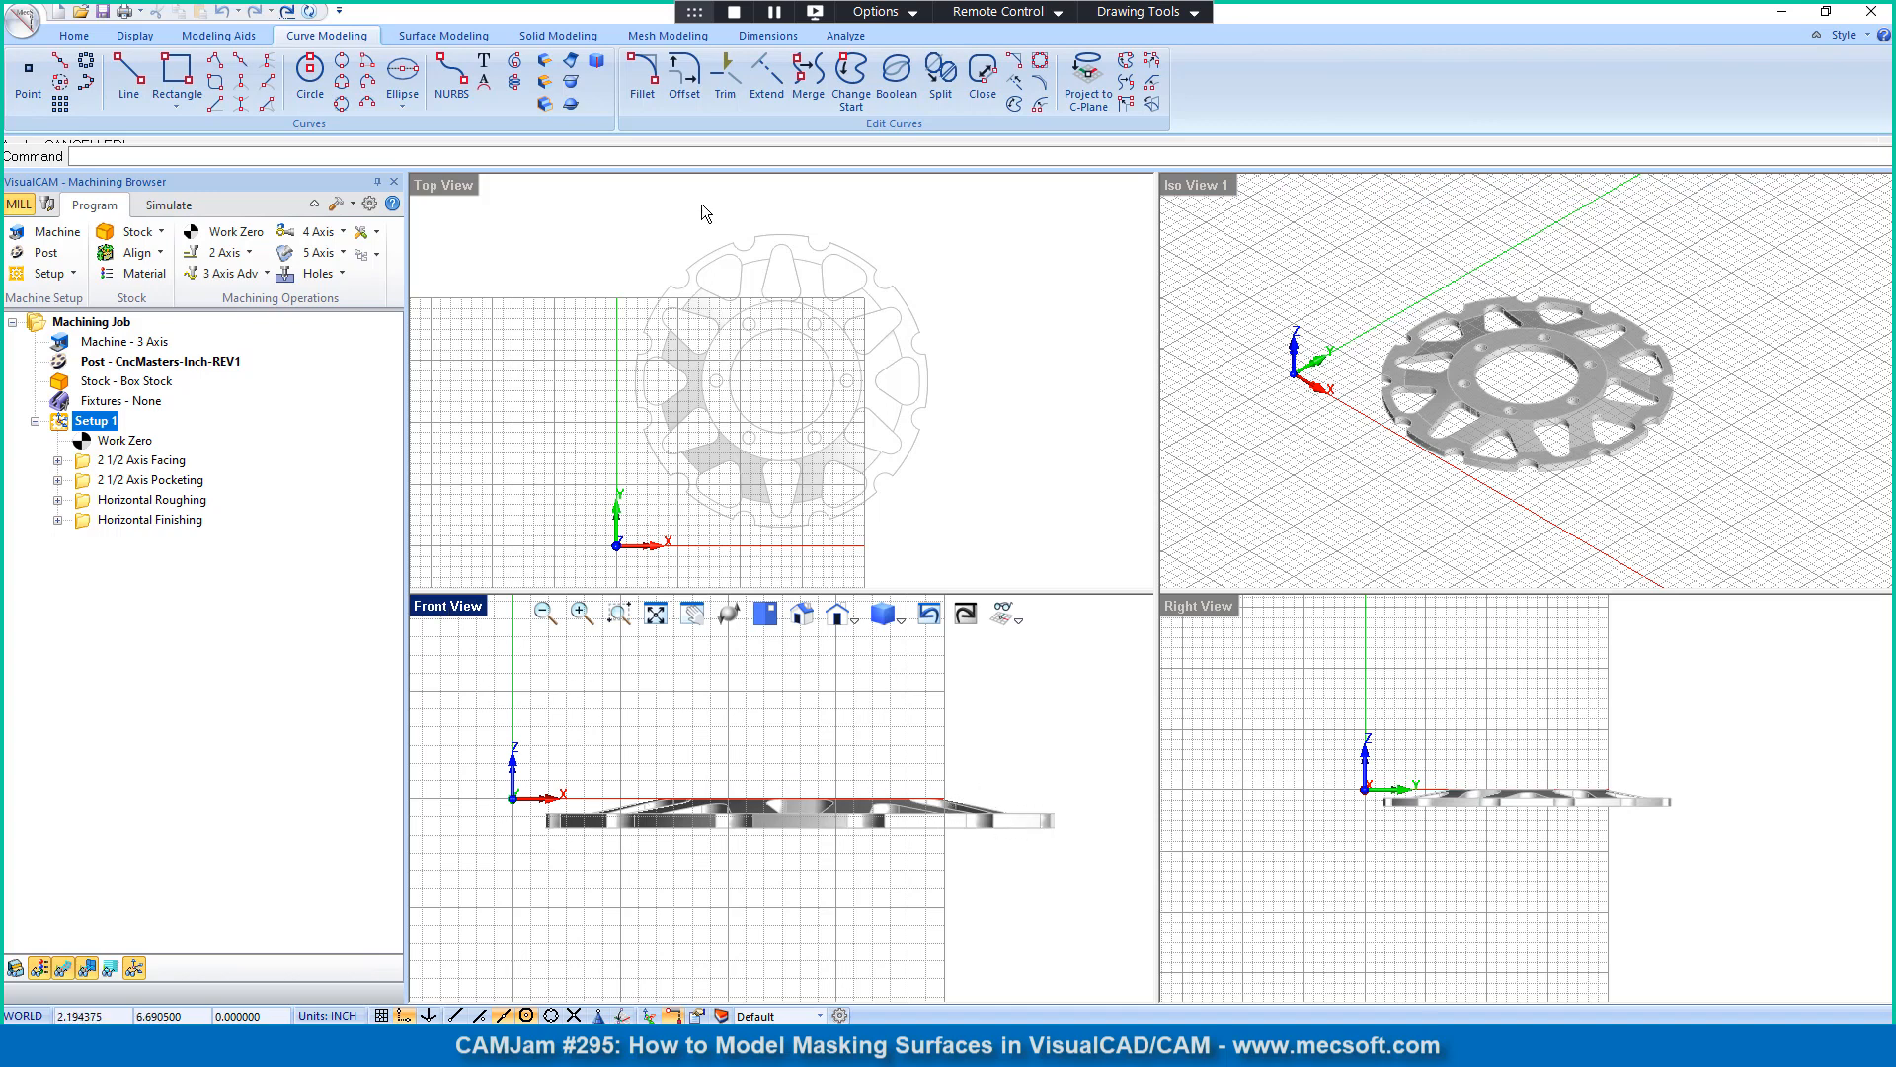
left_click(572, 105)
left_click_drag(181, 27, 291, 201)
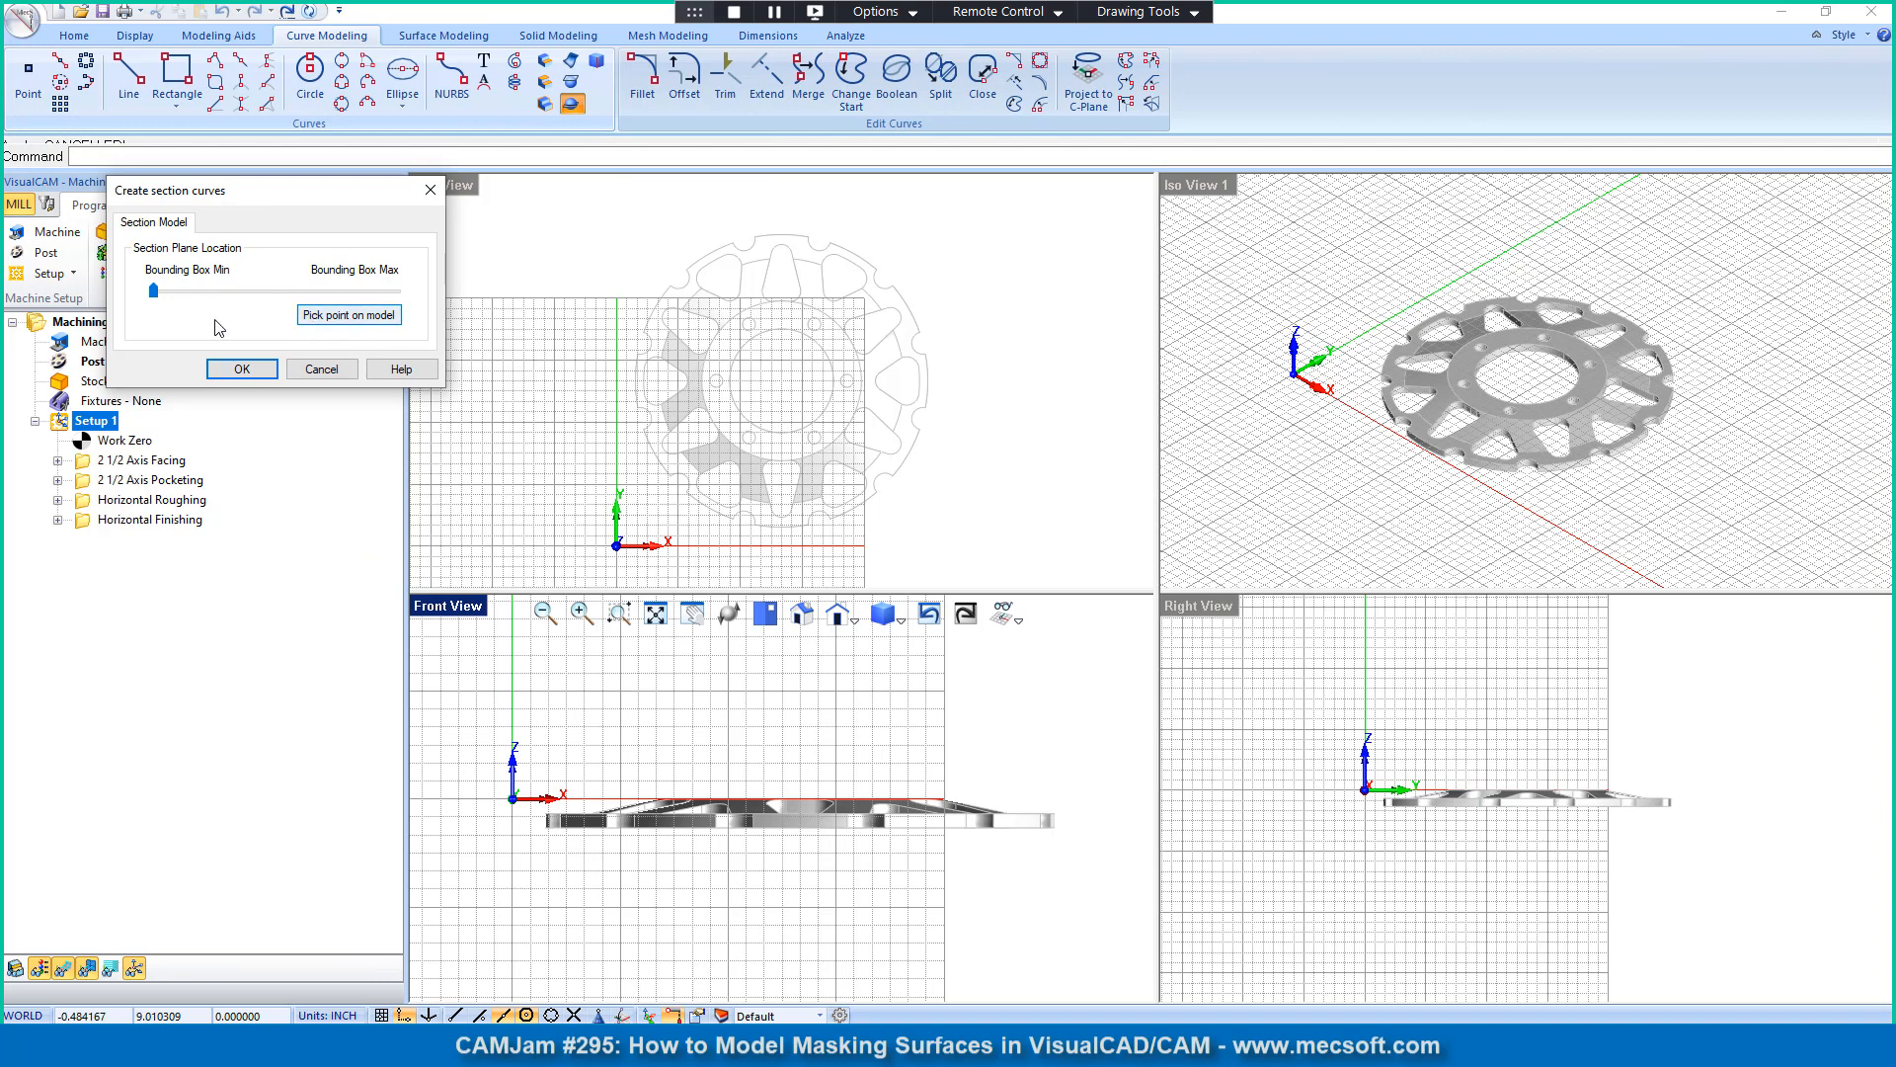
left_click_drag(154, 293, 226, 296)
left_click(336, 313)
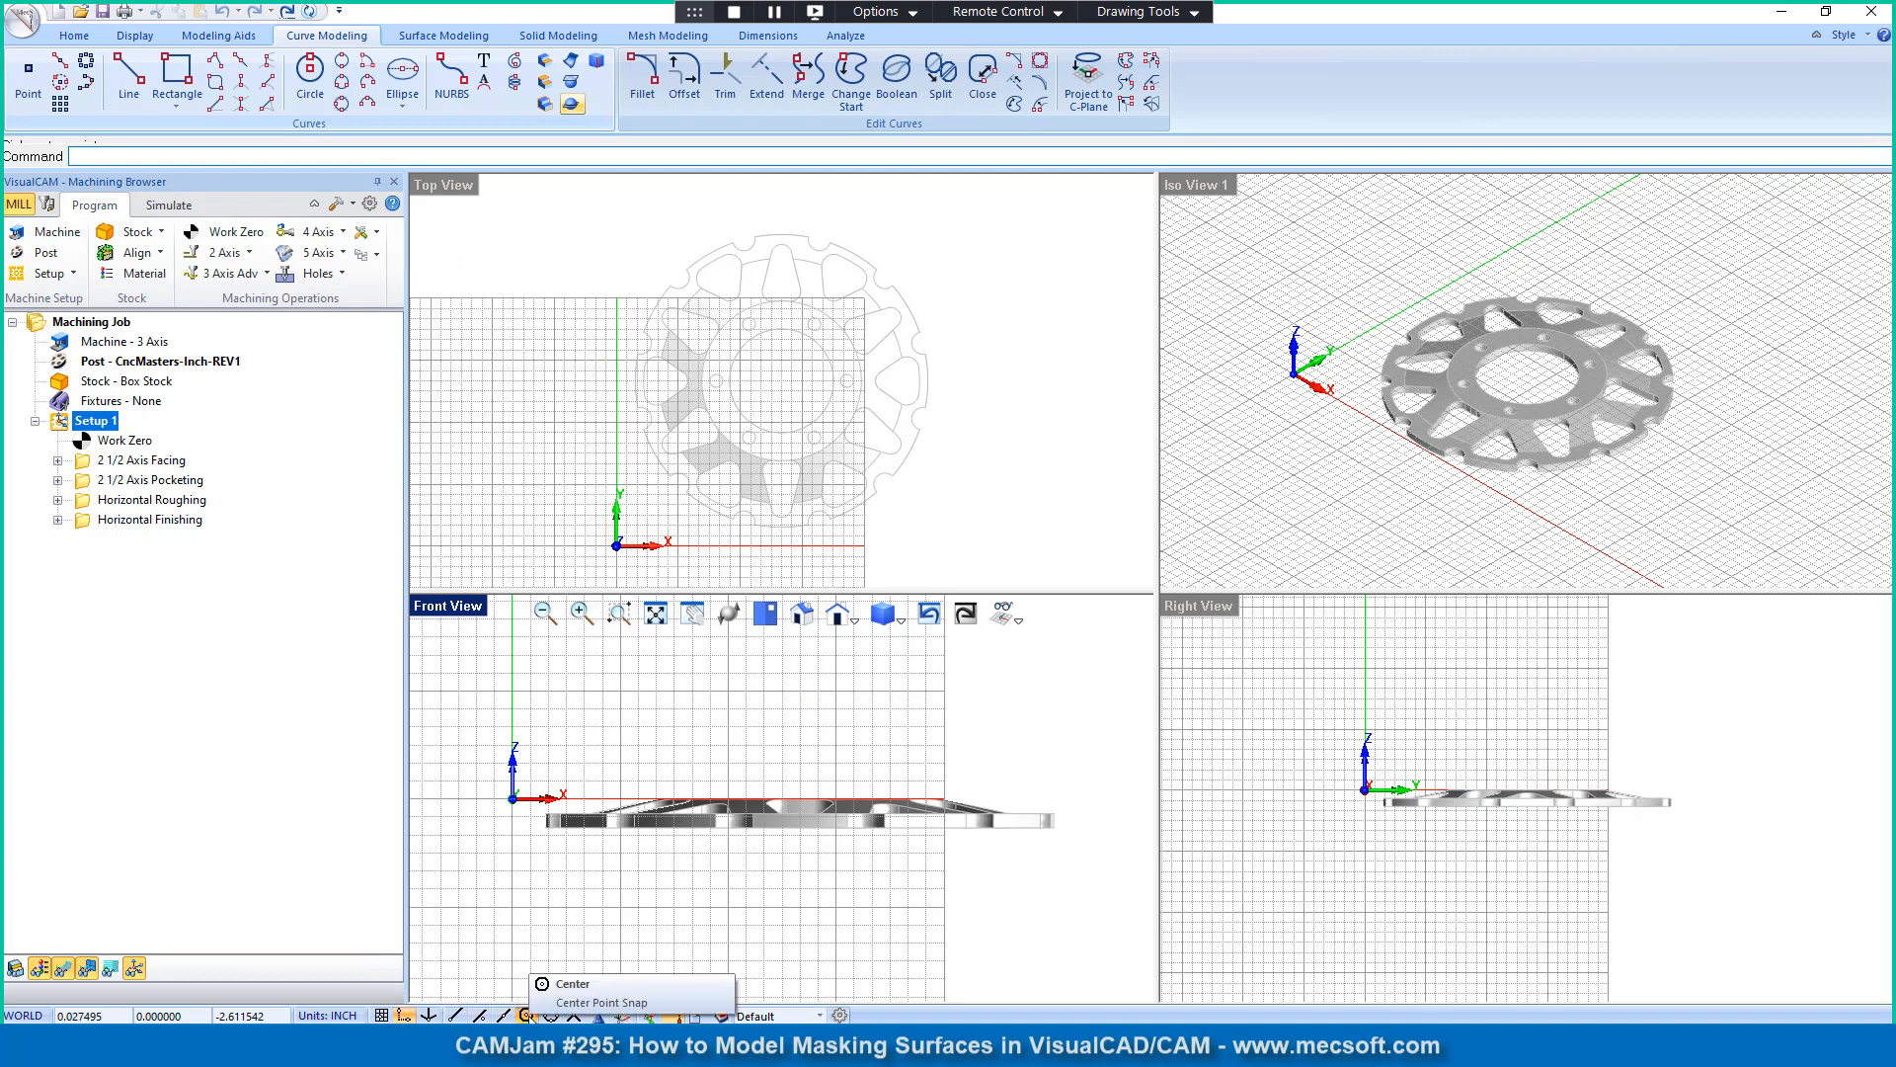
left_click(525, 1014)
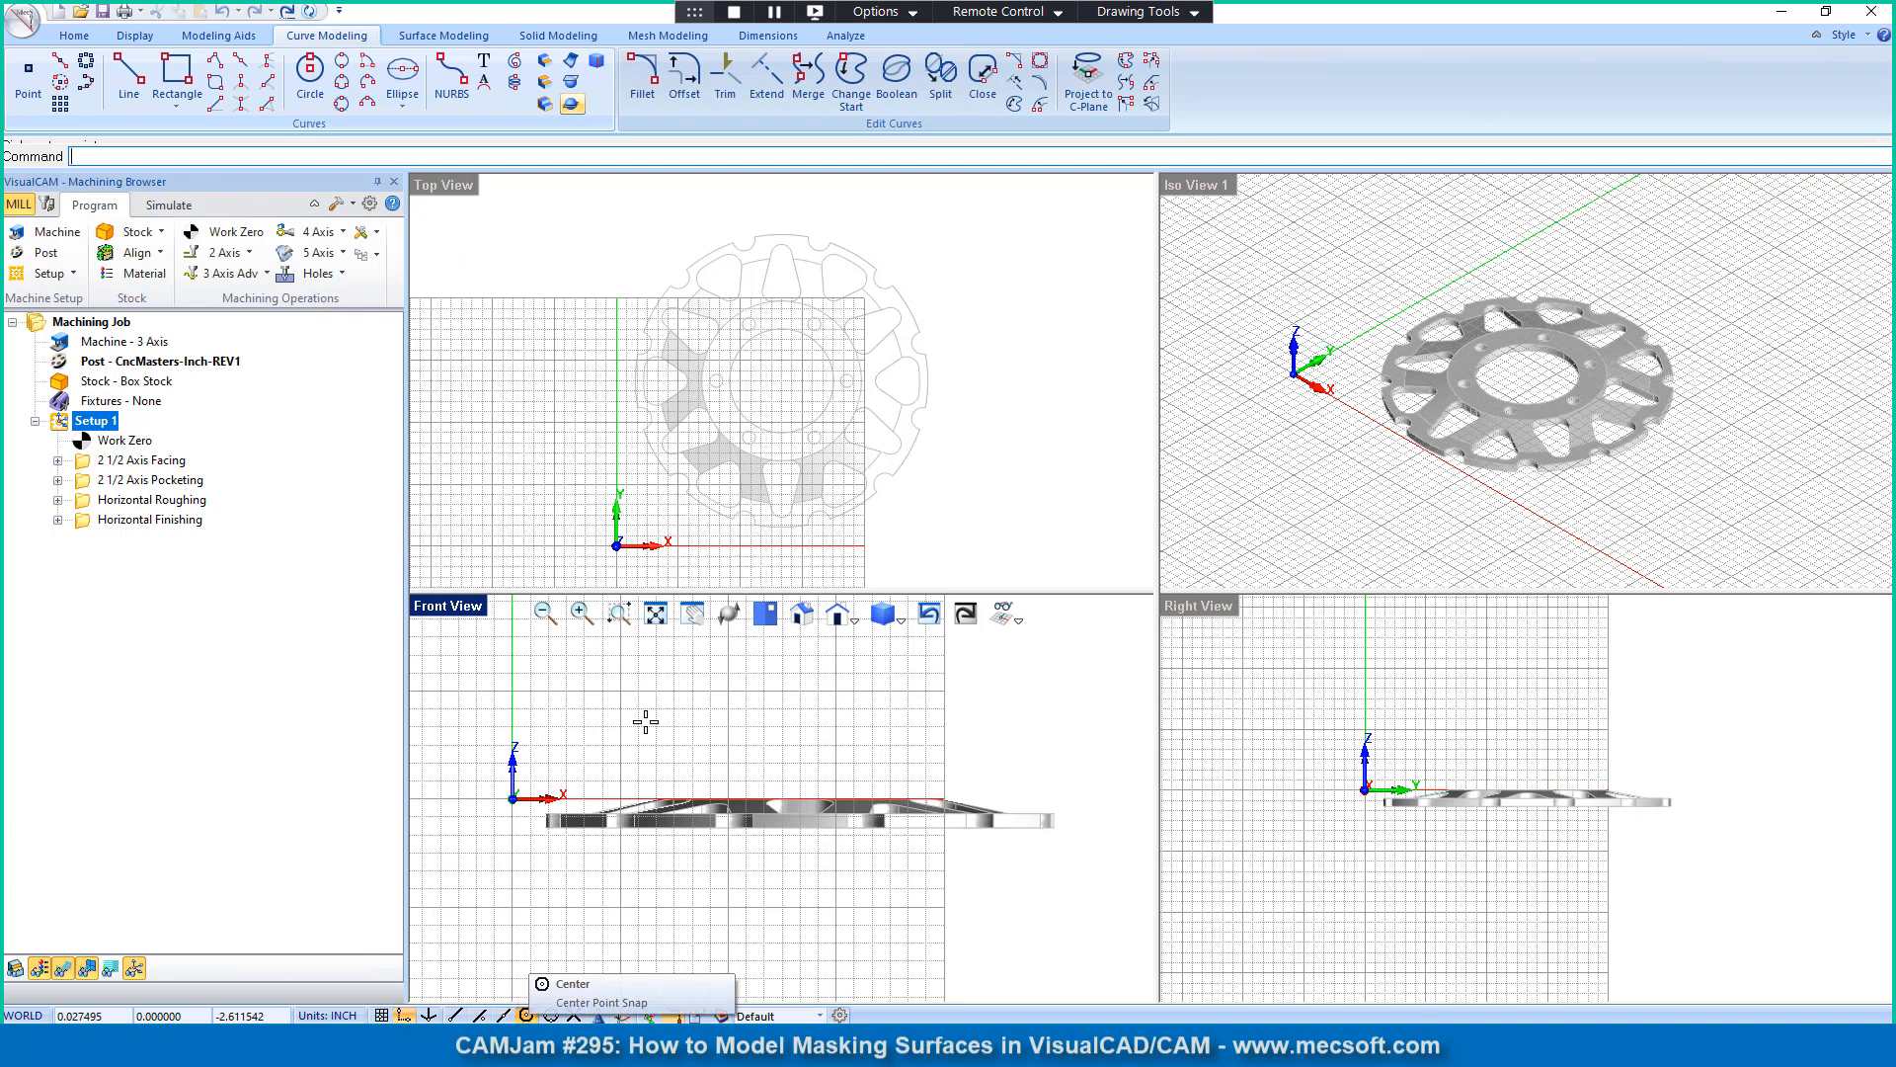
left_click(824, 352)
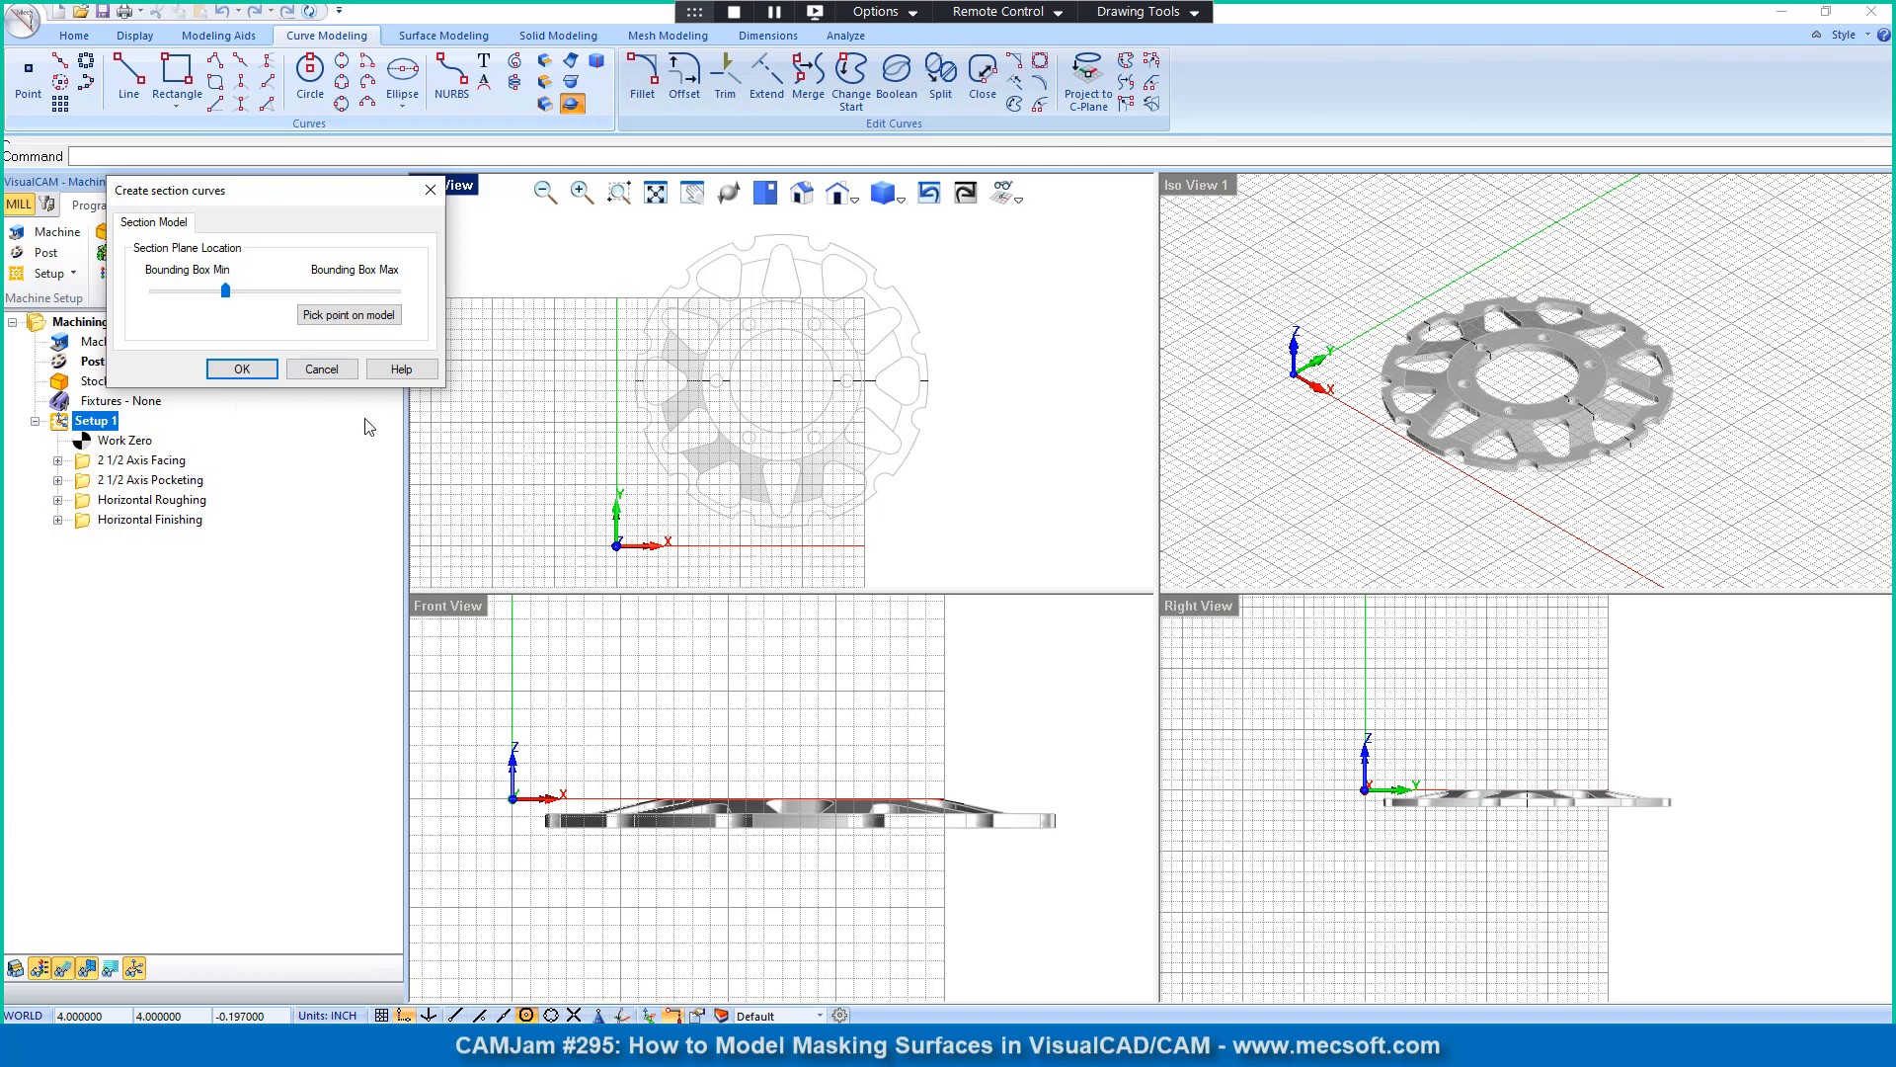
left_click(242, 370)
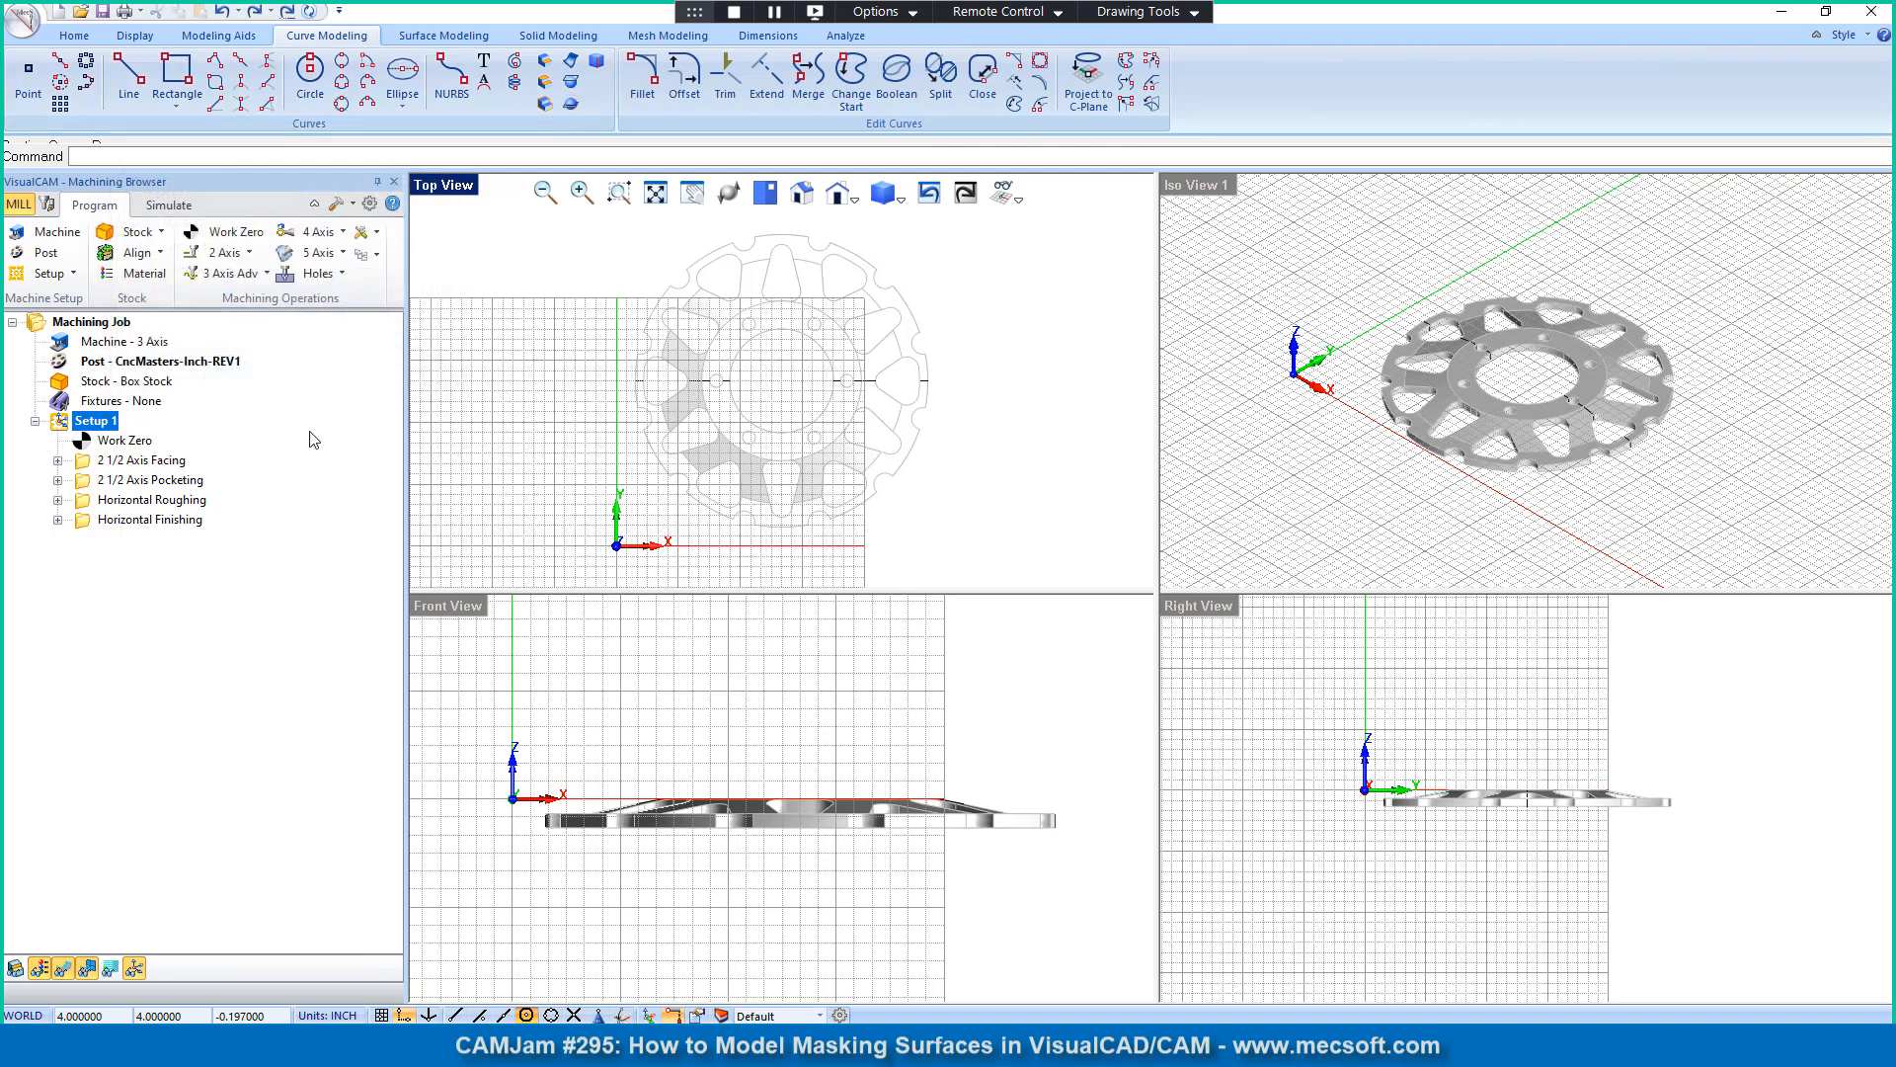
Step: Undo the section curves and, in the layer manager, check what the Level (0) layer holds by hiding and reshowing it
left_click(722, 1014)
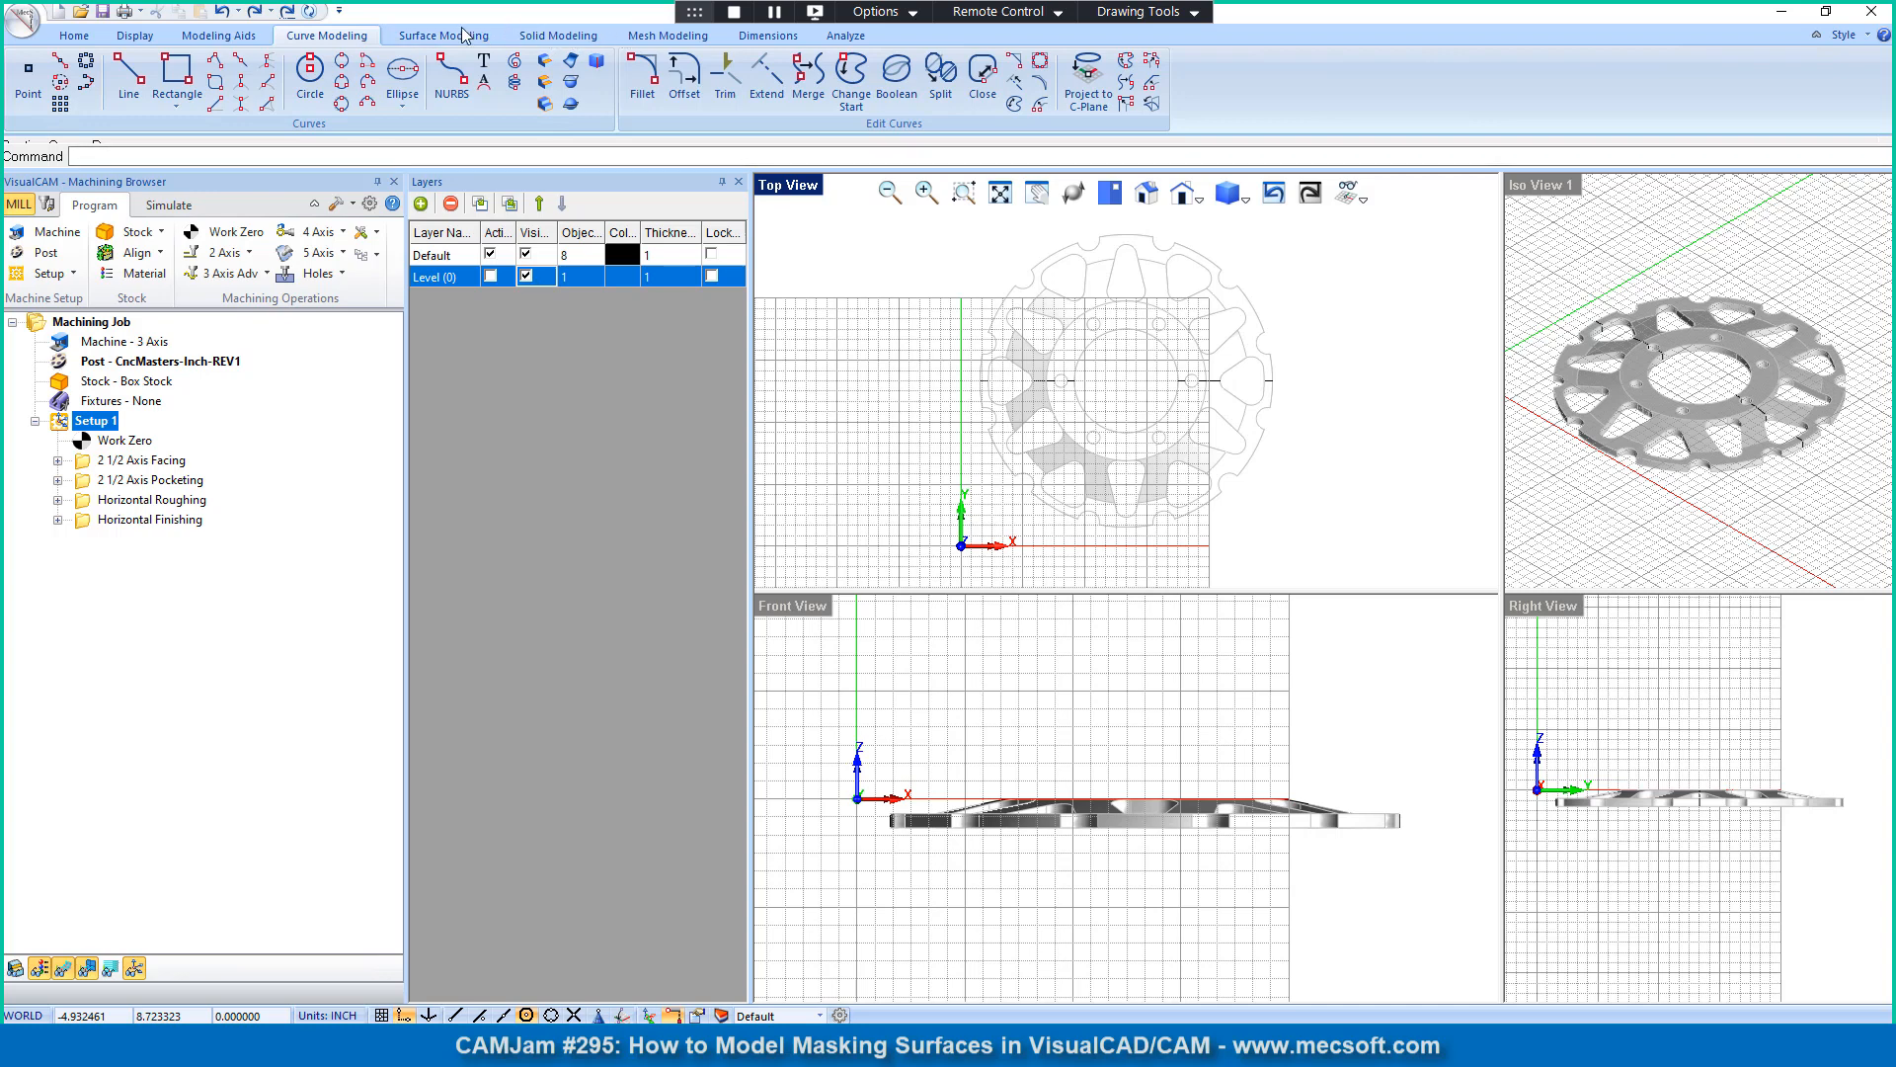
left_click(223, 12)
left_click(527, 277)
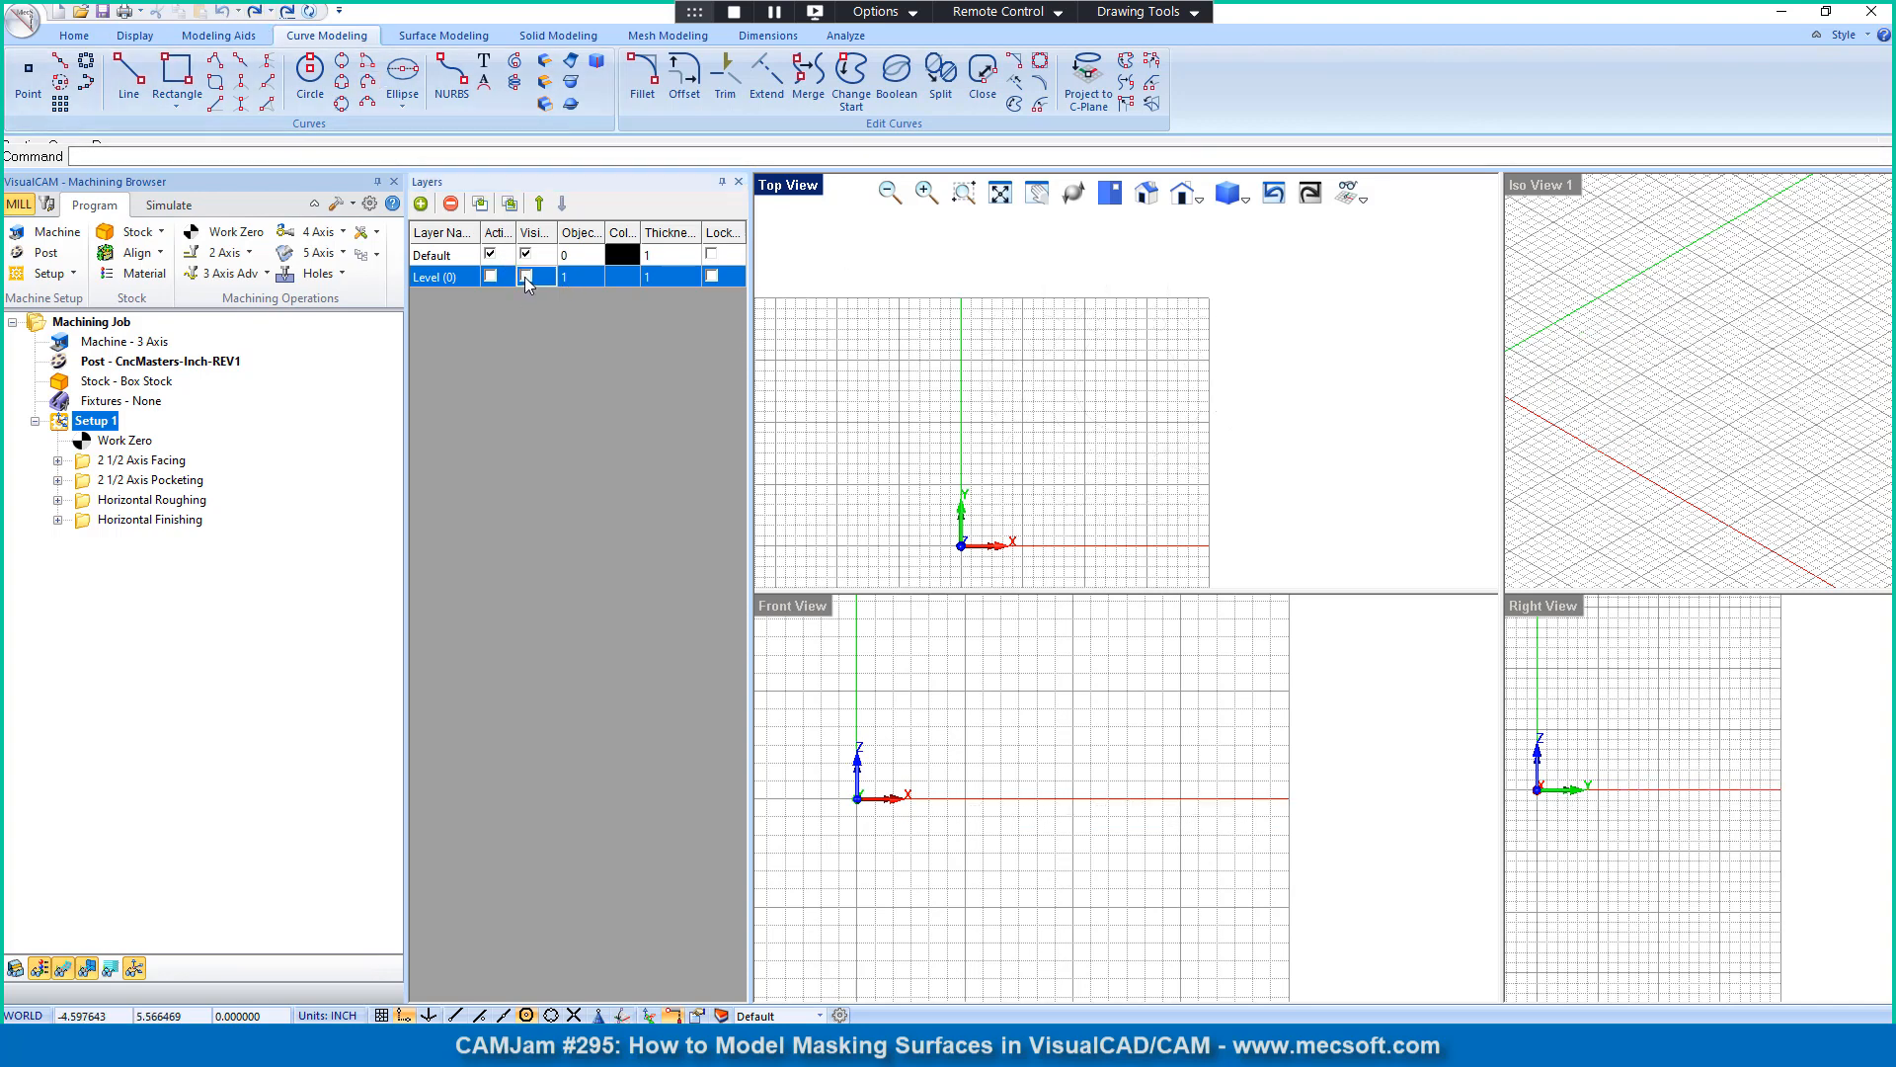
left_click(527, 277)
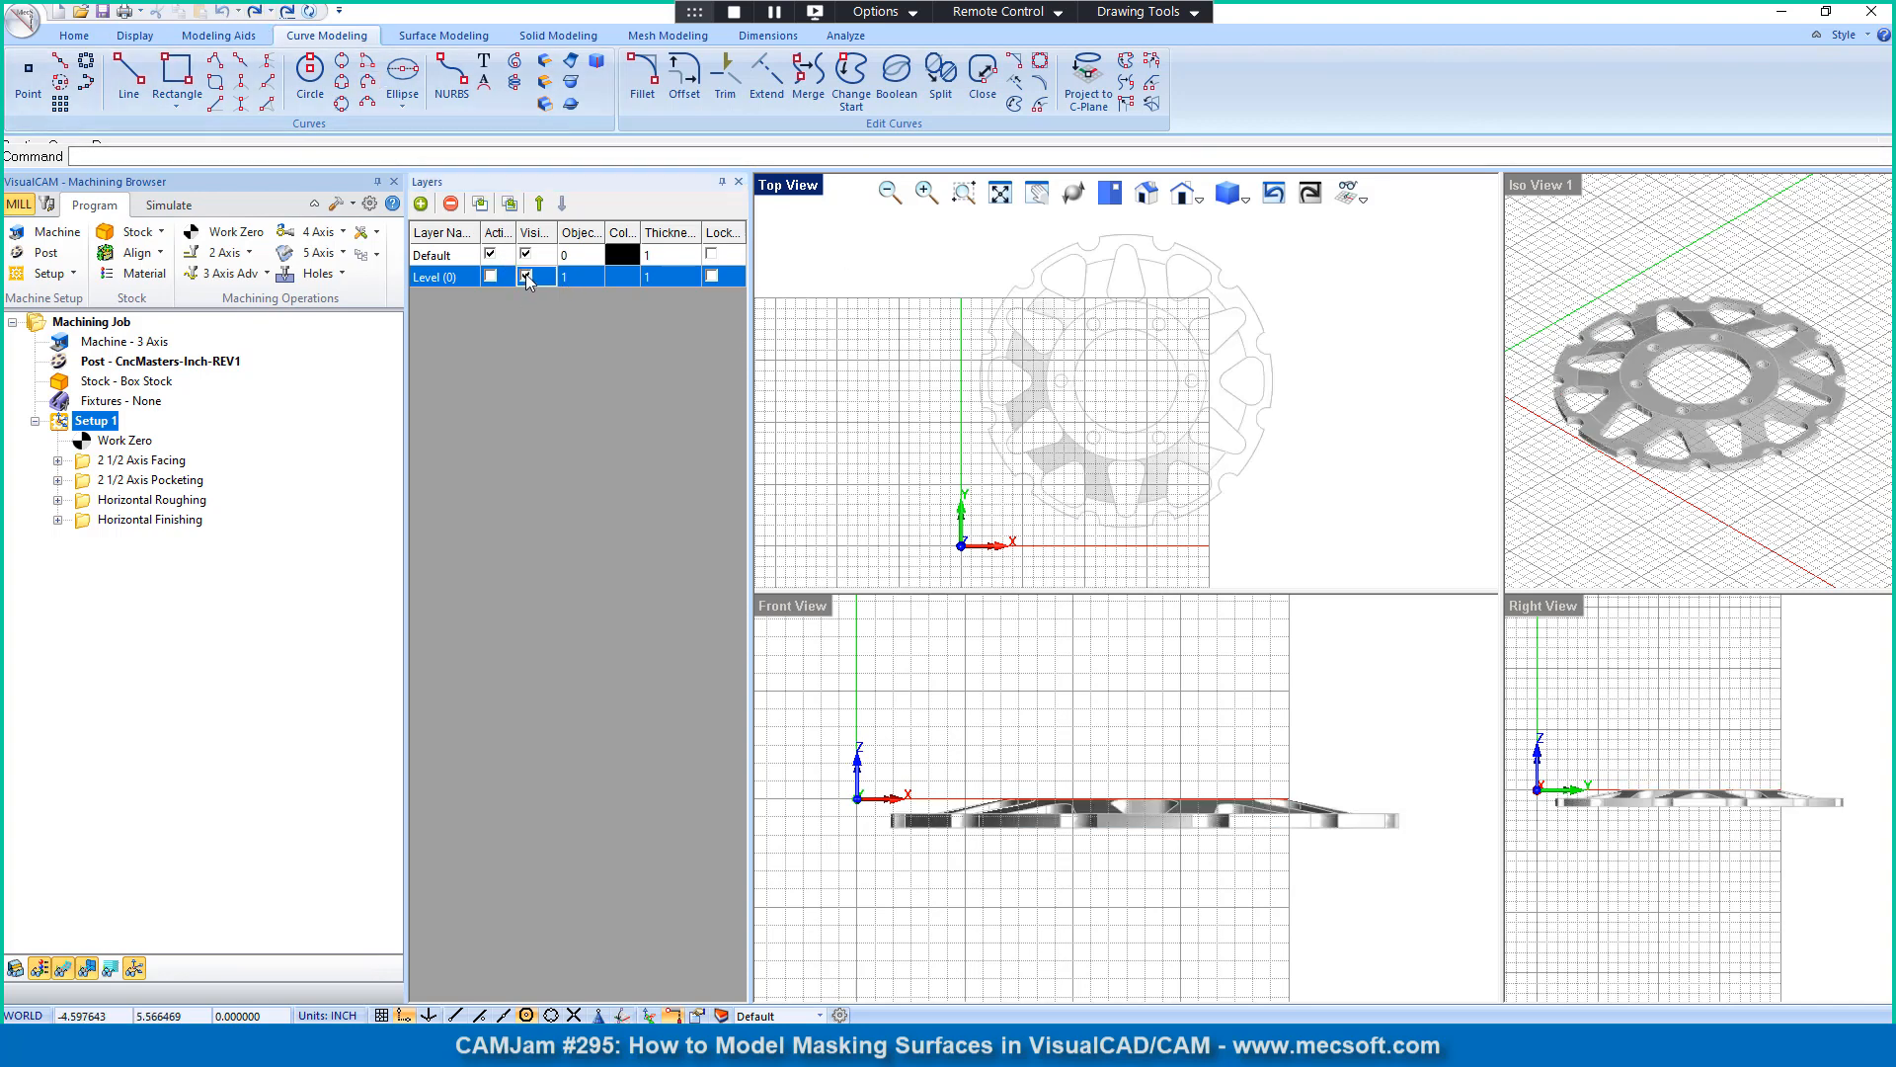
Step: Add a new active layer named Section, give it a red color, and close the layer manager
left_click(421, 203)
left_click(456, 299)
left_click(458, 301)
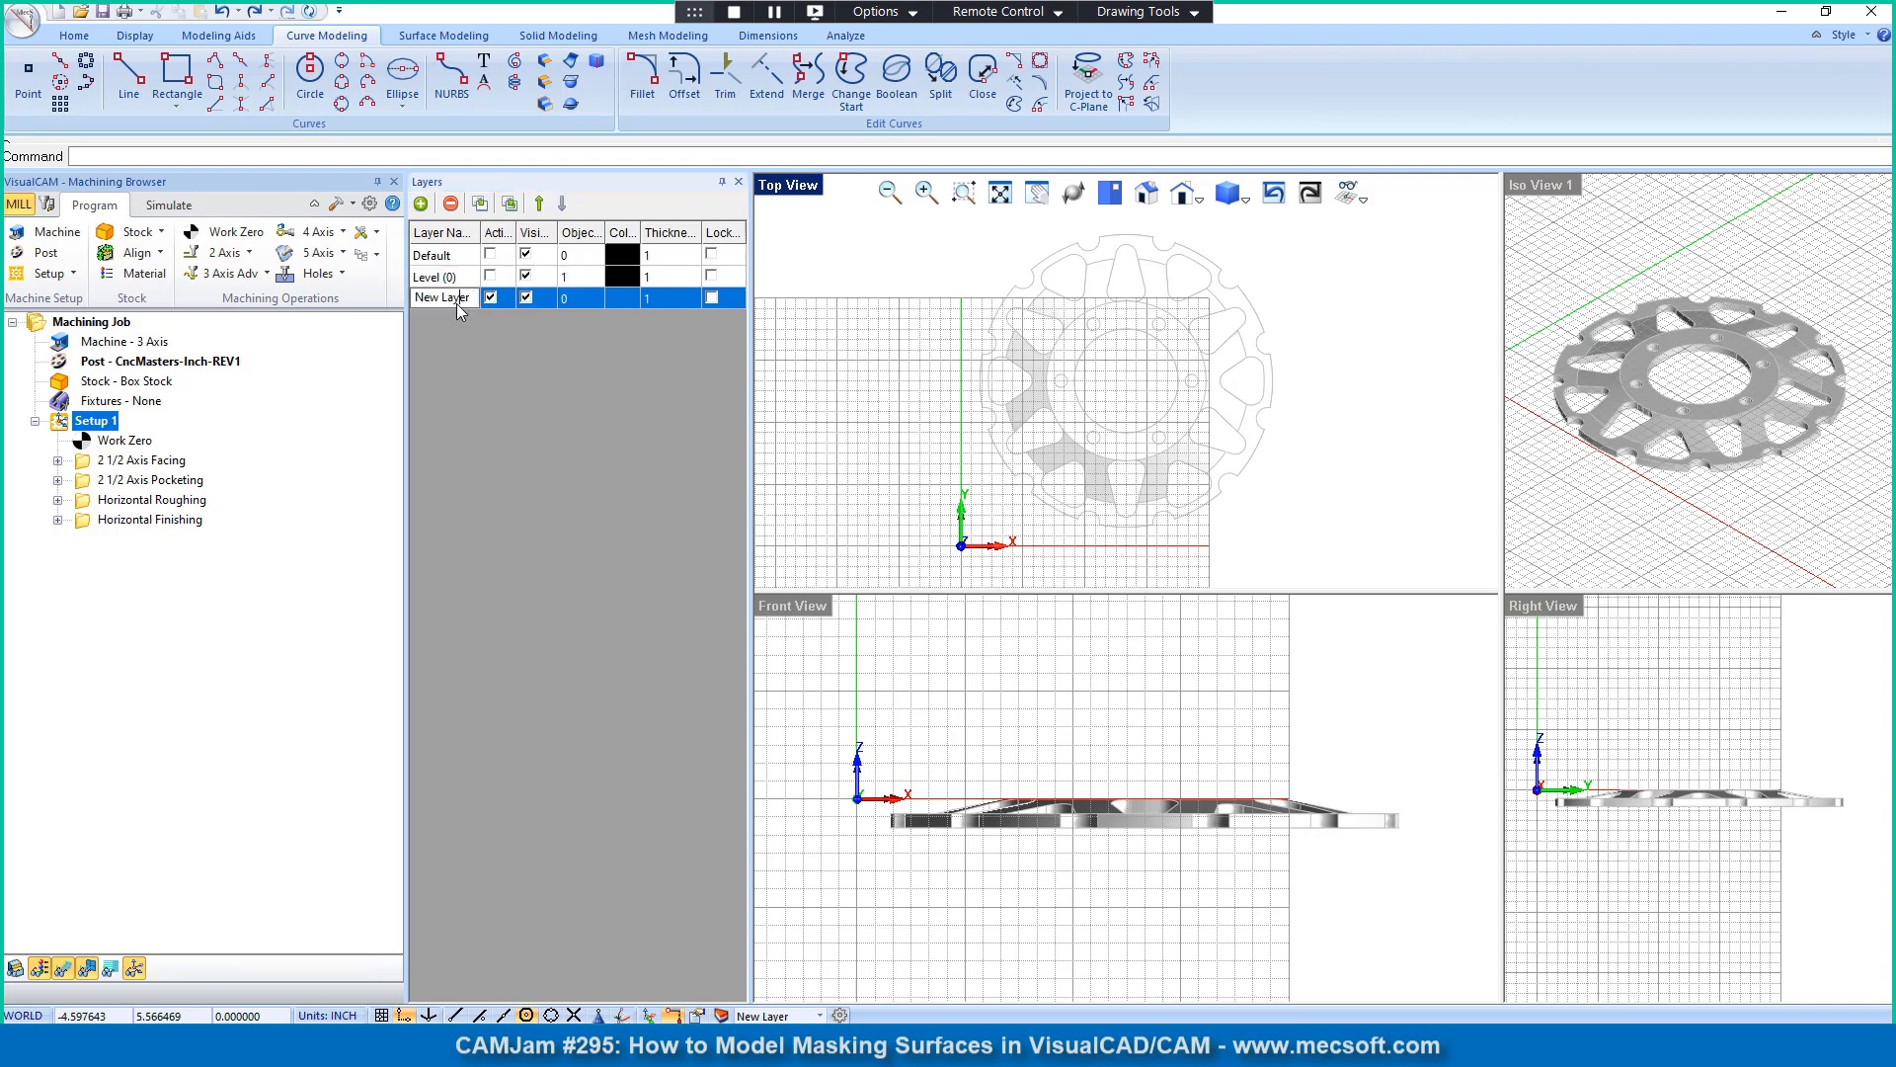
left_click_drag(472, 302, 415, 309)
type("C")
key("Return")
left_click(572, 282)
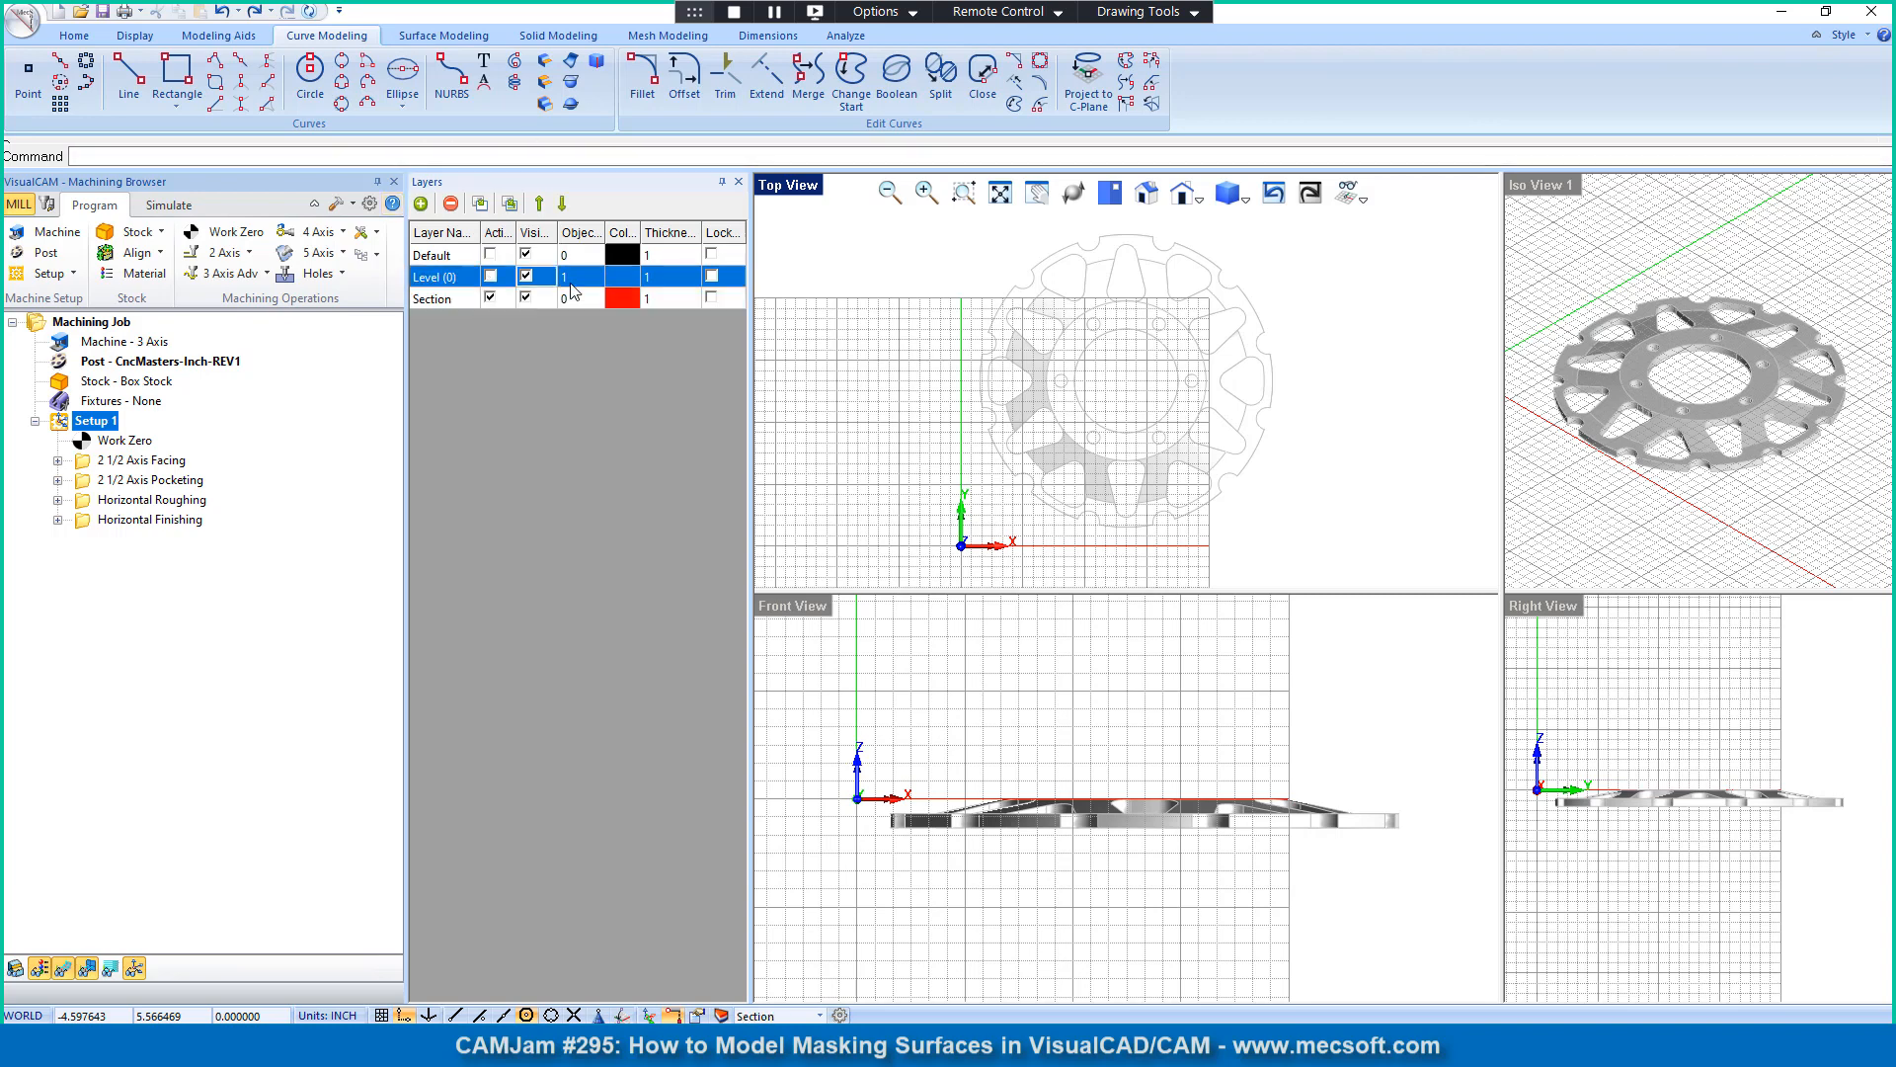
left_click(624, 302)
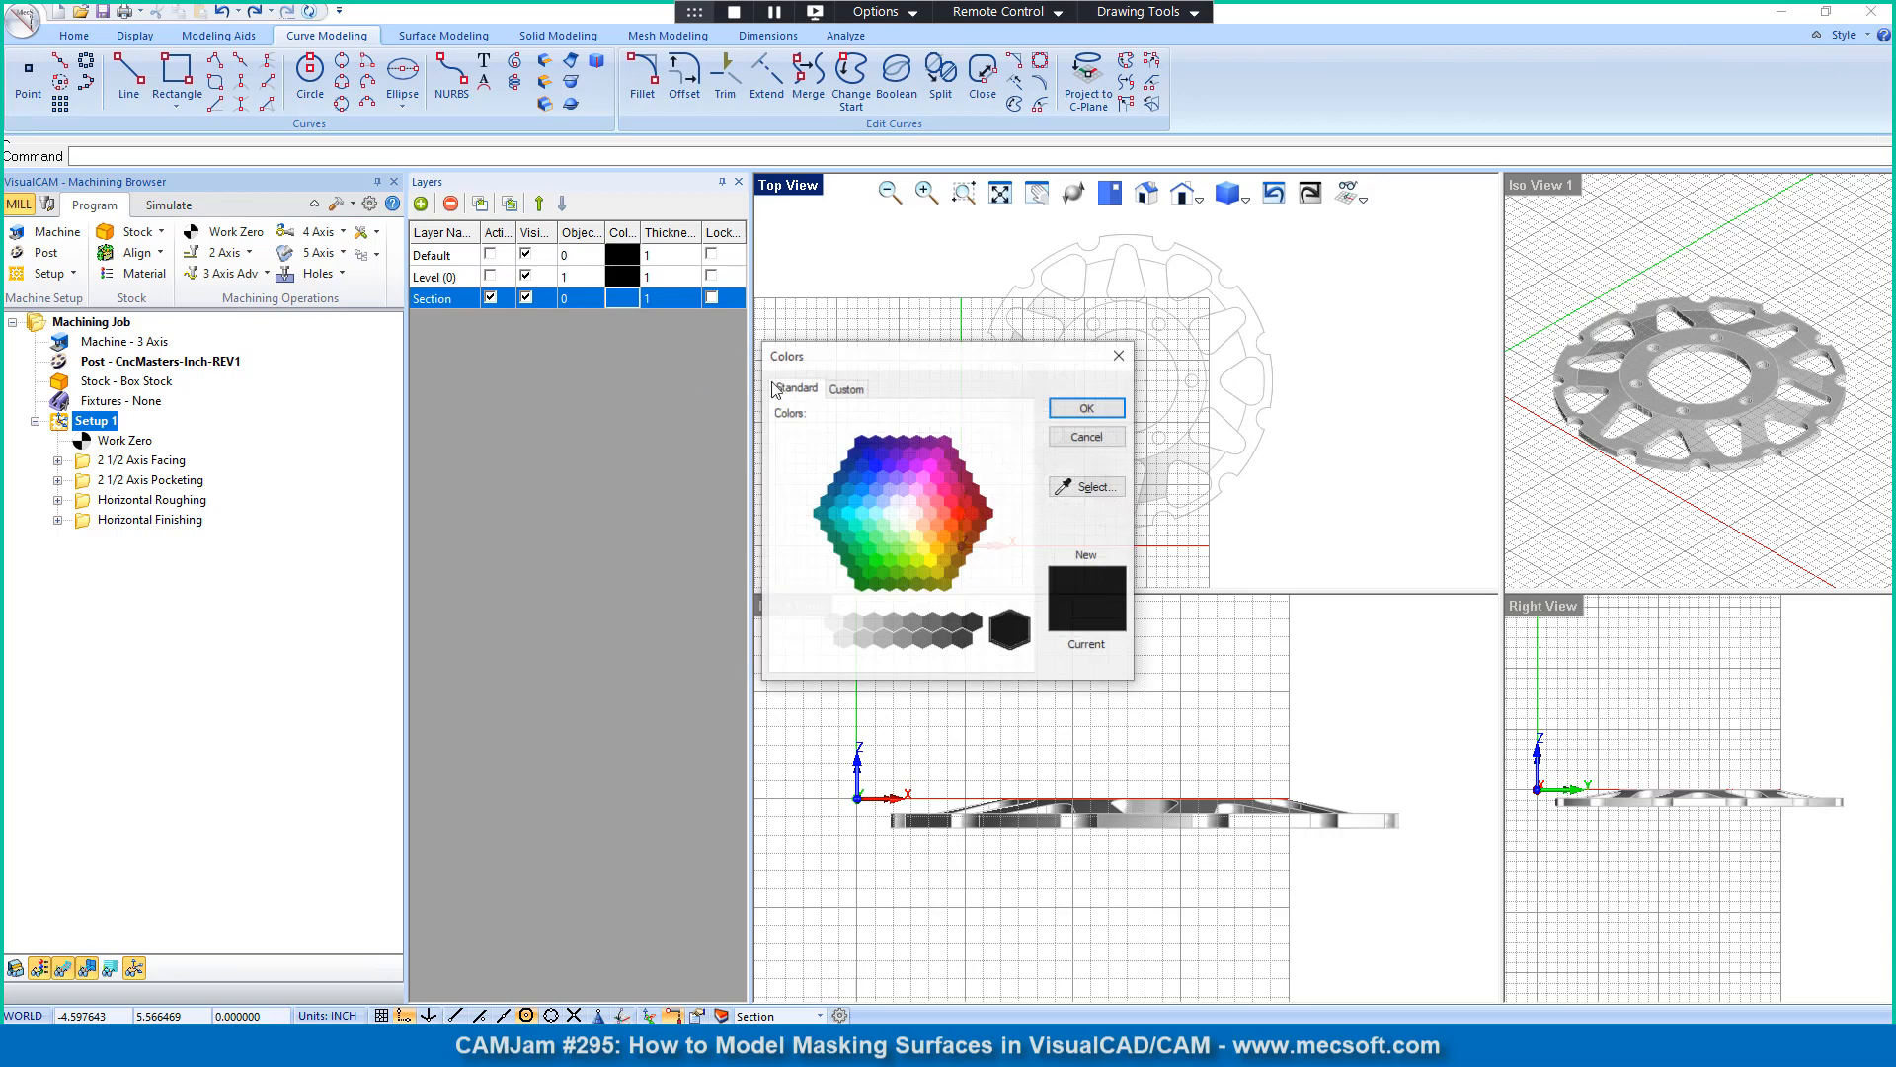
left_click(1120, 358)
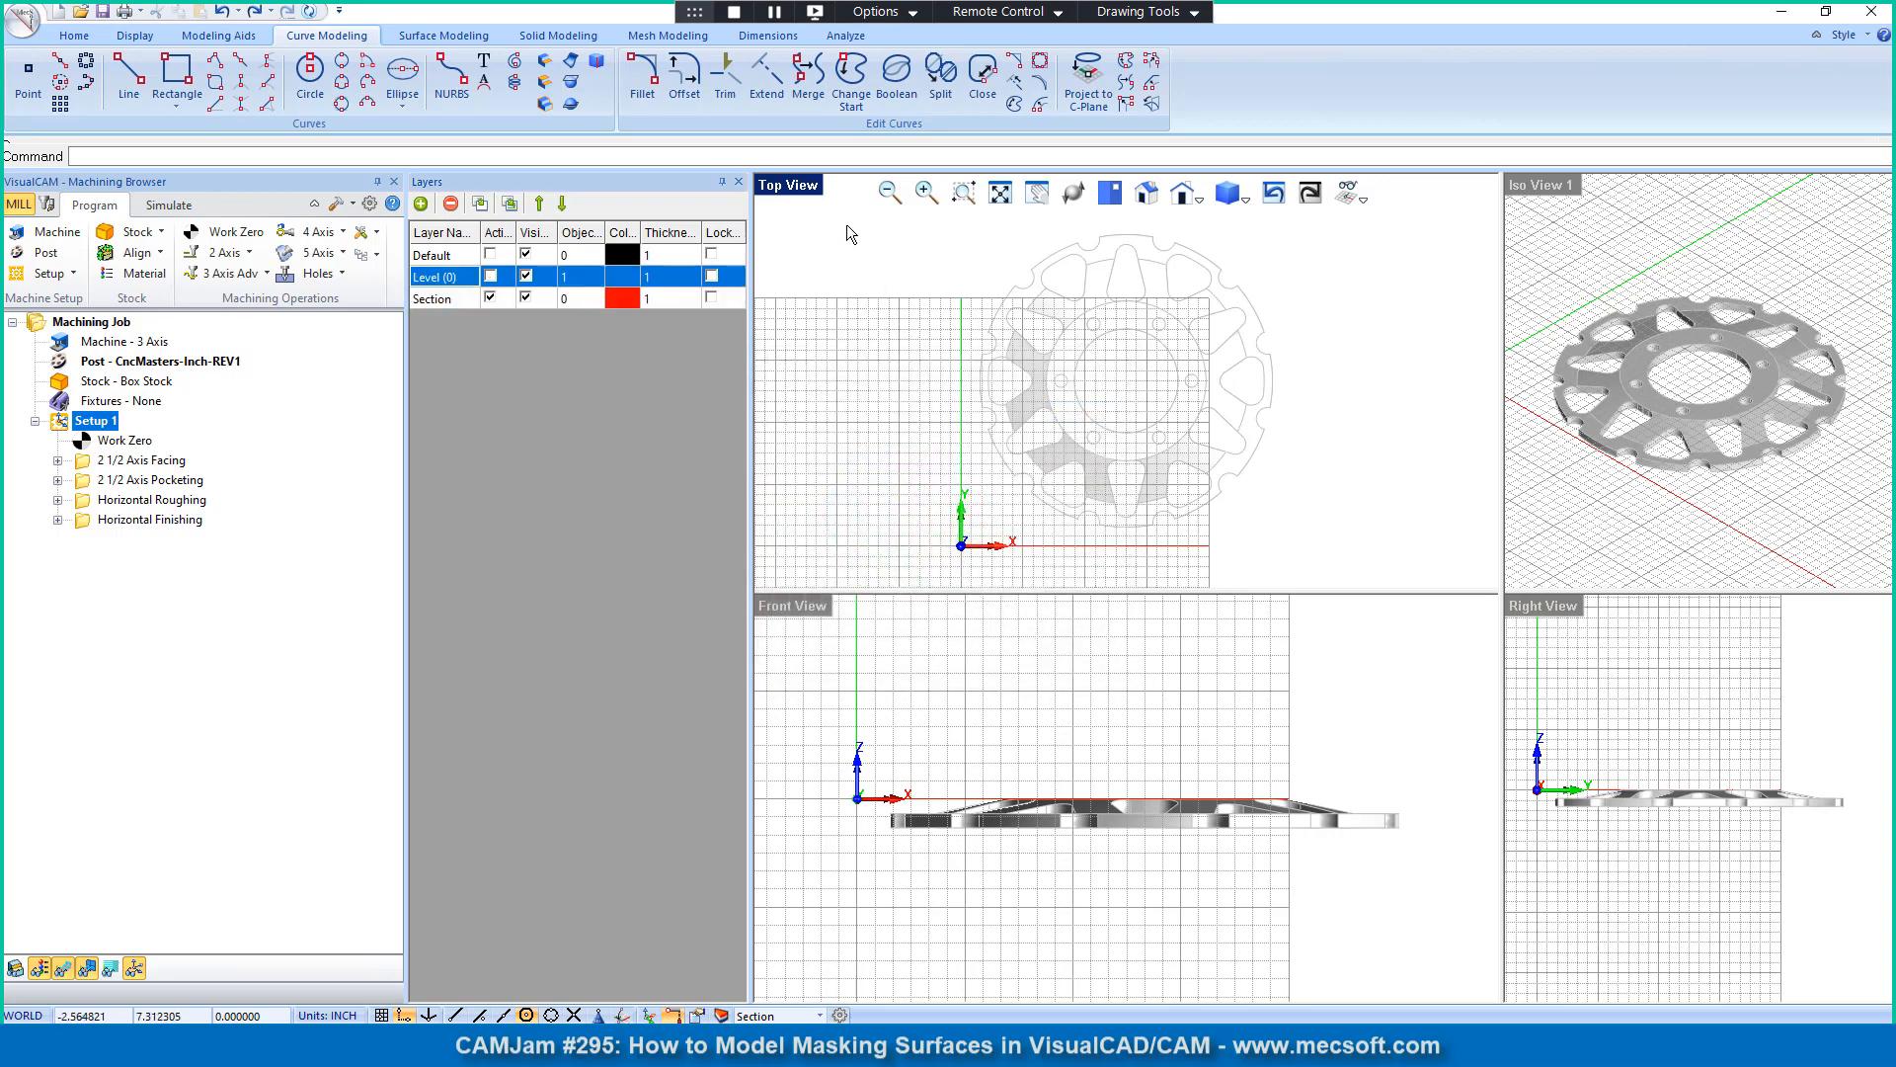
left_click(740, 183)
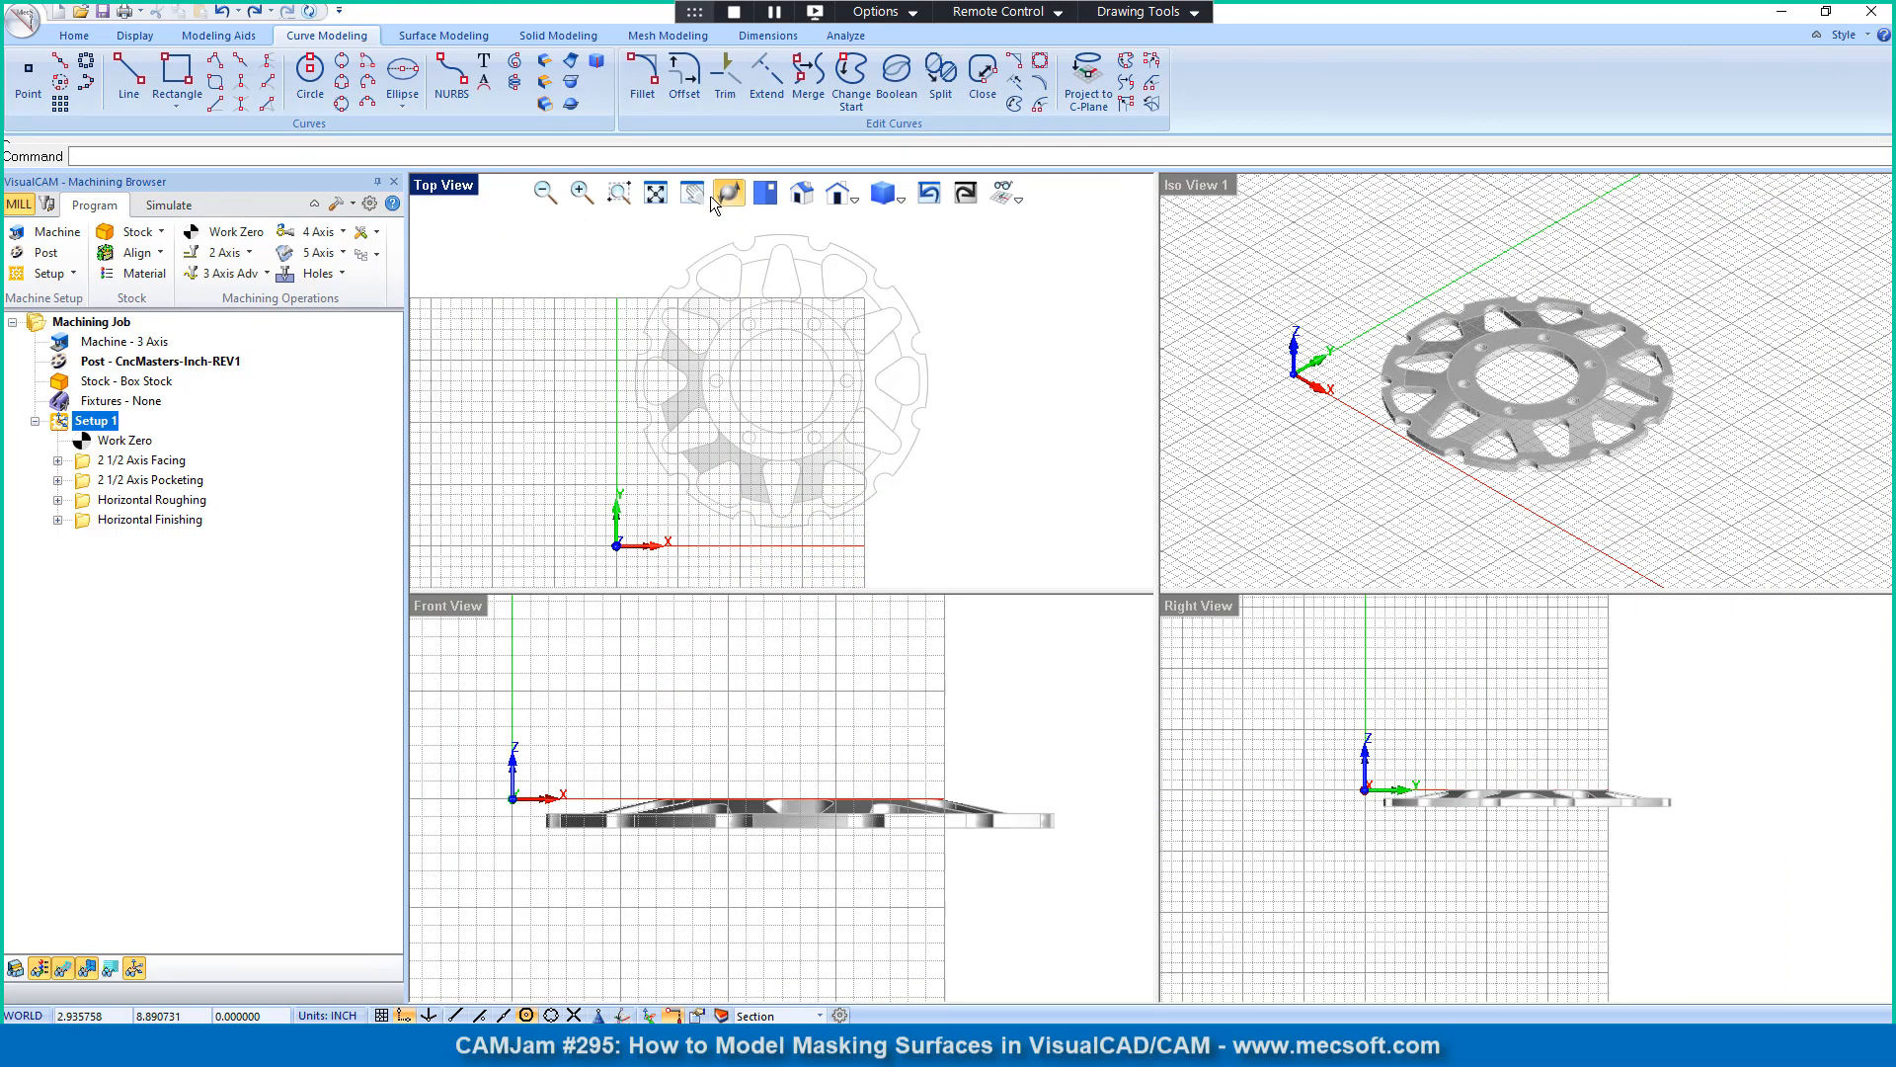
Step: Create section curves of the rotor from the Front View, with the section plane through the center of the central bore
left_click(450, 609)
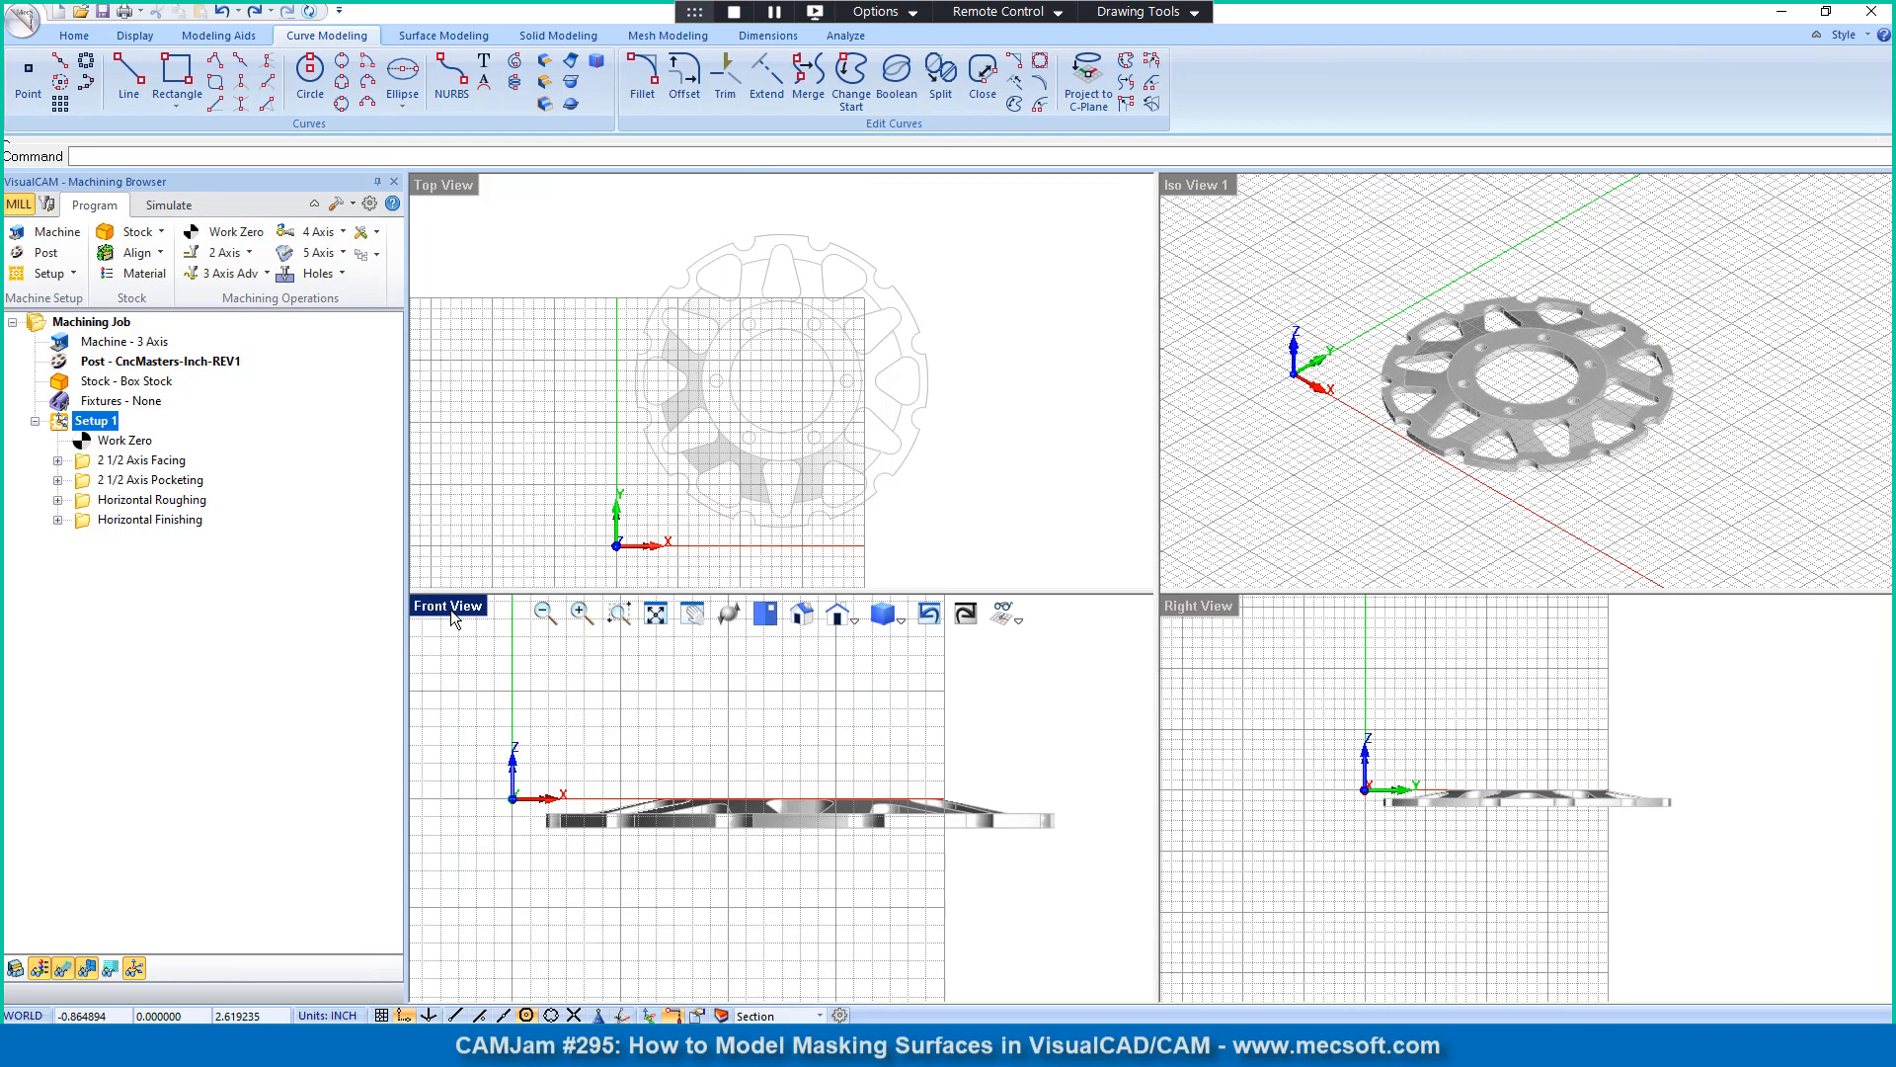
left_click(572, 105)
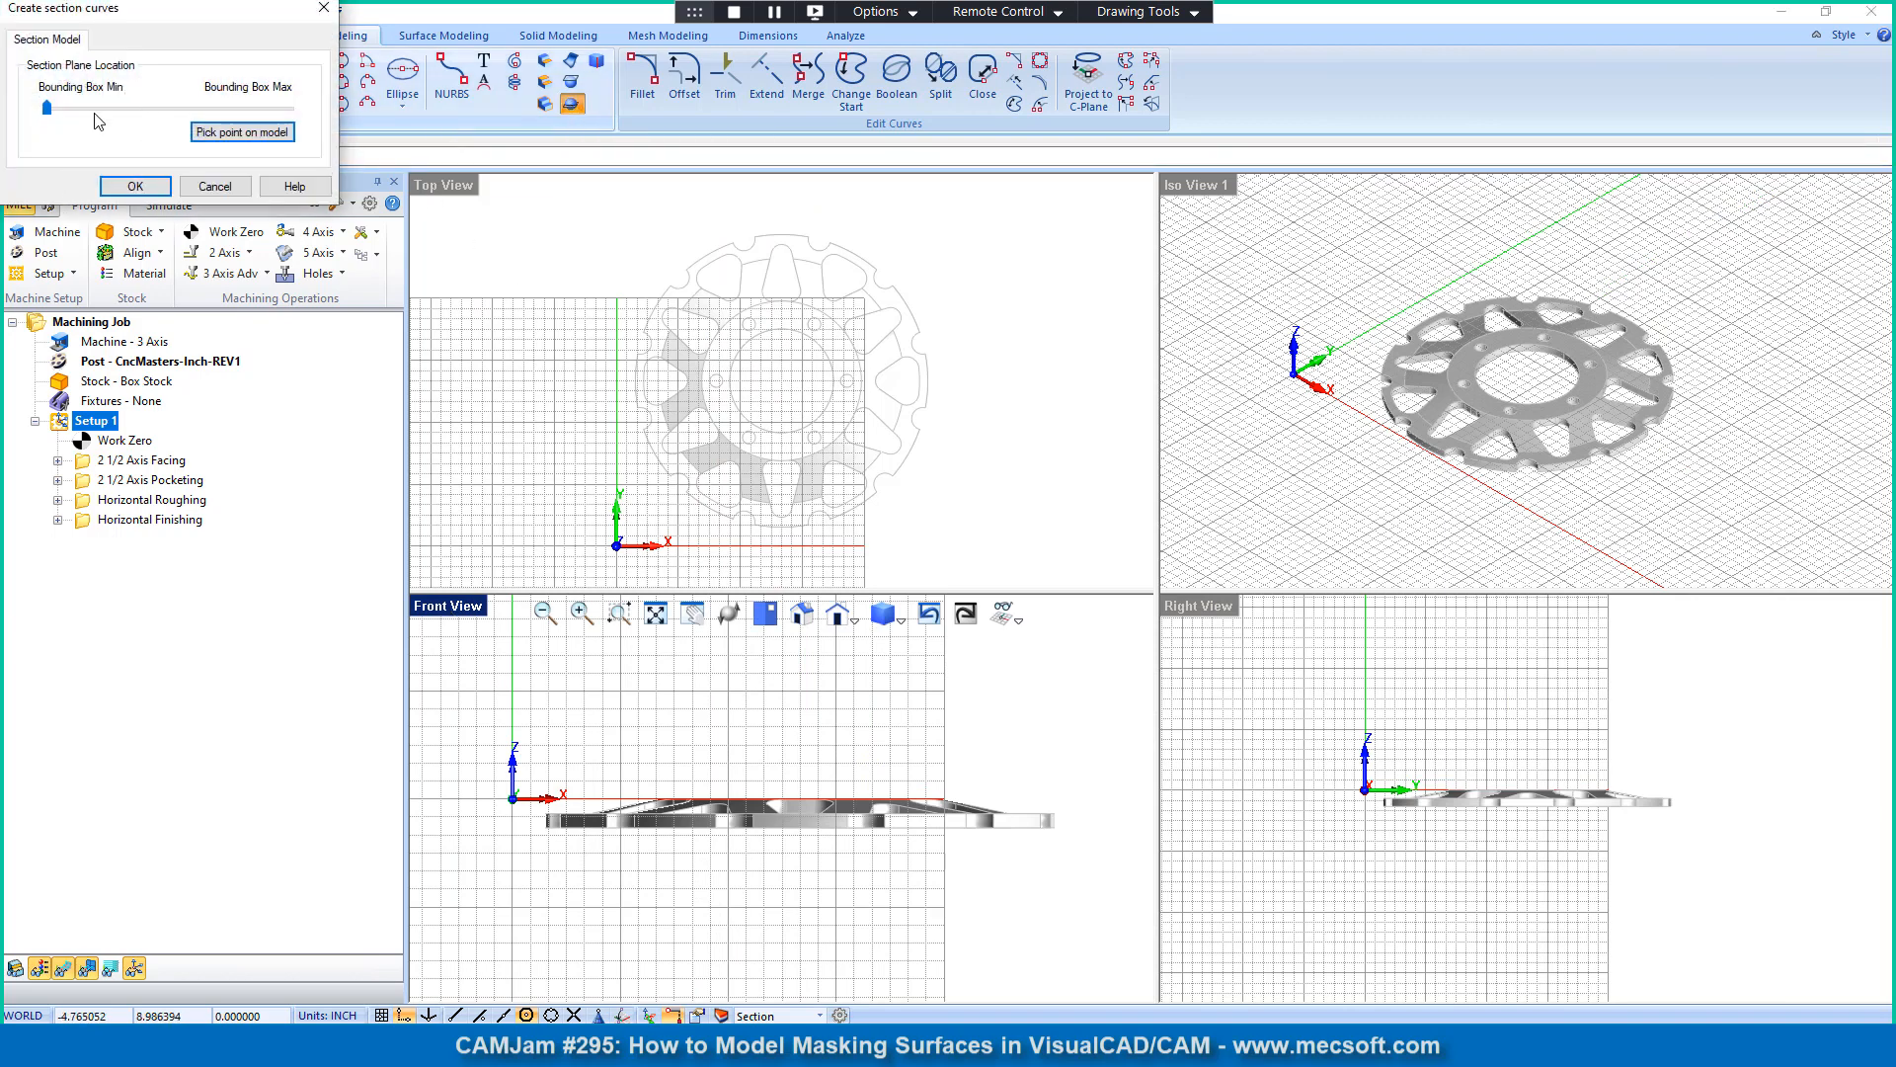
left_click(242, 131)
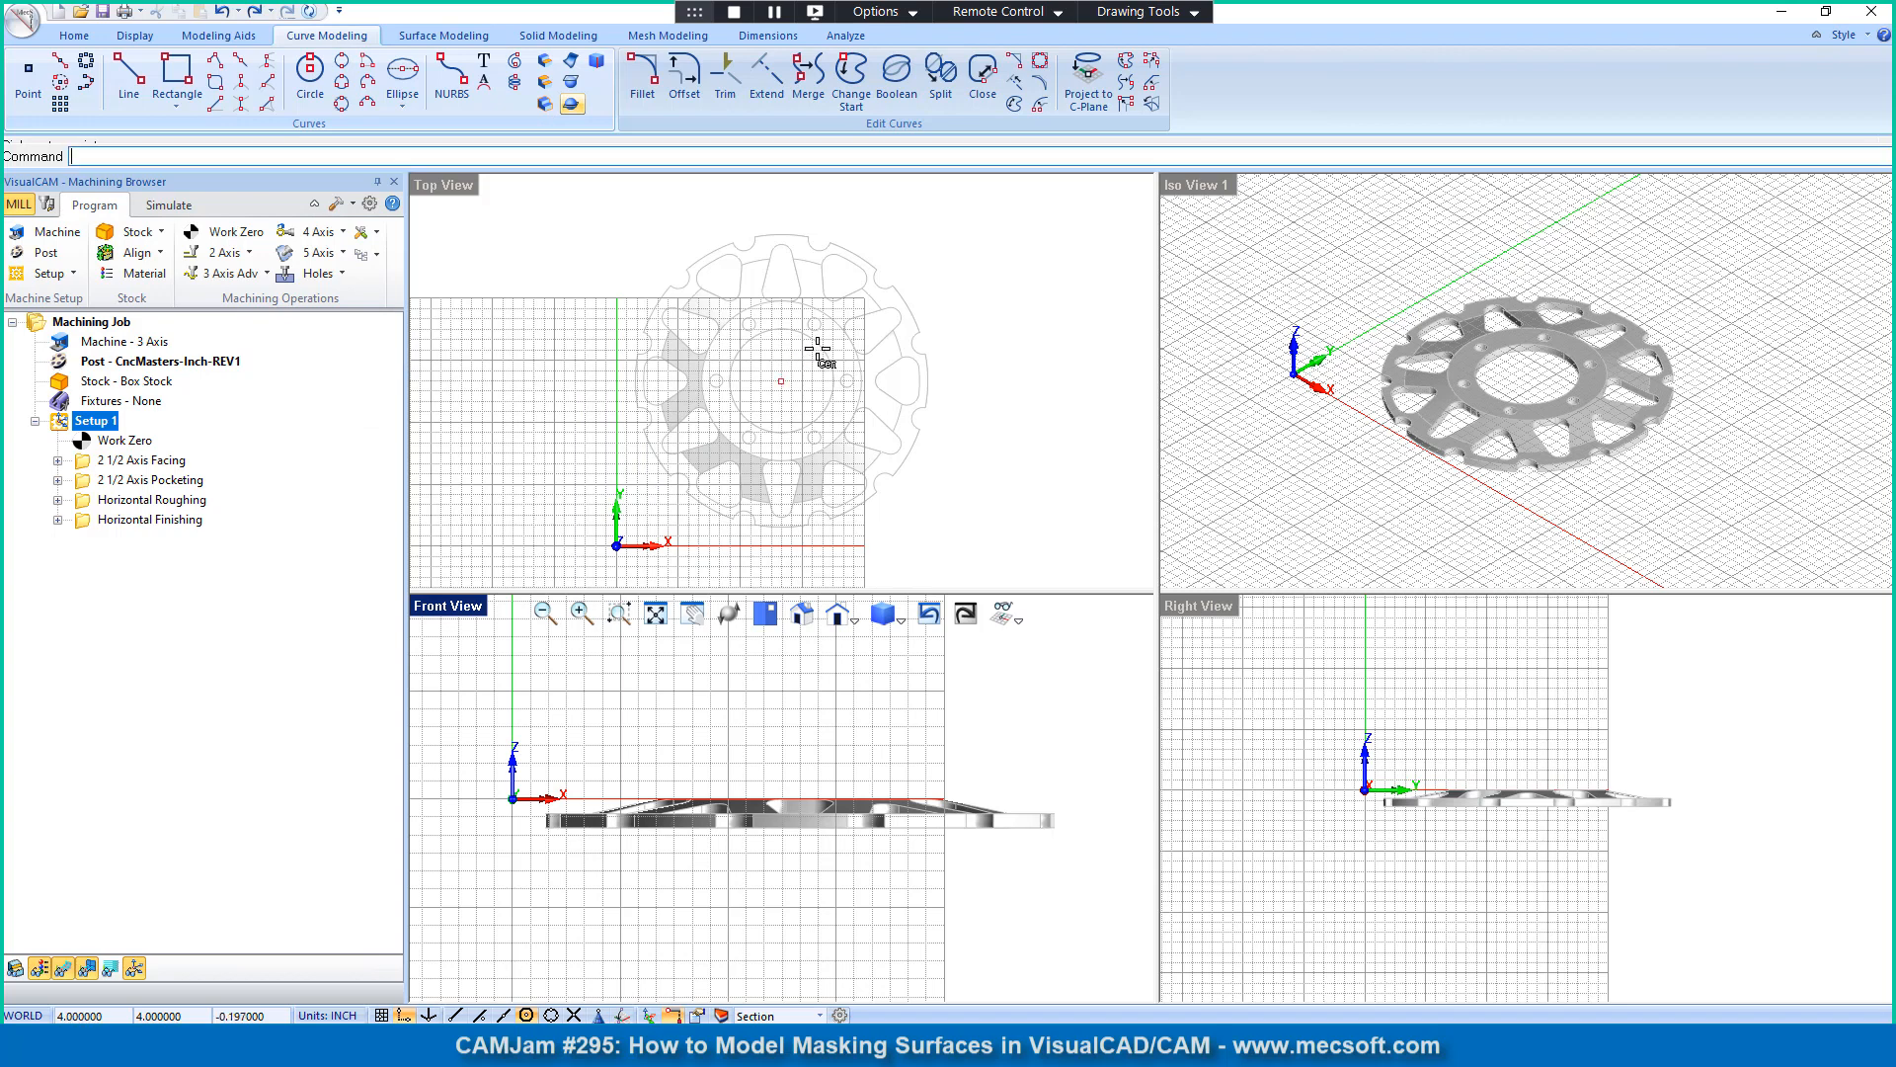
left_click(818, 347)
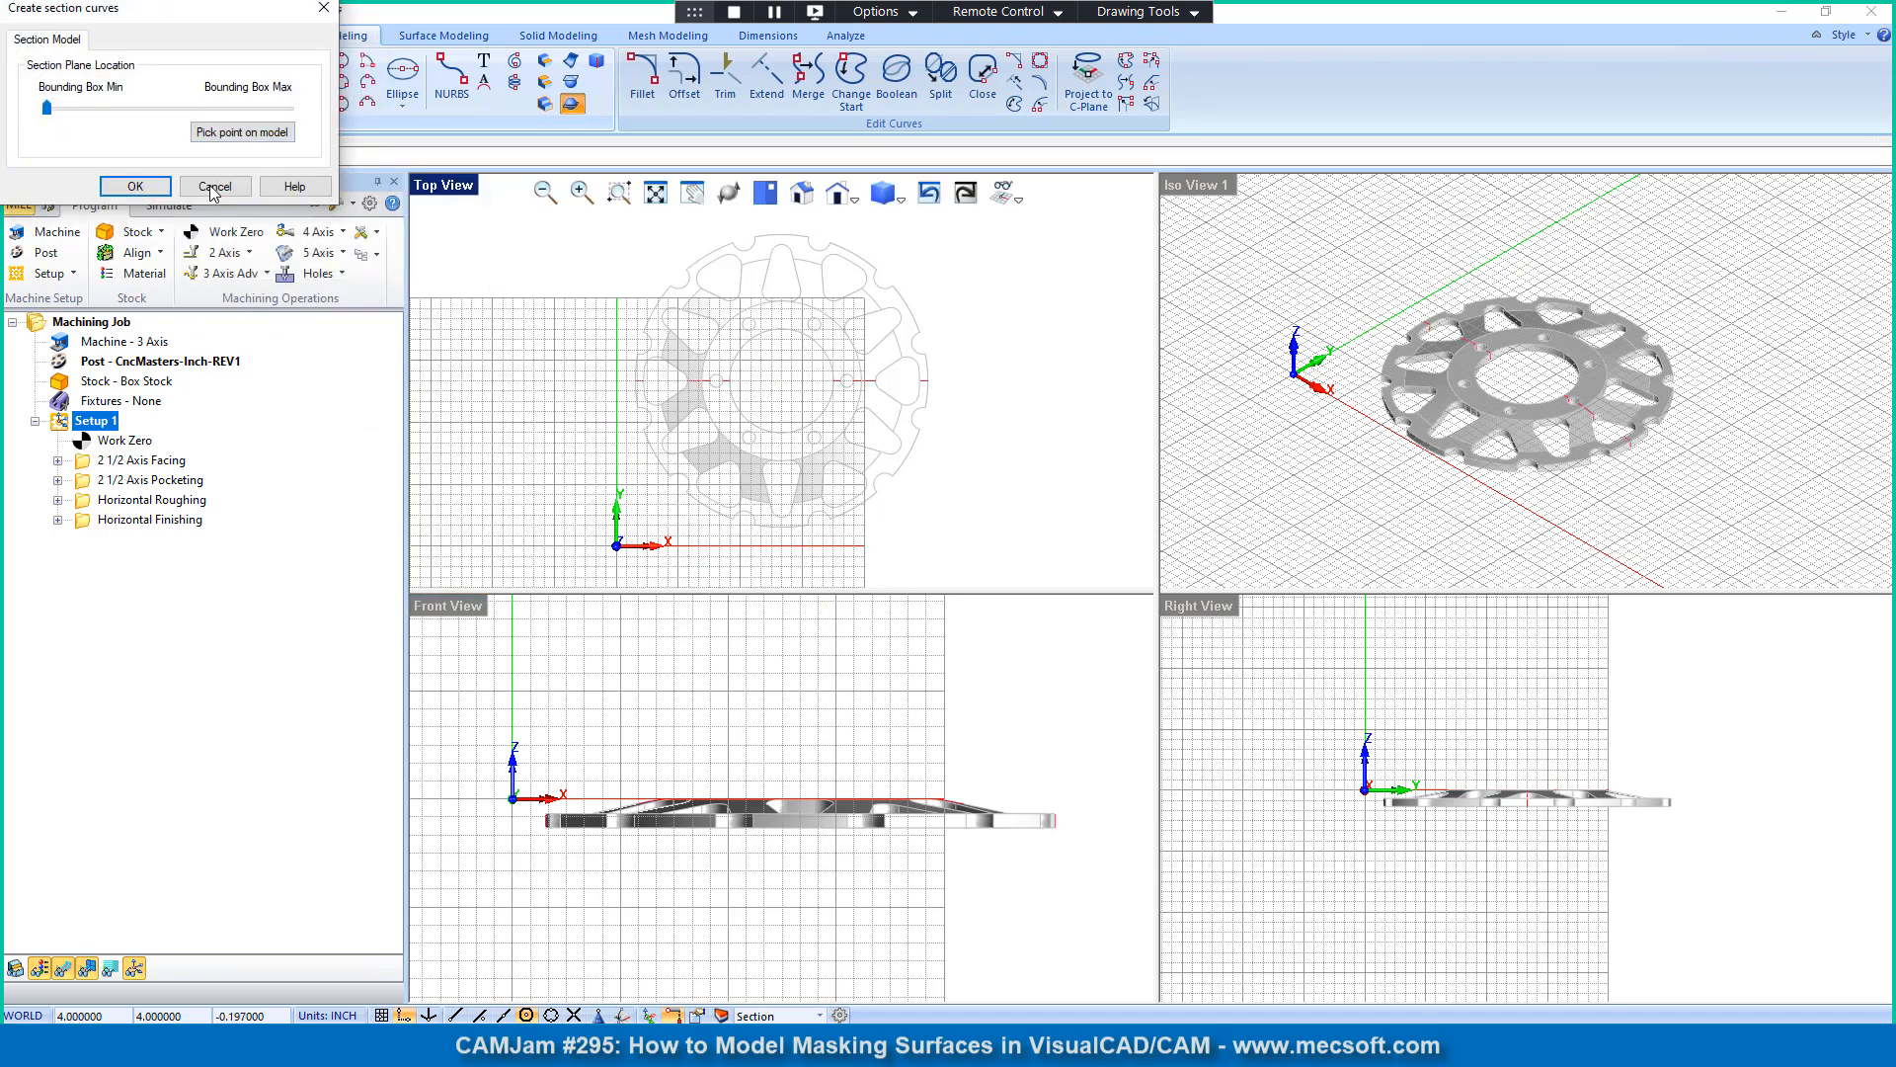
left_click(136, 186)
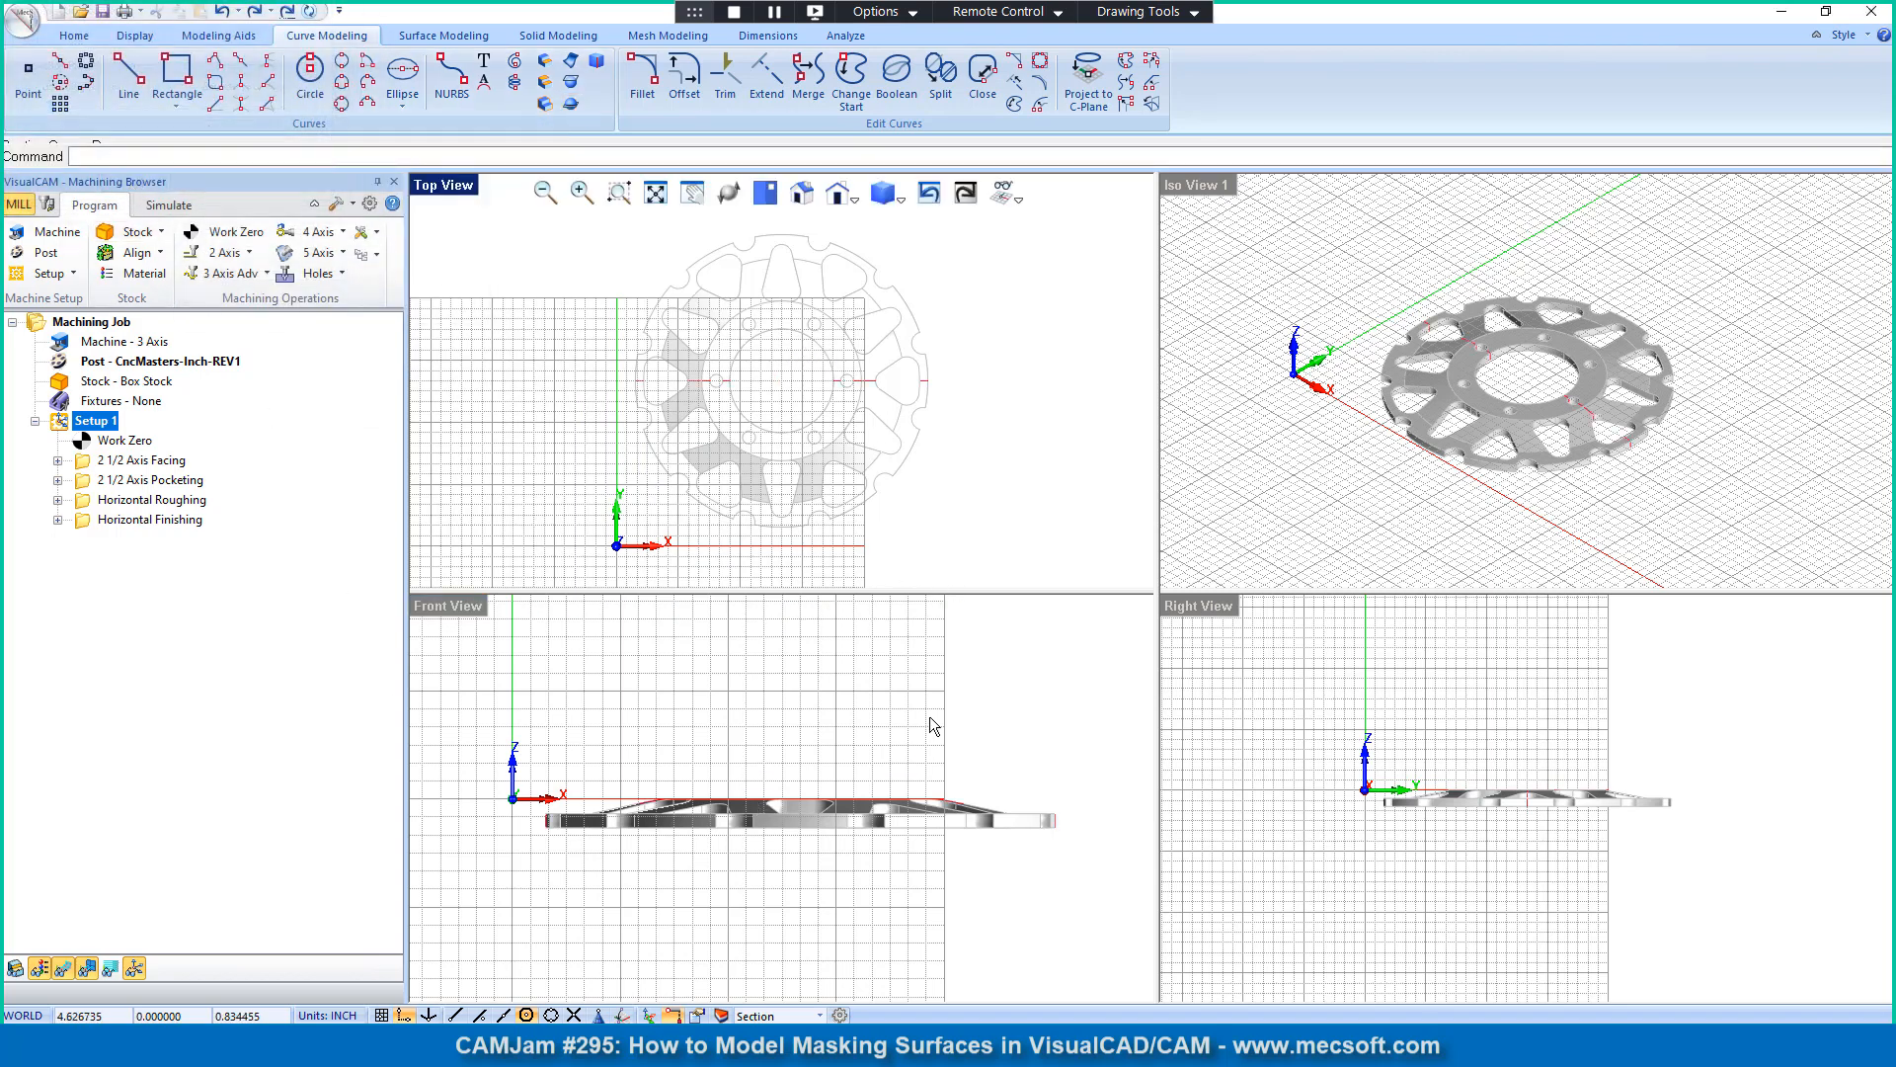
Step: Hide the Level (0) layer in the layer manager so that only the section curves show in the Front View
left_click(721, 1015)
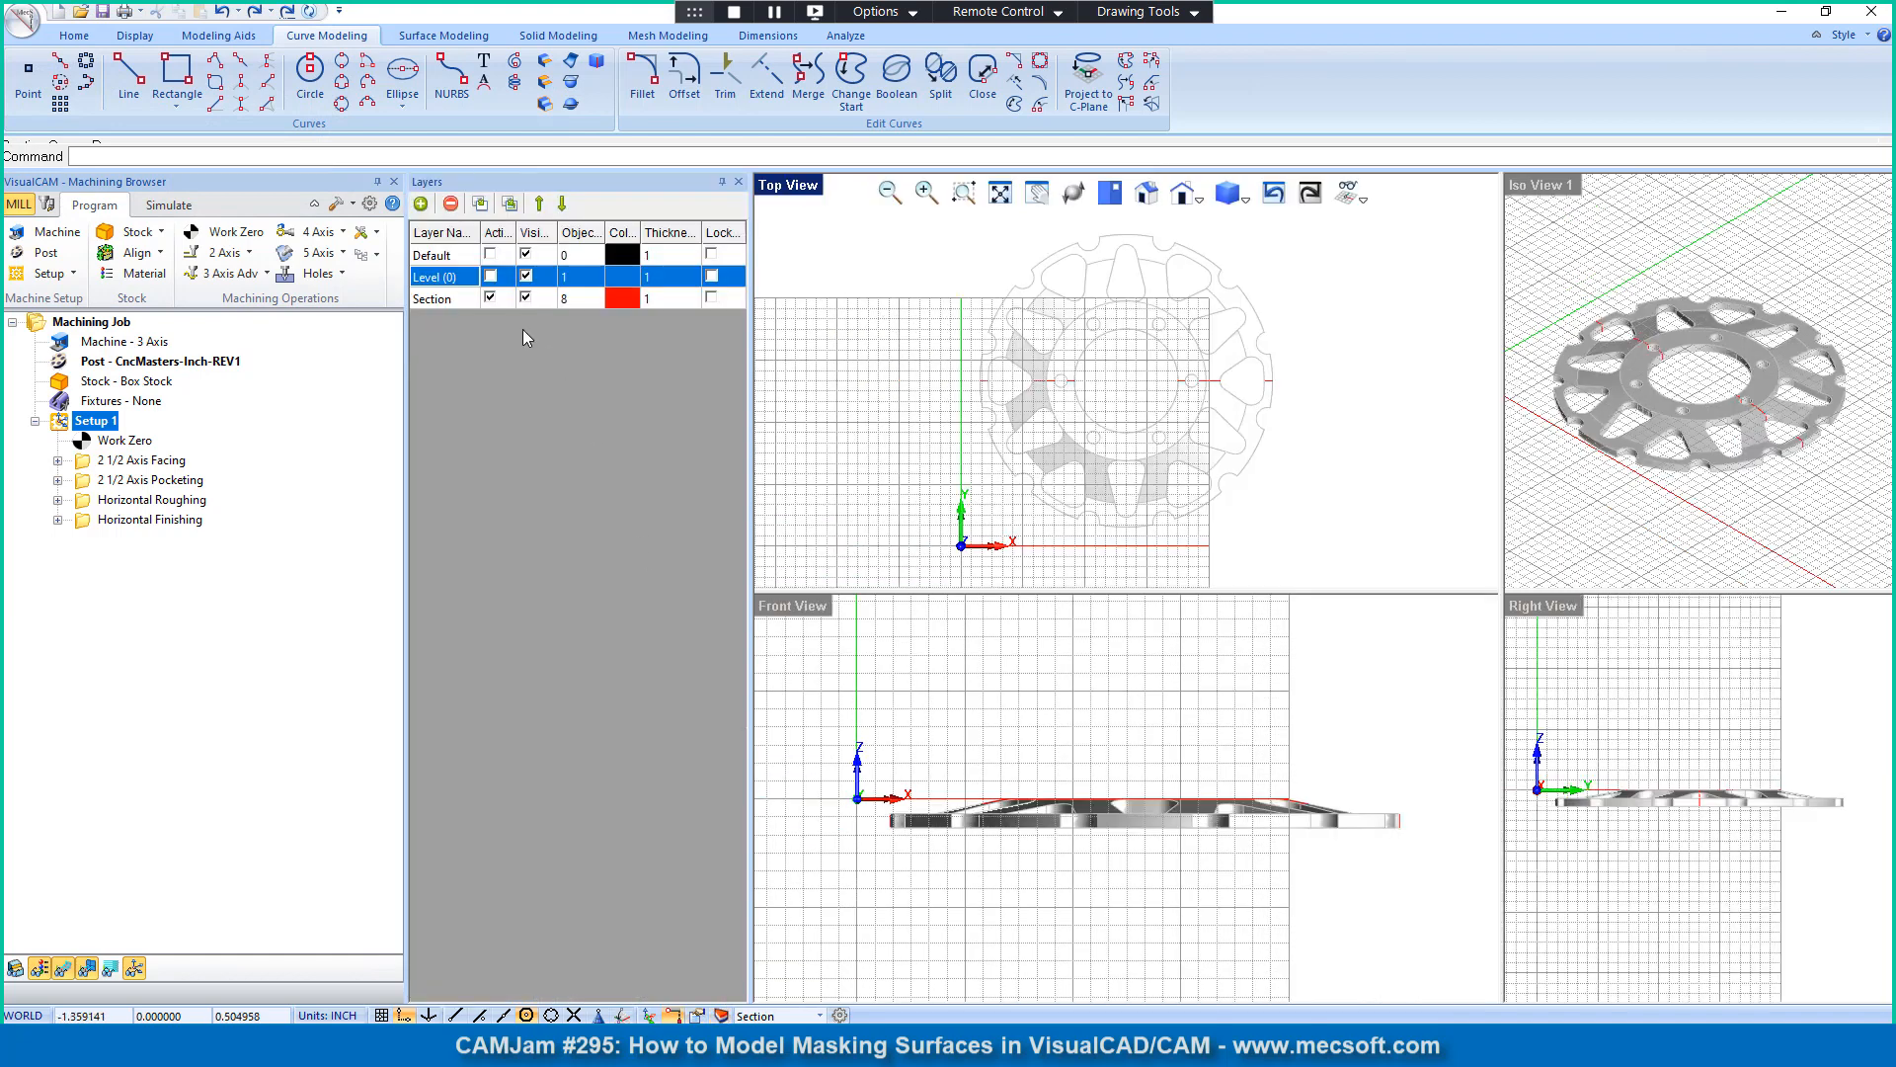
left_click(526, 276)
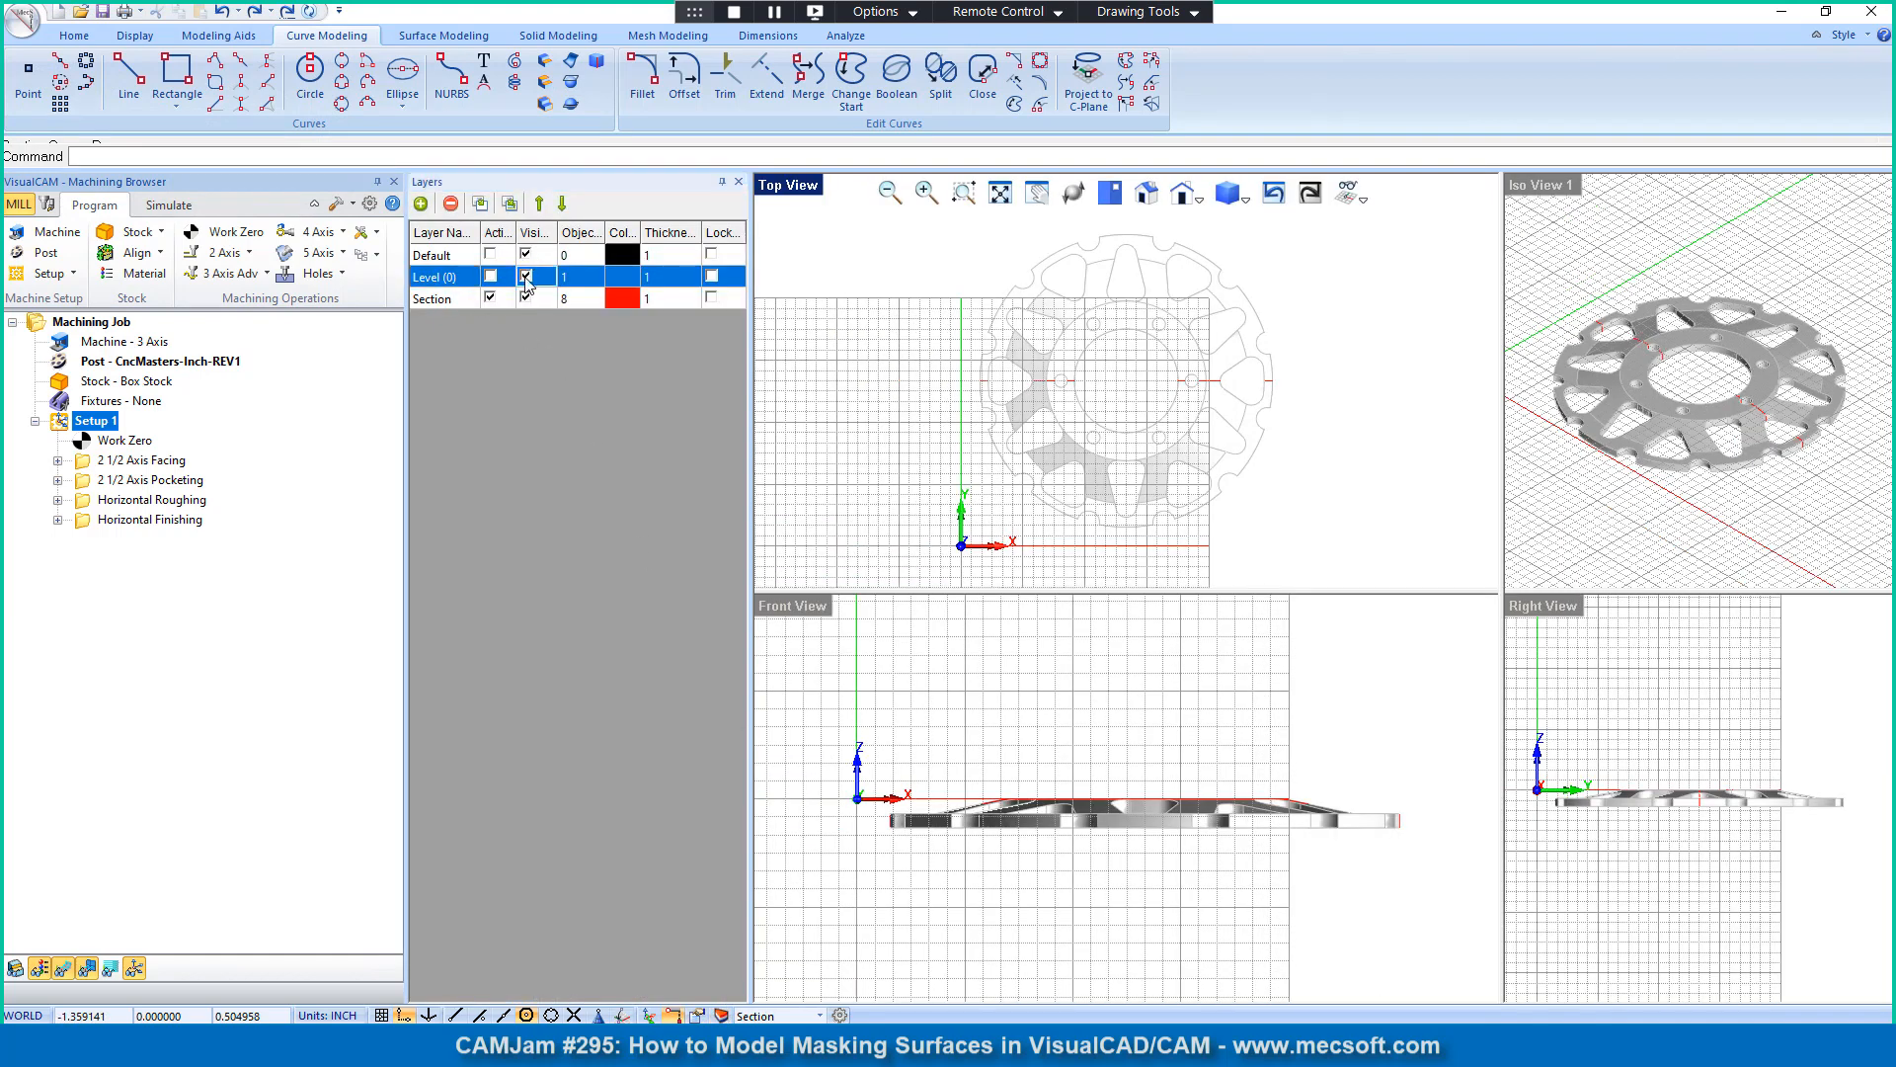
scroll(936, 794, "up", 1)
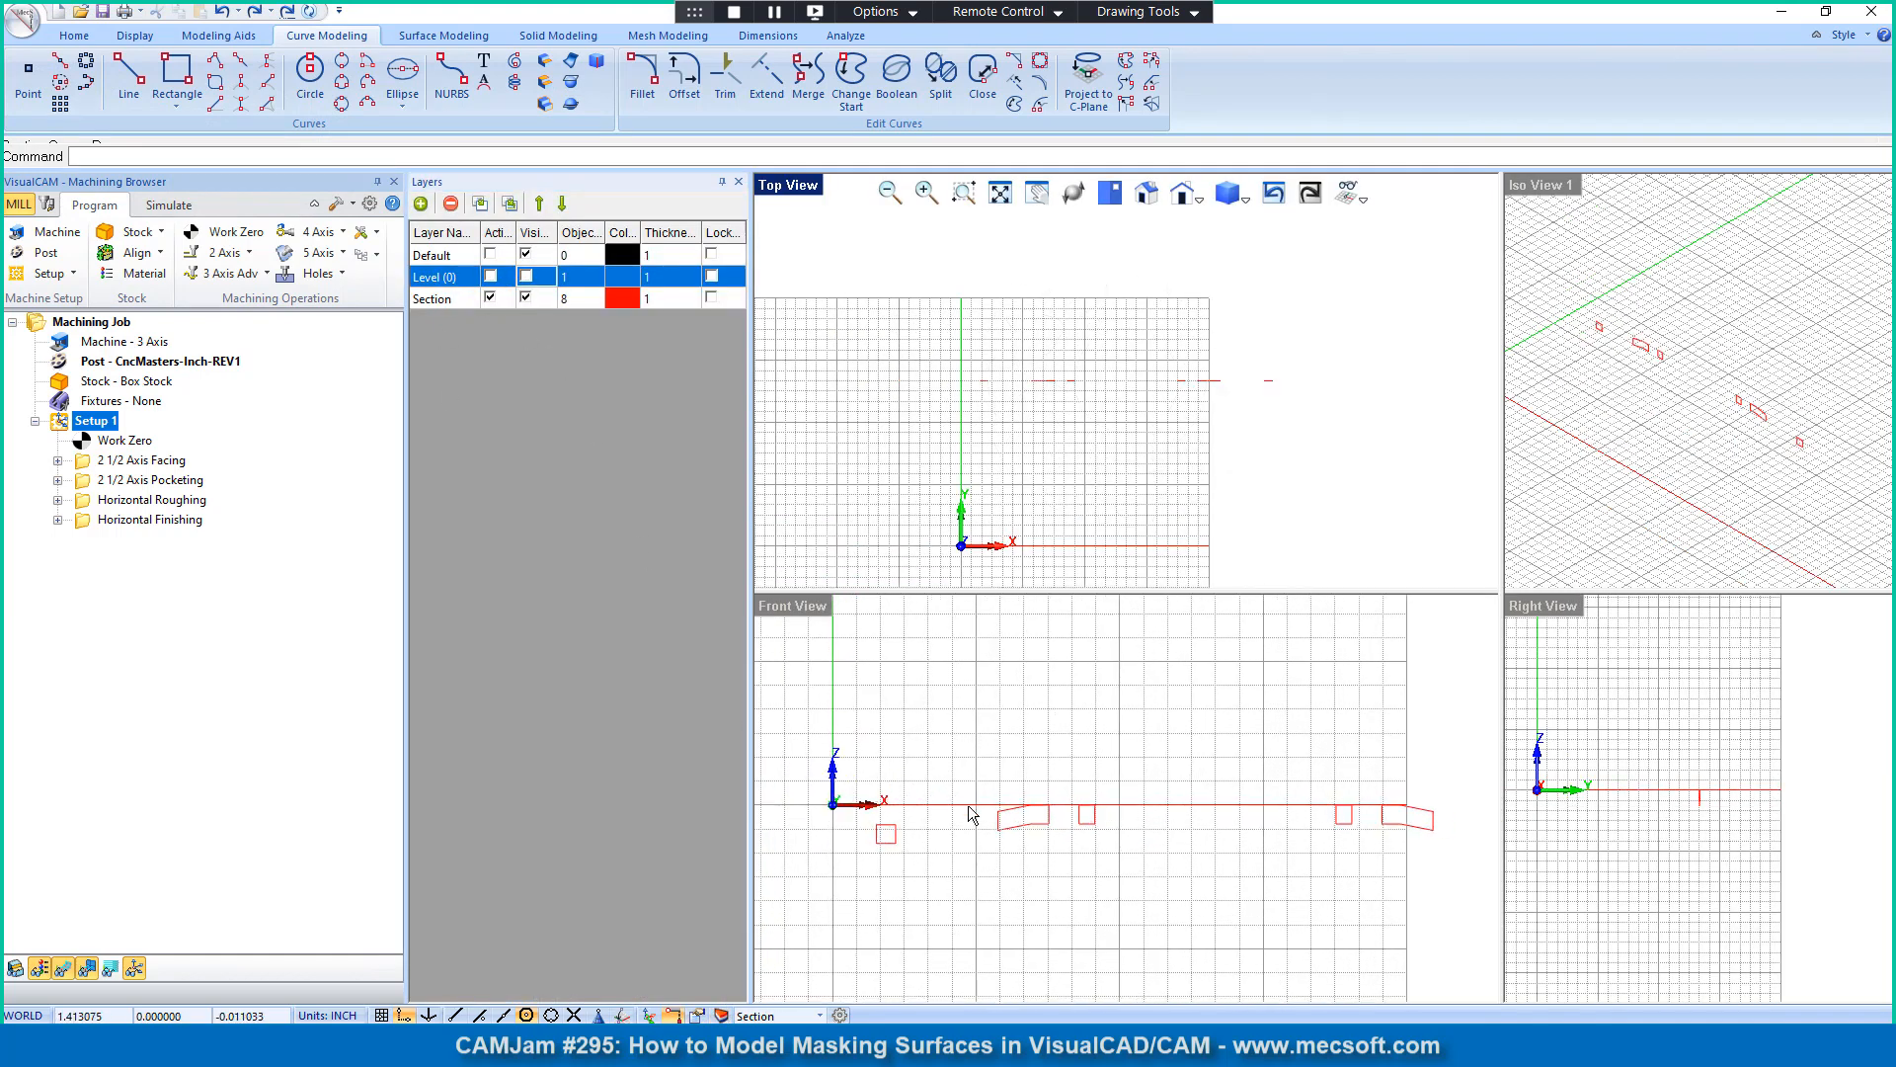
scroll(889, 827, "up", 3)
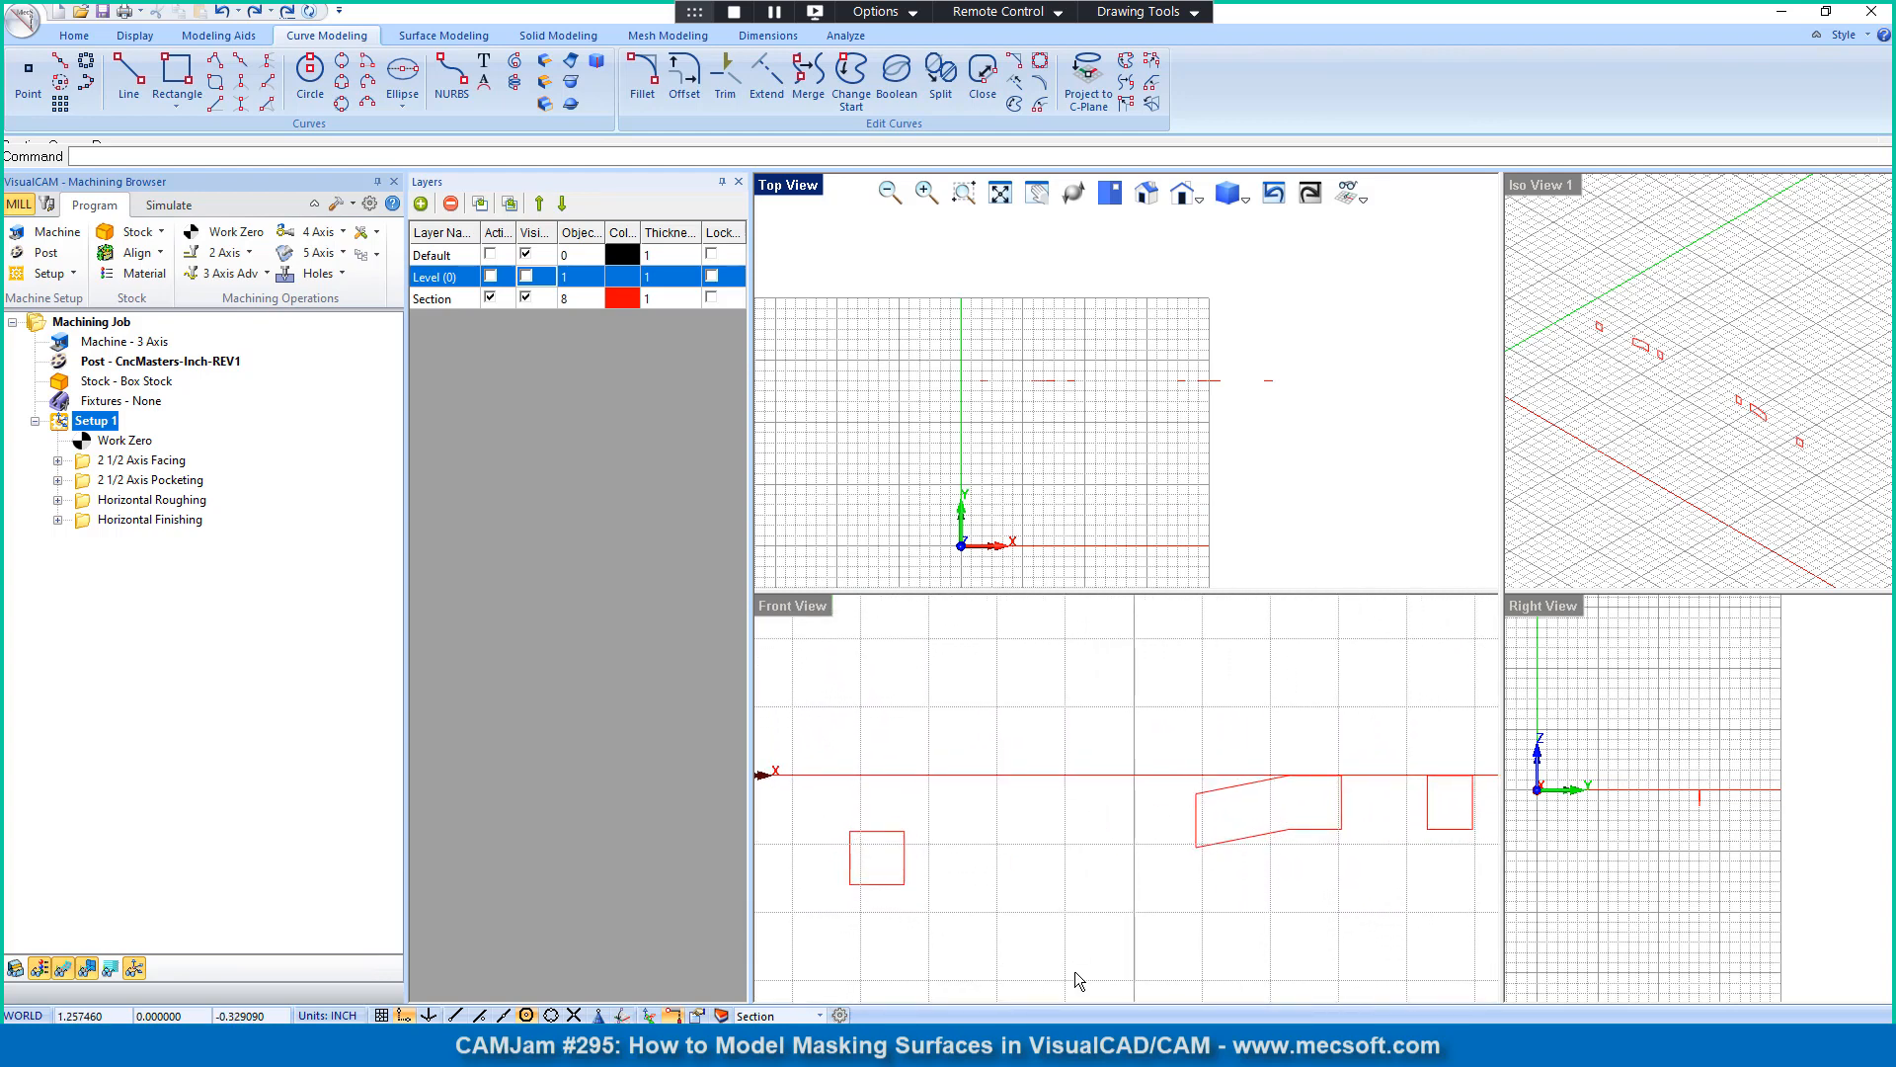
scroll(1234, 682, "down", 2)
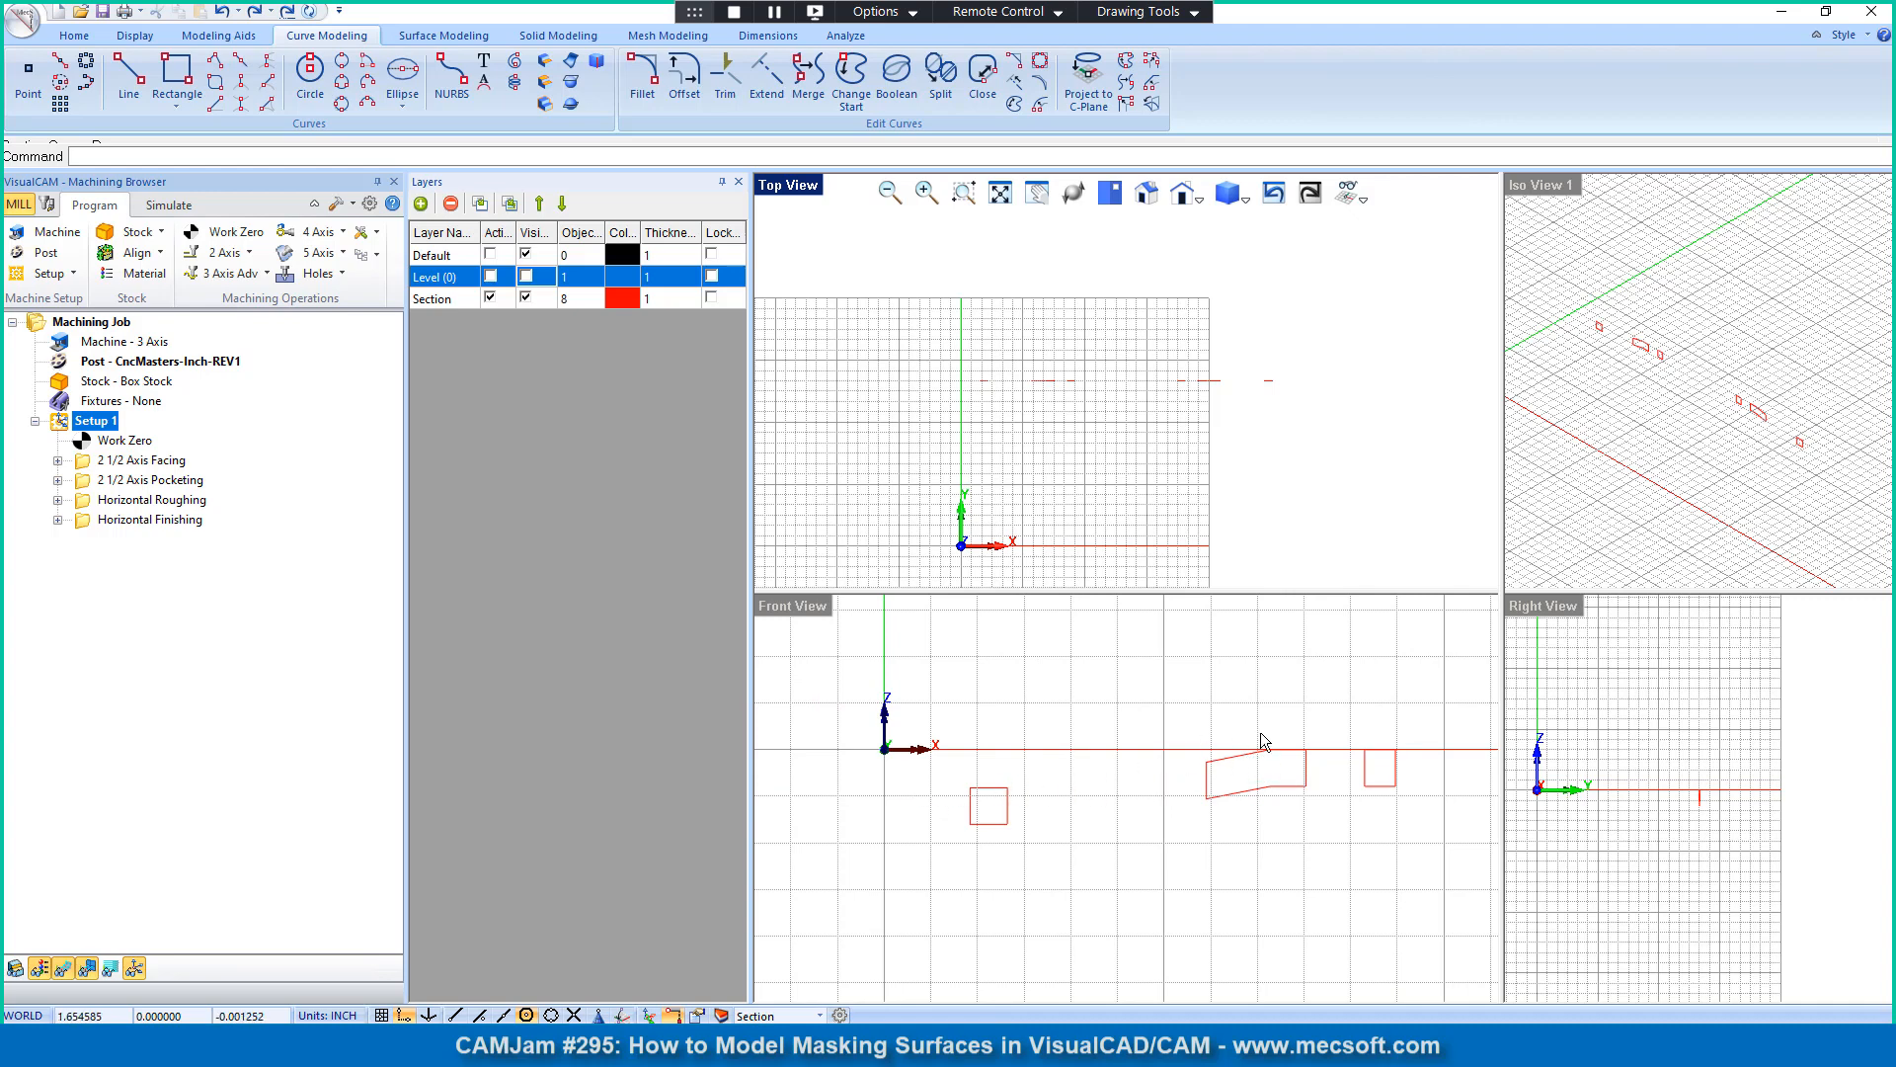
Step: Draw a horizontal line about 1.966 inches long in the Front View from the outermost section square's upper outer corner toward the rotor center
scroll(1166, 736, "up", 1)
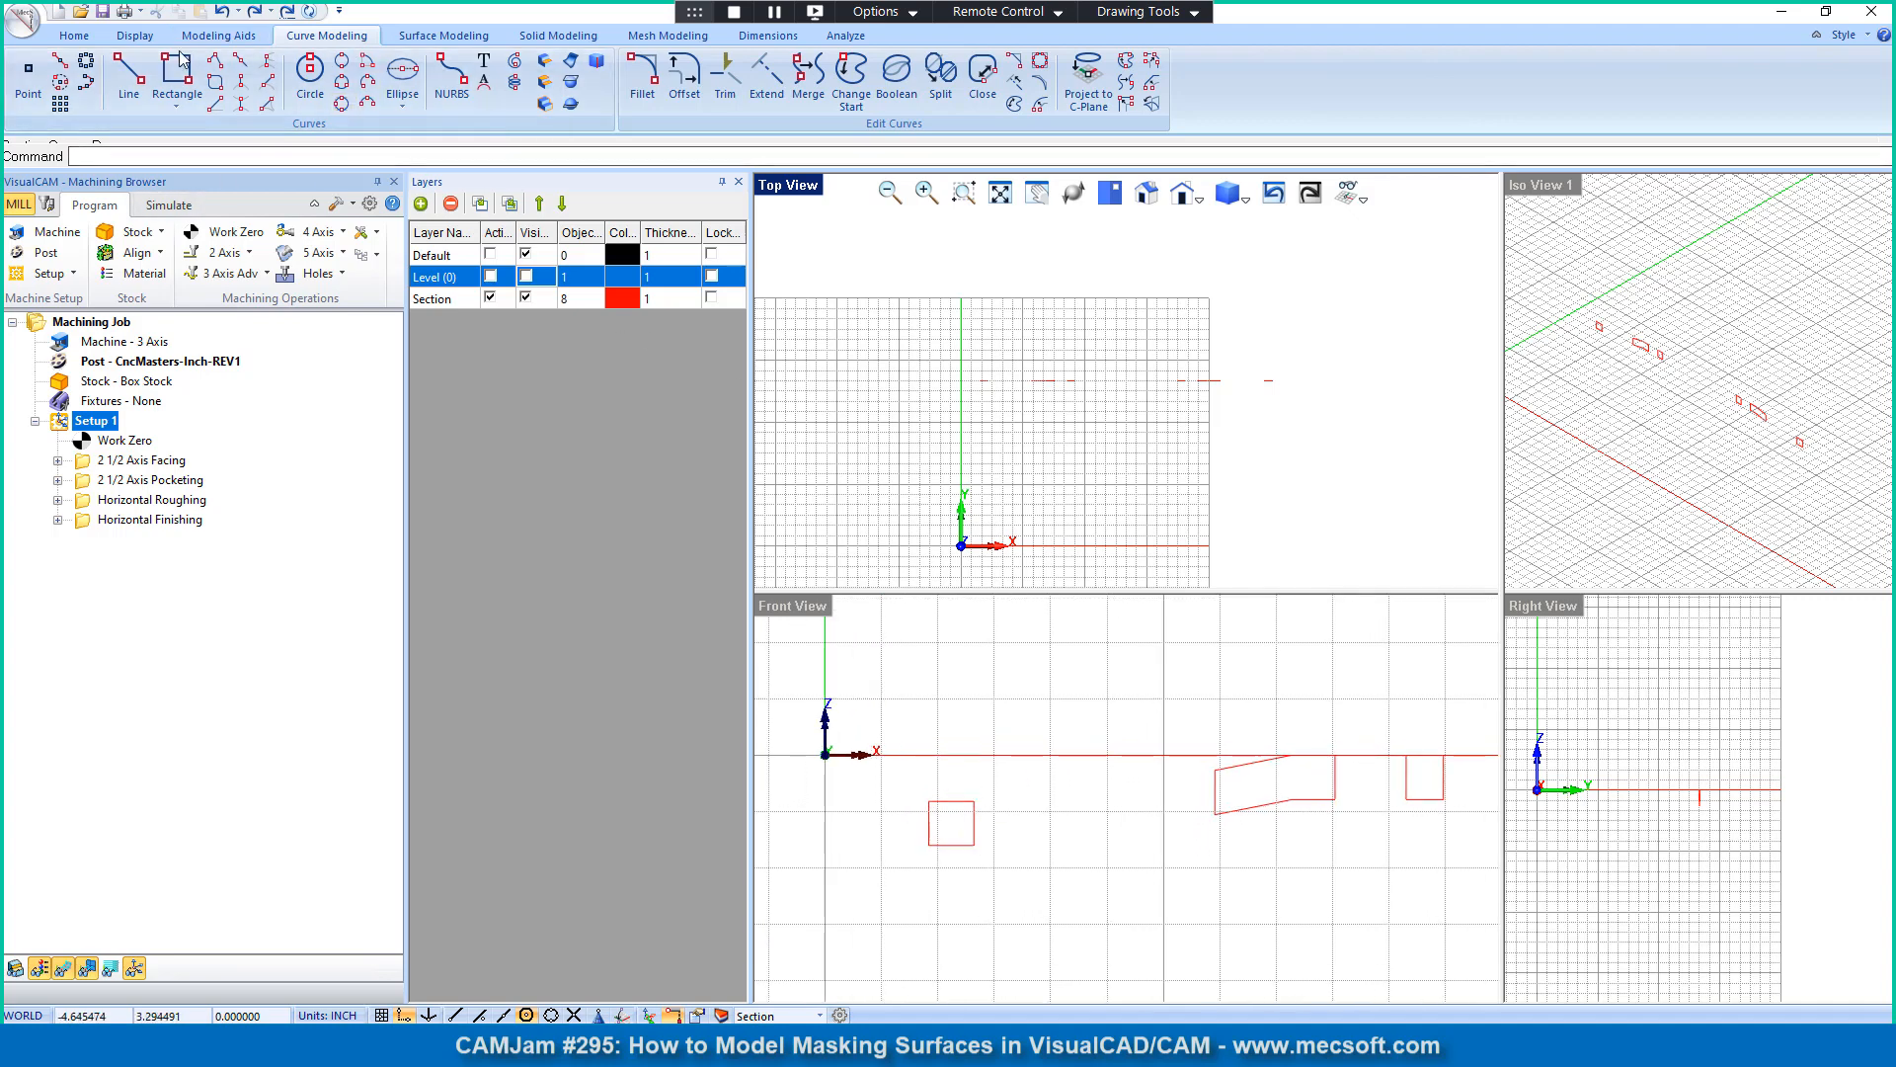
left_click(129, 71)
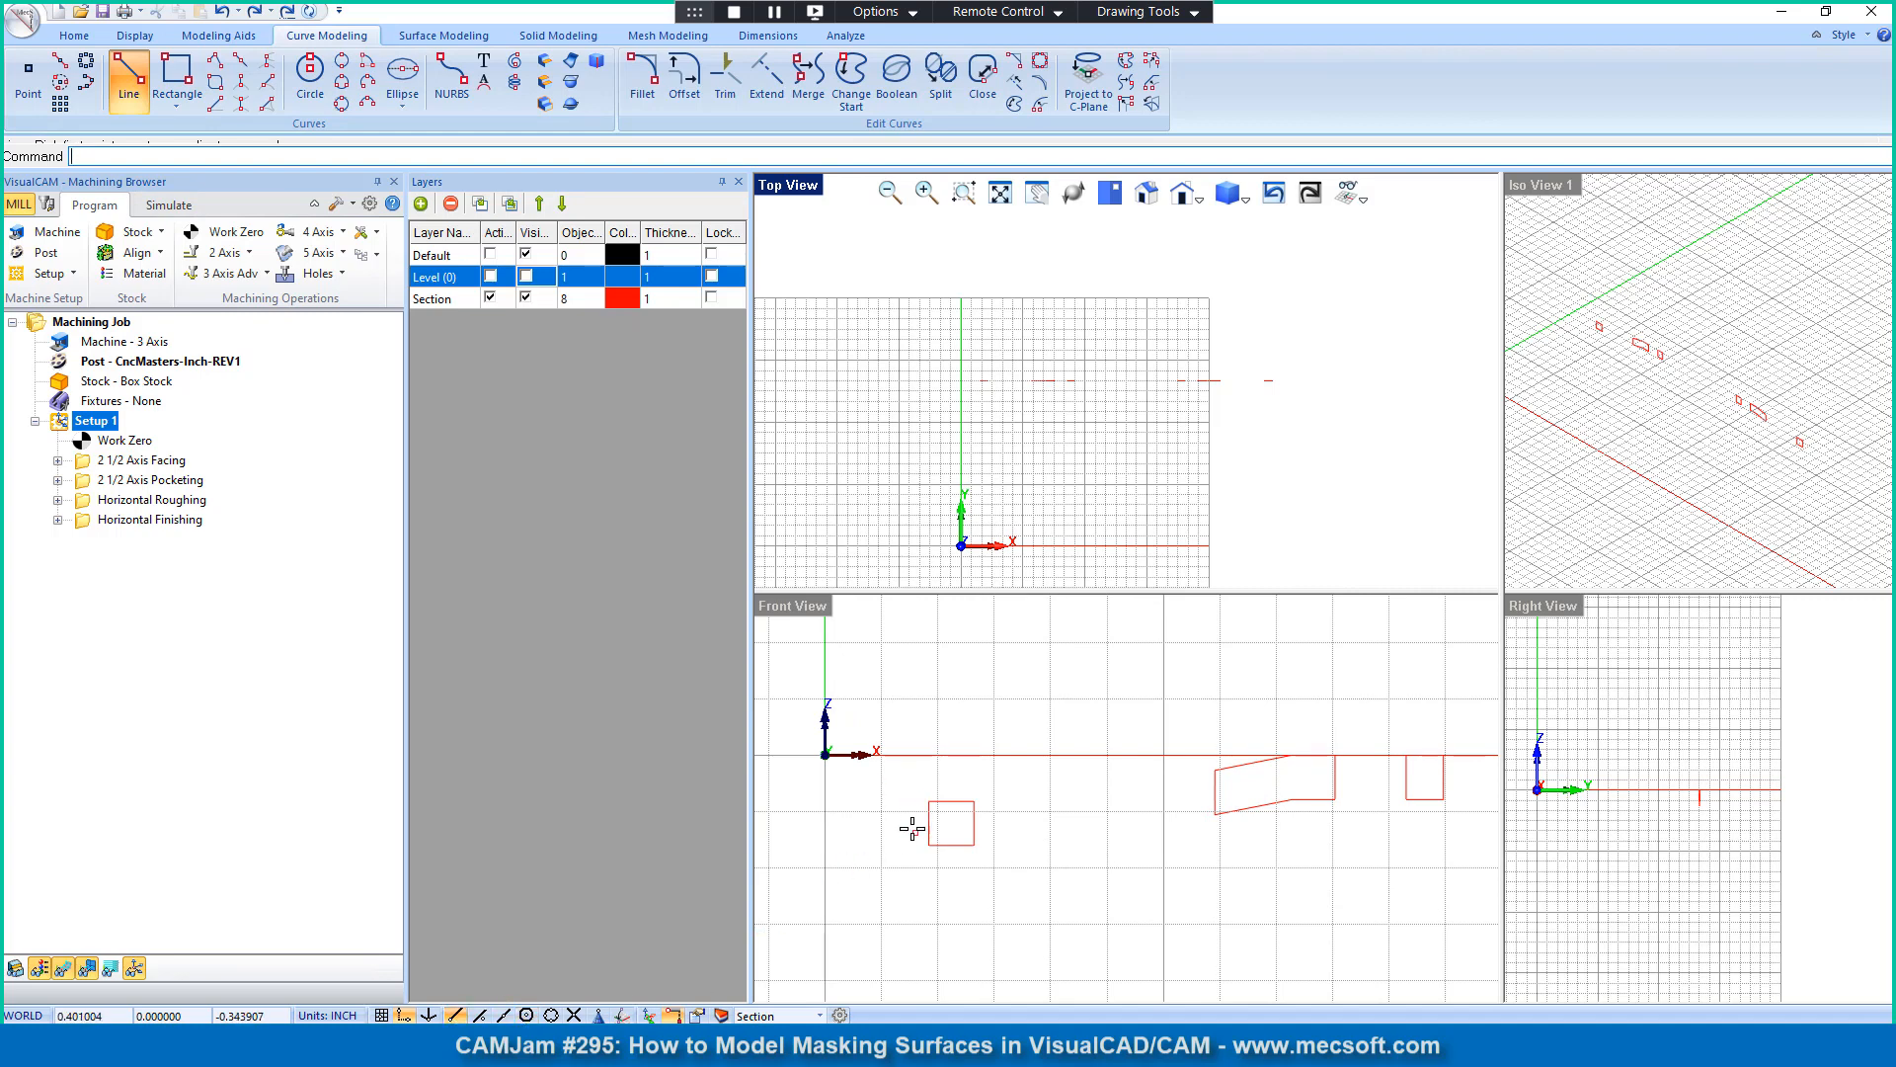
left_click(916, 805)
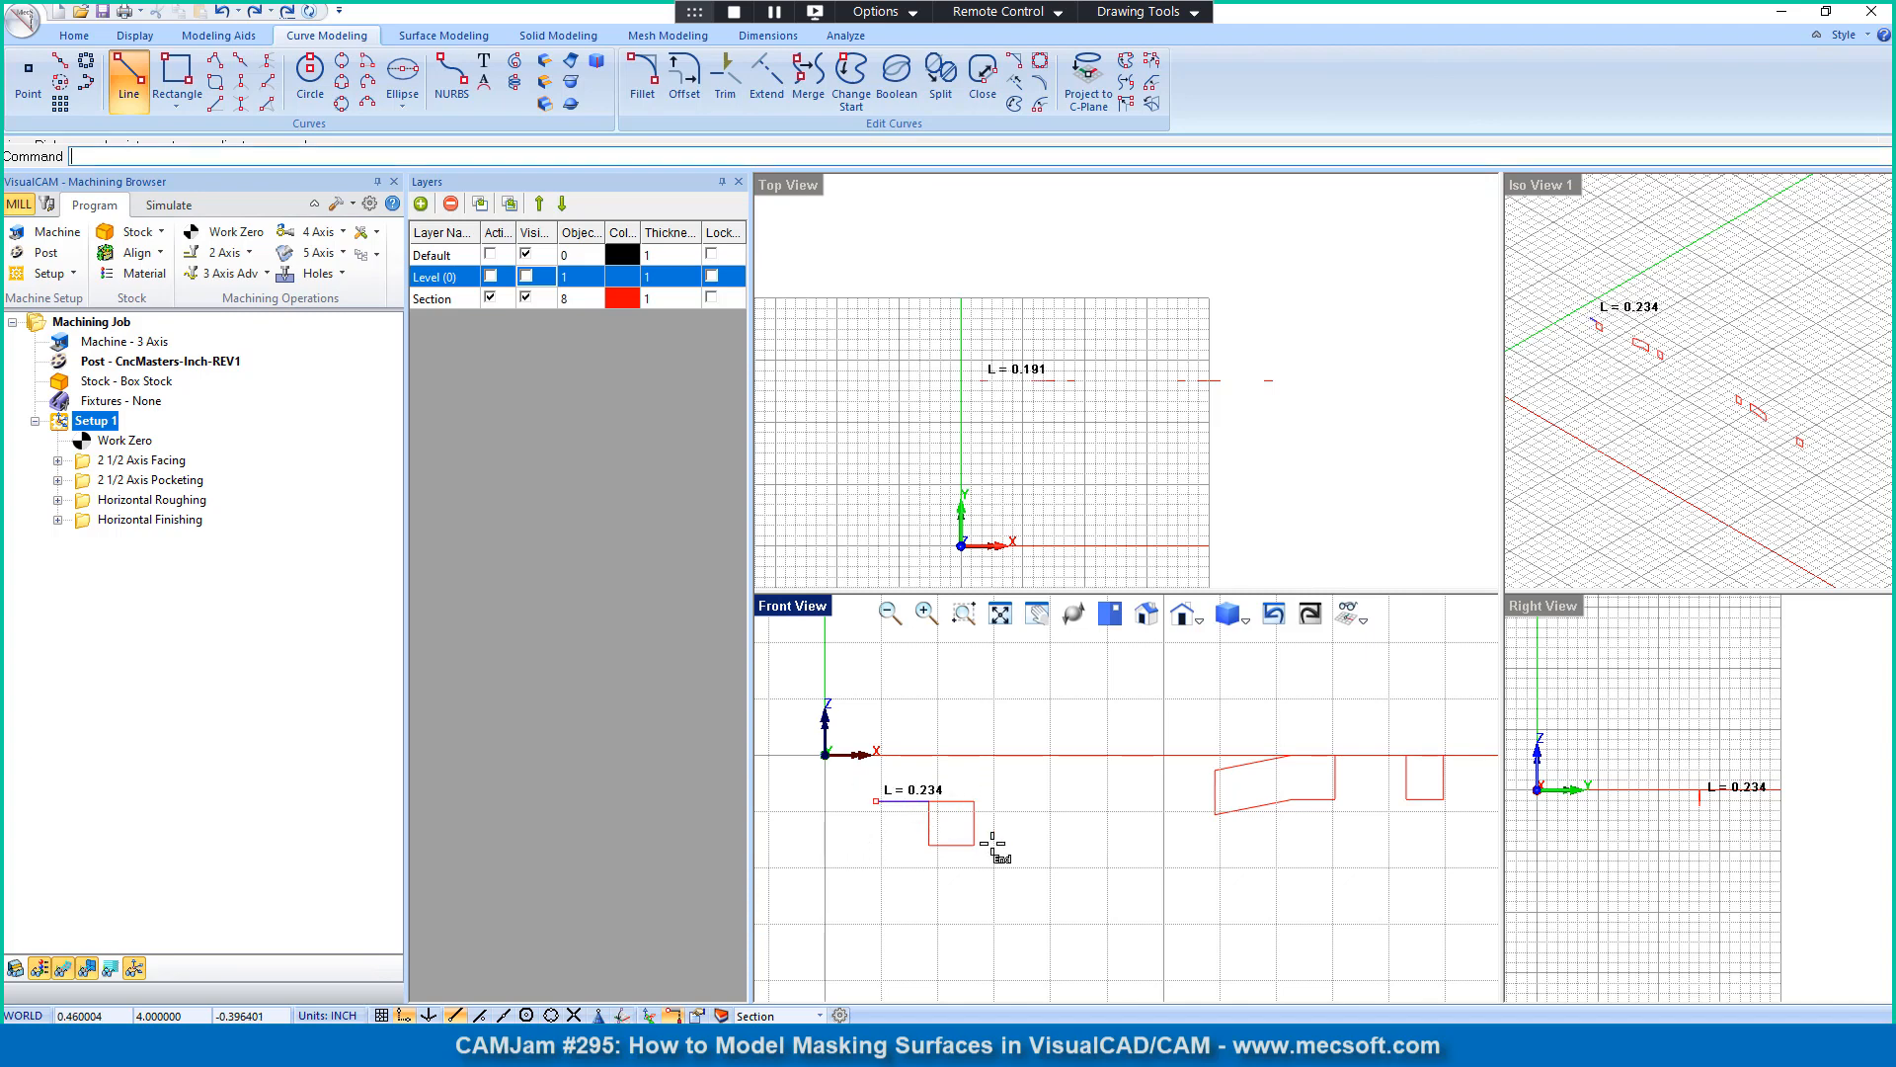
left_click(1378, 816)
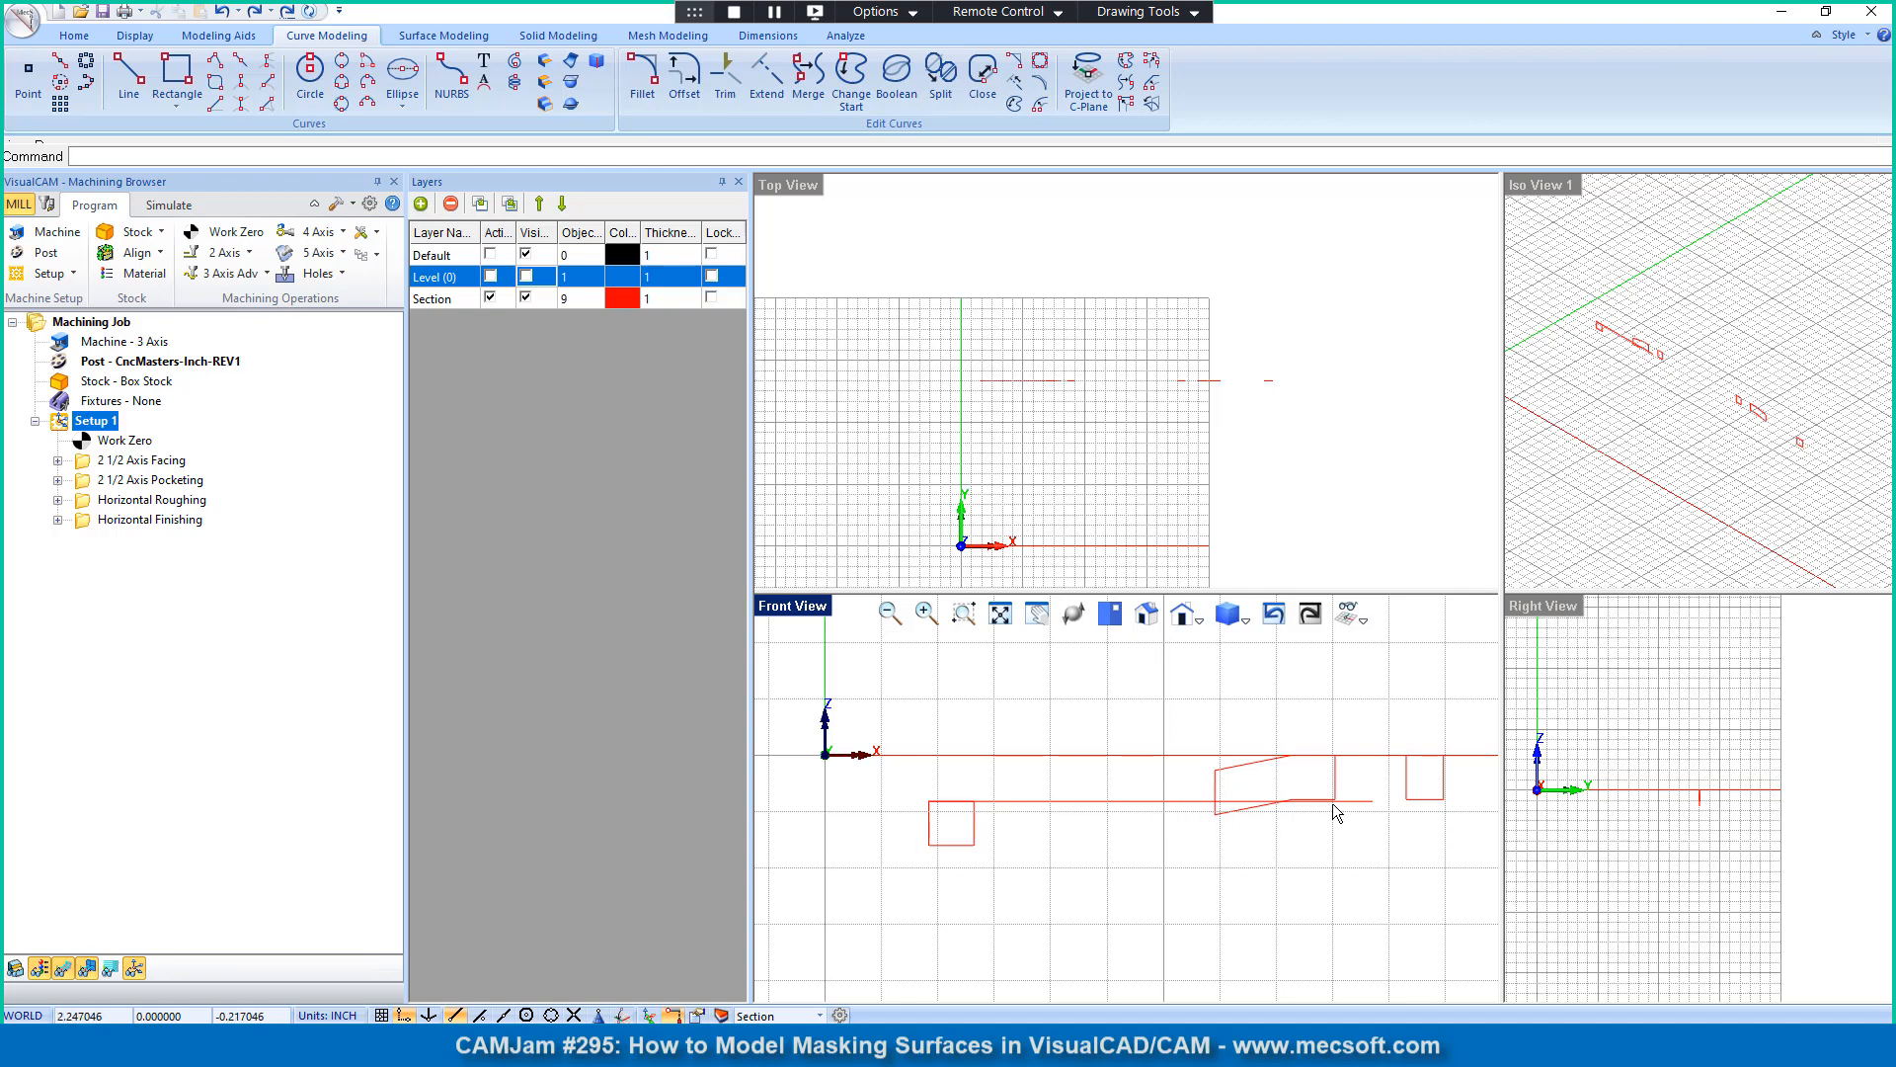
Step: Explode the sloped section profile beside the outermost square into separate curve segments
left_click(1241, 814)
left_click(1422, 800)
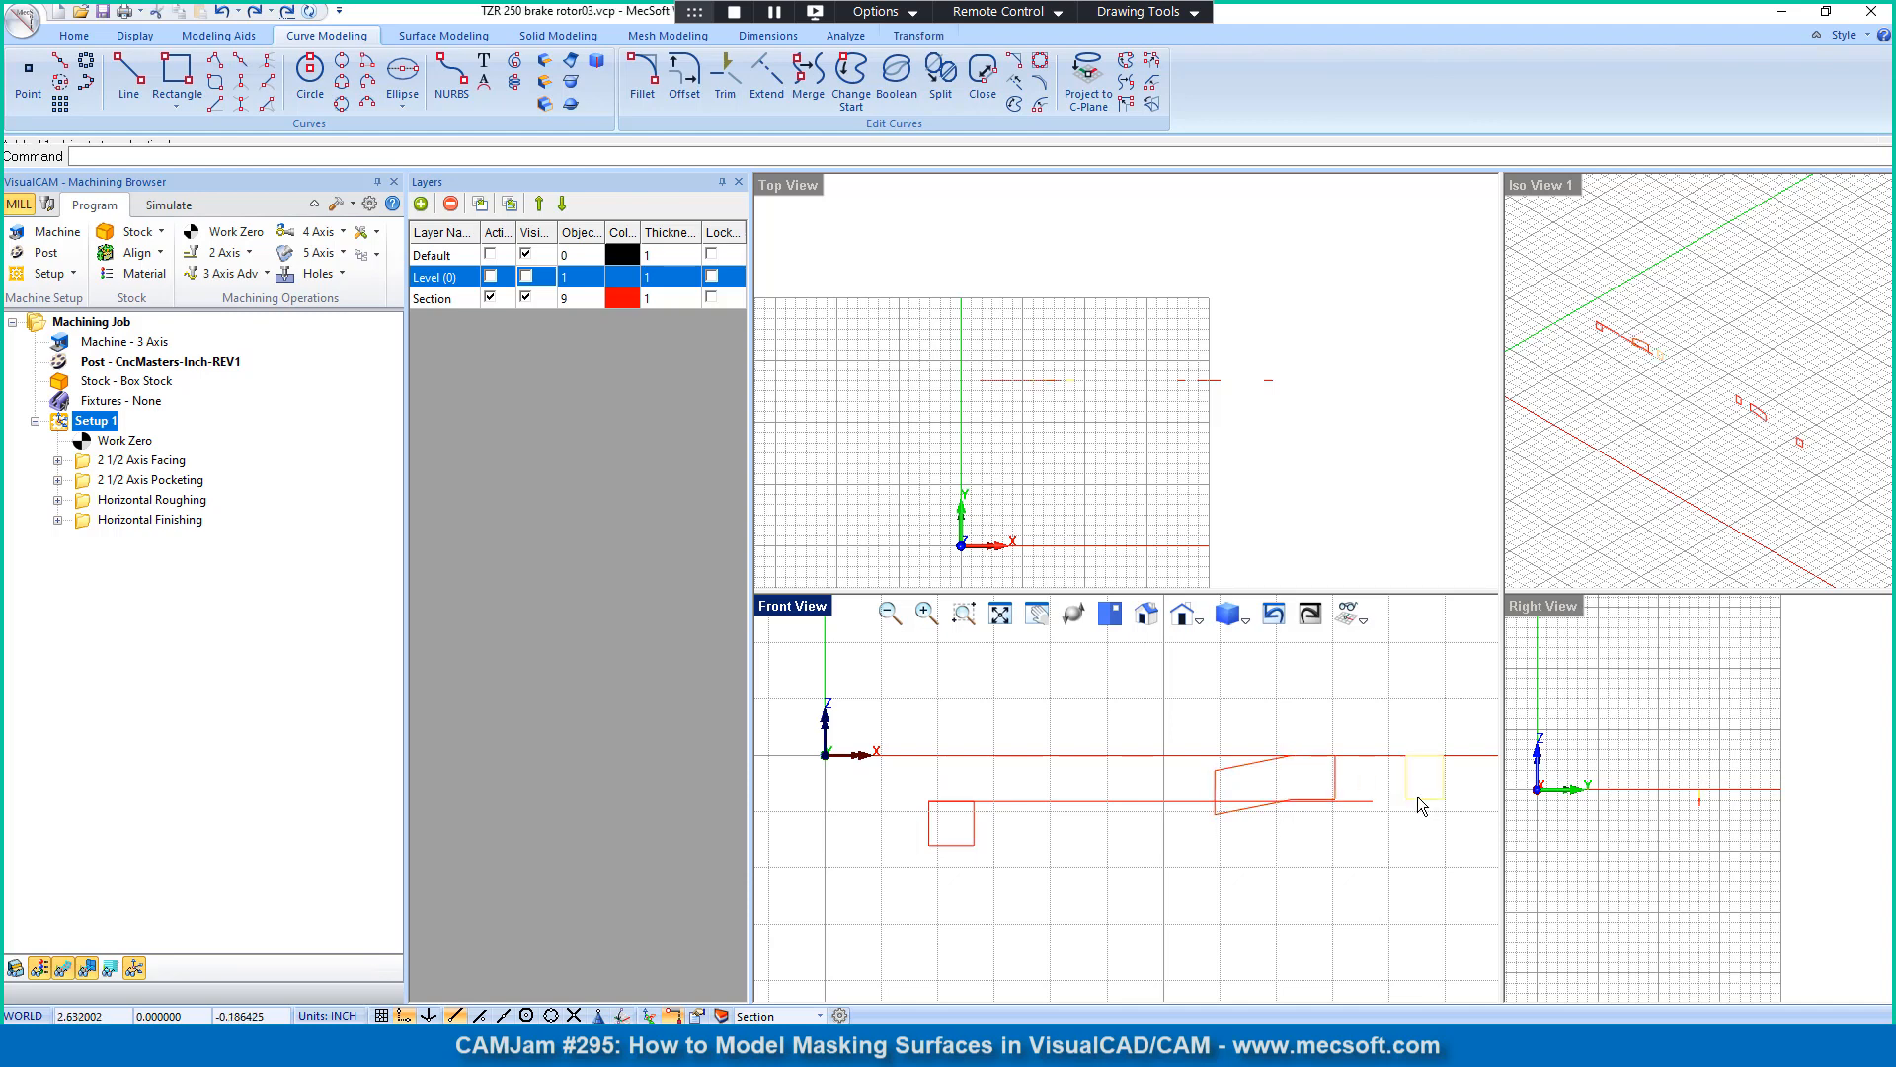
left_click(958, 866)
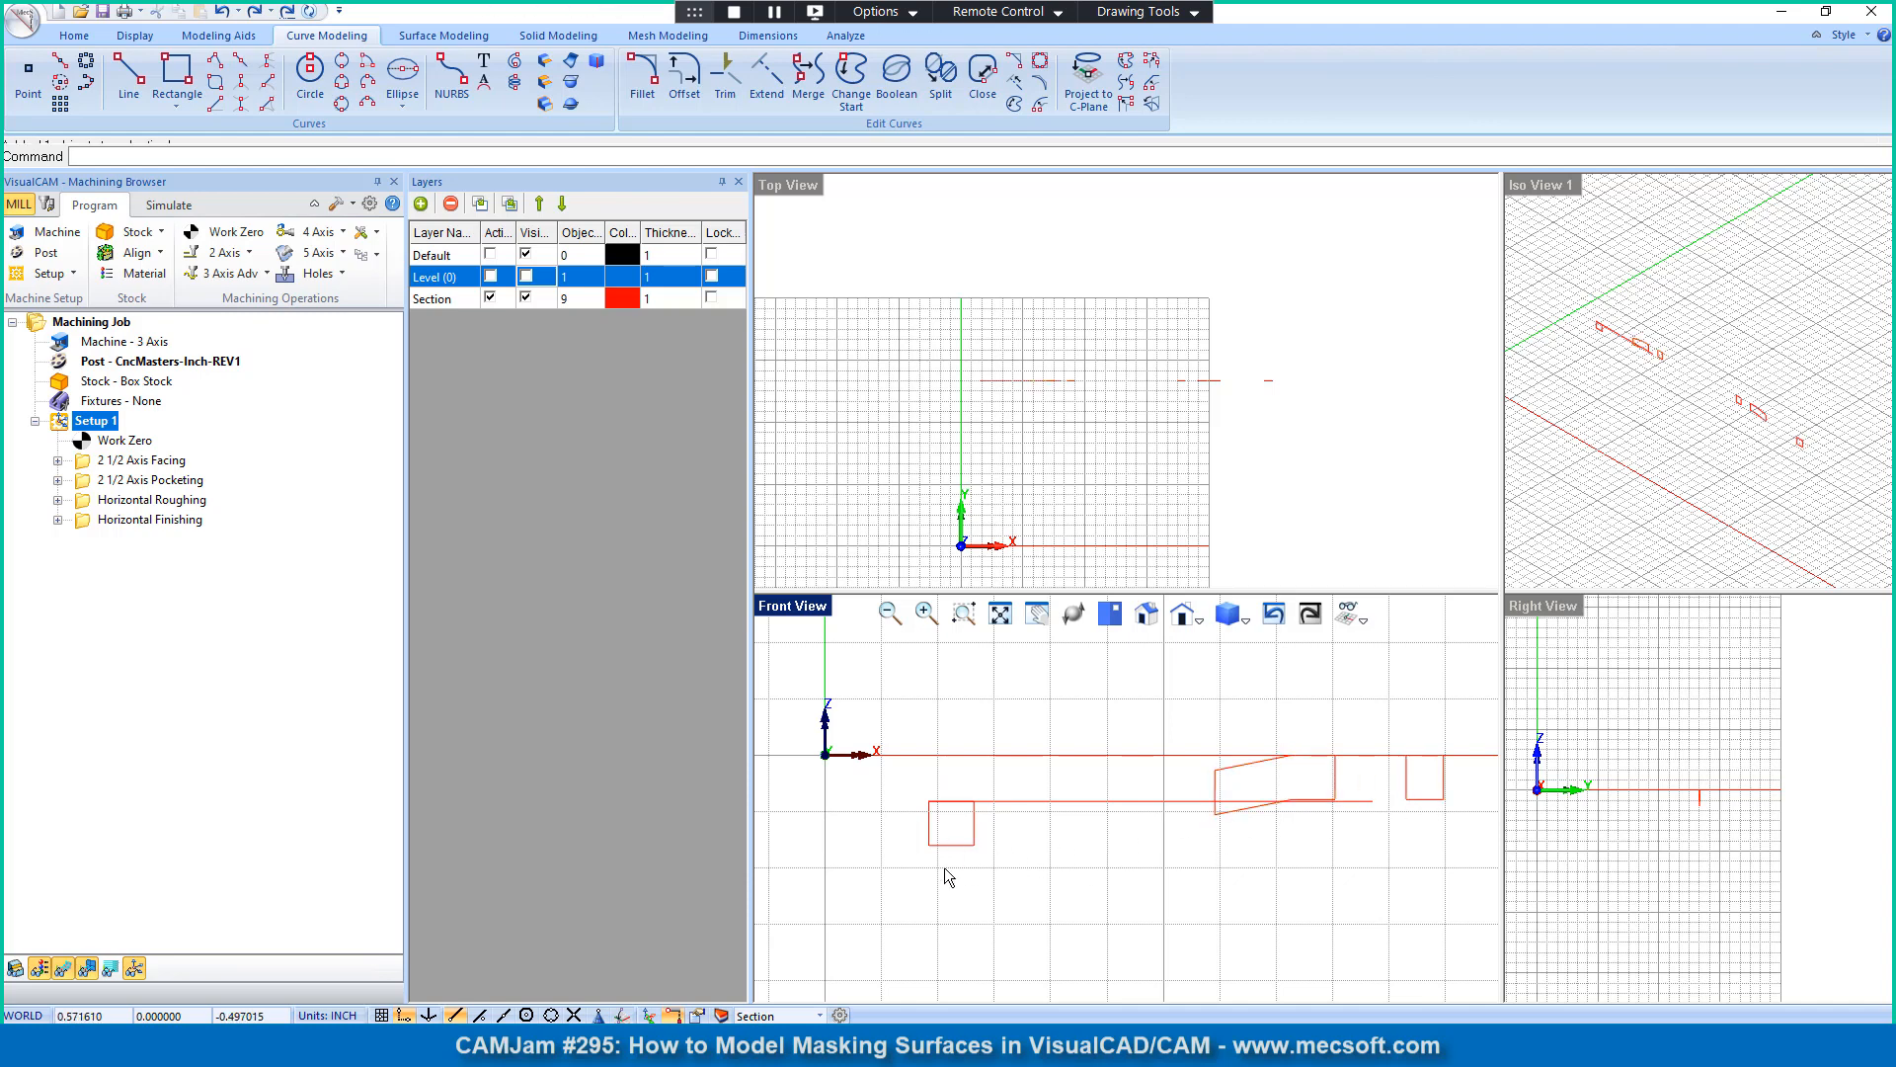
left_click(1237, 815)
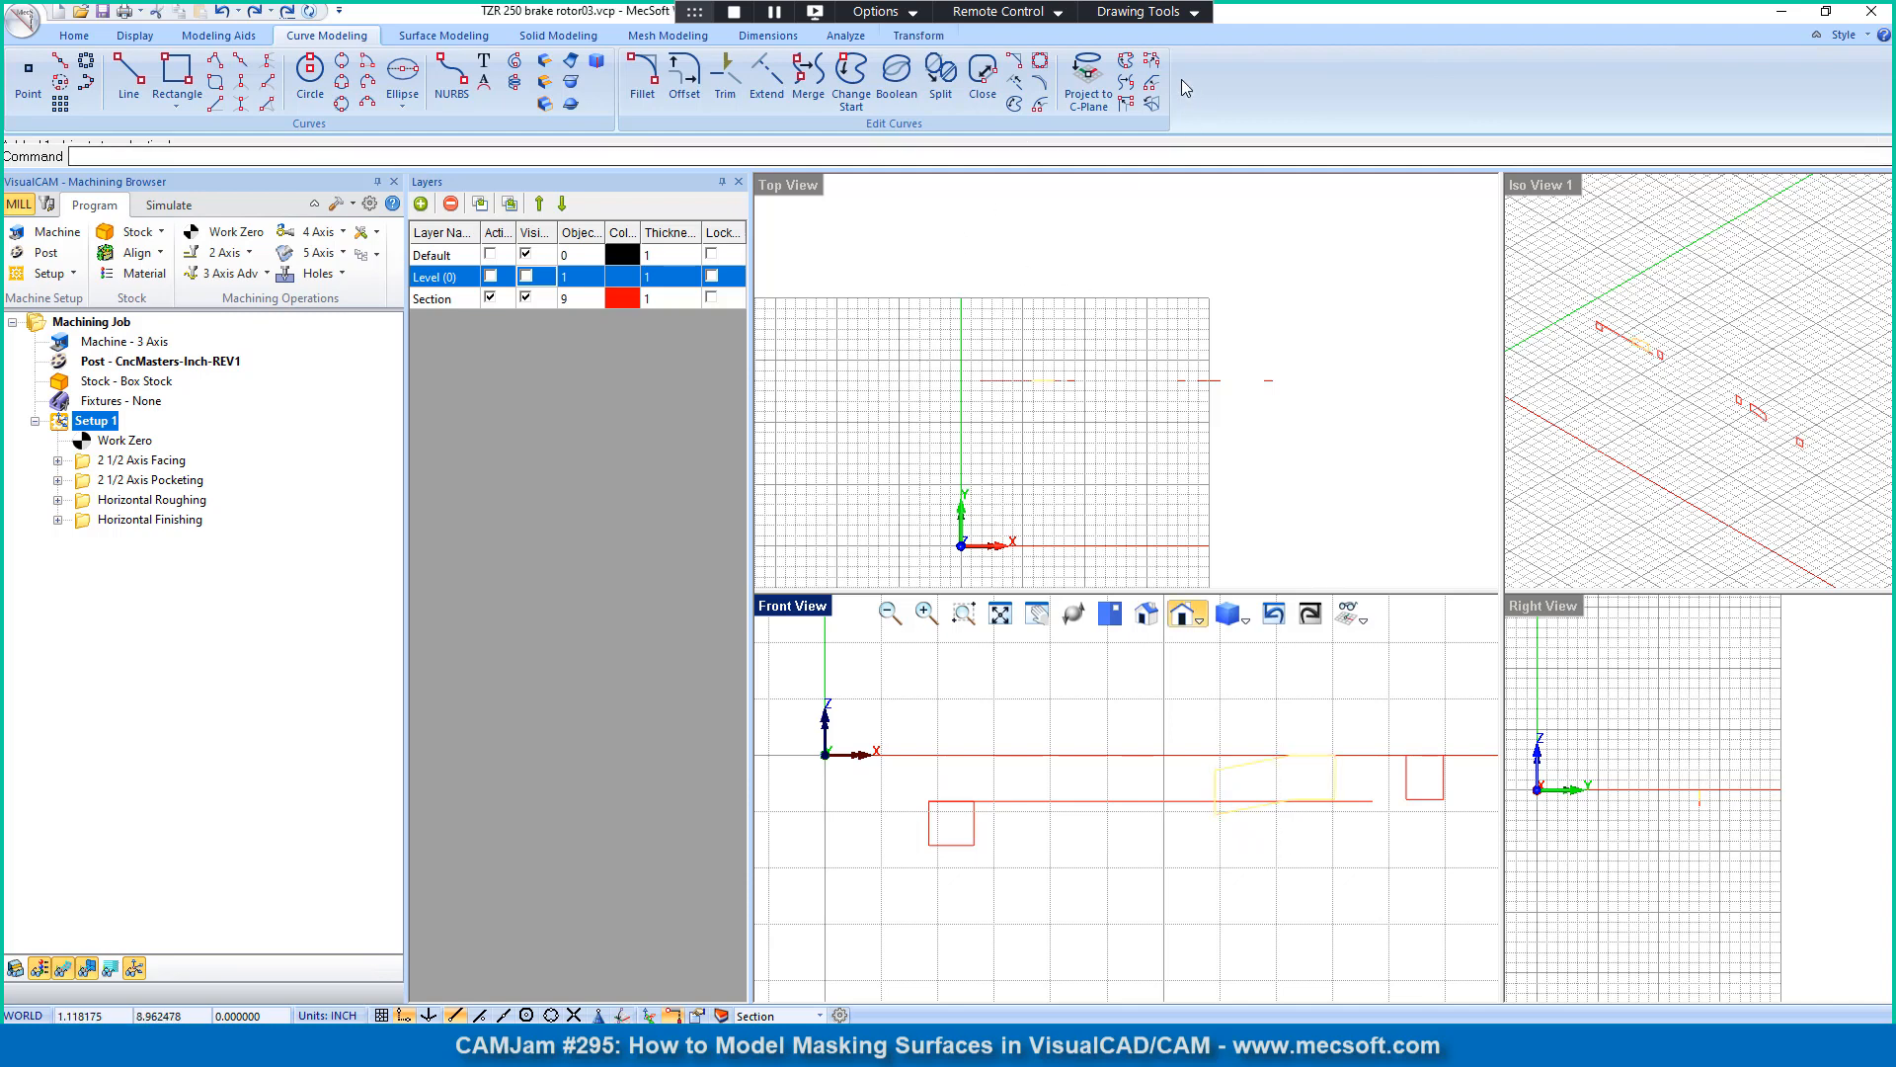
left_click(1152, 63)
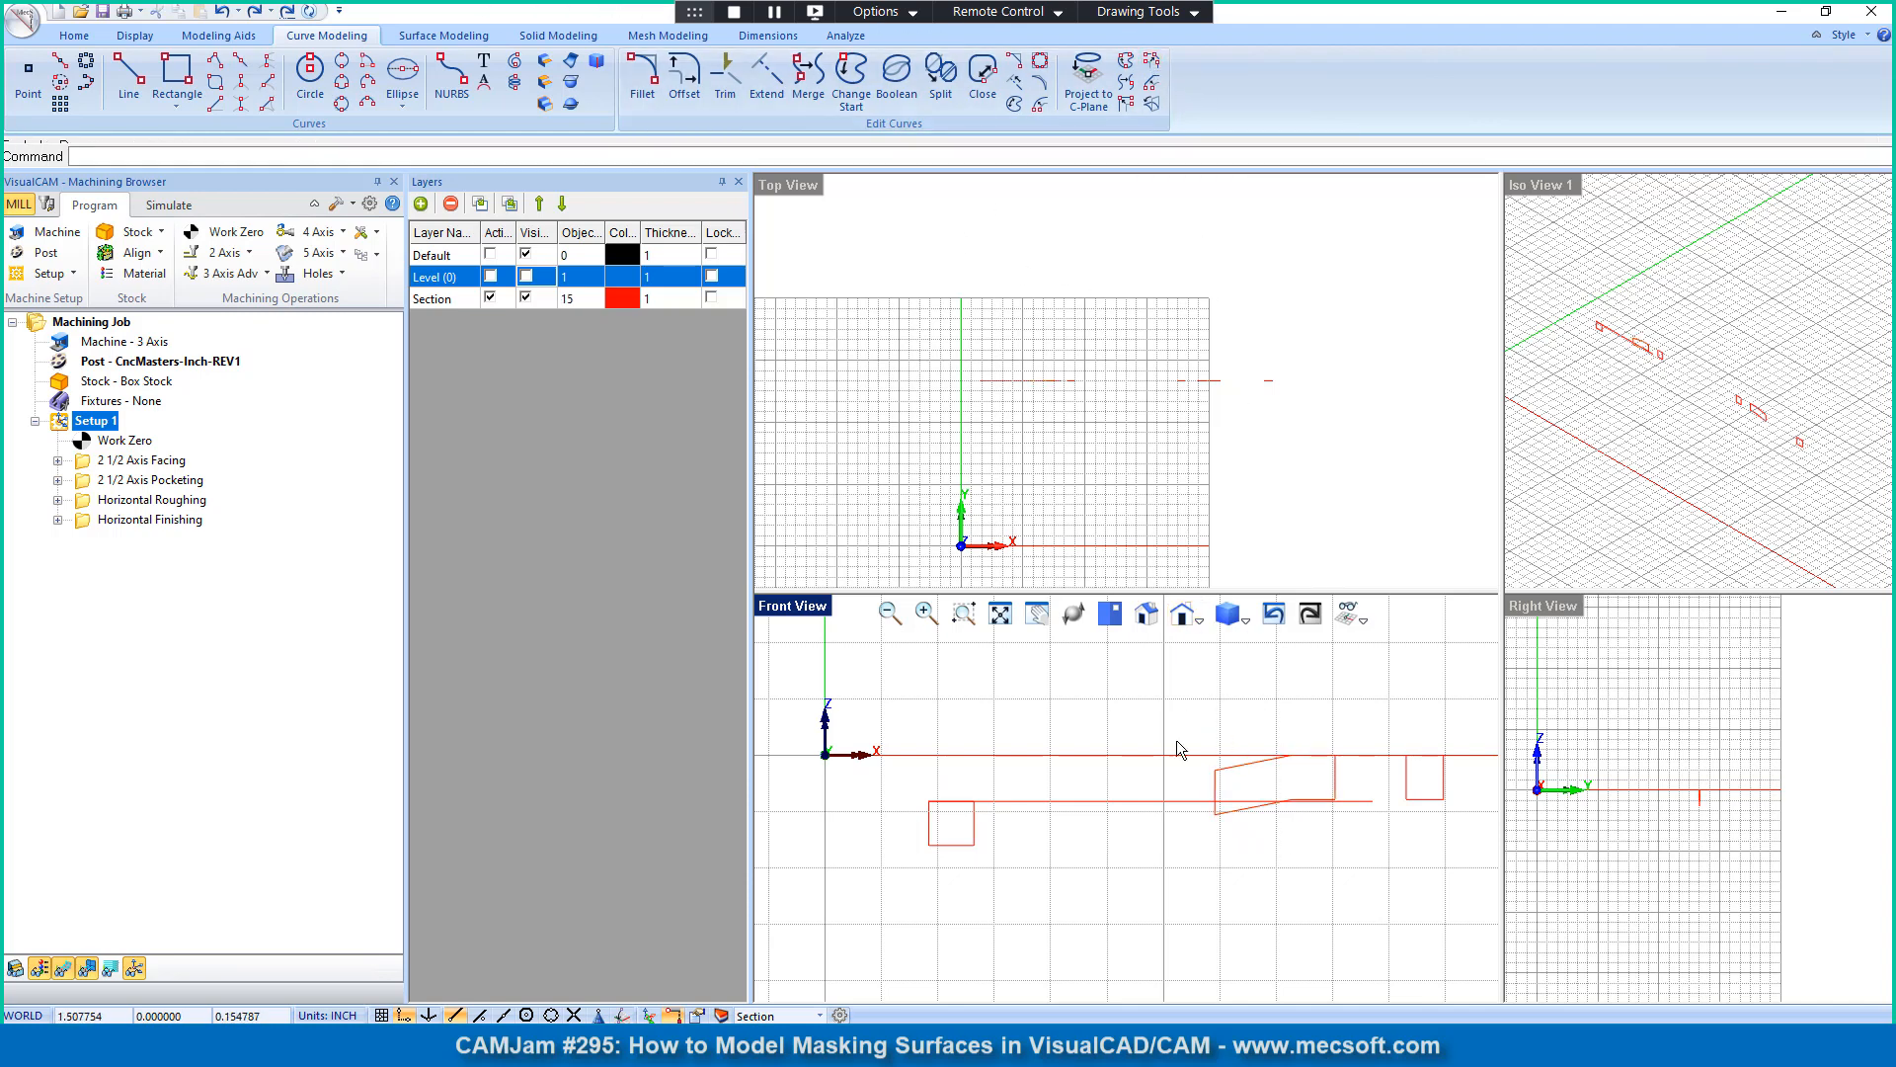
Step: Extend the profile's upper sloped segment down to the horizontal line, and trim the line inward of their intersection
left_click(1238, 777)
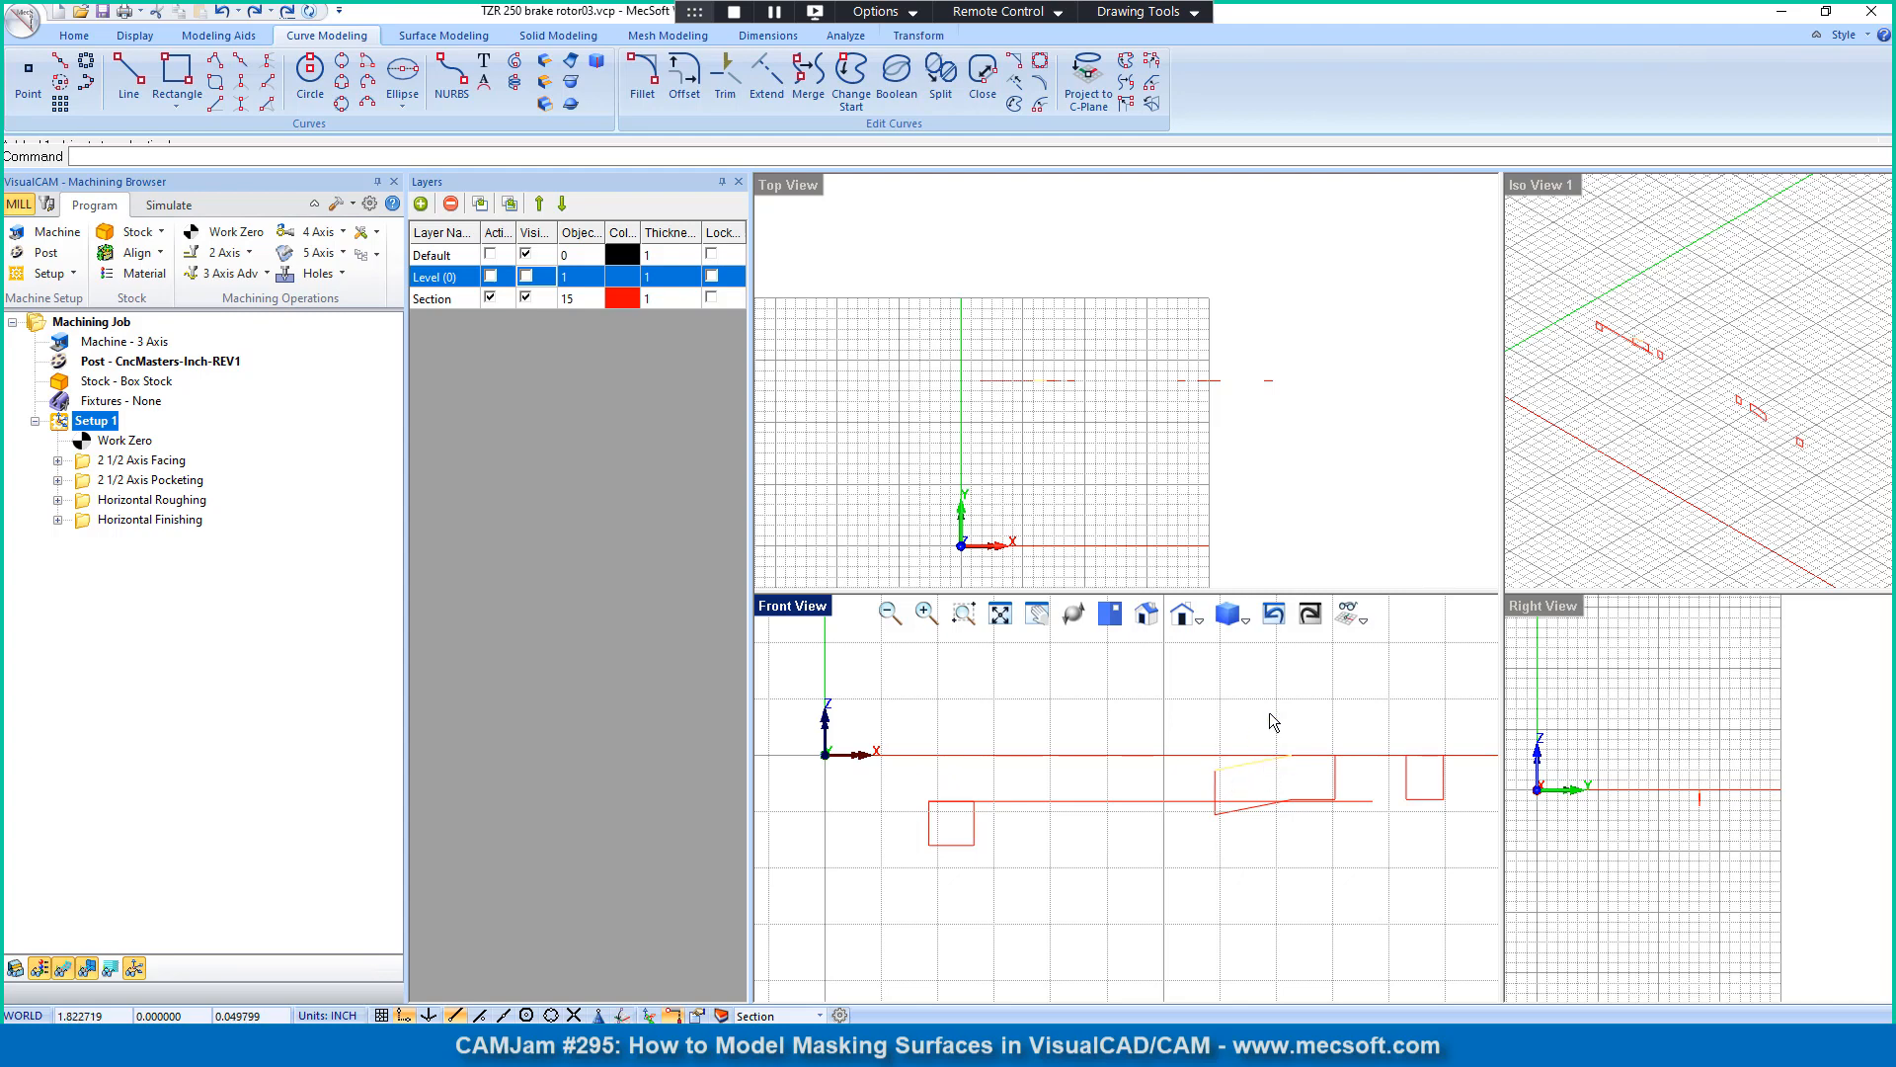
left_click(1252, 724)
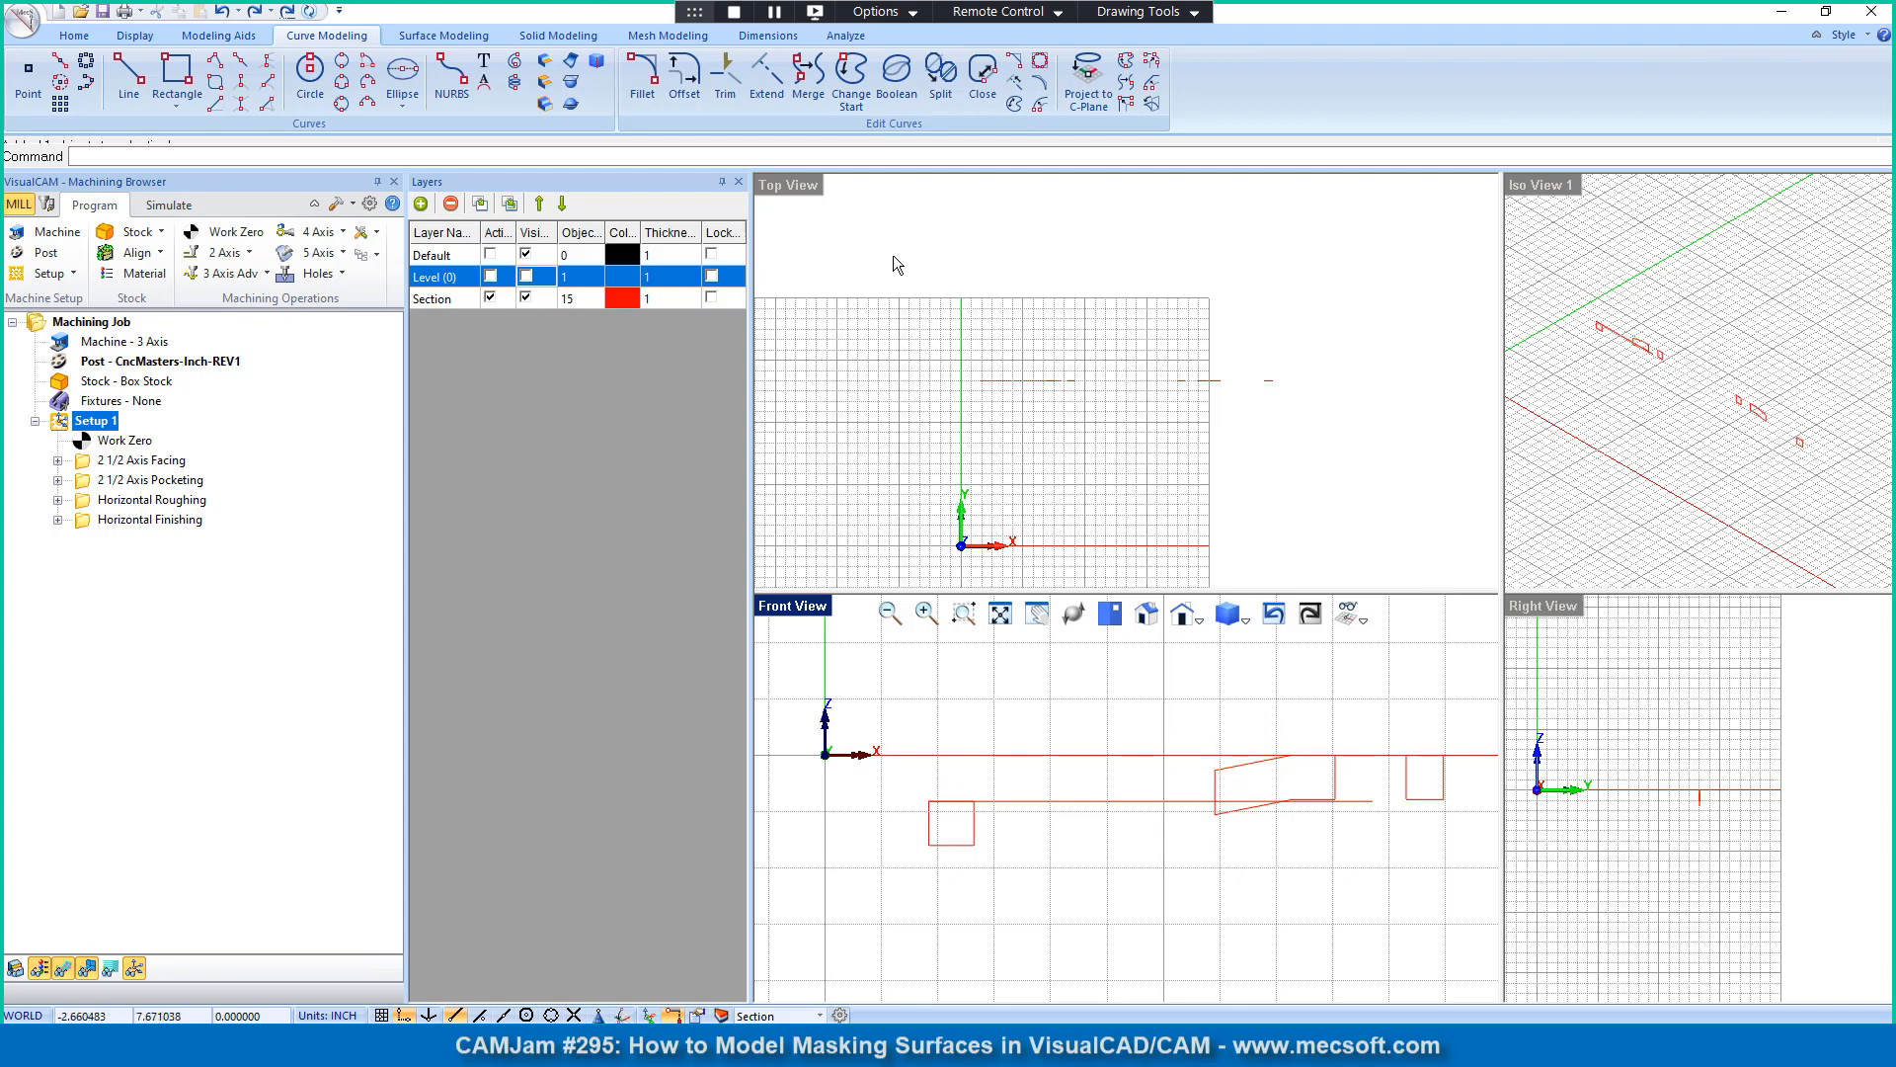
left_click(770, 89)
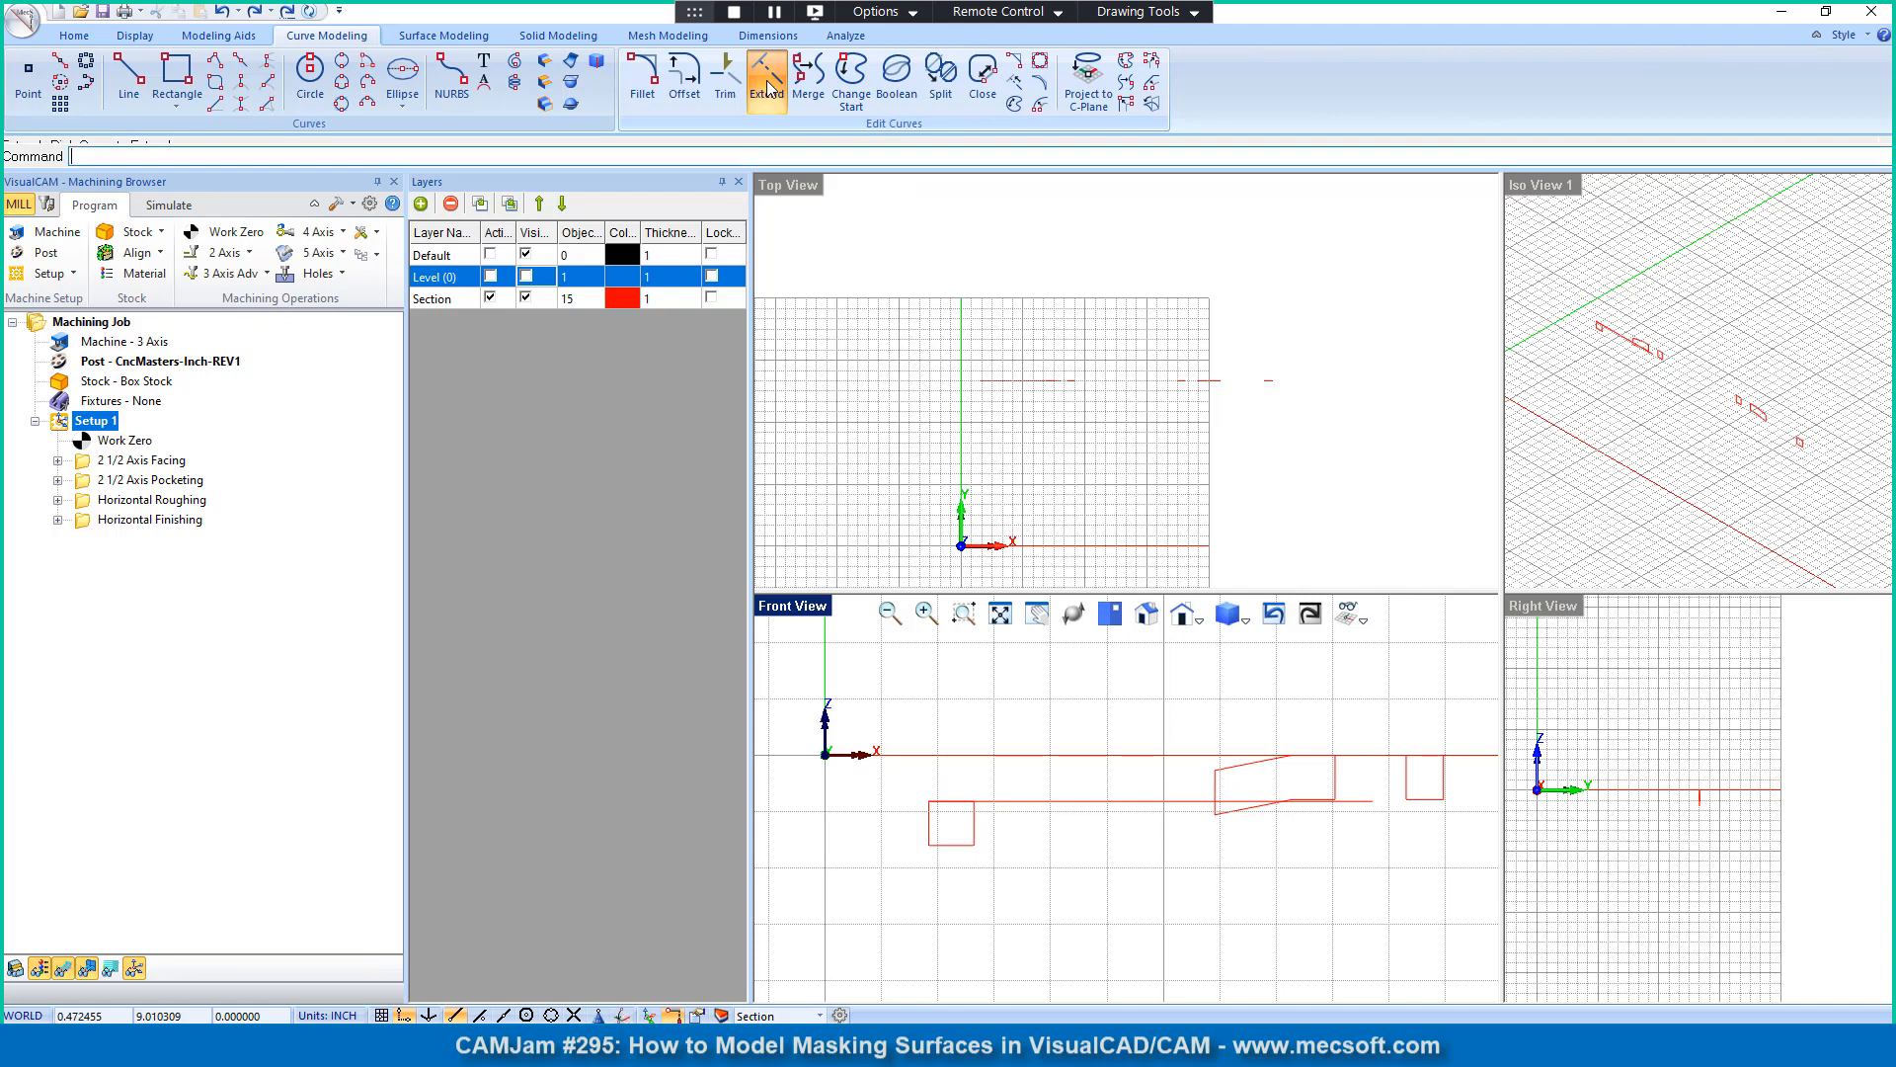
left_click(1224, 776)
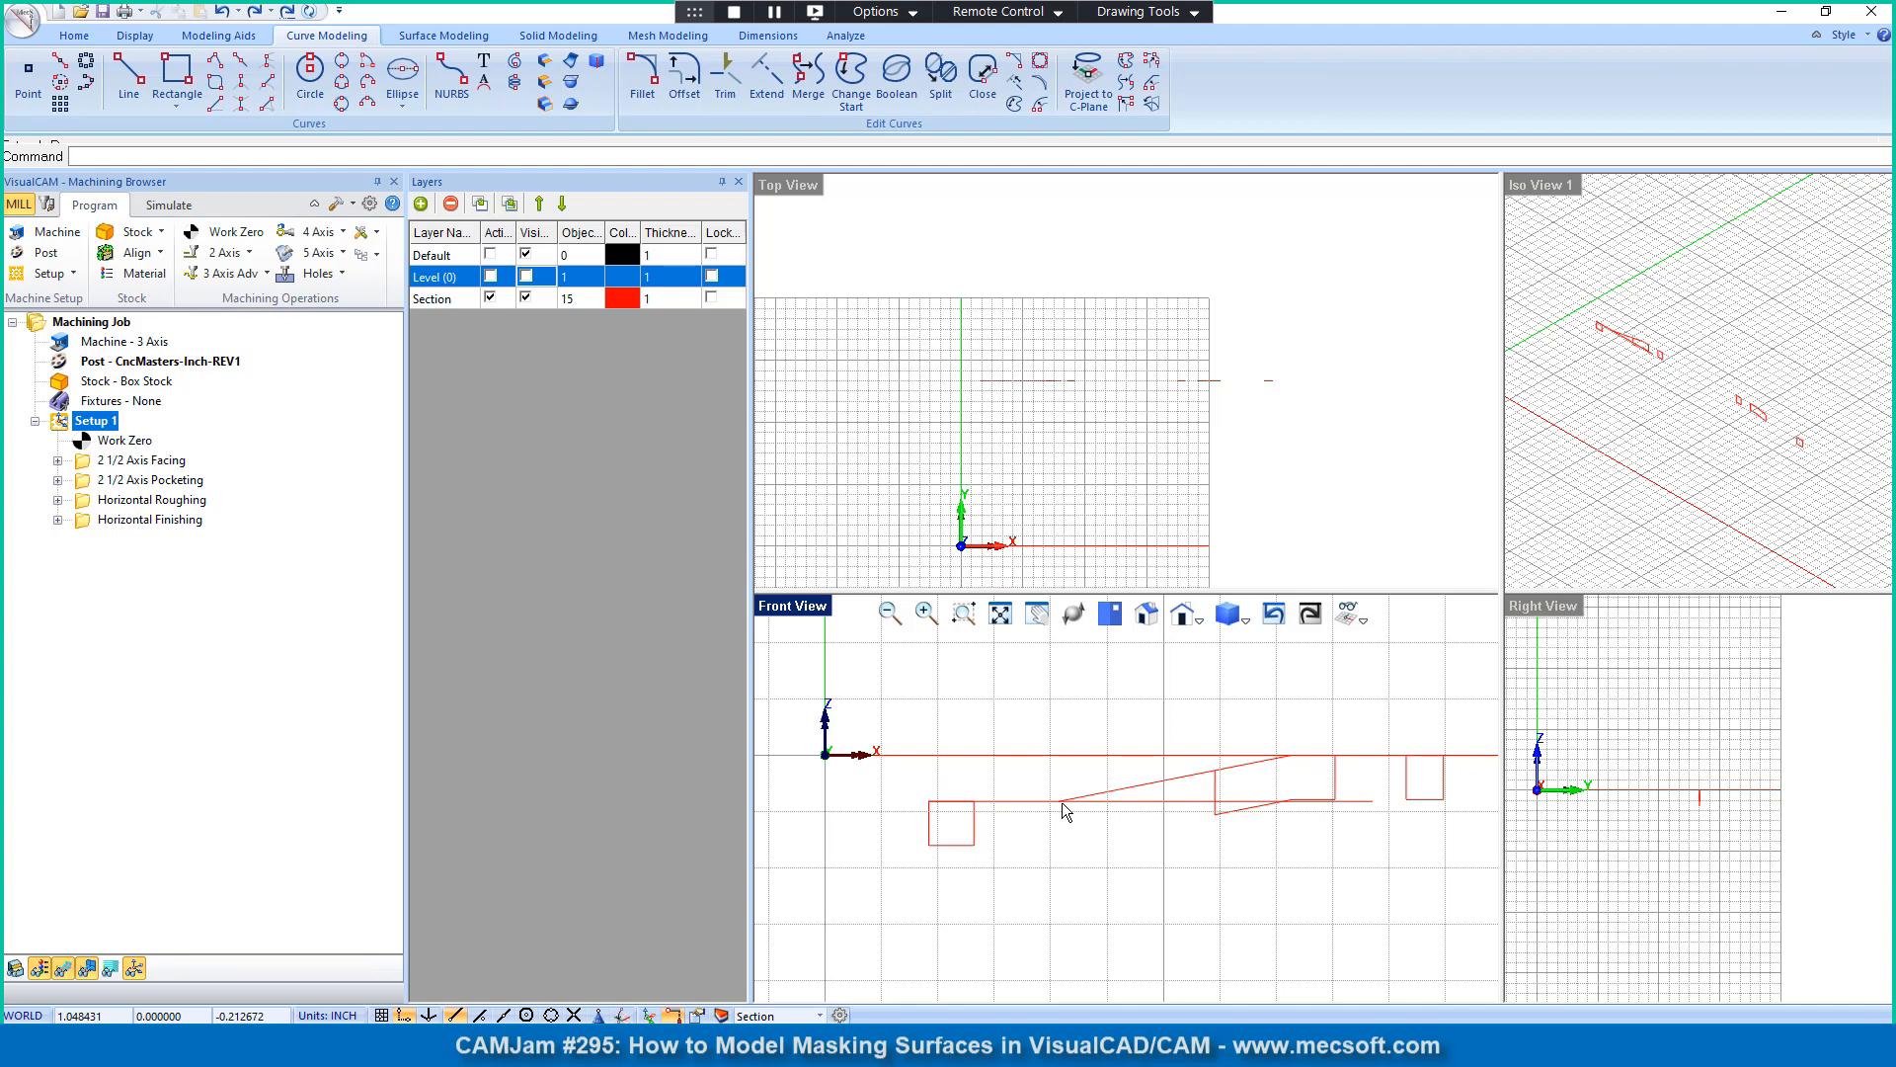
left_click(725, 79)
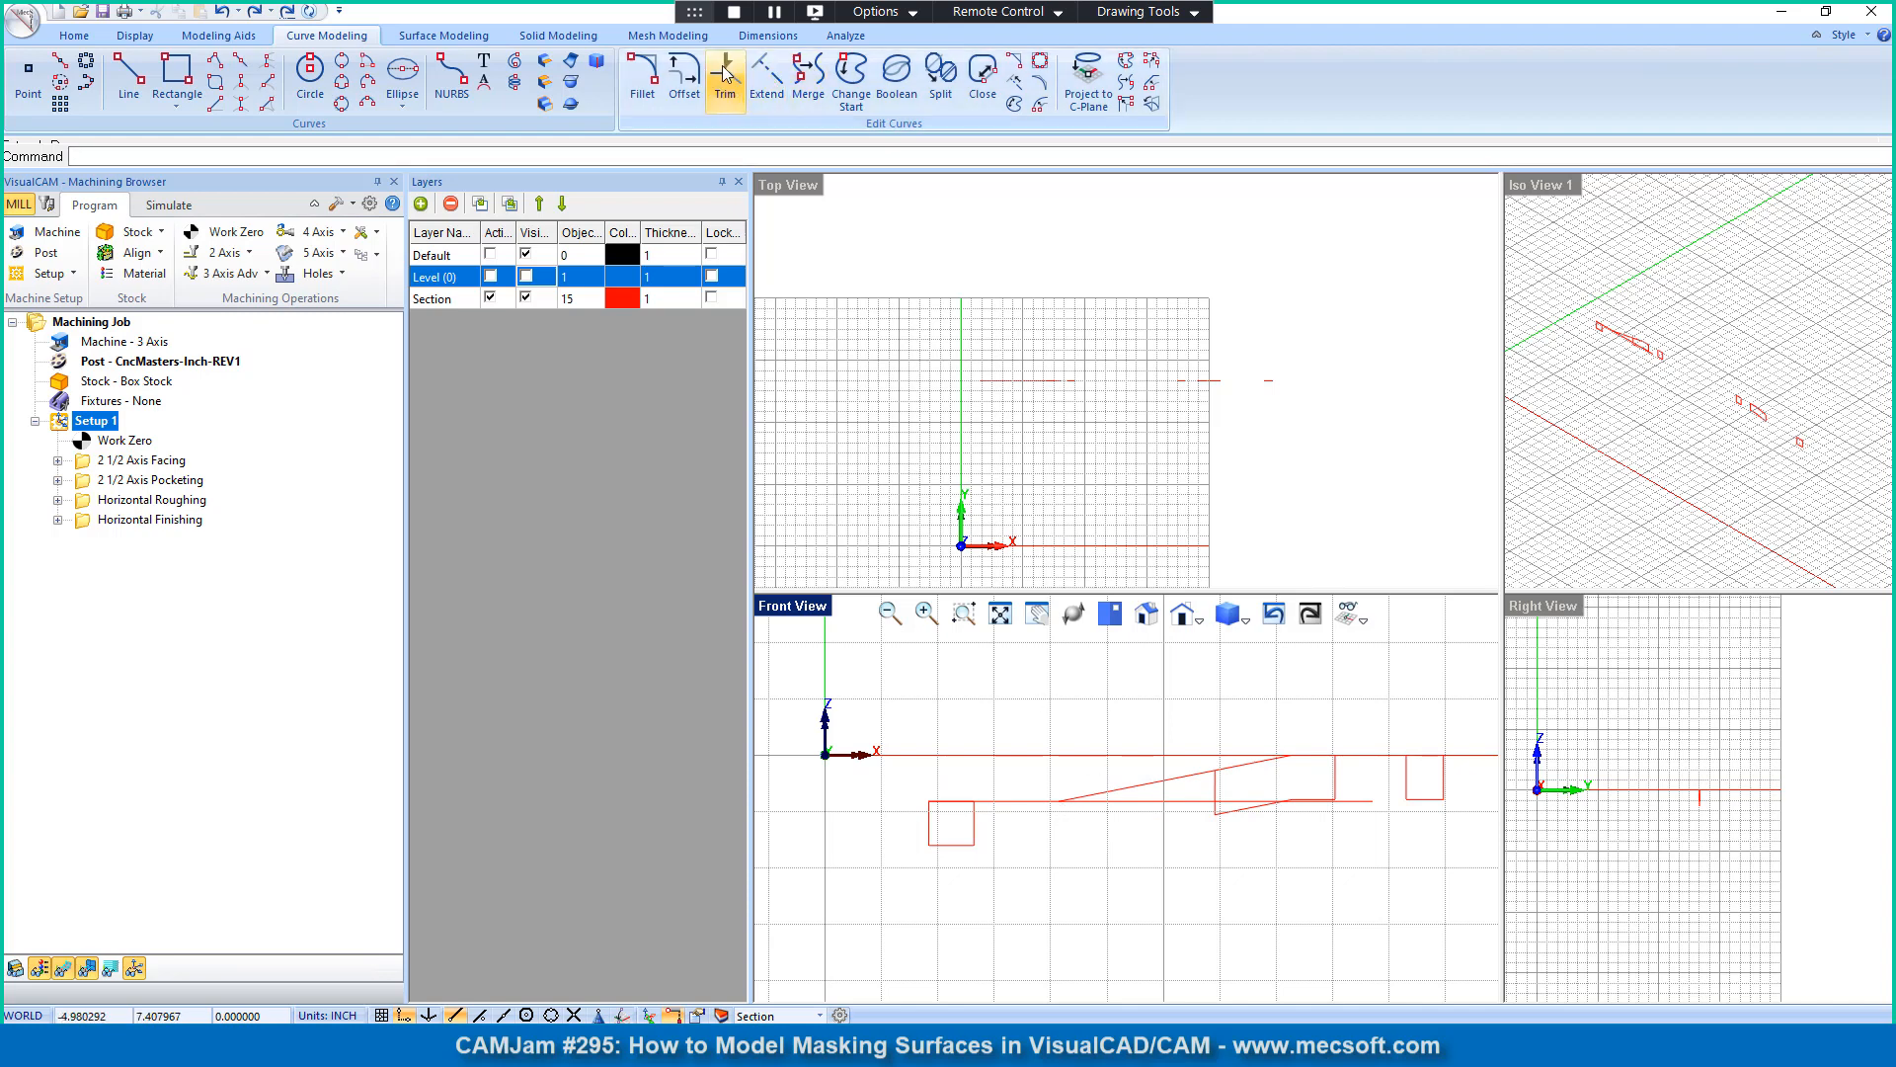
left_click(1155, 802)
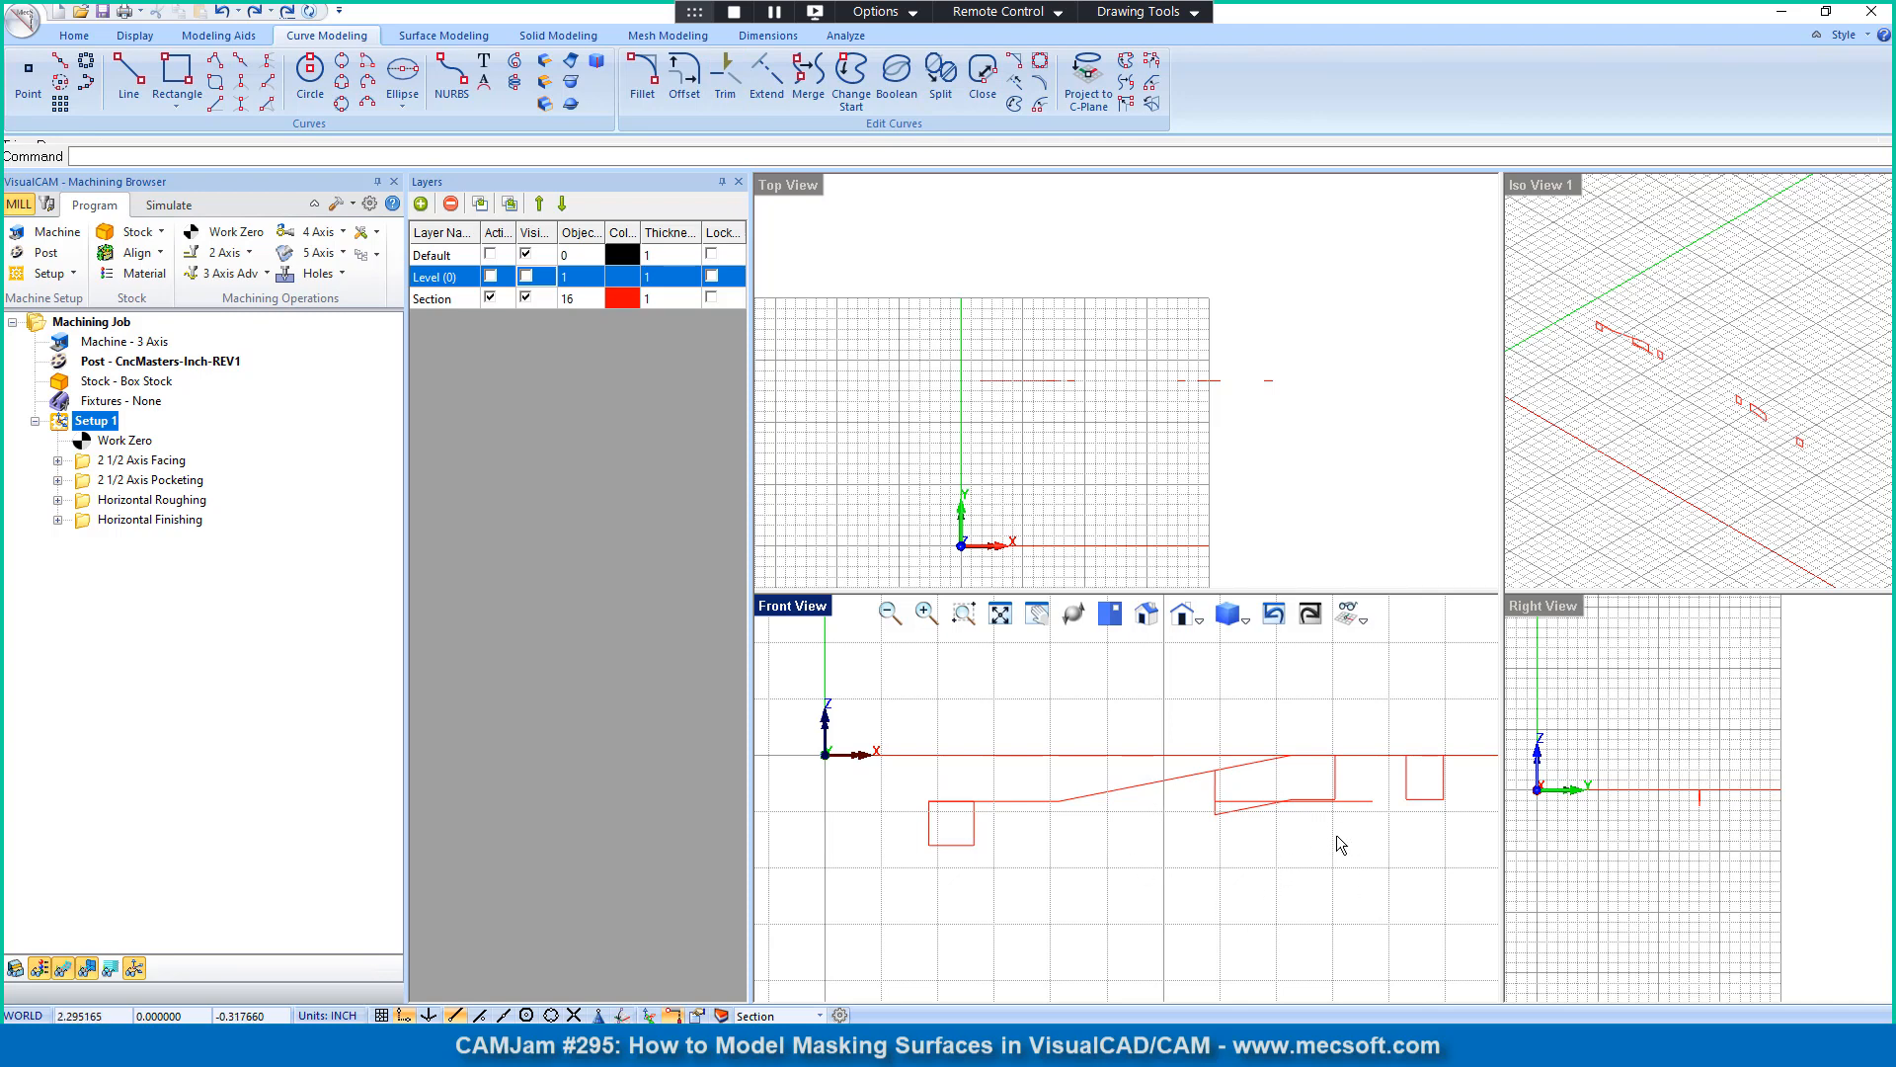
Step: Delete the outermost section square and the leftover curves around the sloped profile, keeping the outer horizontal line and the extended slope
left_click(953, 846)
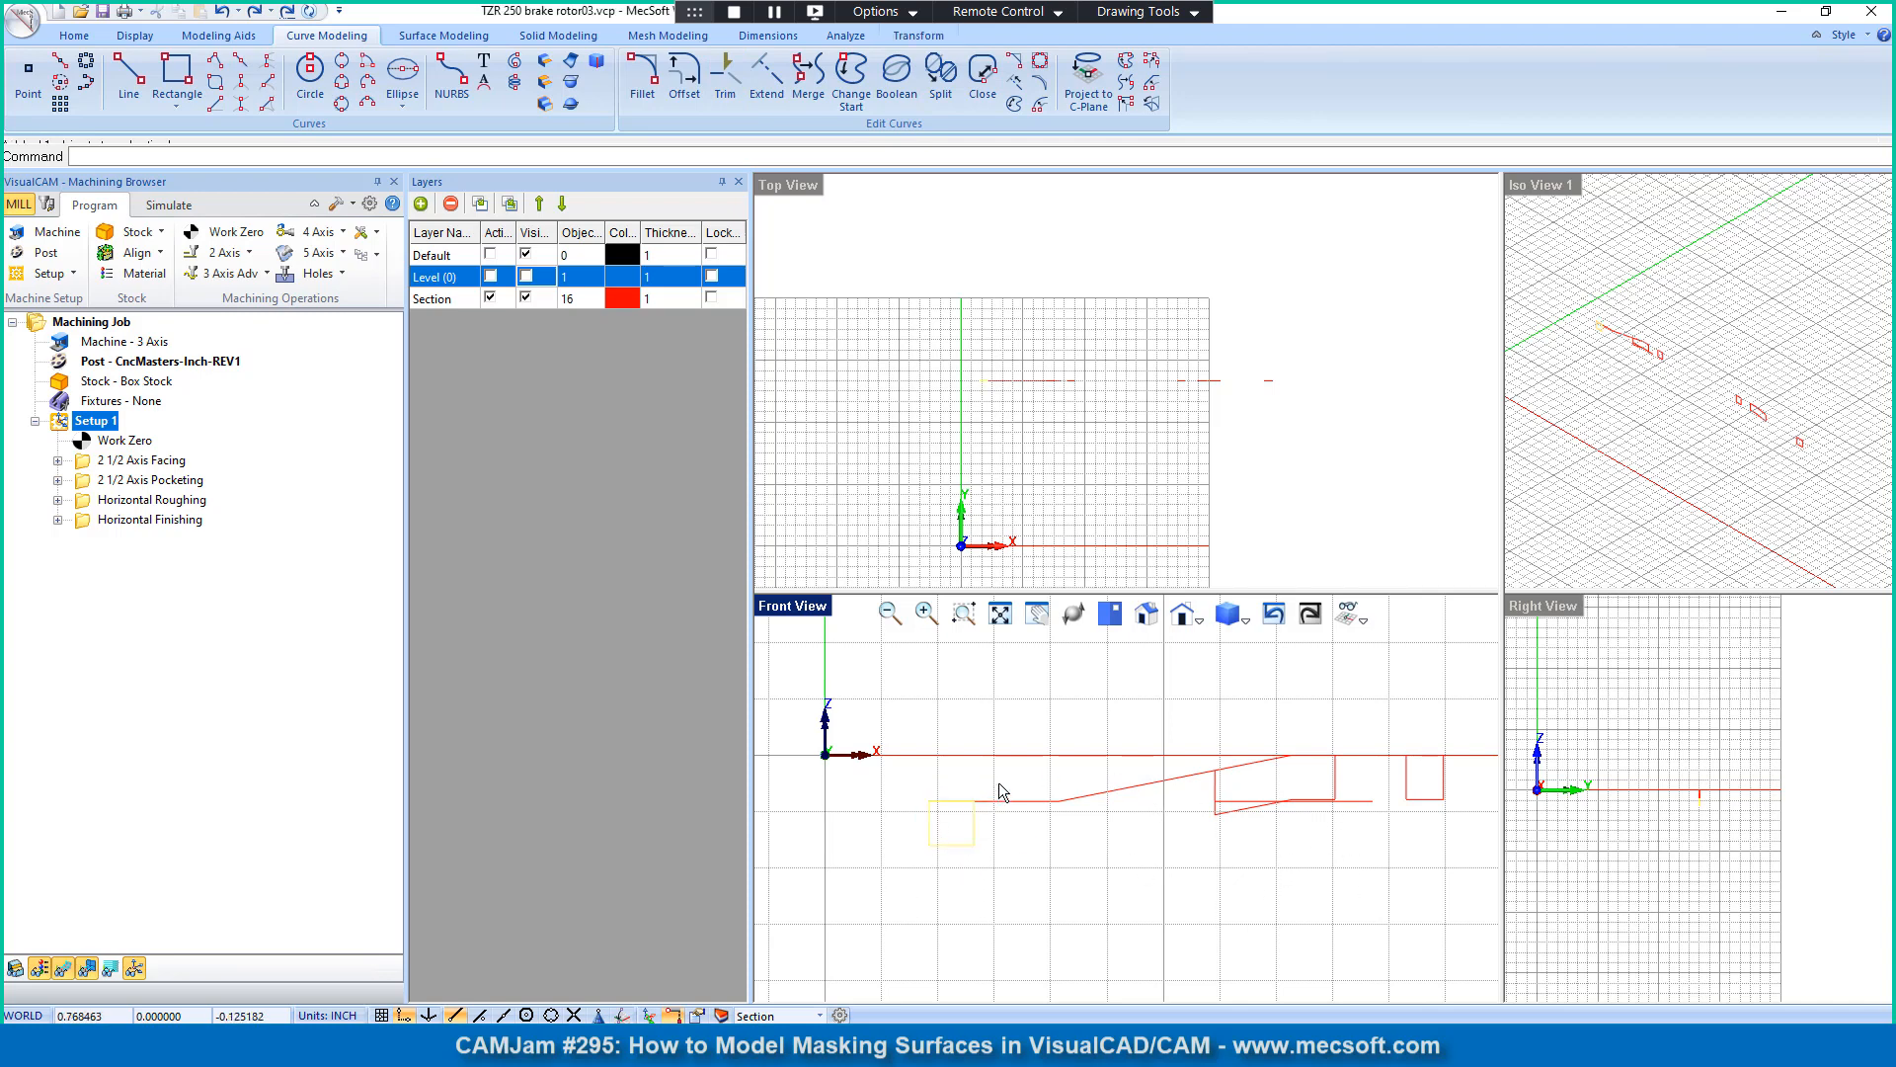
key("Delete")
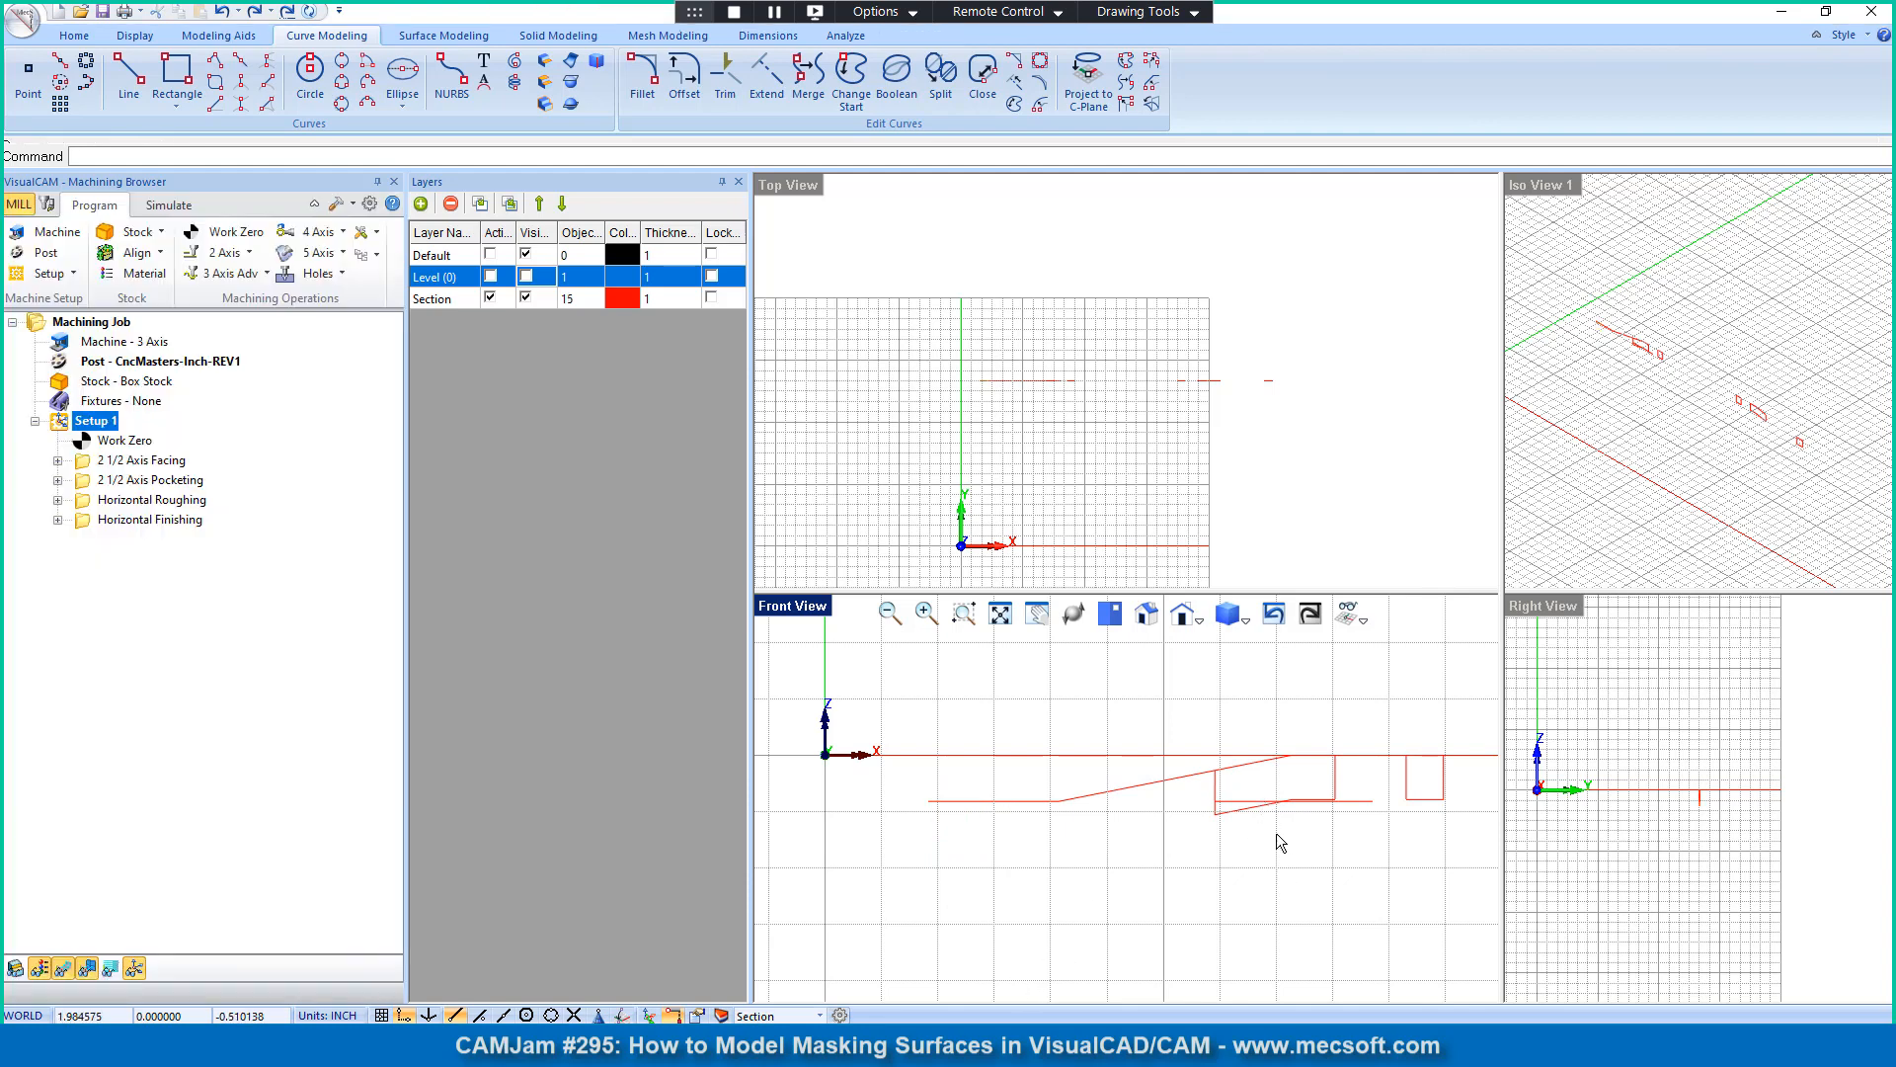
left_click_drag(1190, 855, 1471, 729)
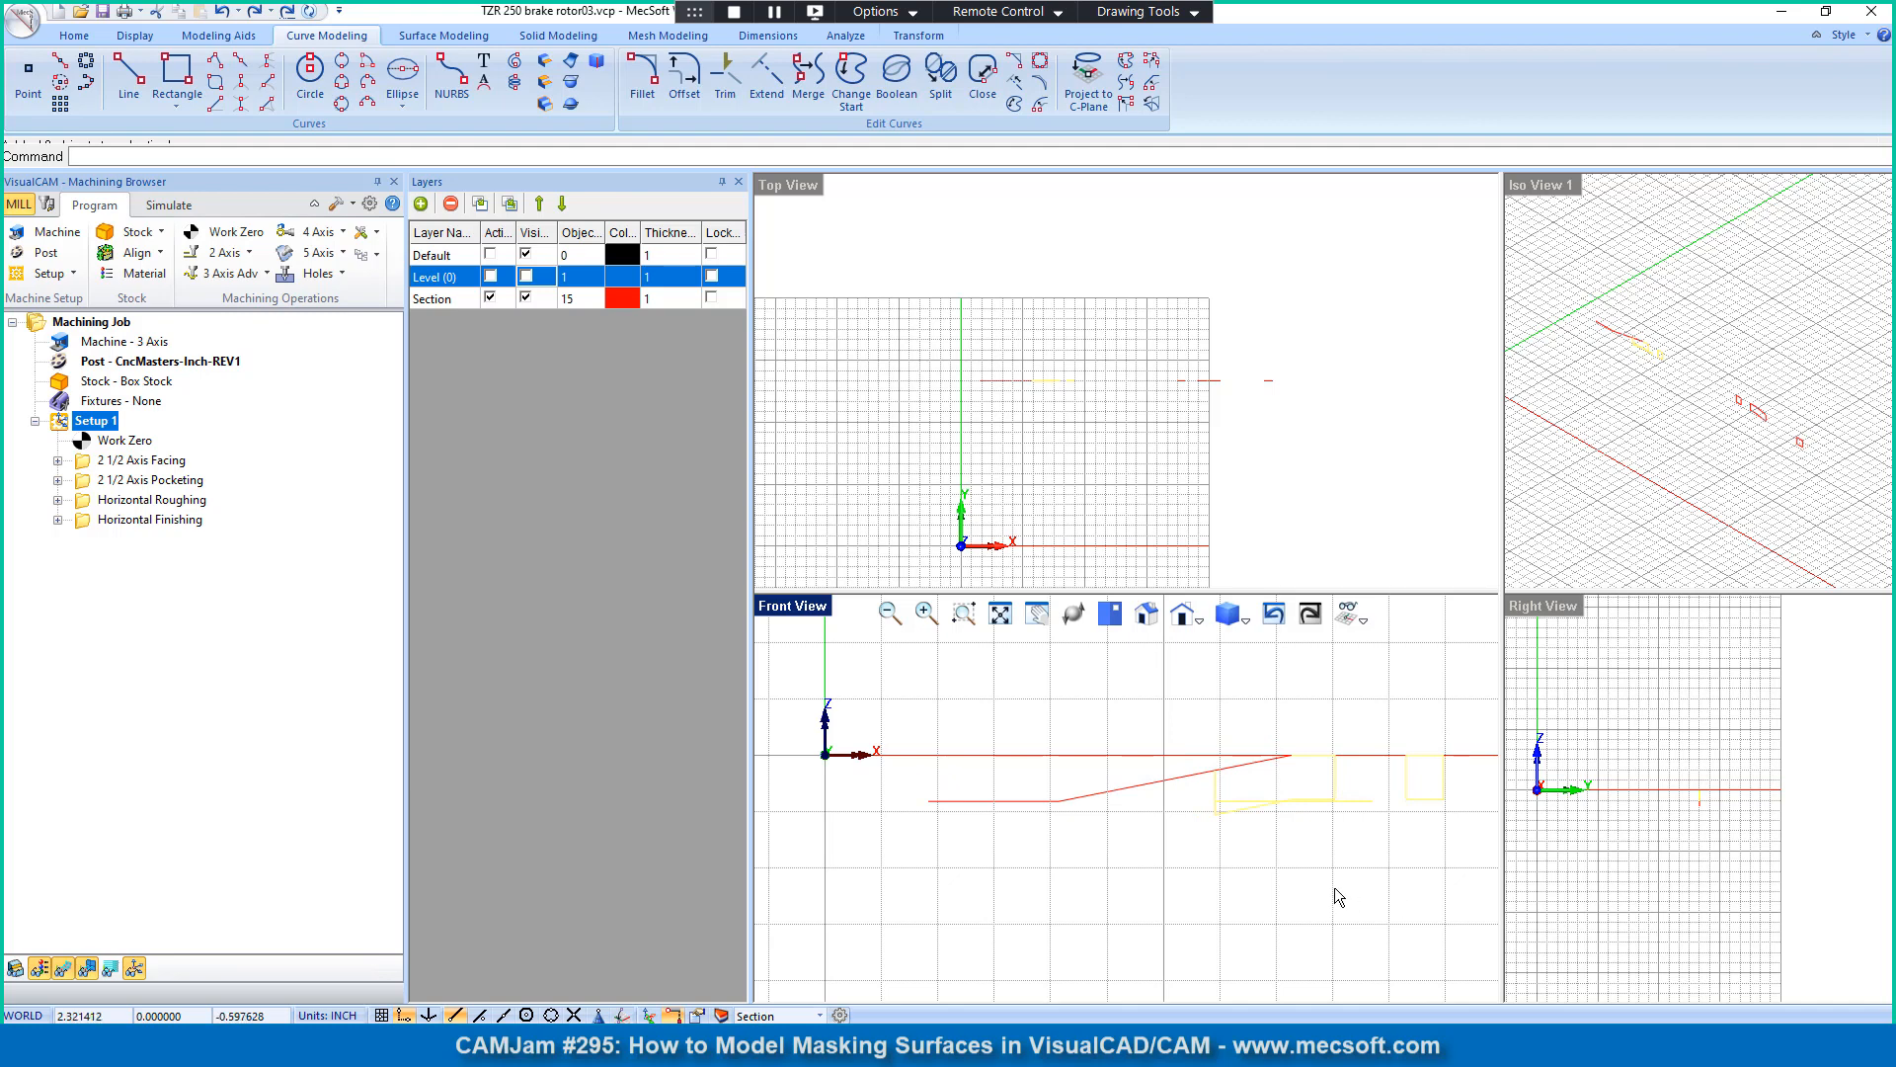
key("Delete")
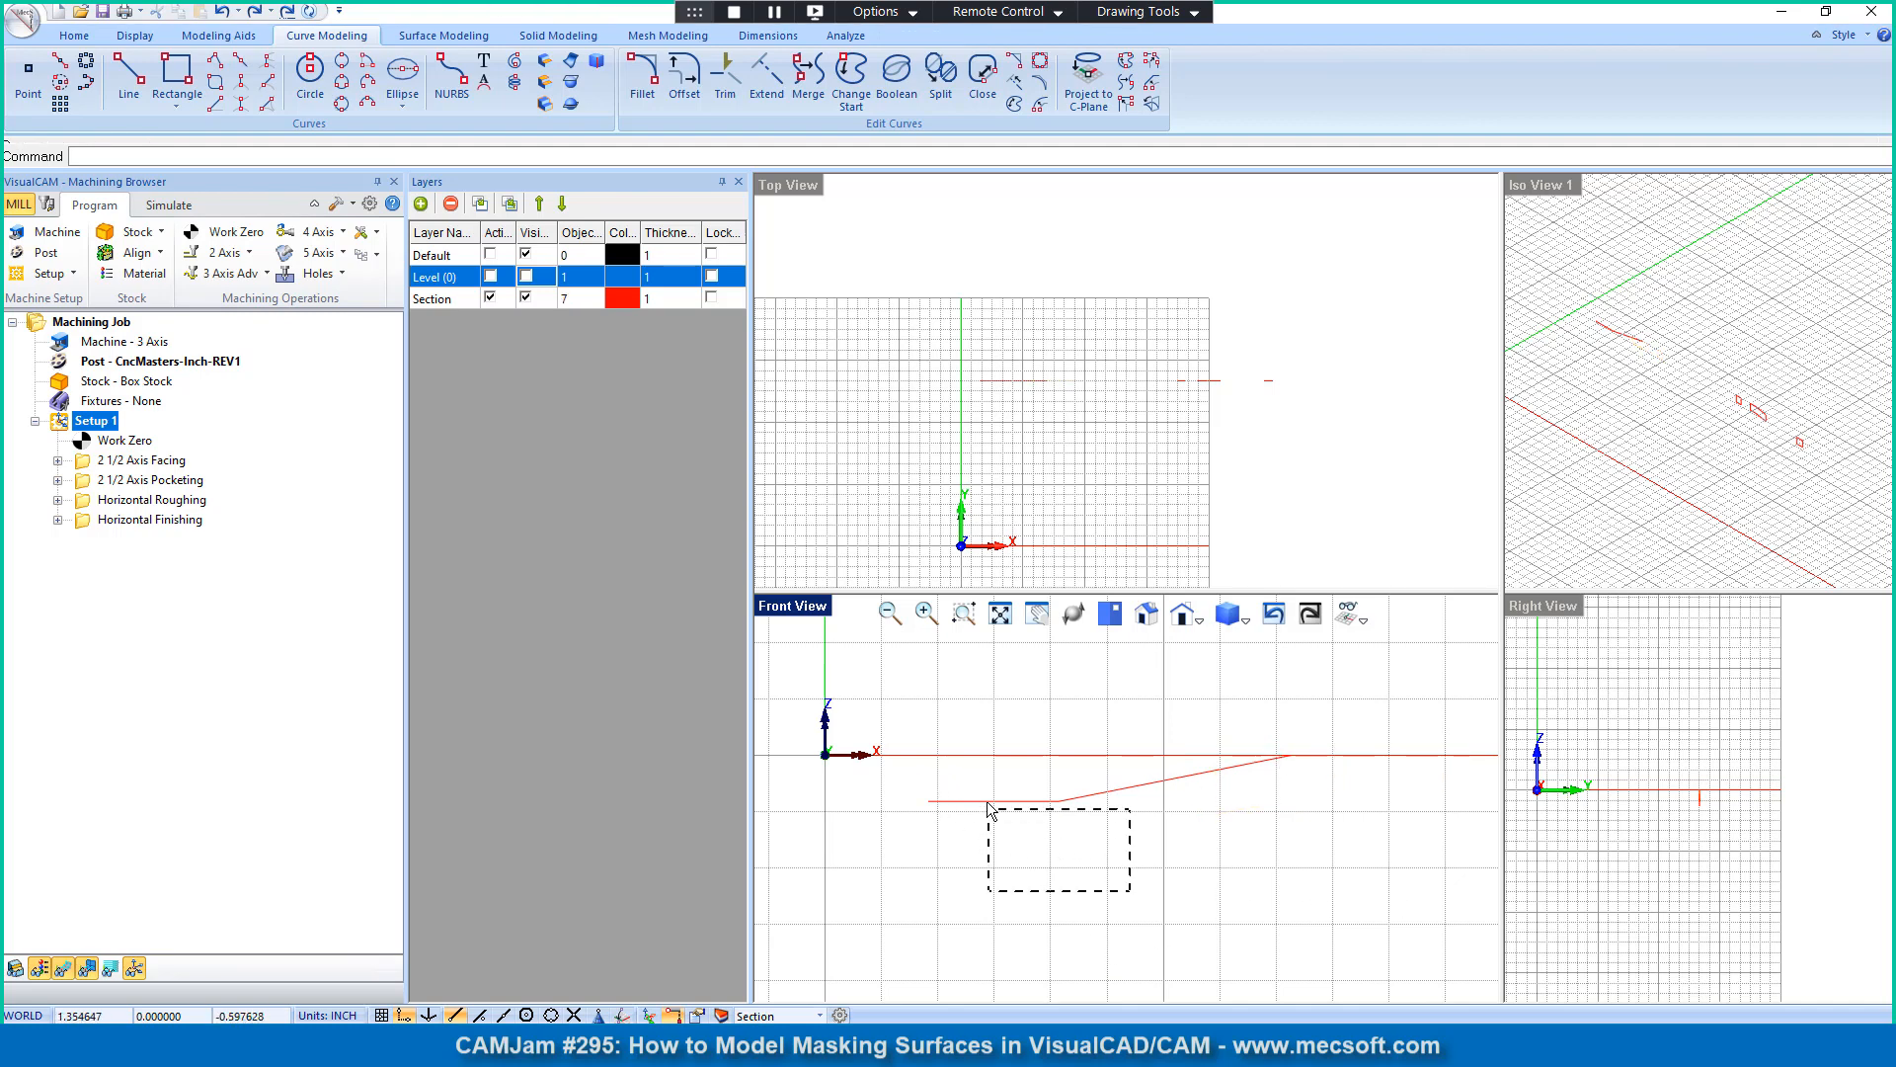
Step: Merge the horizontal line and the extended sloped segment into a single curve
left_click_drag(988, 807, 989, 808)
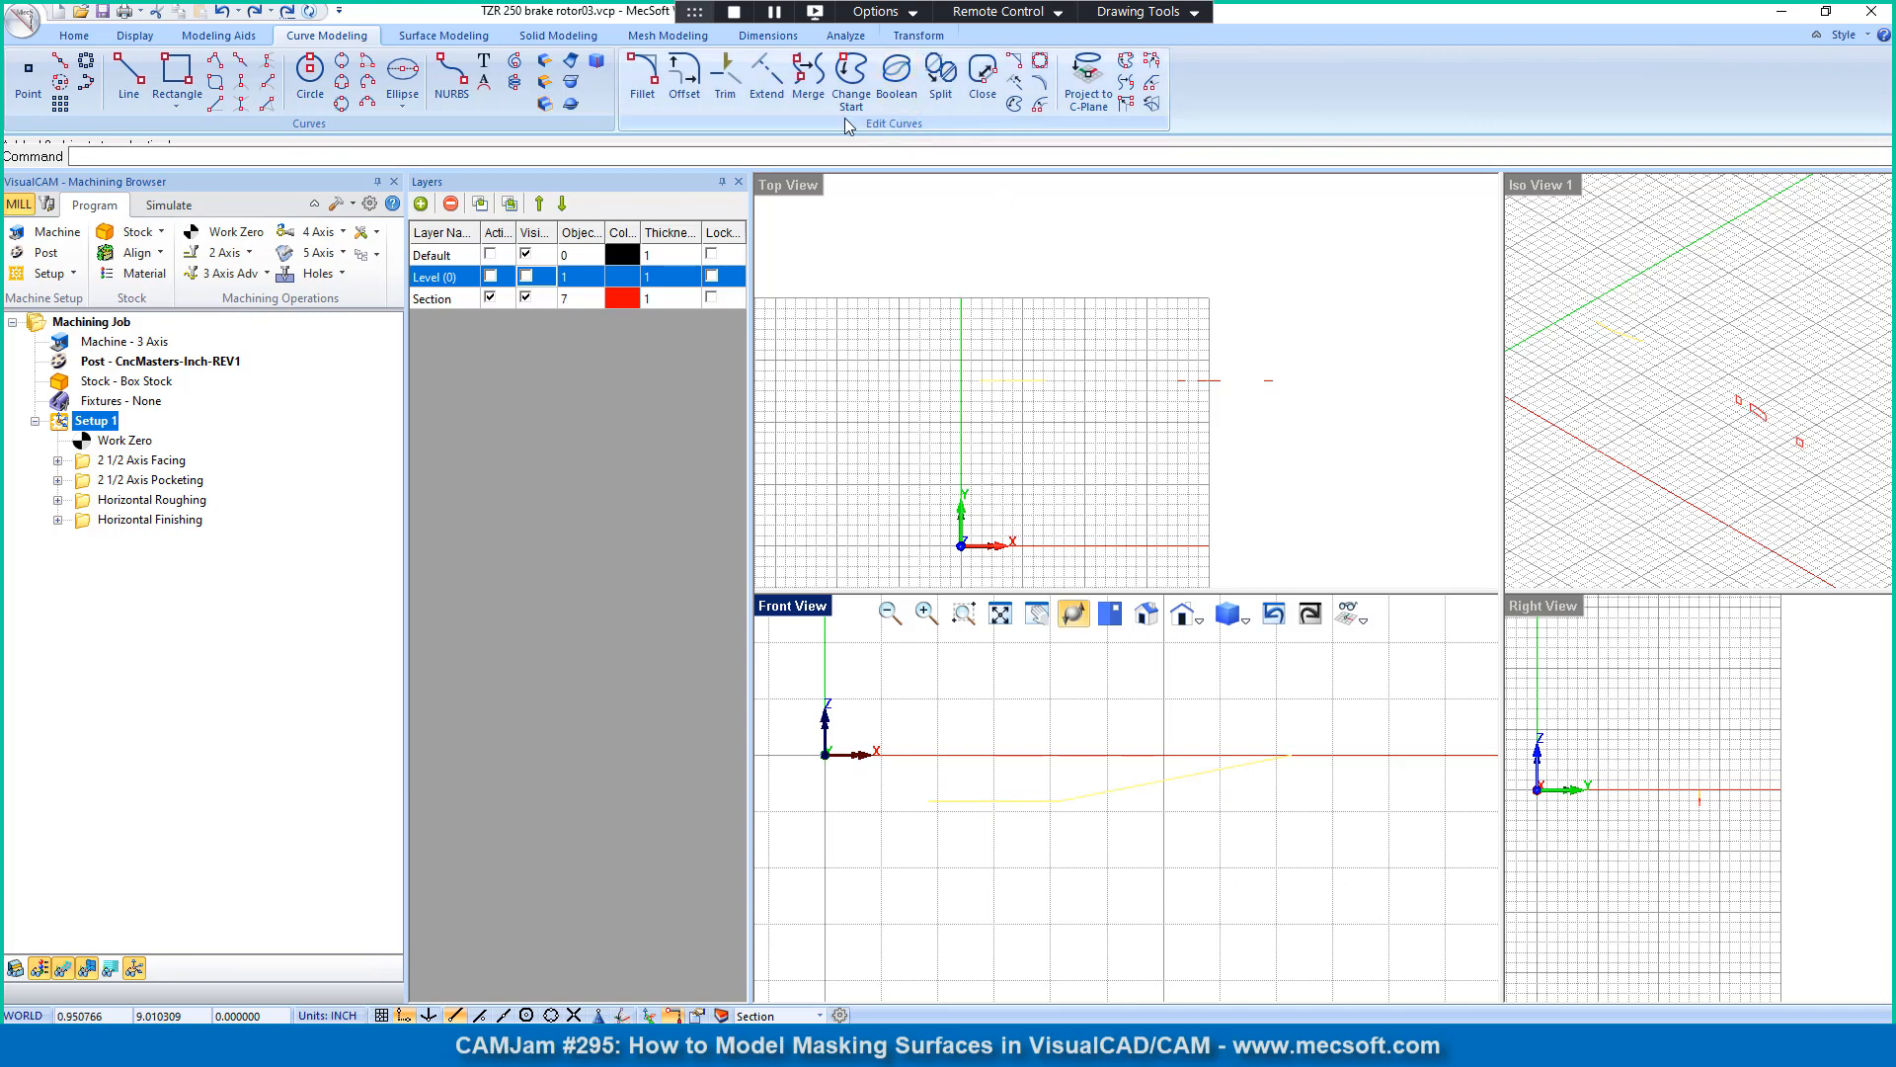
left_click(808, 79)
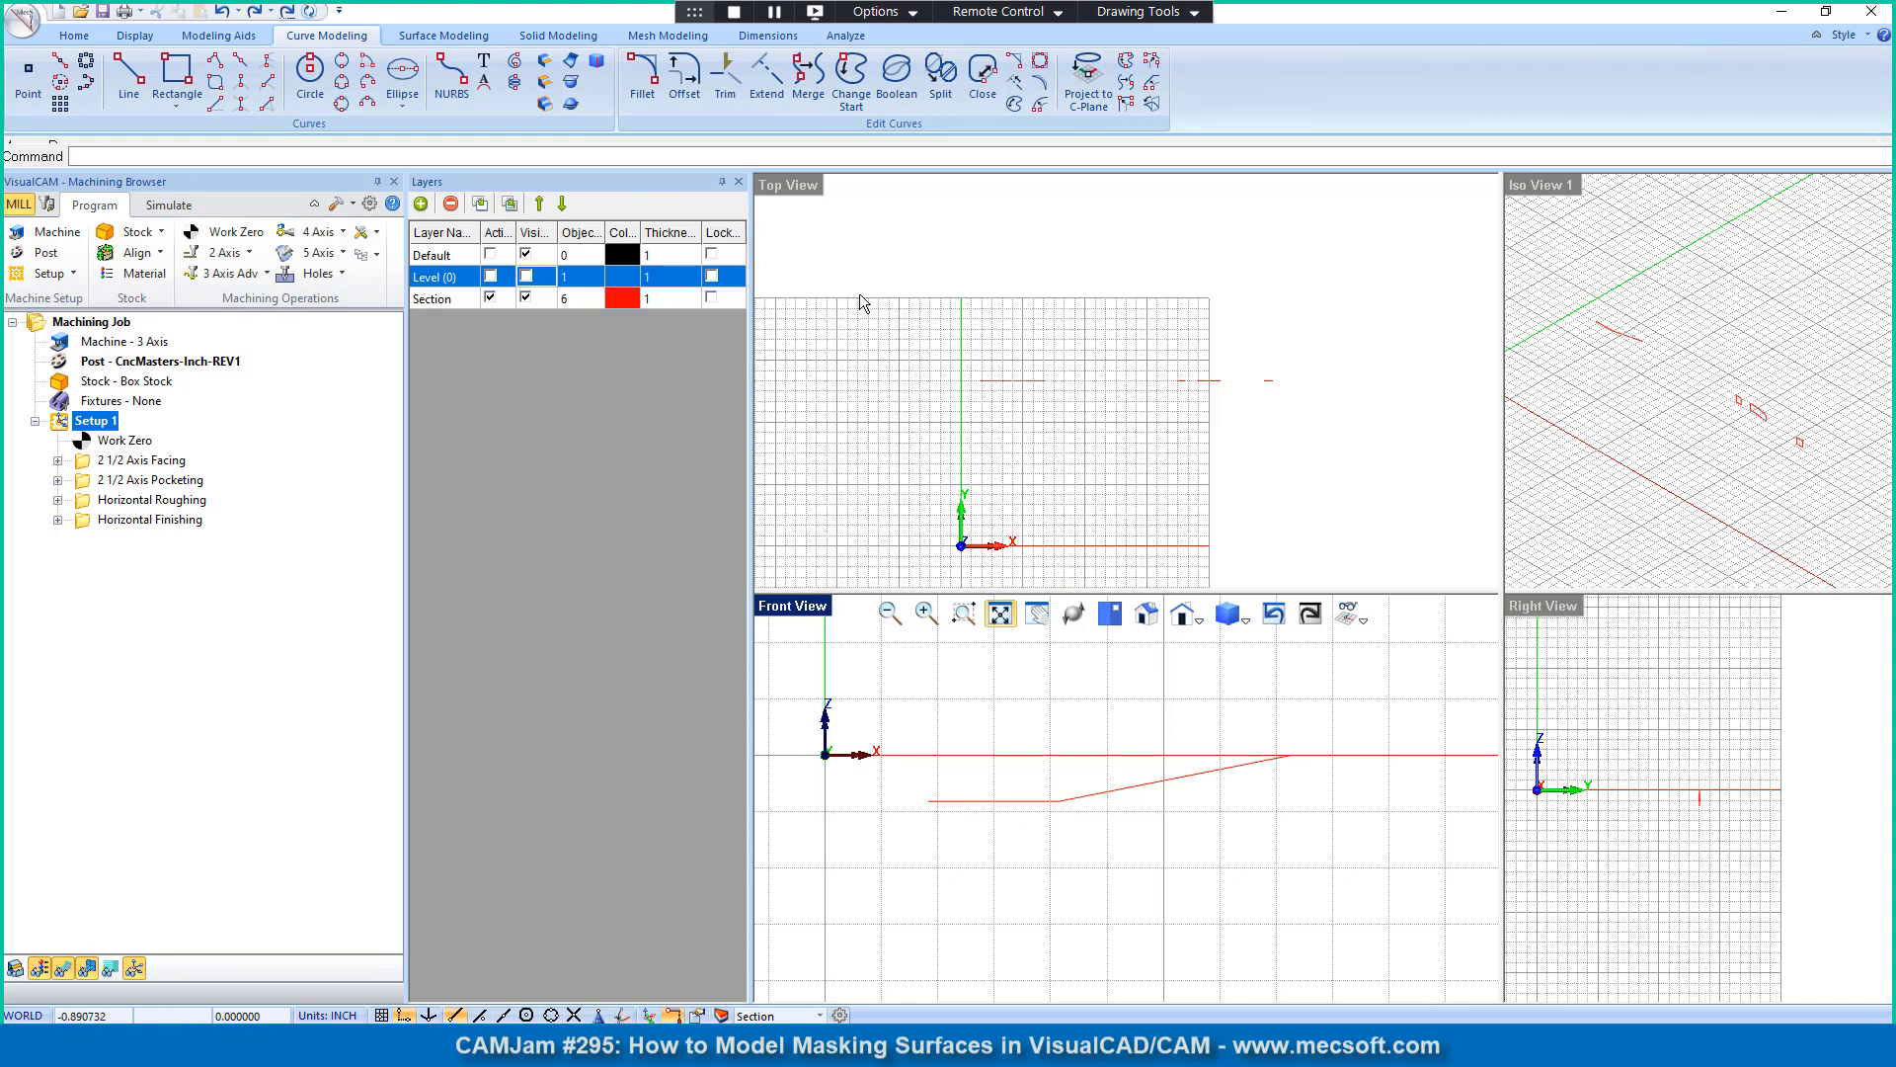
Step: Show the Level (0) layer again and compare the merged profile curve with the rotor in the Top and Front Views
left_click(527, 278)
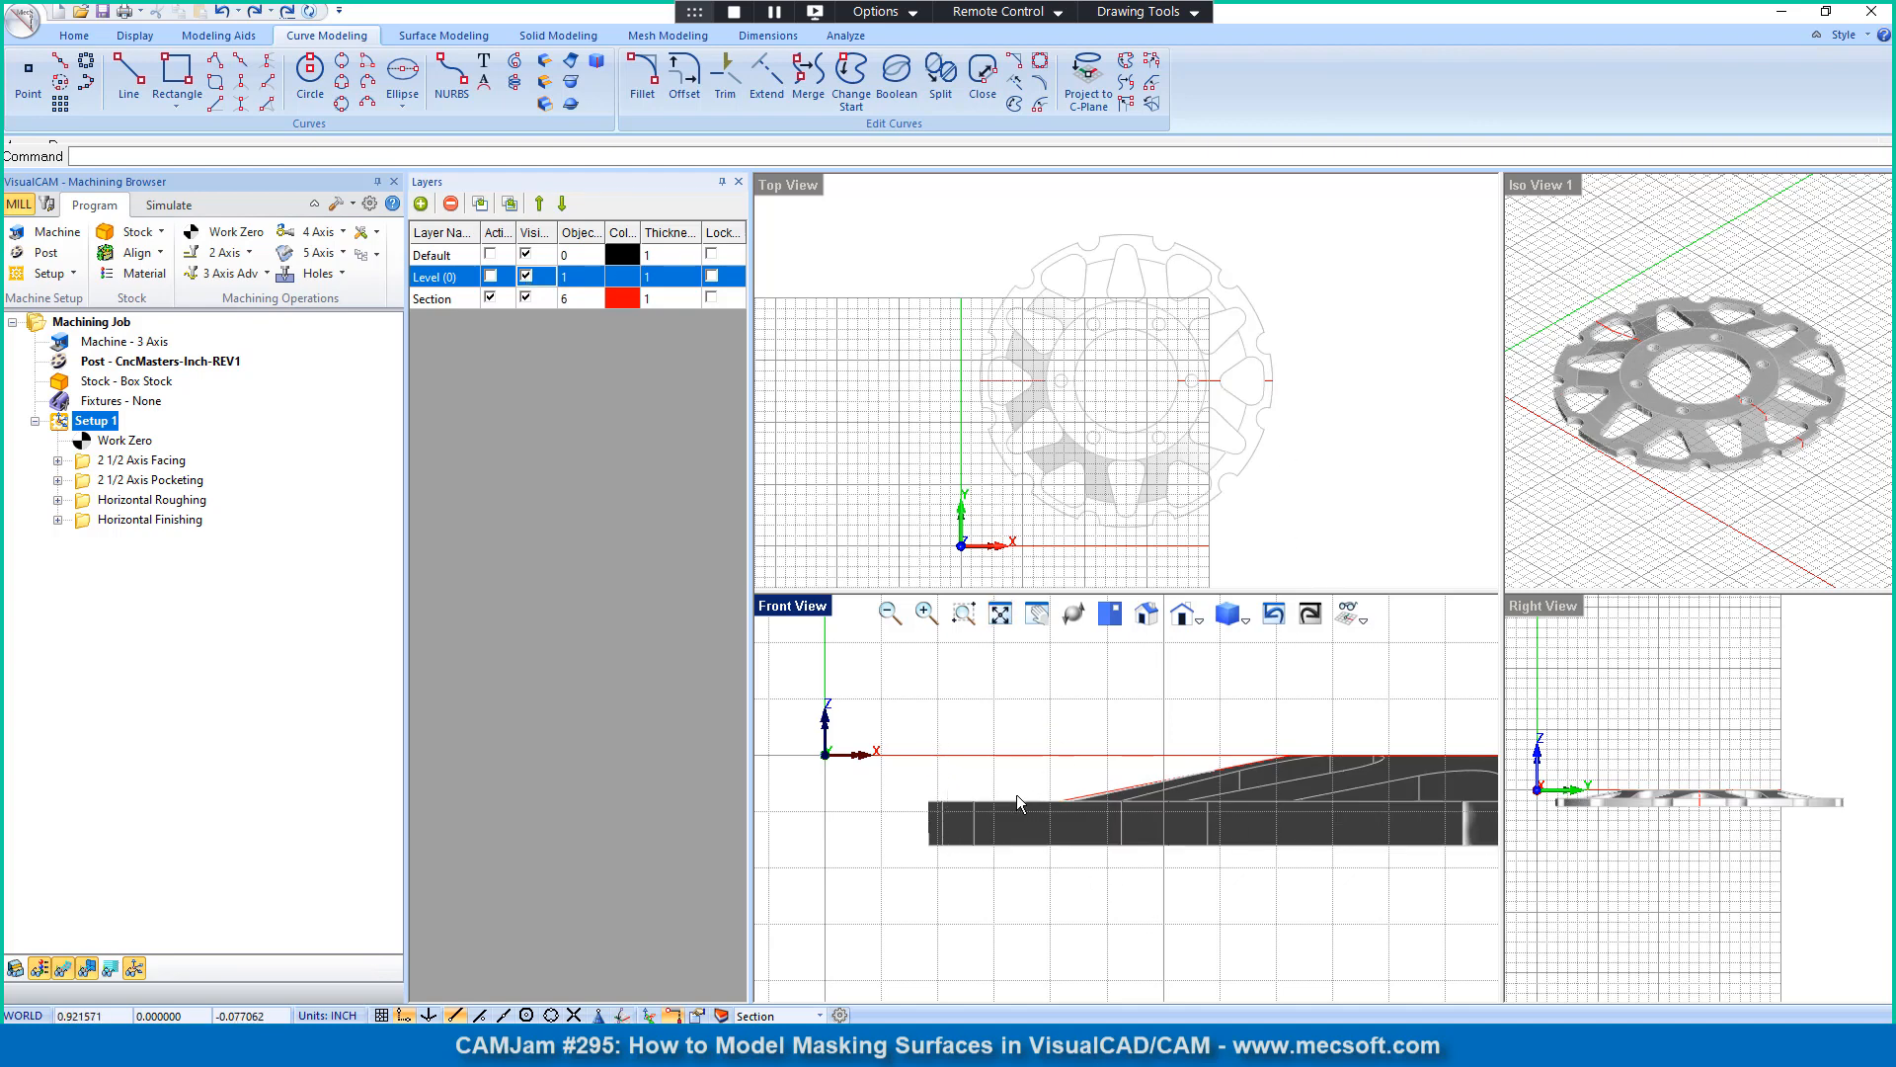
scroll(996, 298, "up", 3)
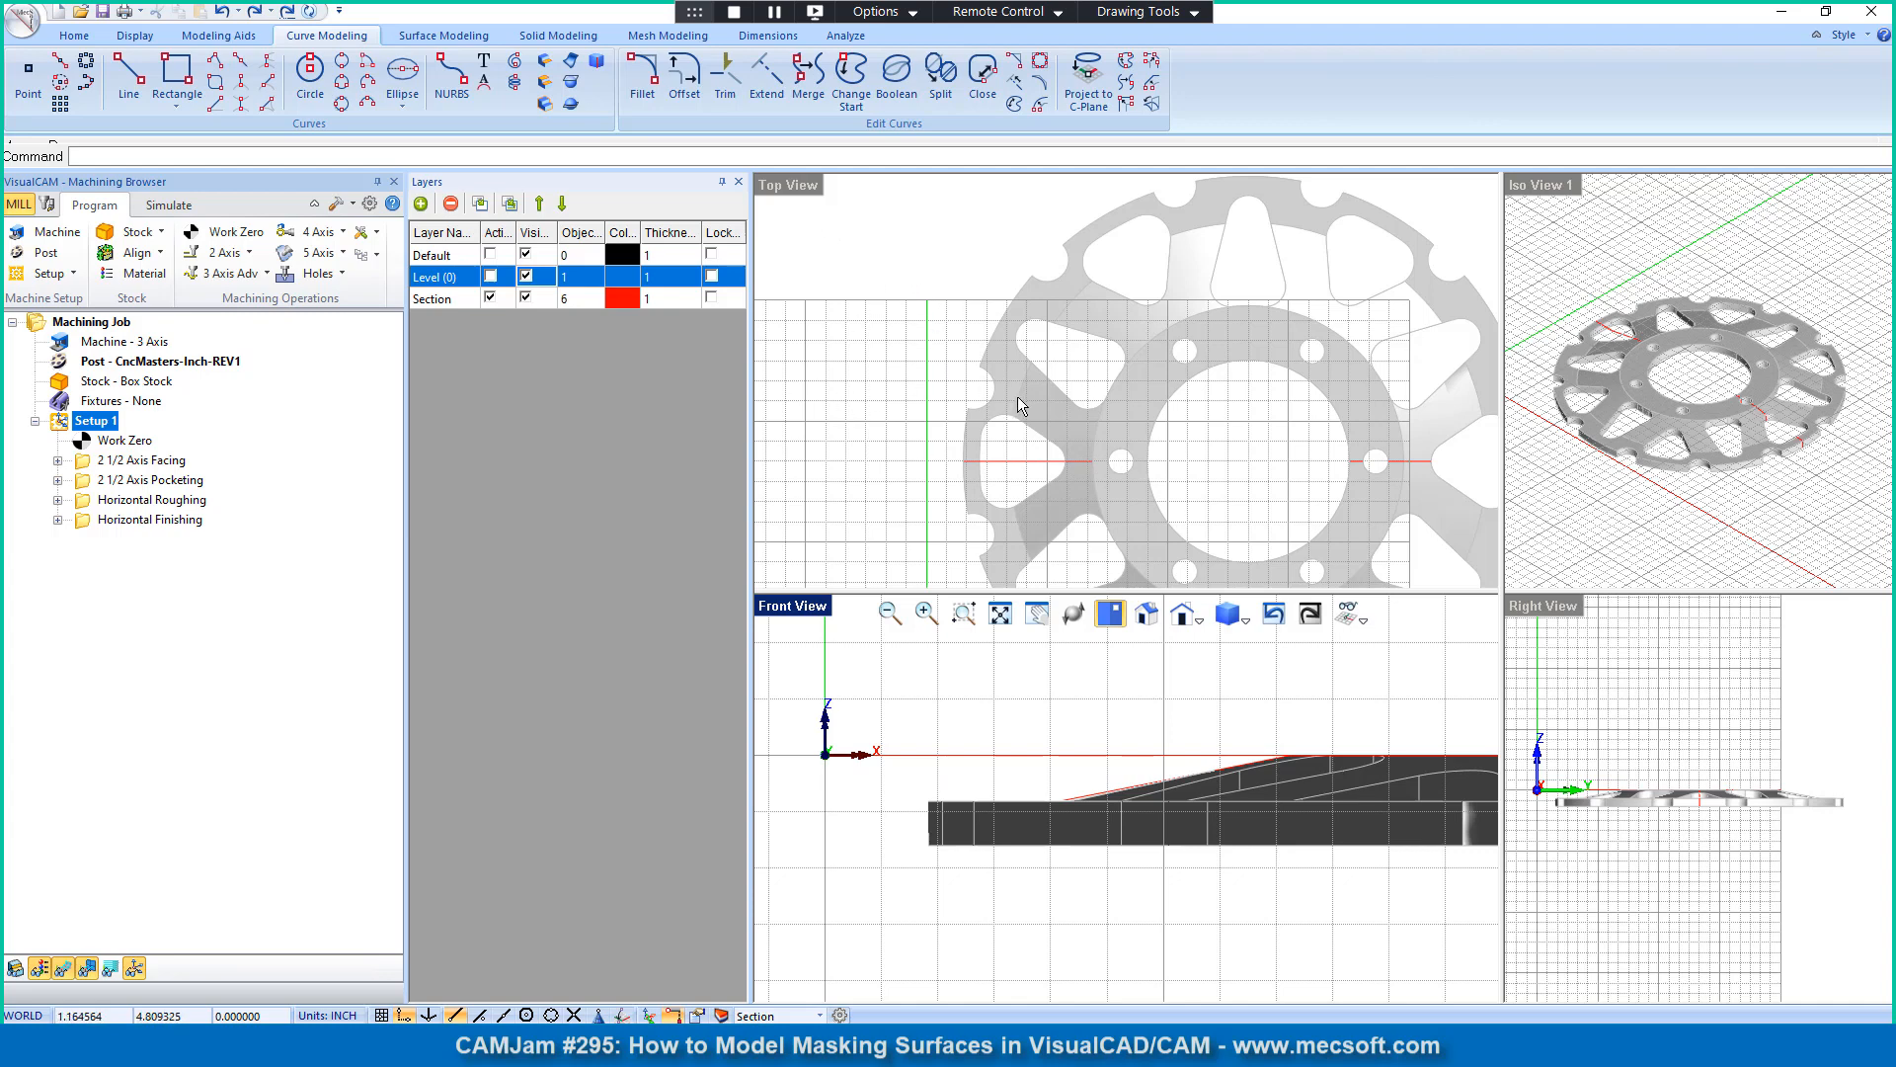
scroll(988, 340, "down", 3)
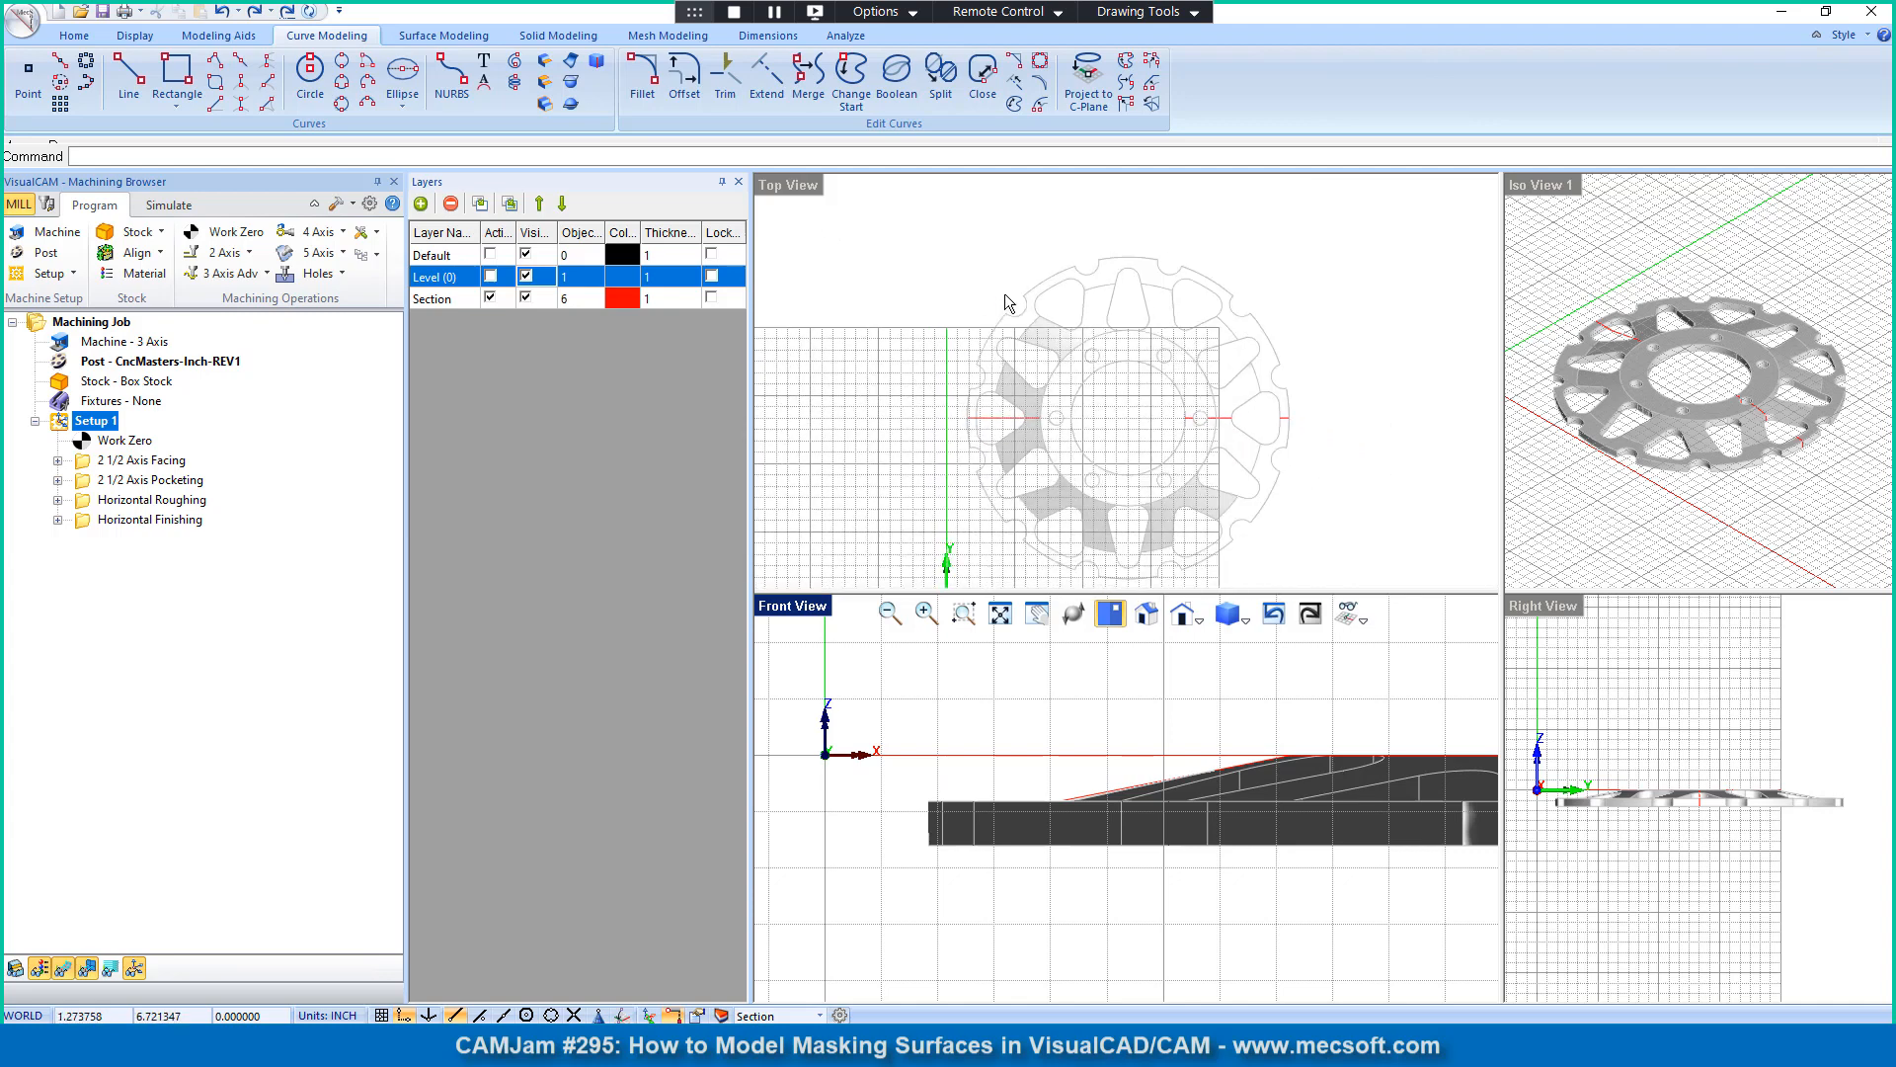
scroll(847, 780, "down", 3)
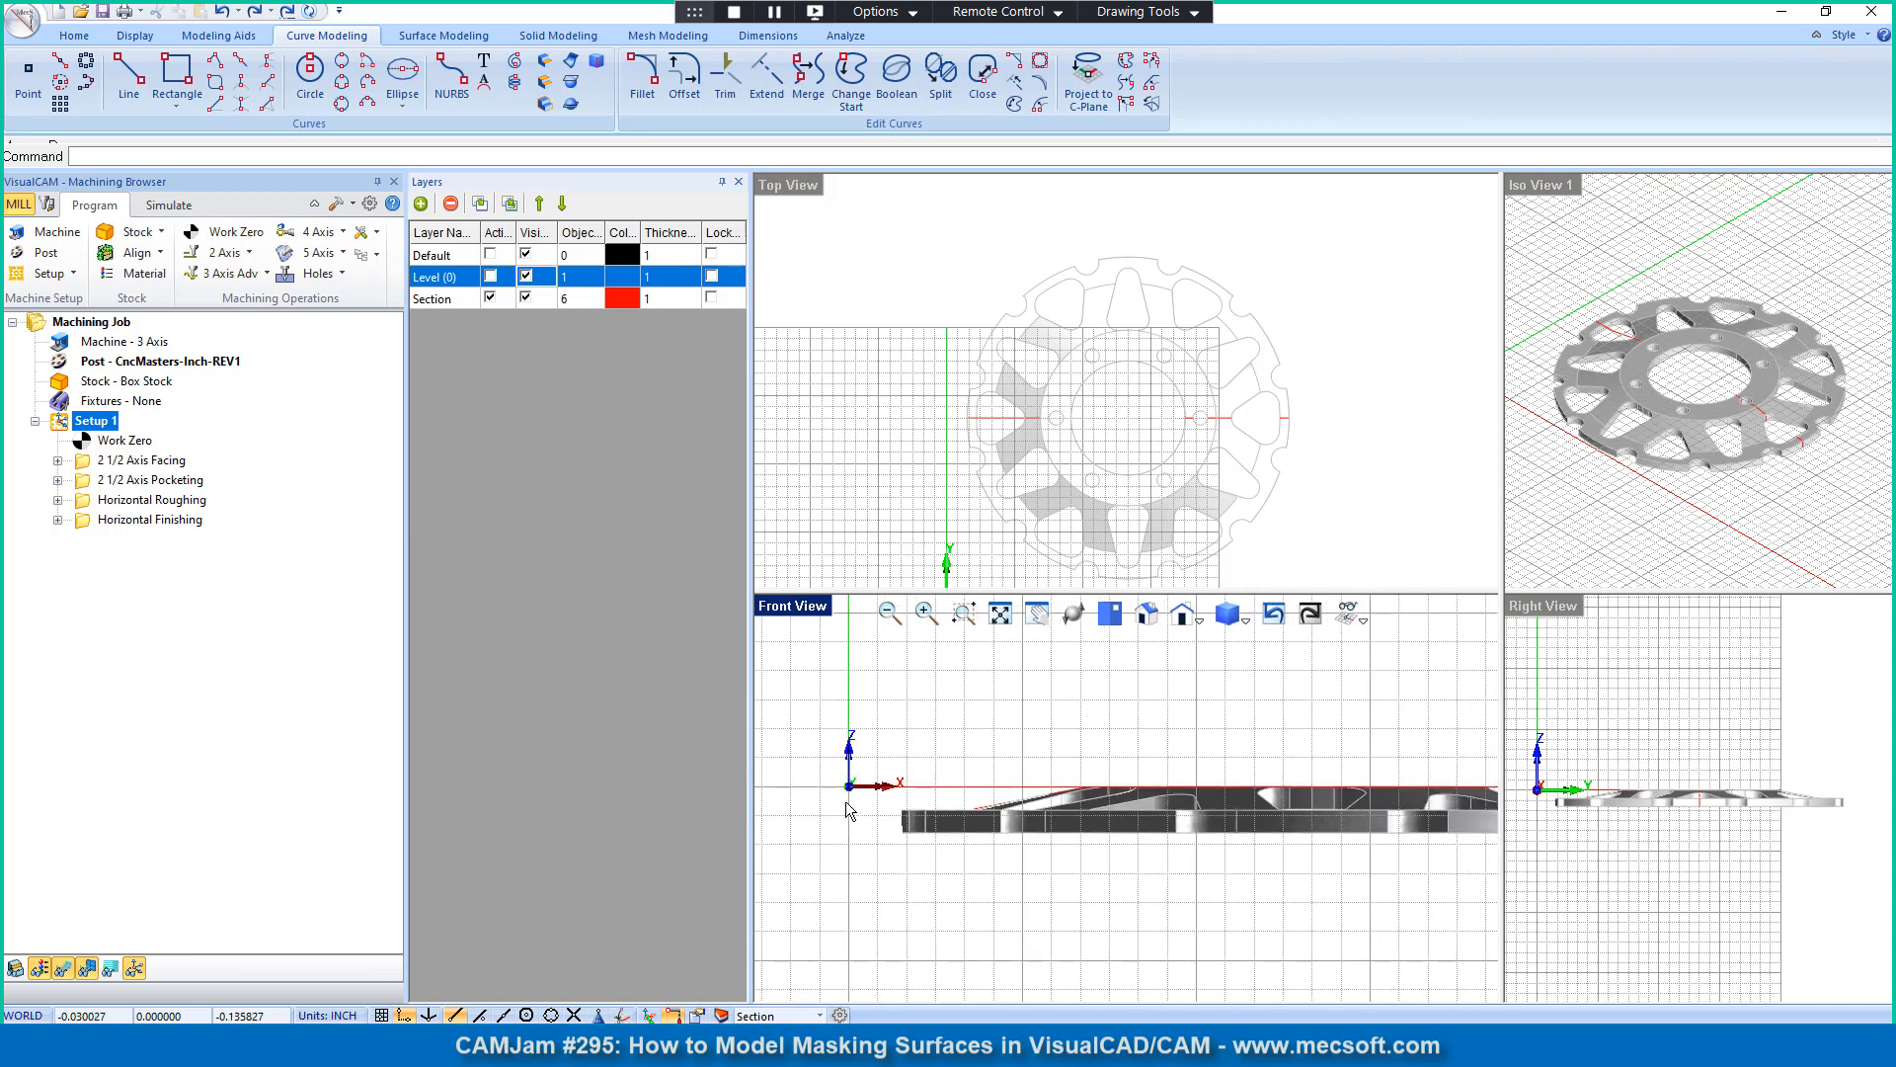
scroll(846, 804, "down", 1)
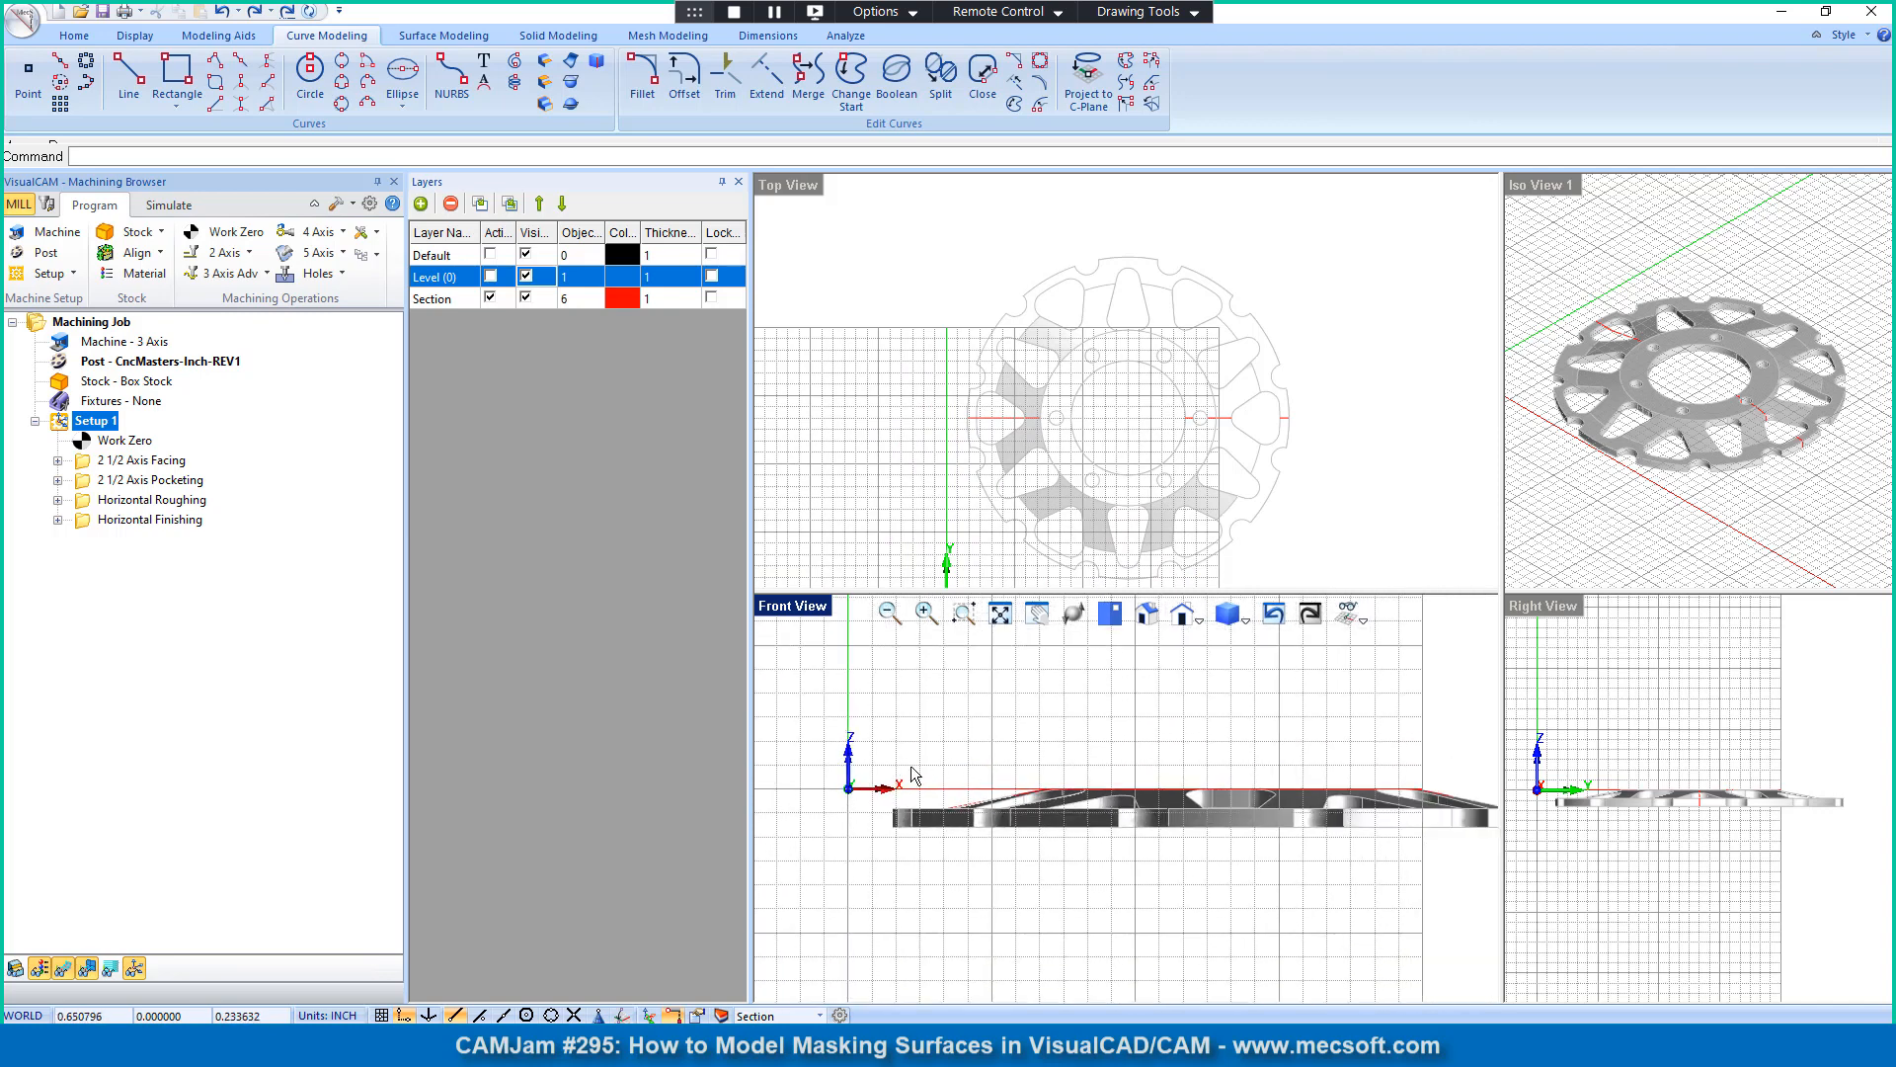
left_click(1073, 613)
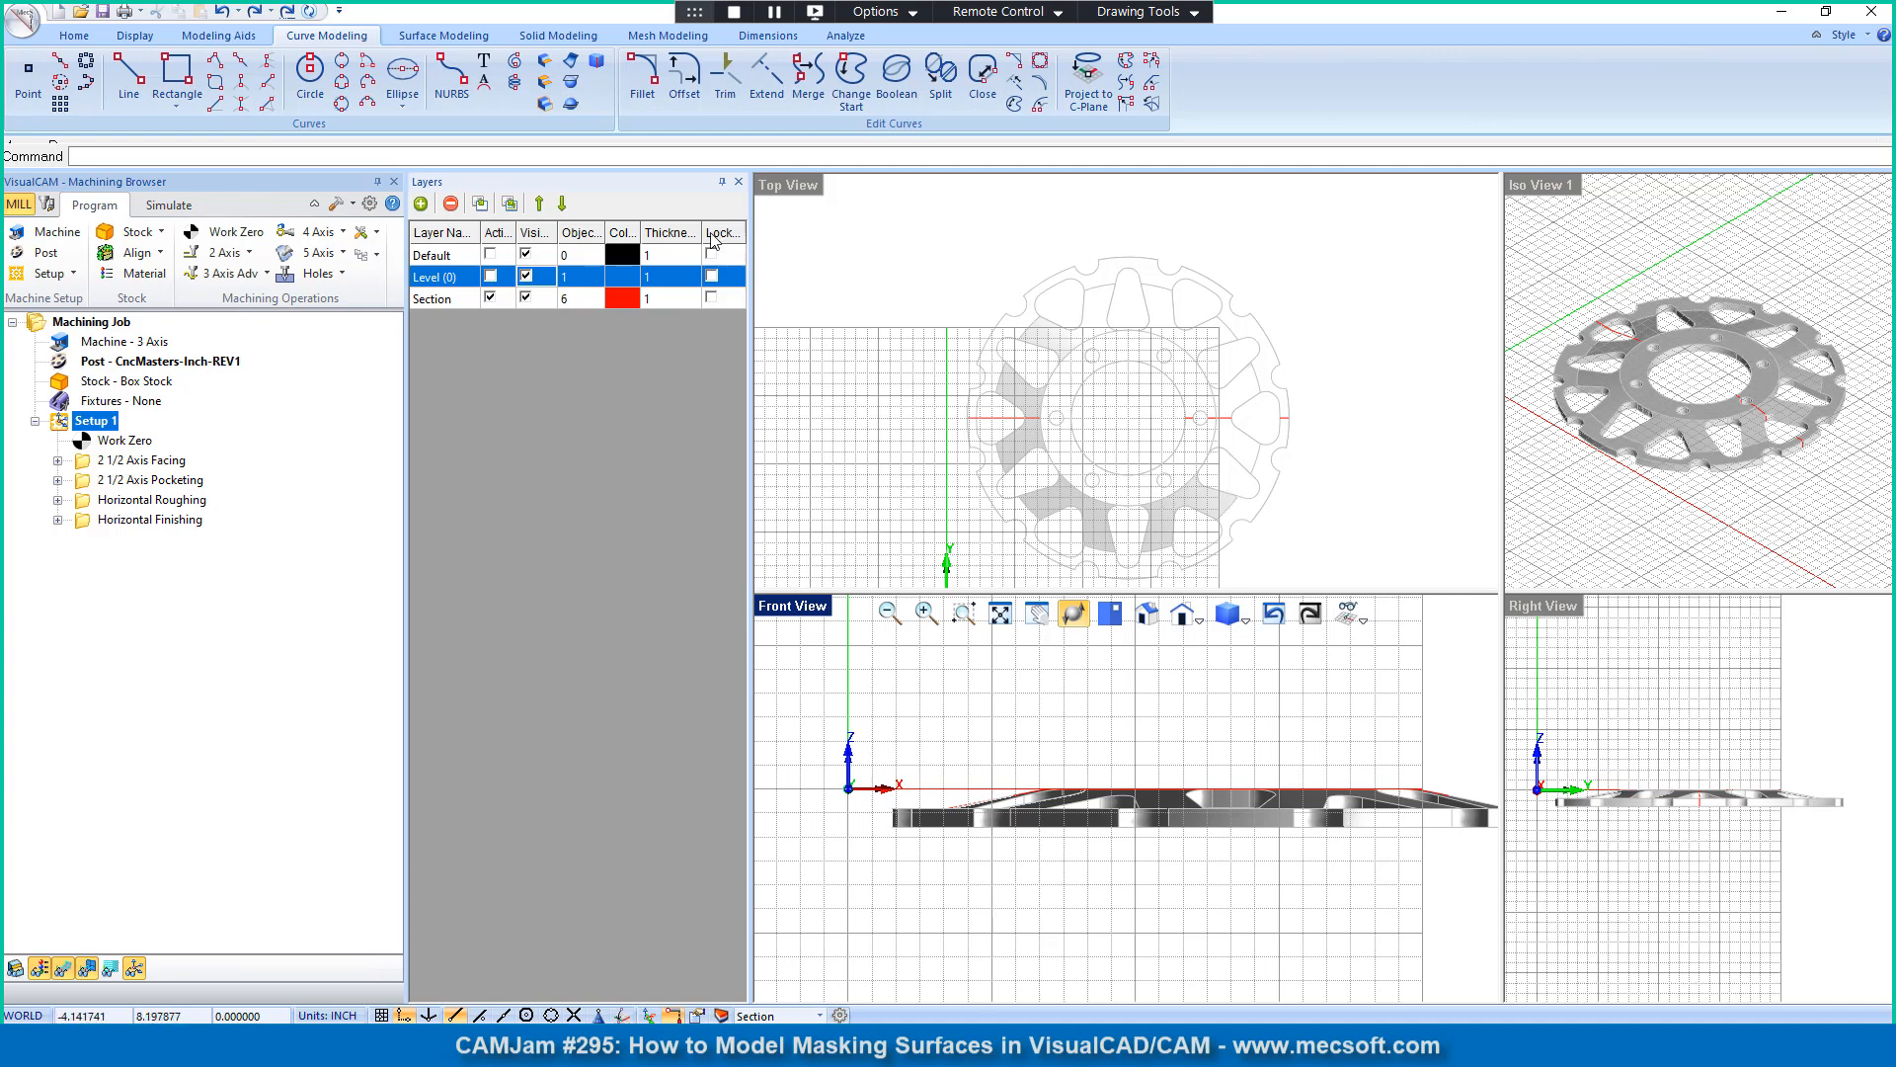
left_click(443, 36)
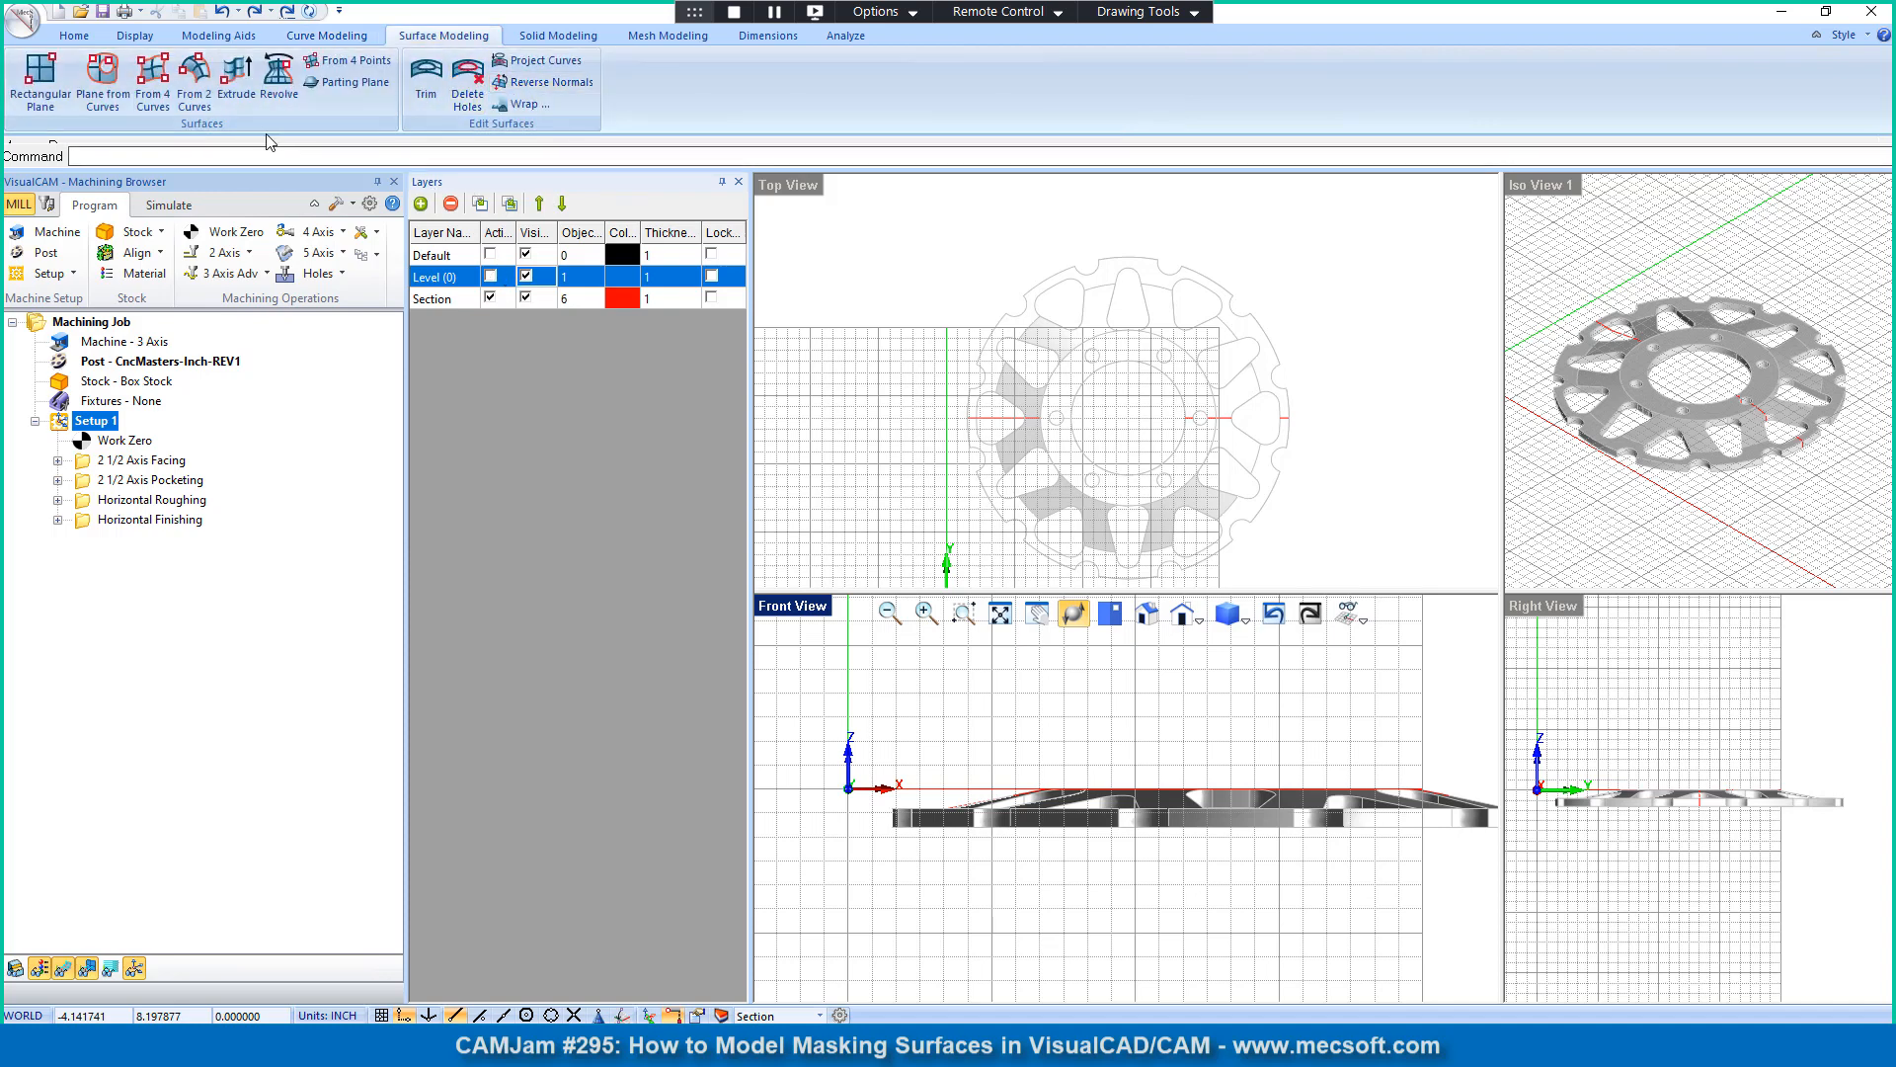
left_click(280, 79)
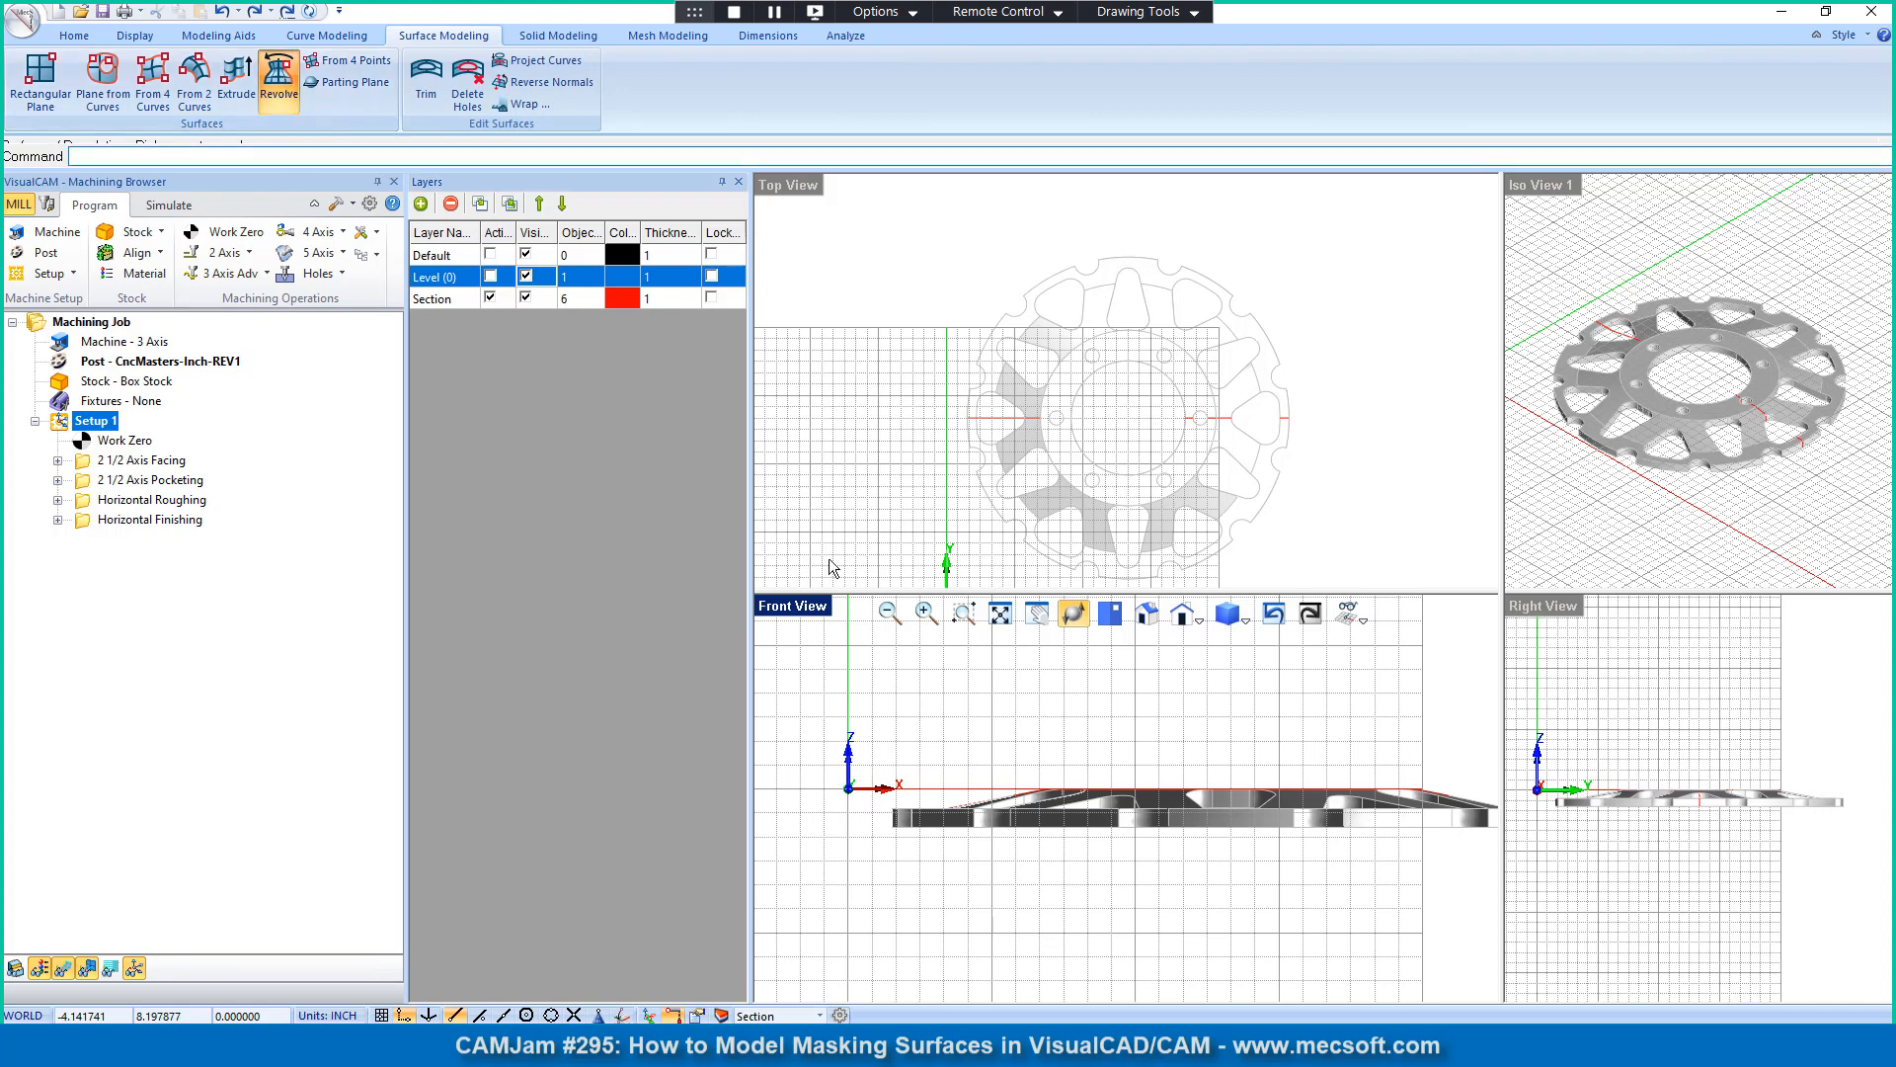
scroll(1017, 802, "up", 2)
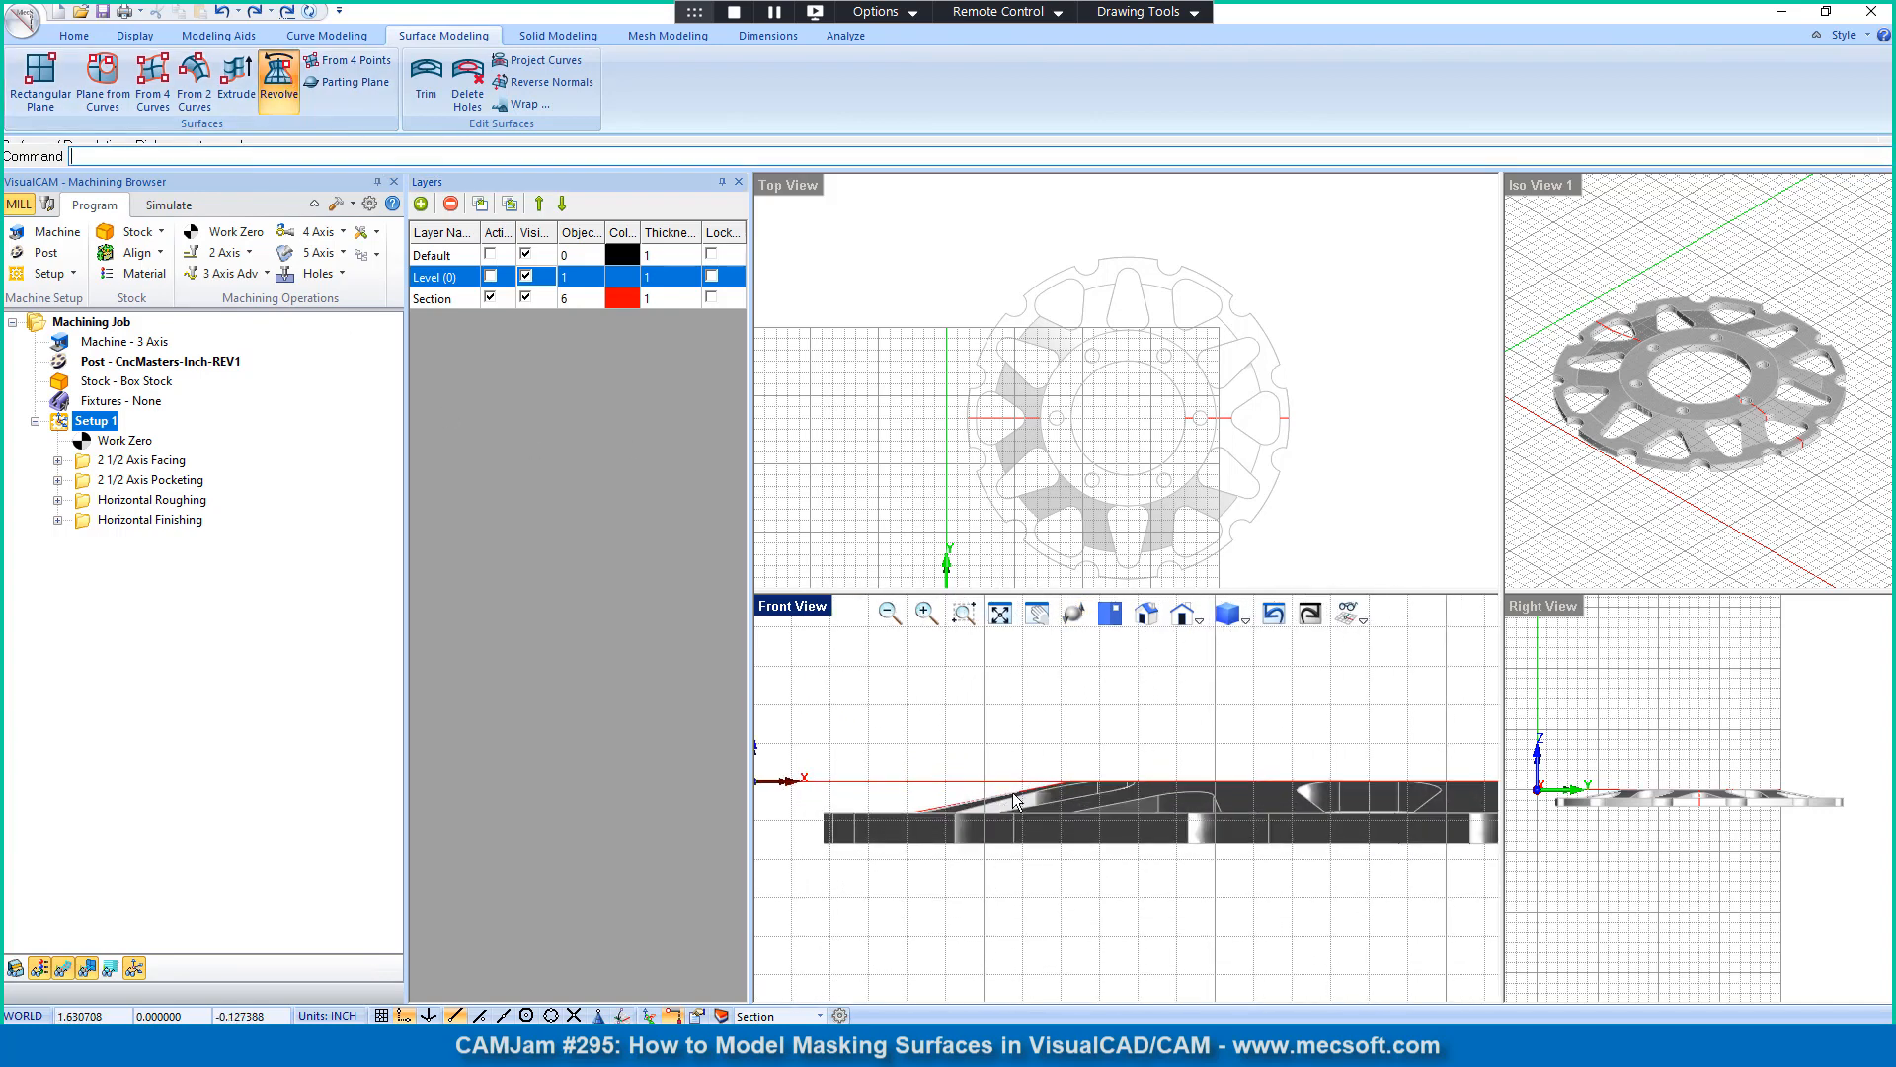
scroll(1016, 802, "up", 3)
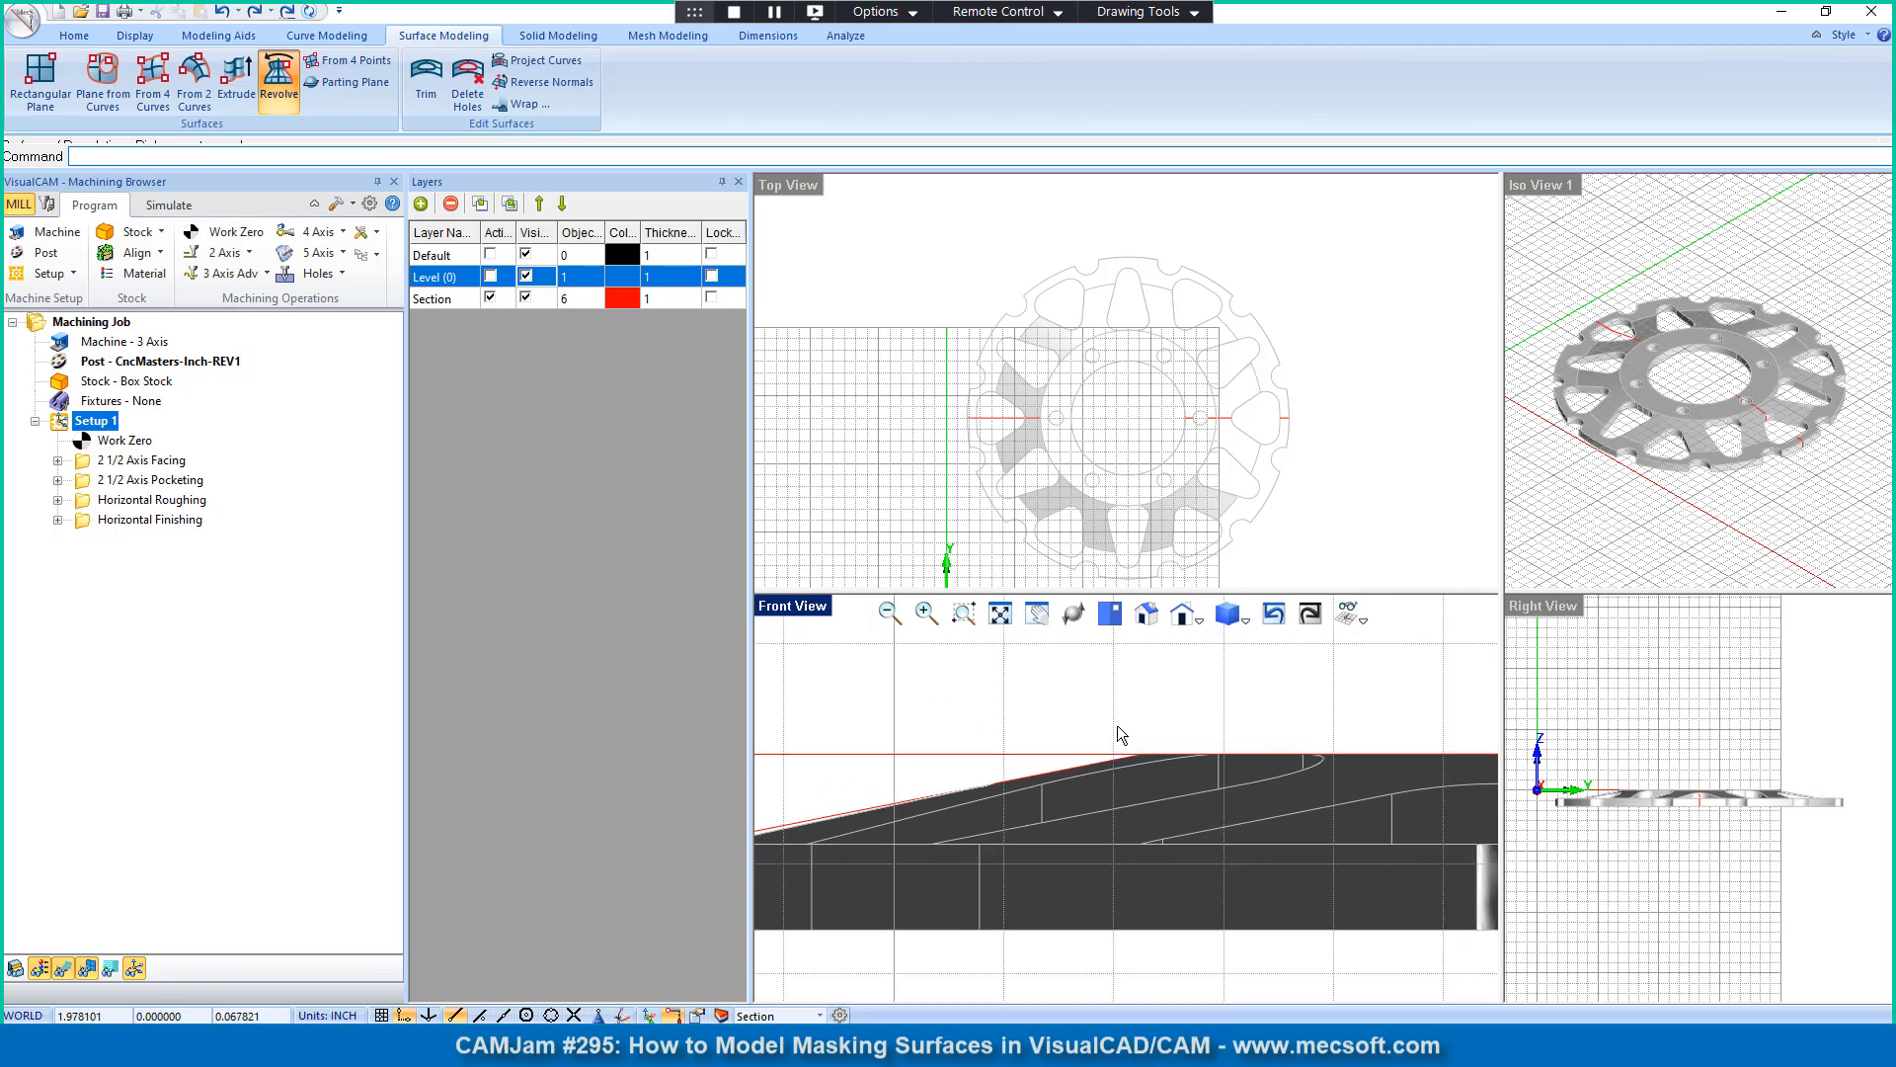
scroll(1121, 735, "down", 2)
scroll(930, 783, "down", 2)
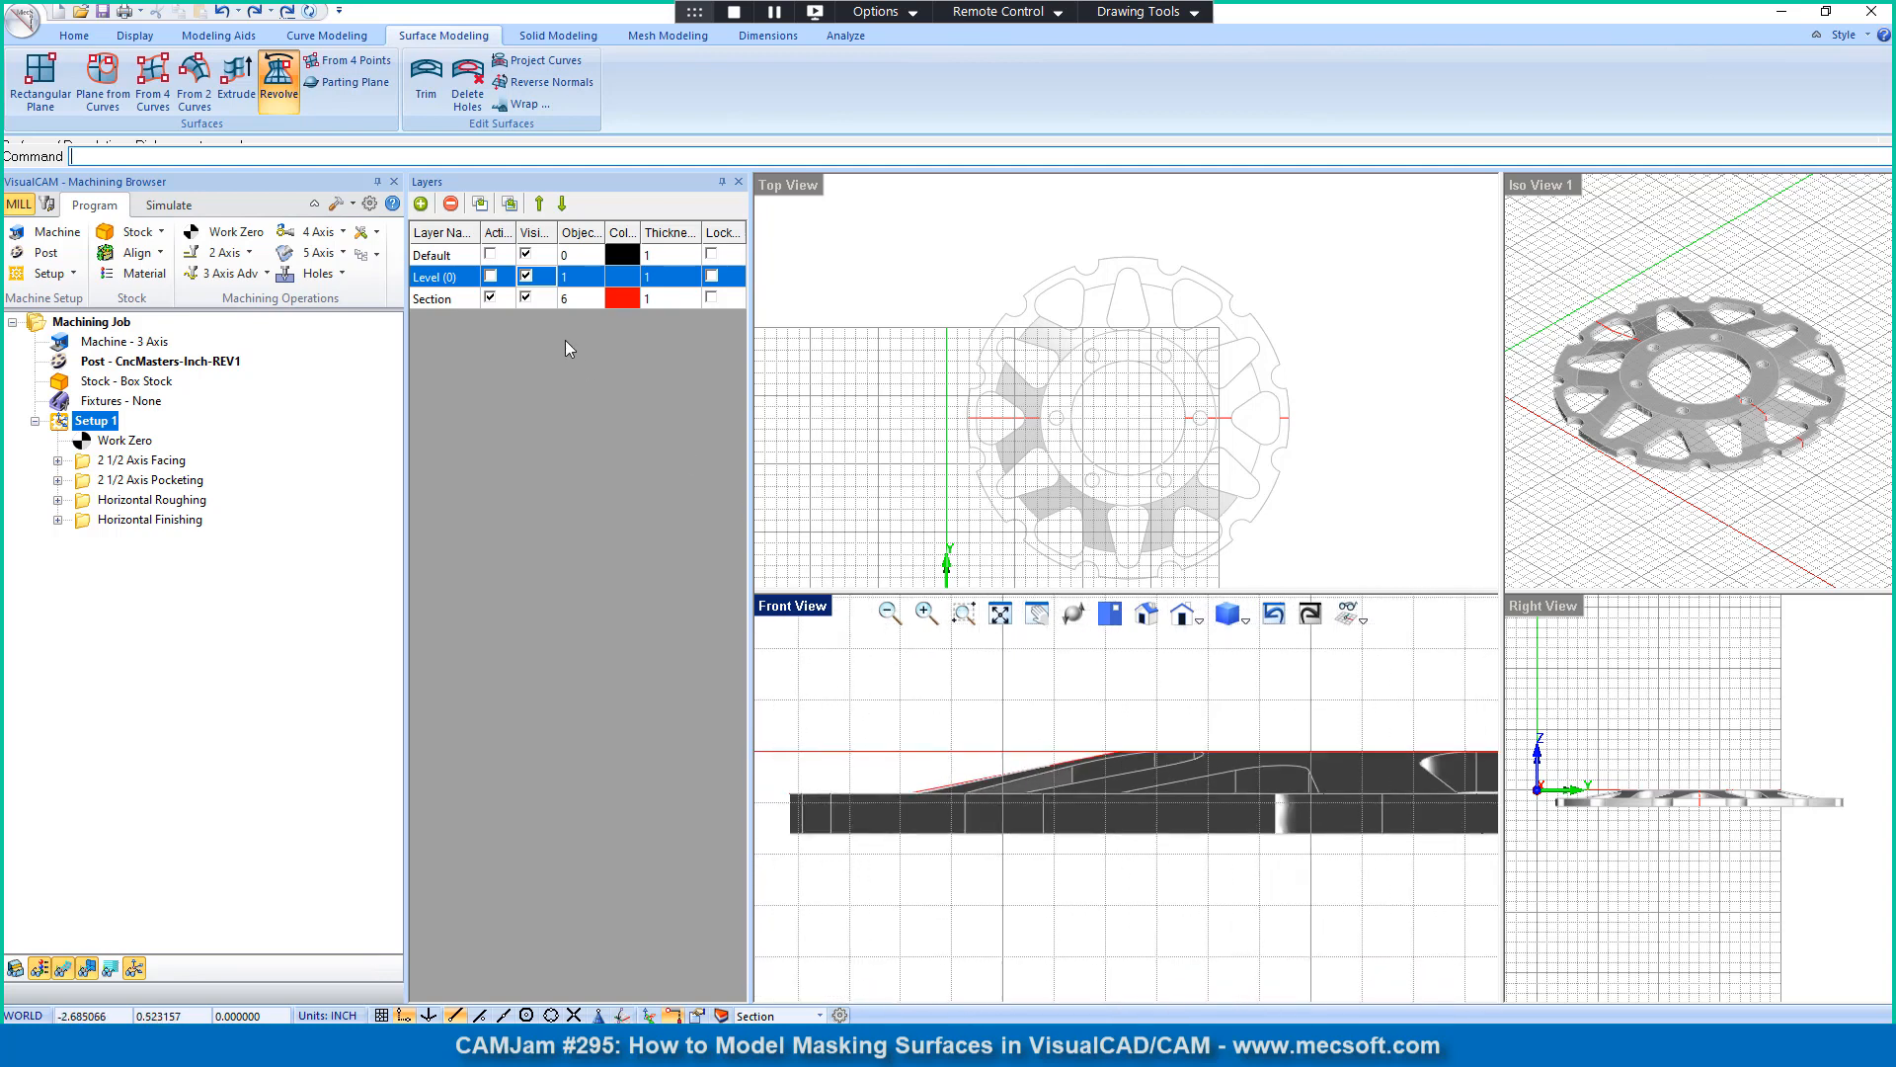
left_click(527, 277)
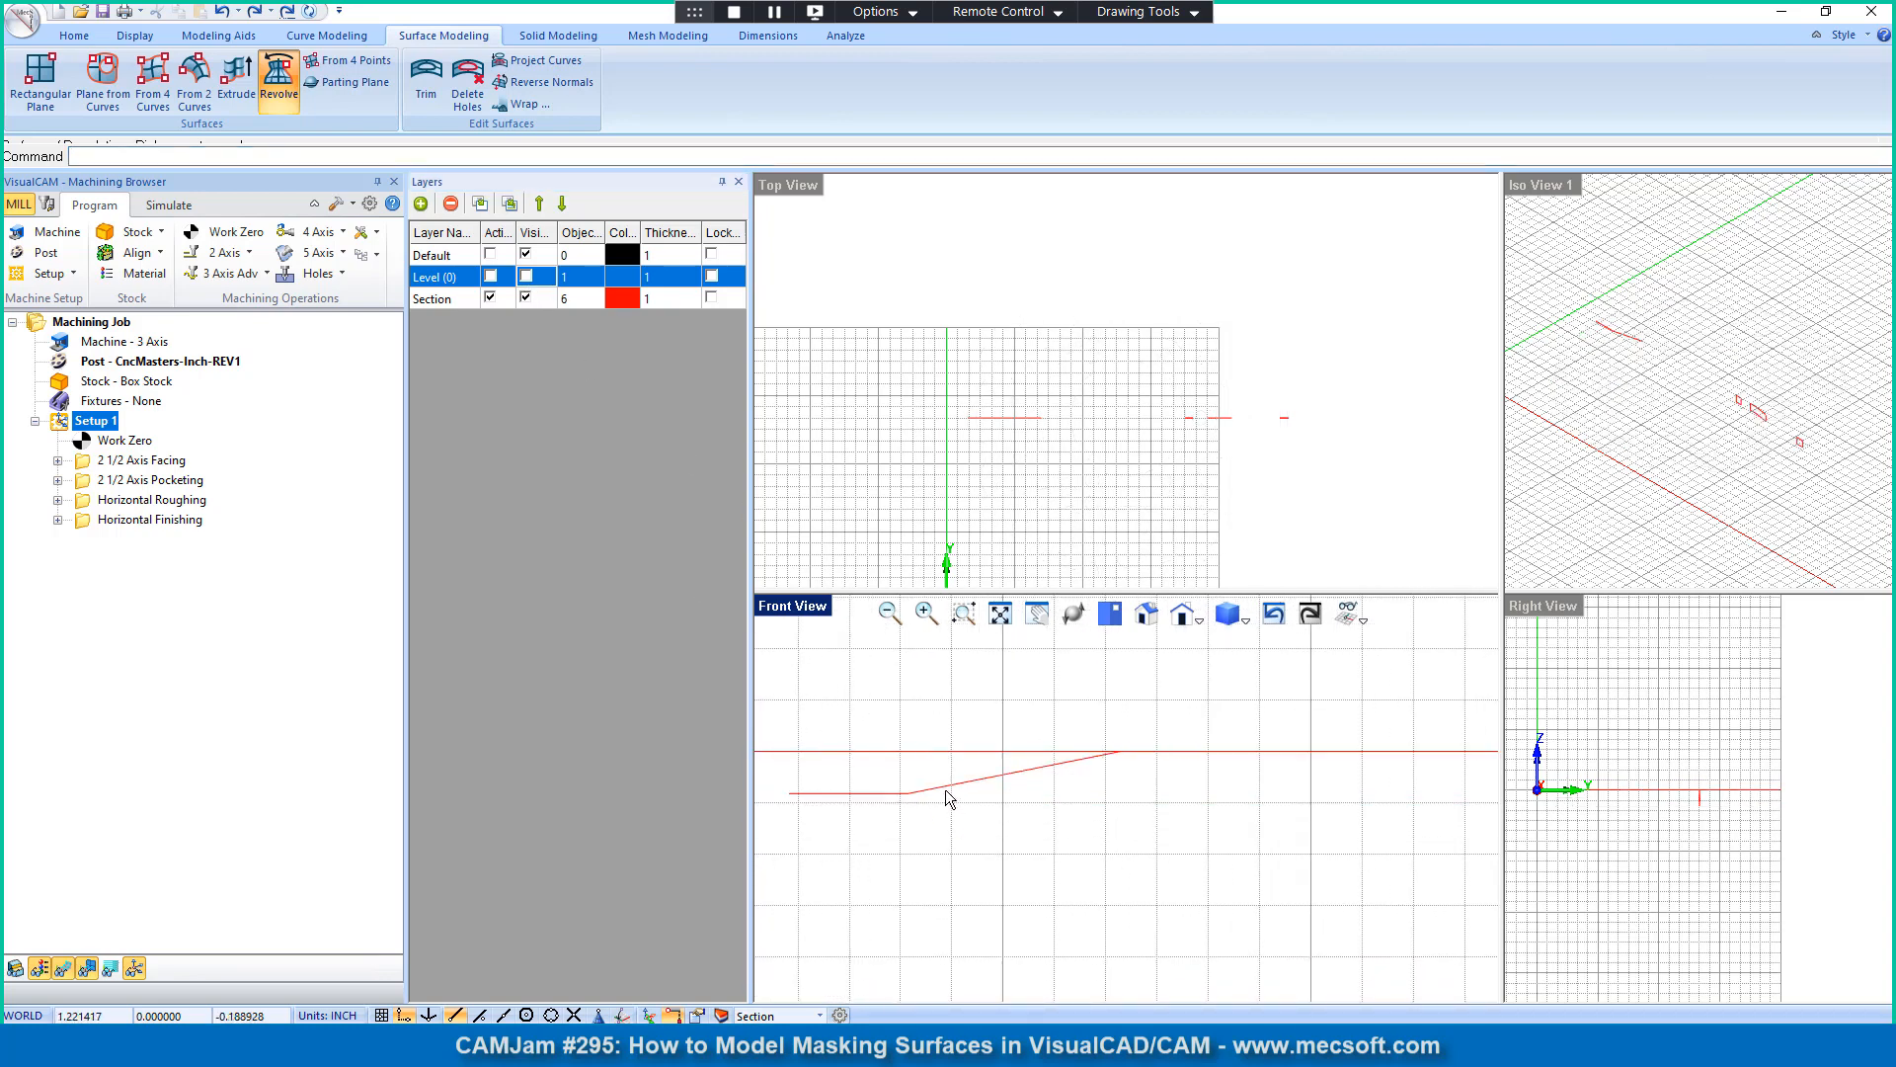
left_click(943, 790)
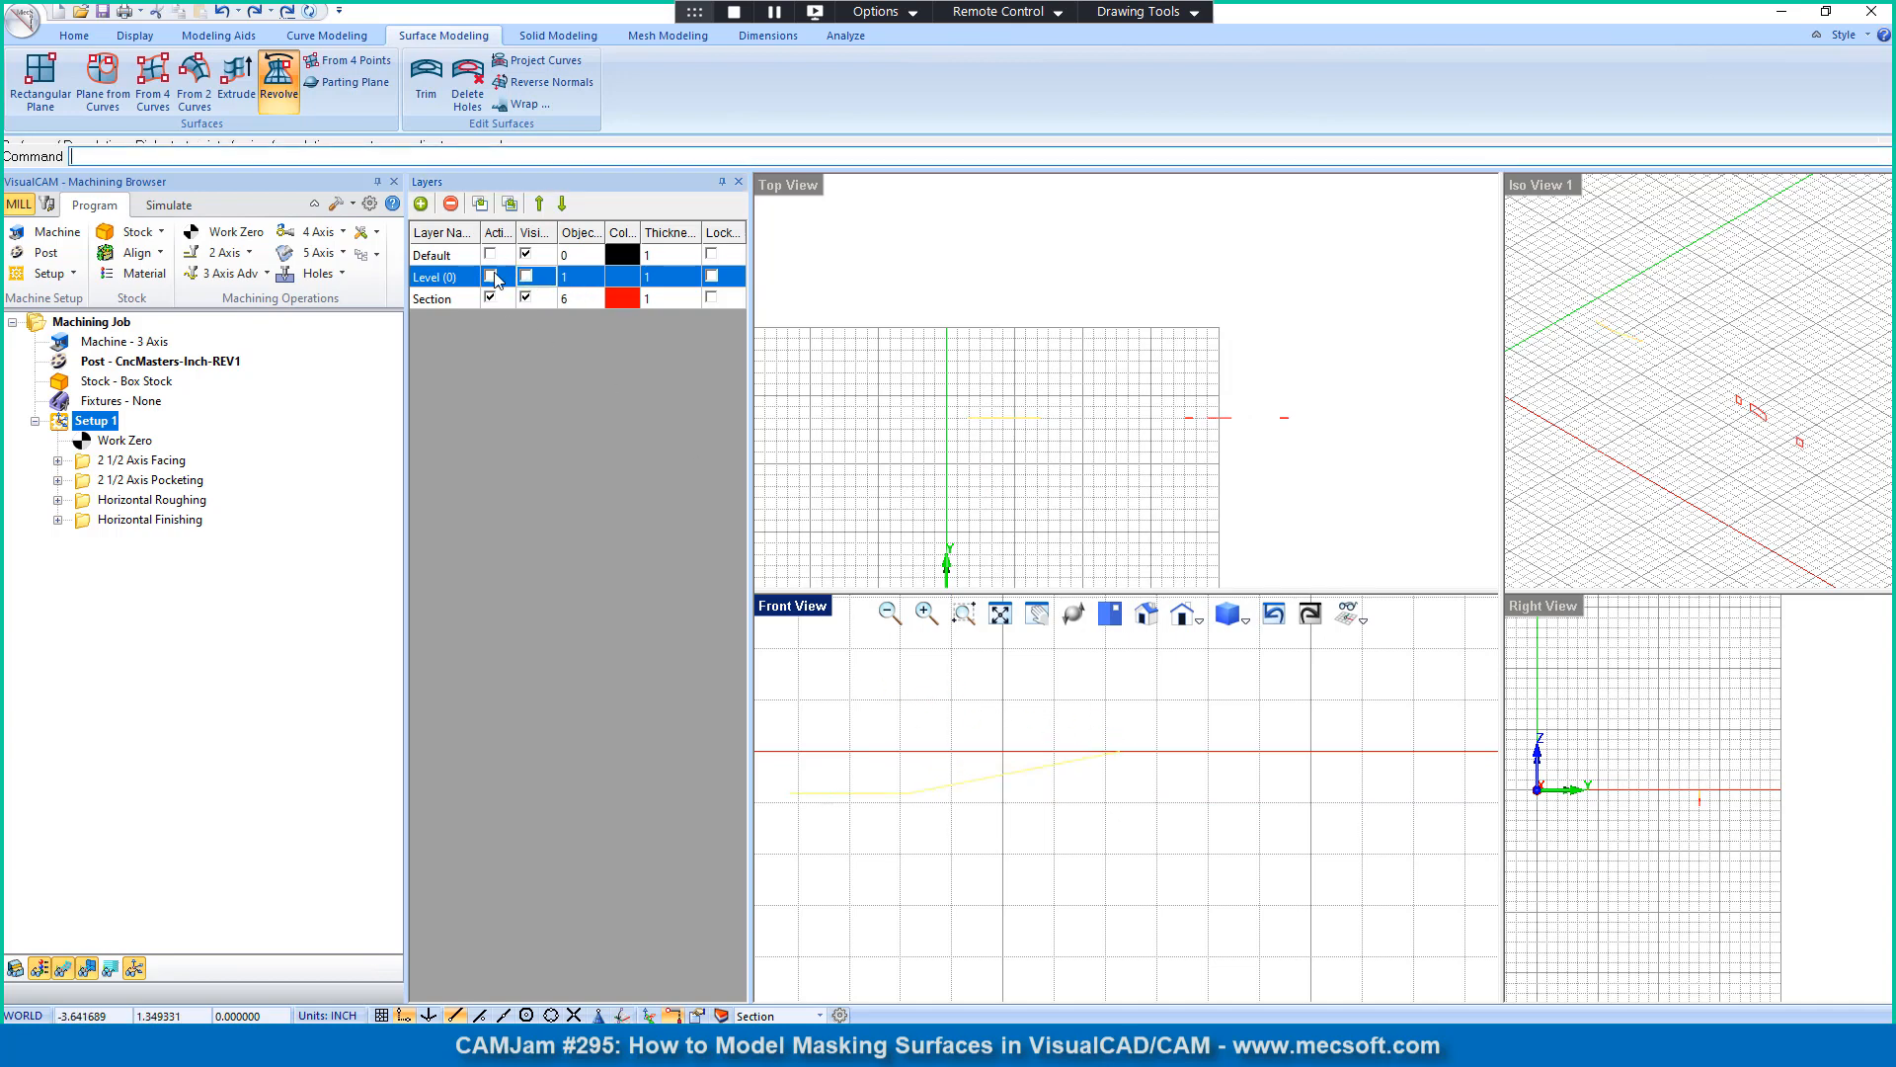
left_click(526, 277)
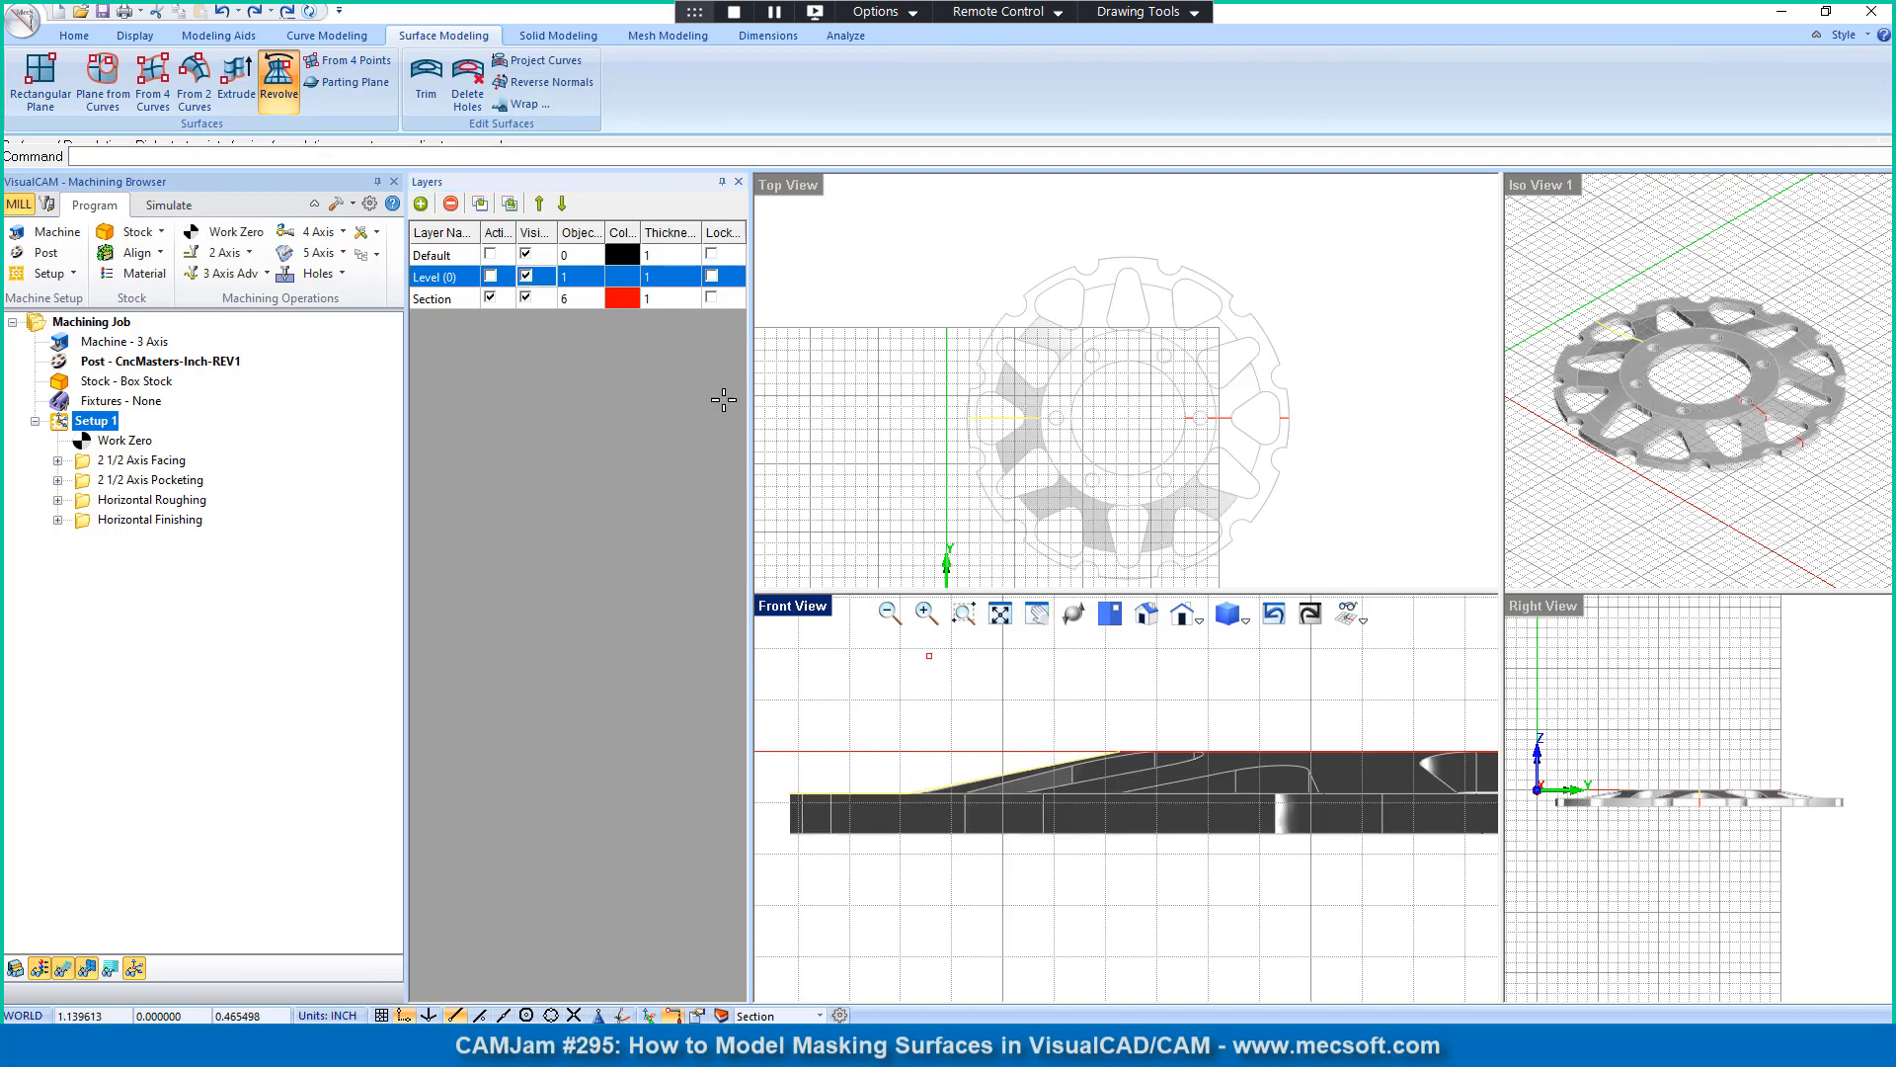
Step: Enlarge the command history area and turn on the Center object snap, leaving the unfinished surface of revolution
left_click_drag(301, 169, 302, 239)
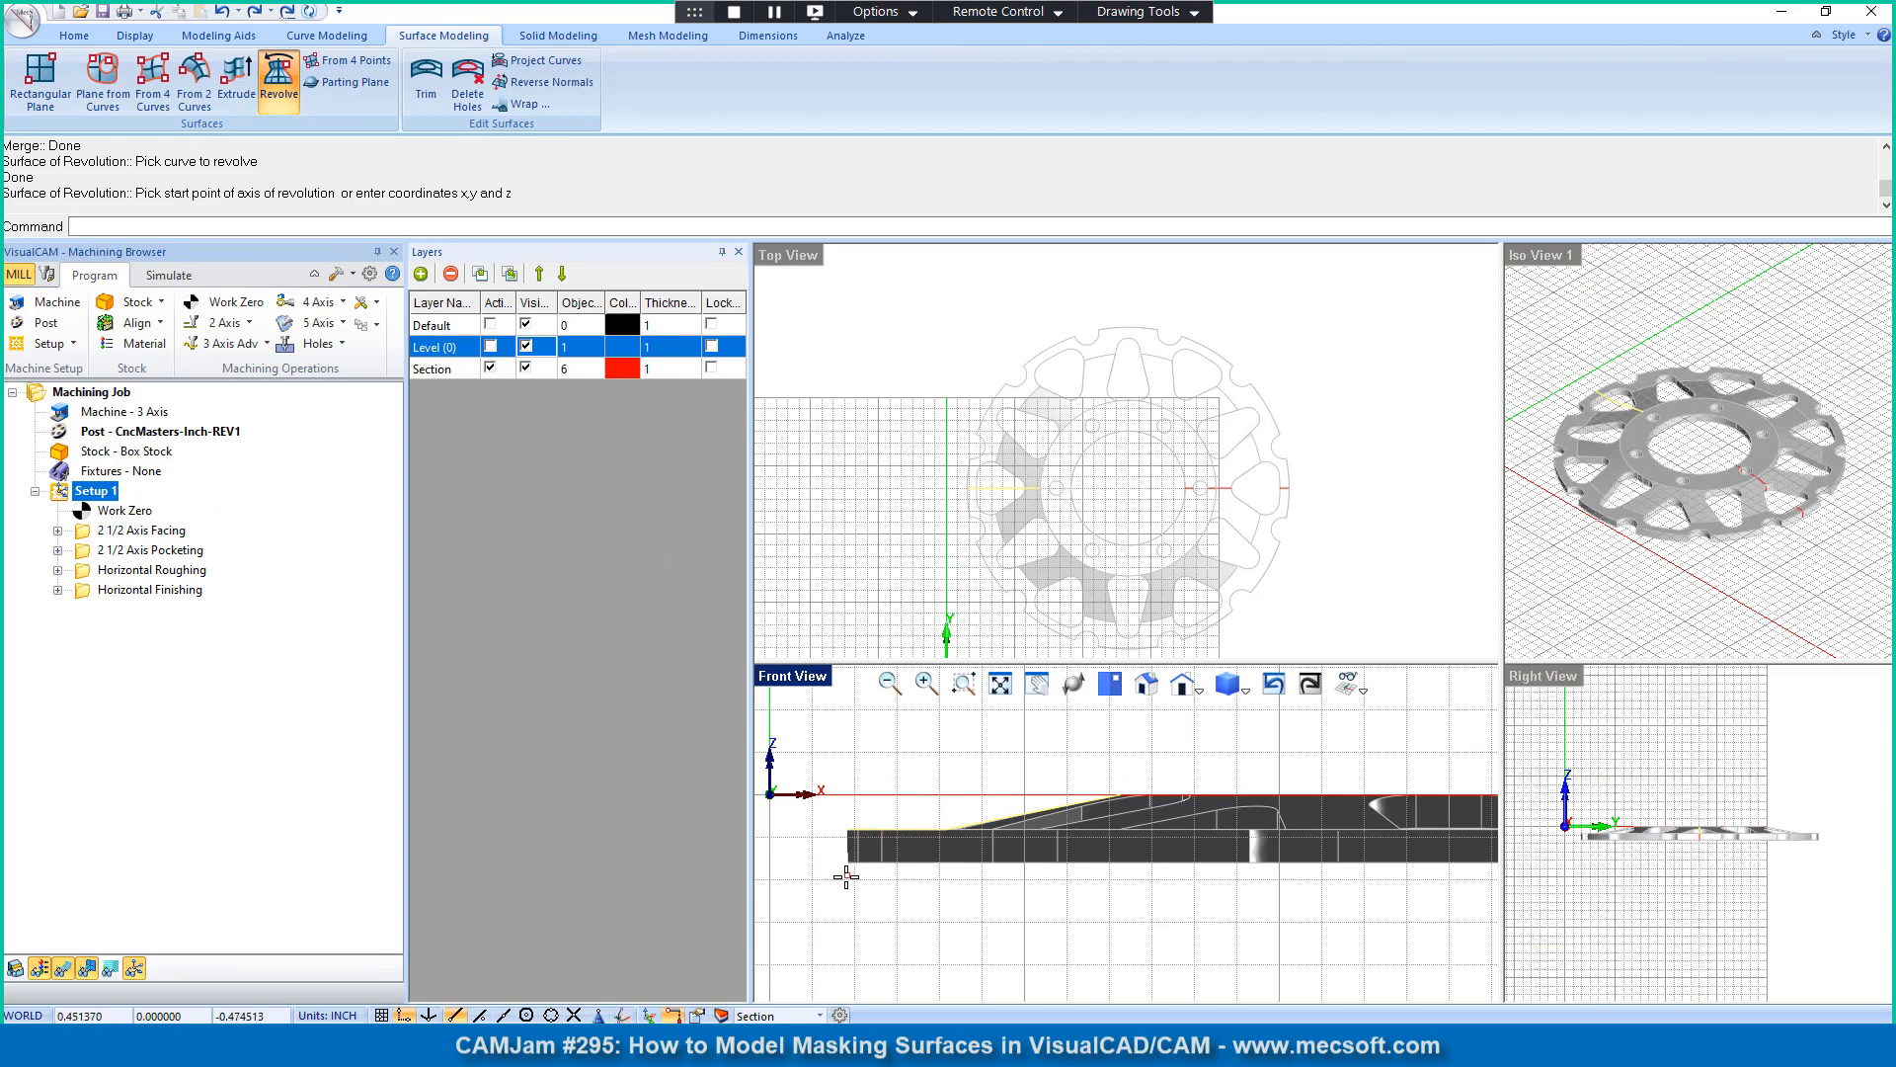
scroll(846, 876, "down", 3)
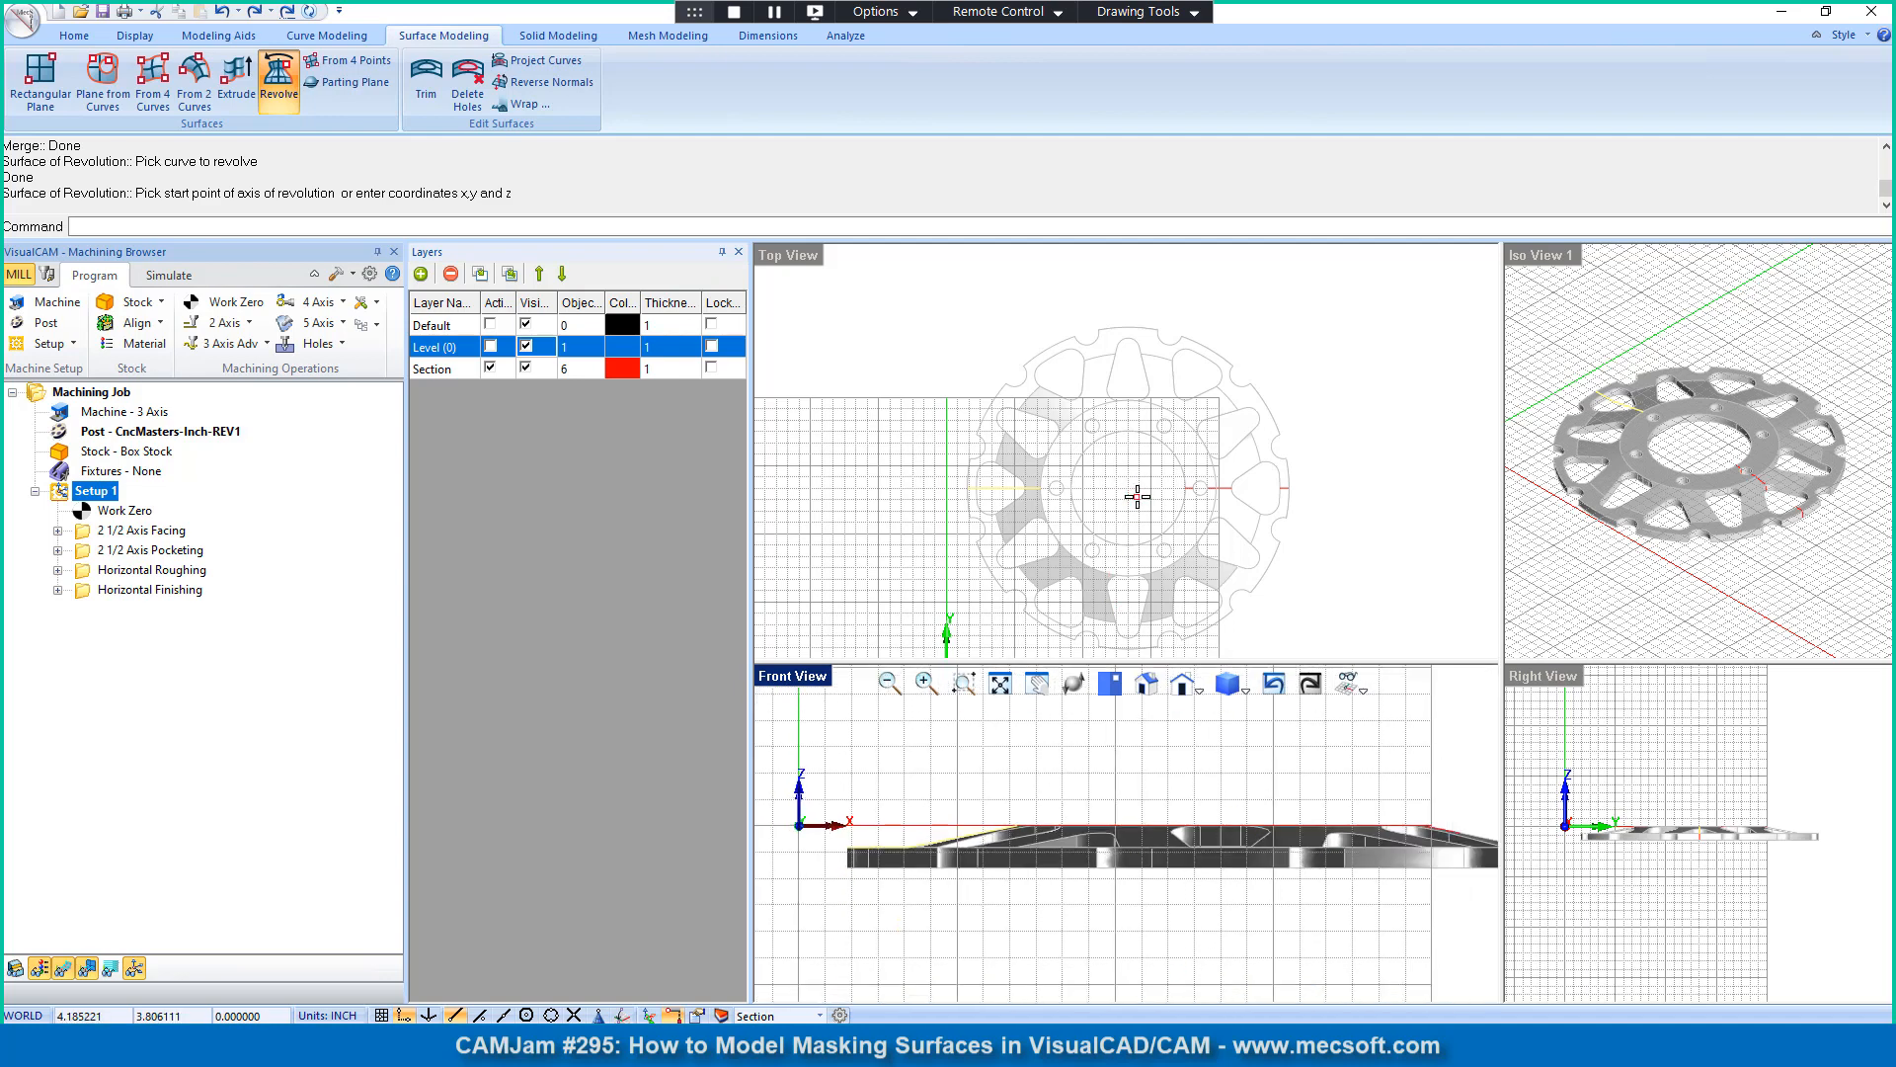
left_click(526, 1017)
key("Escape")
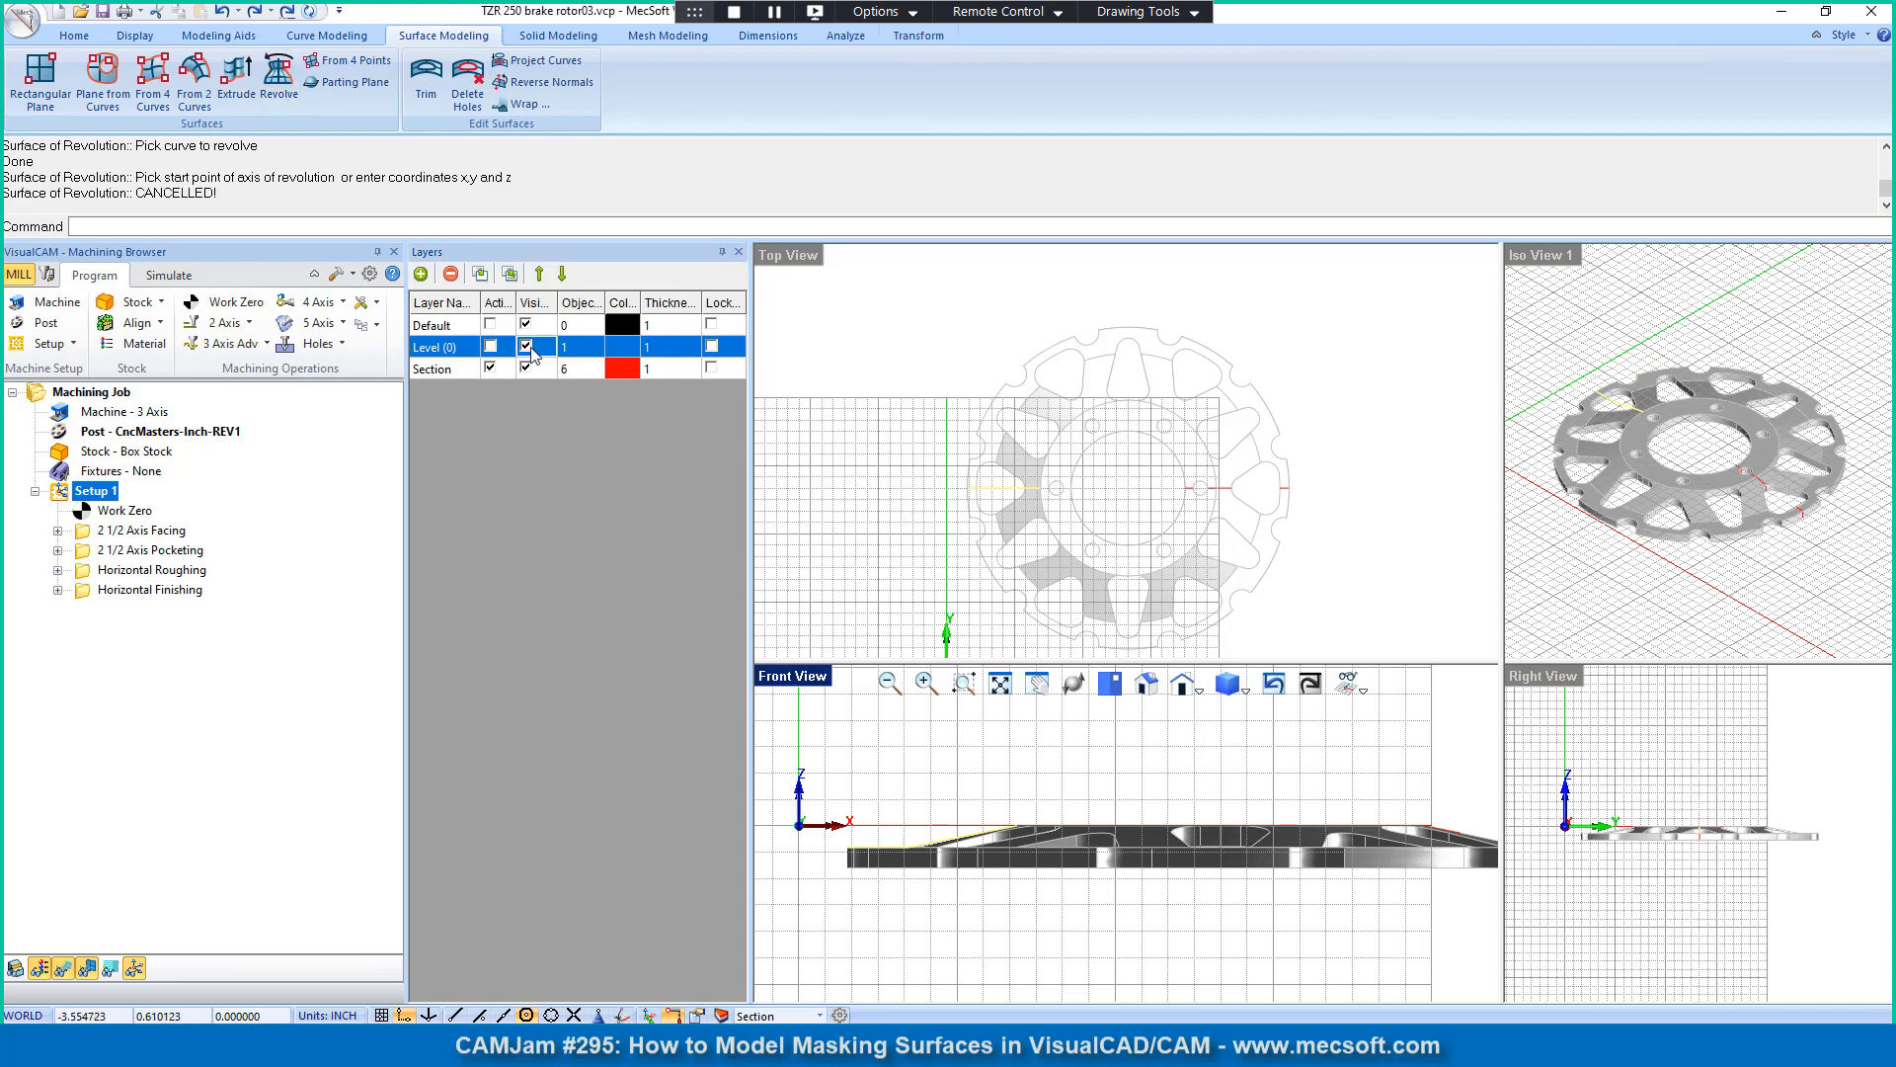
Step: Draw a vertical line about 1 inch long from the rotor's center upward in the Front View
left_click(526, 347)
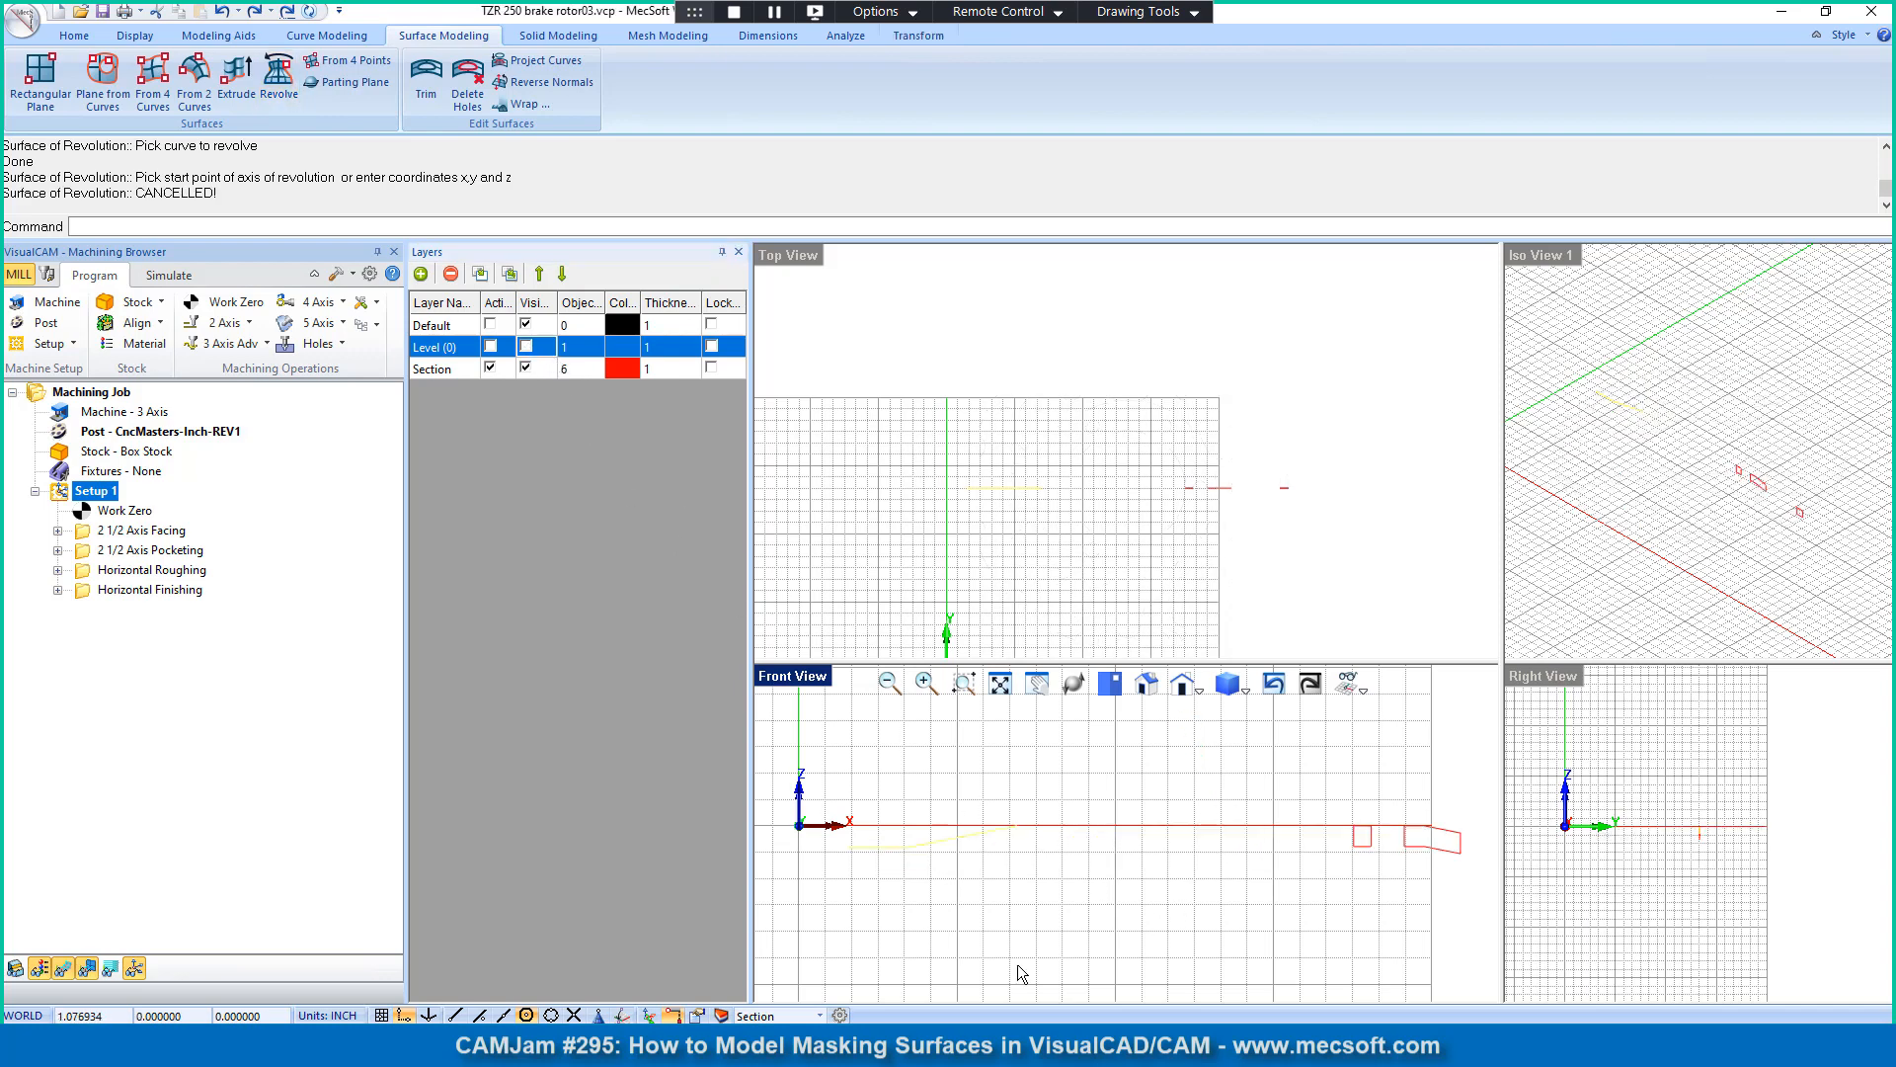
left_click(528, 348)
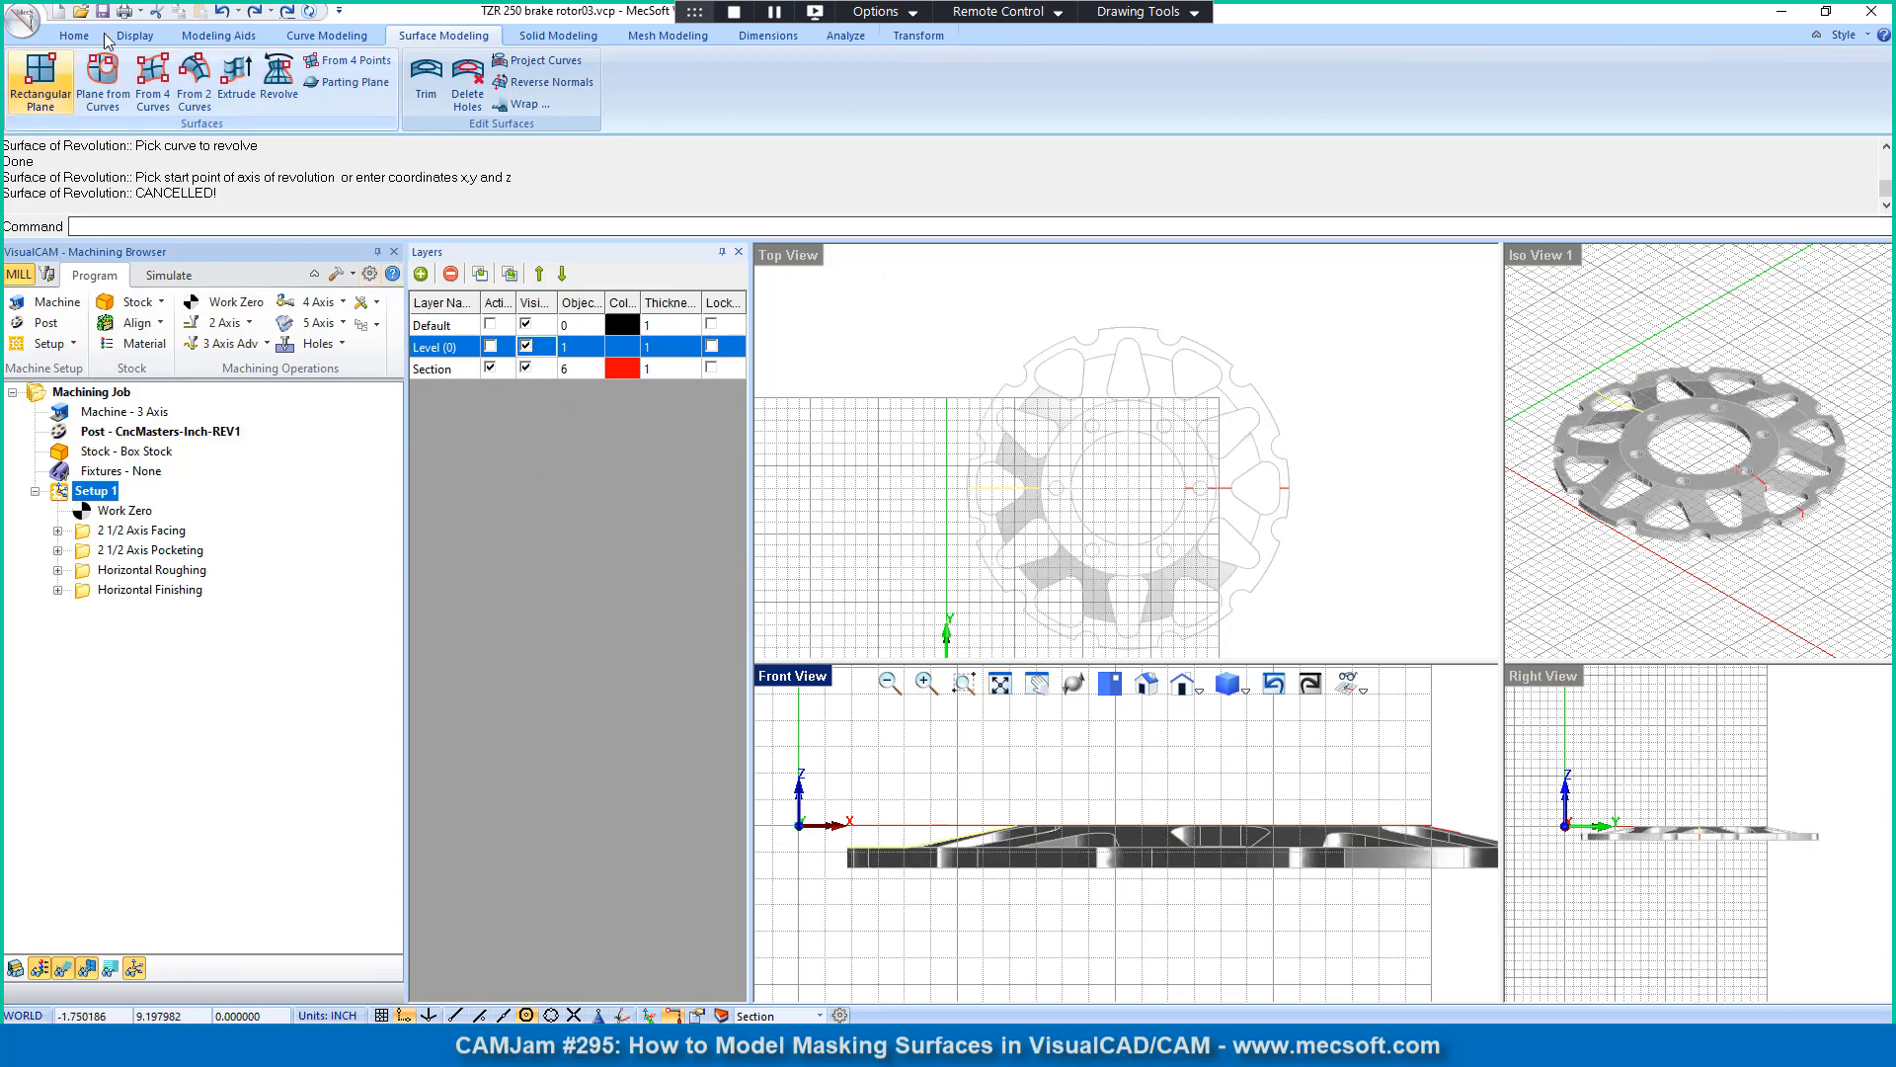
left_click(324, 38)
left_click(122, 81)
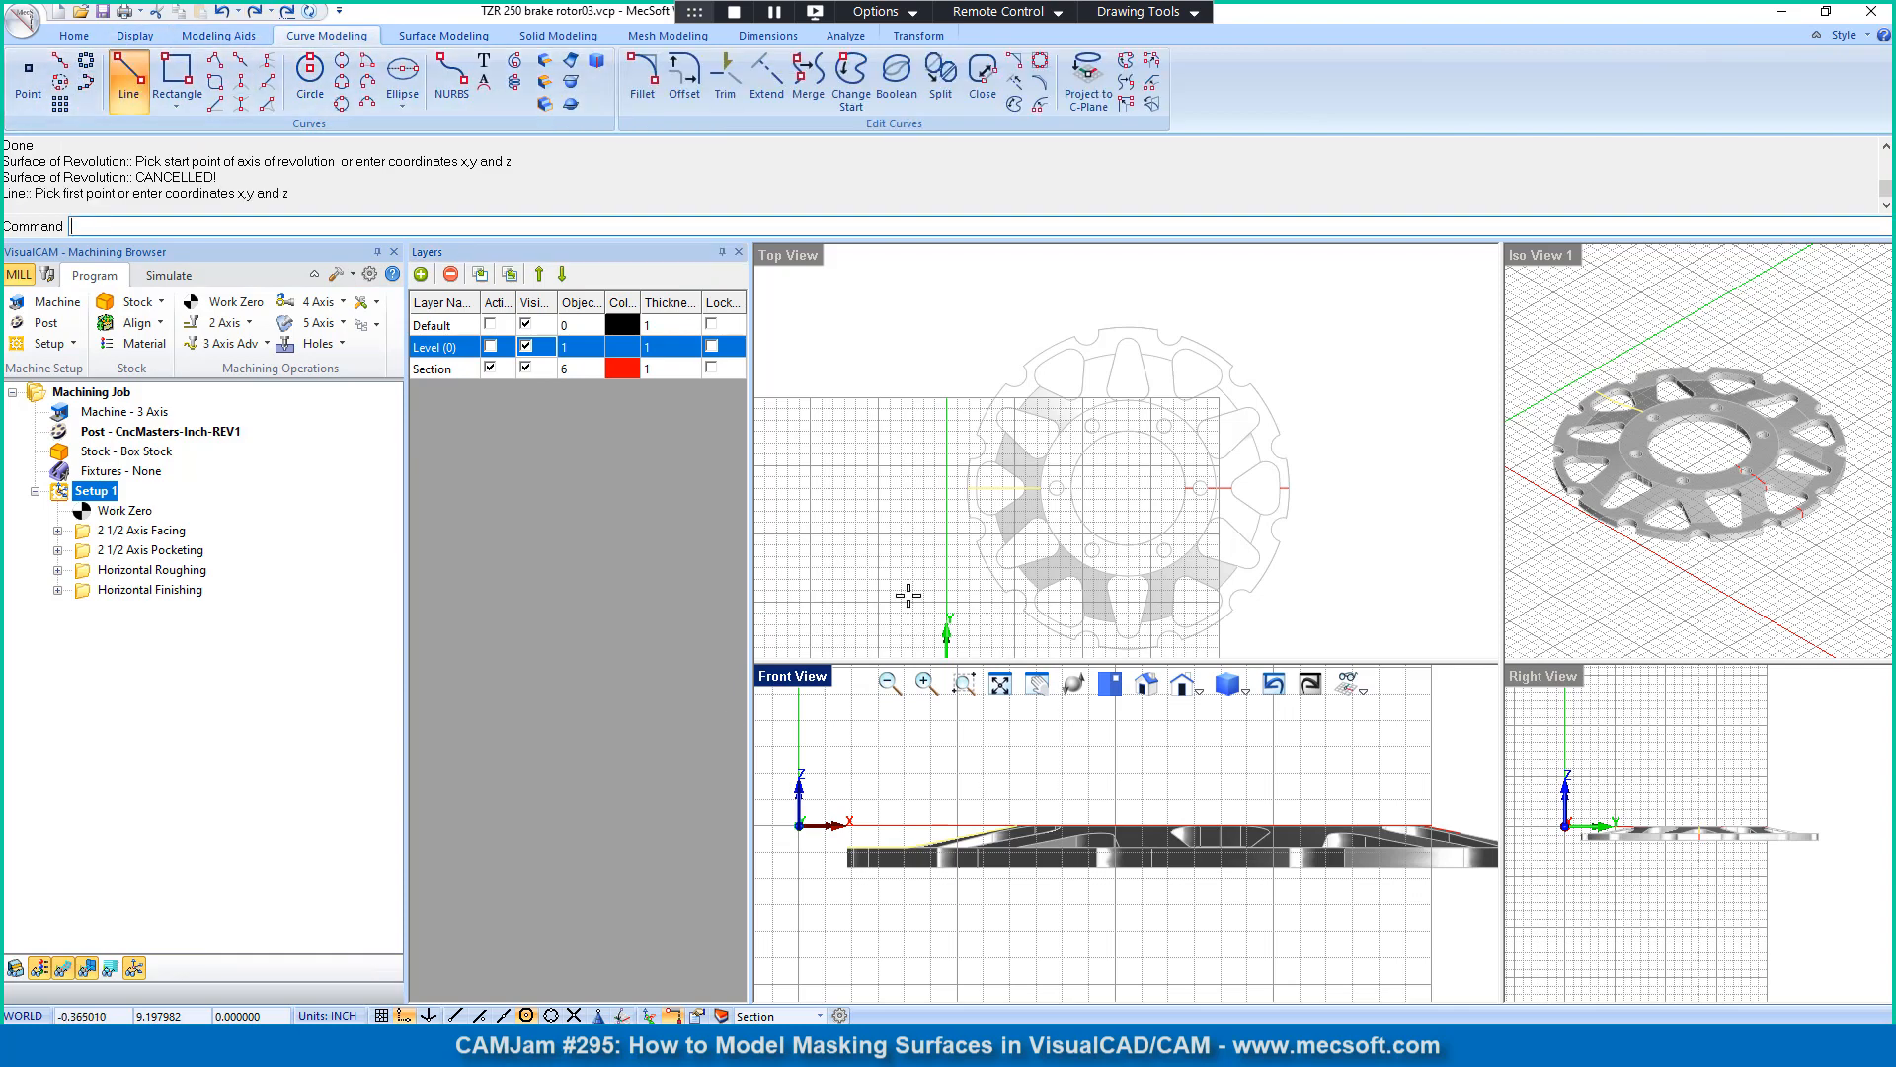
left_click(1155, 435)
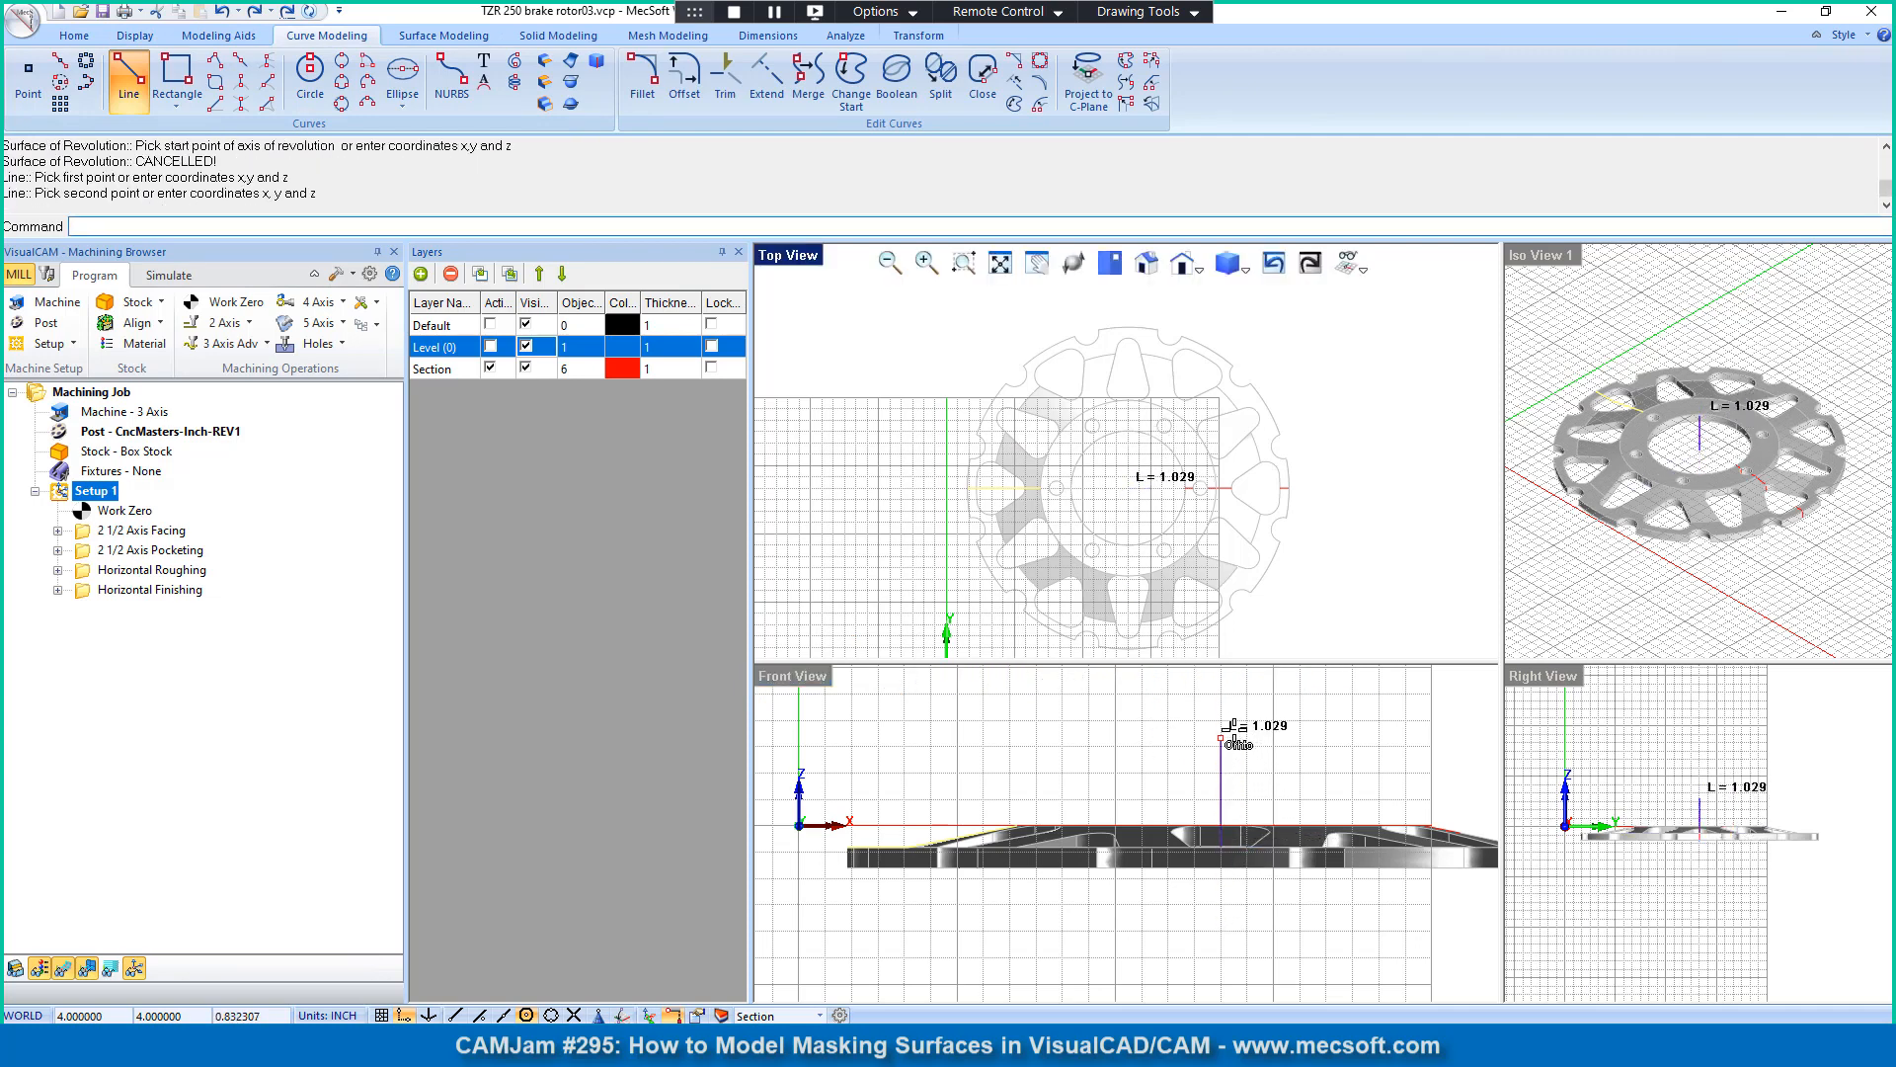
left_click(1228, 693)
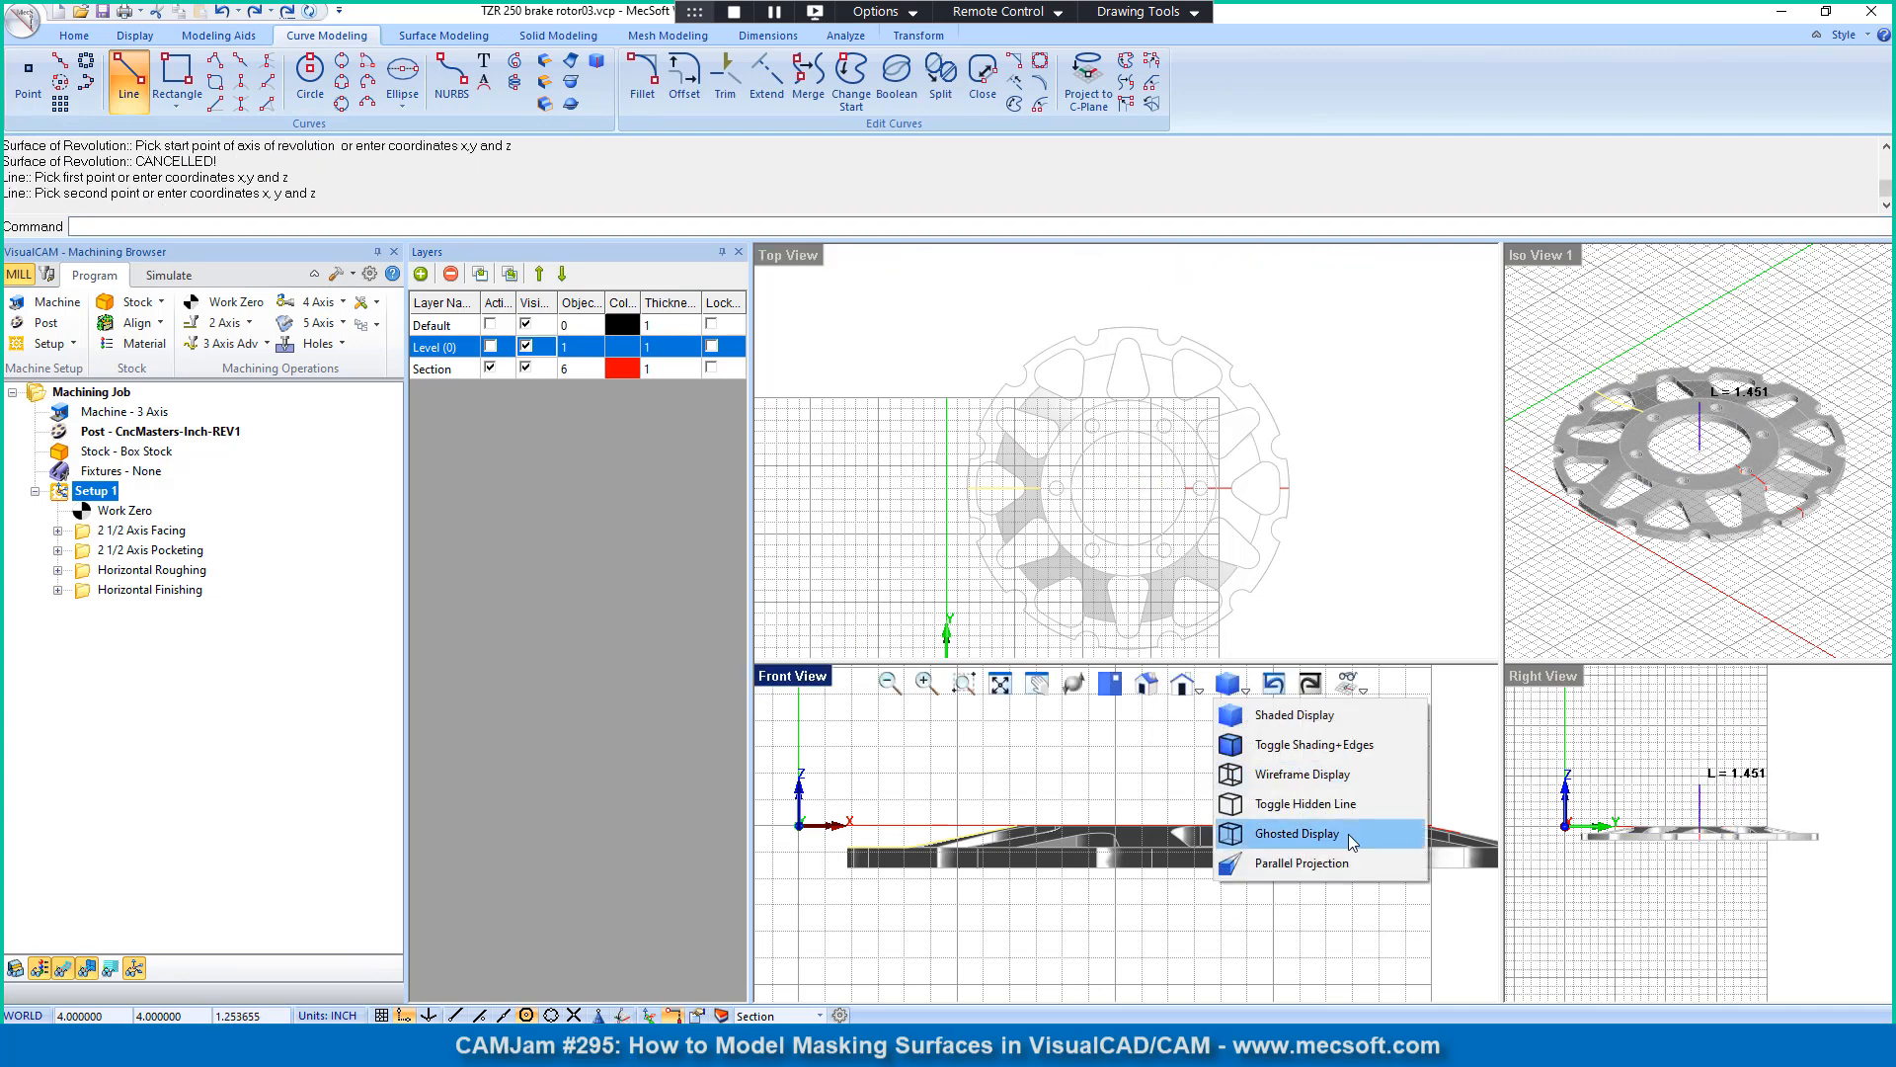
left_click(1220, 733)
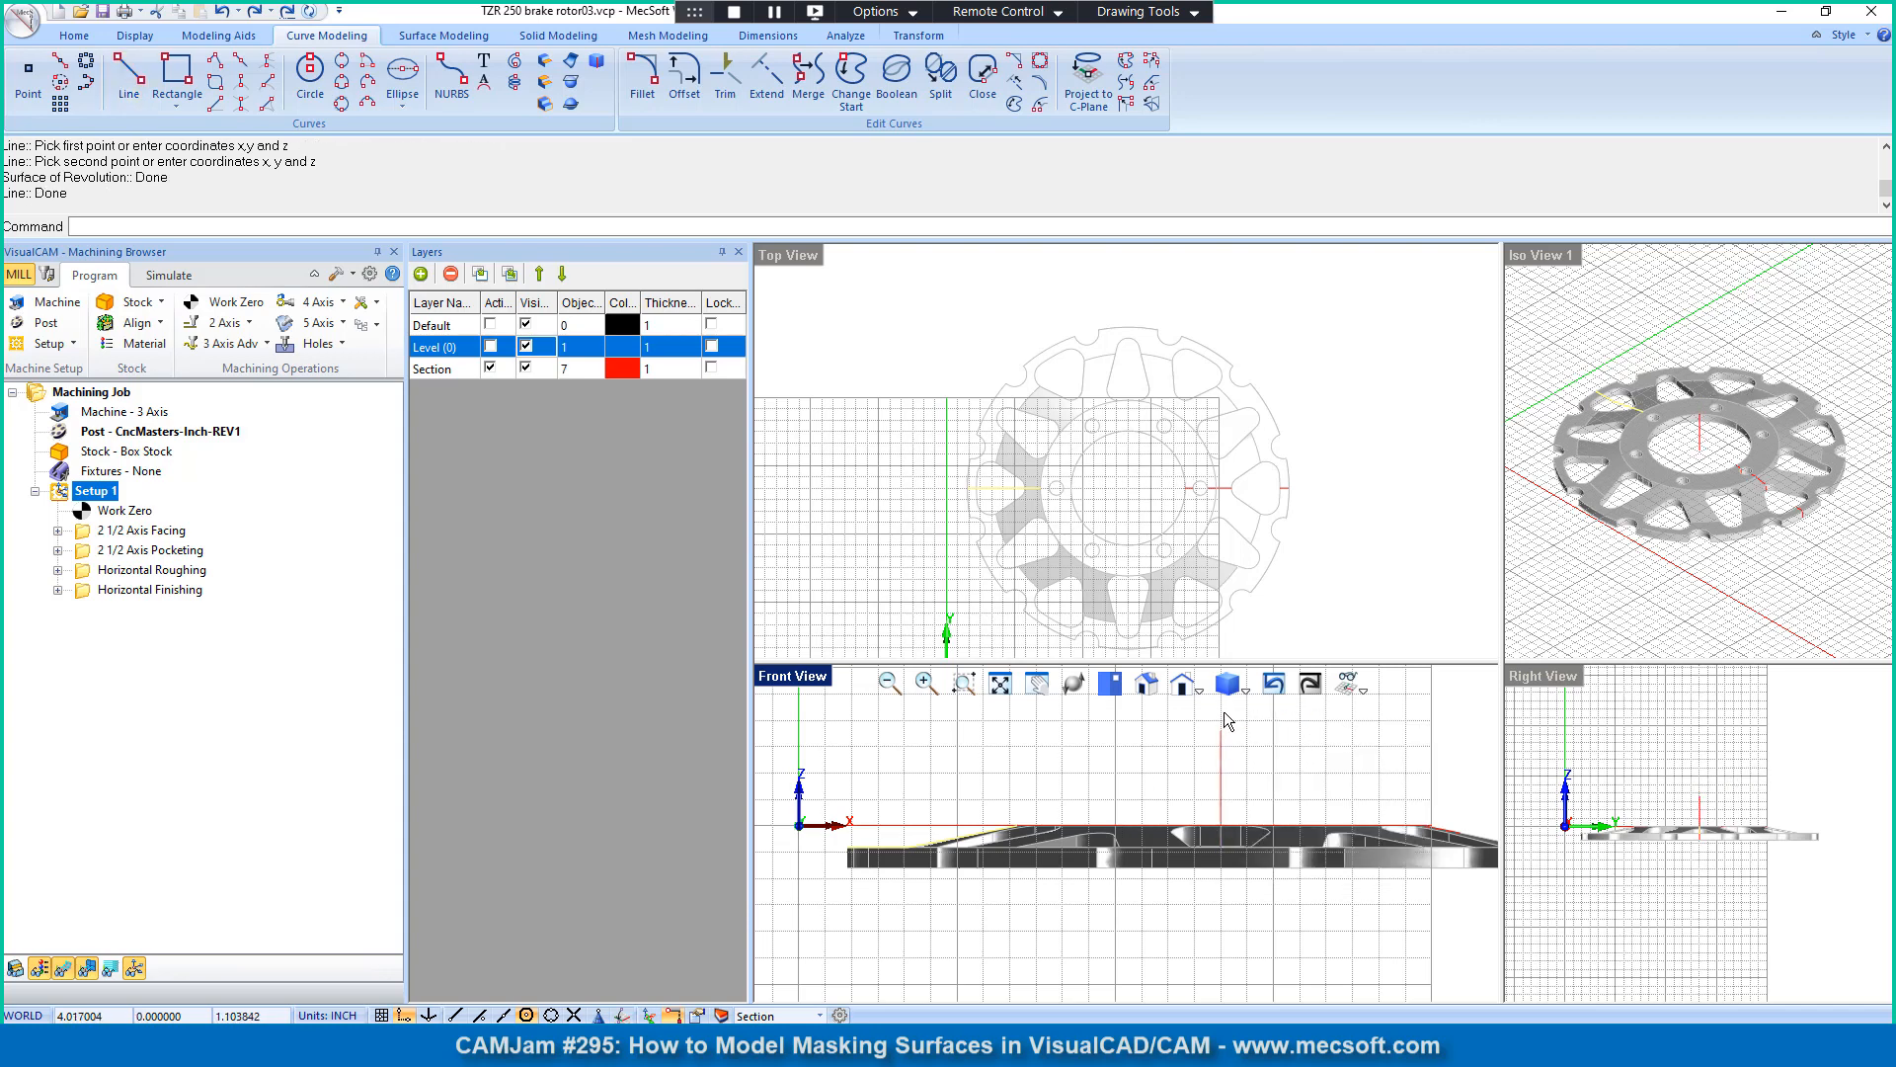
Step: Hide the Level (0) layer and draw a horizontal line from the profile's upper end to just past the vertical center line
left_click(526, 347)
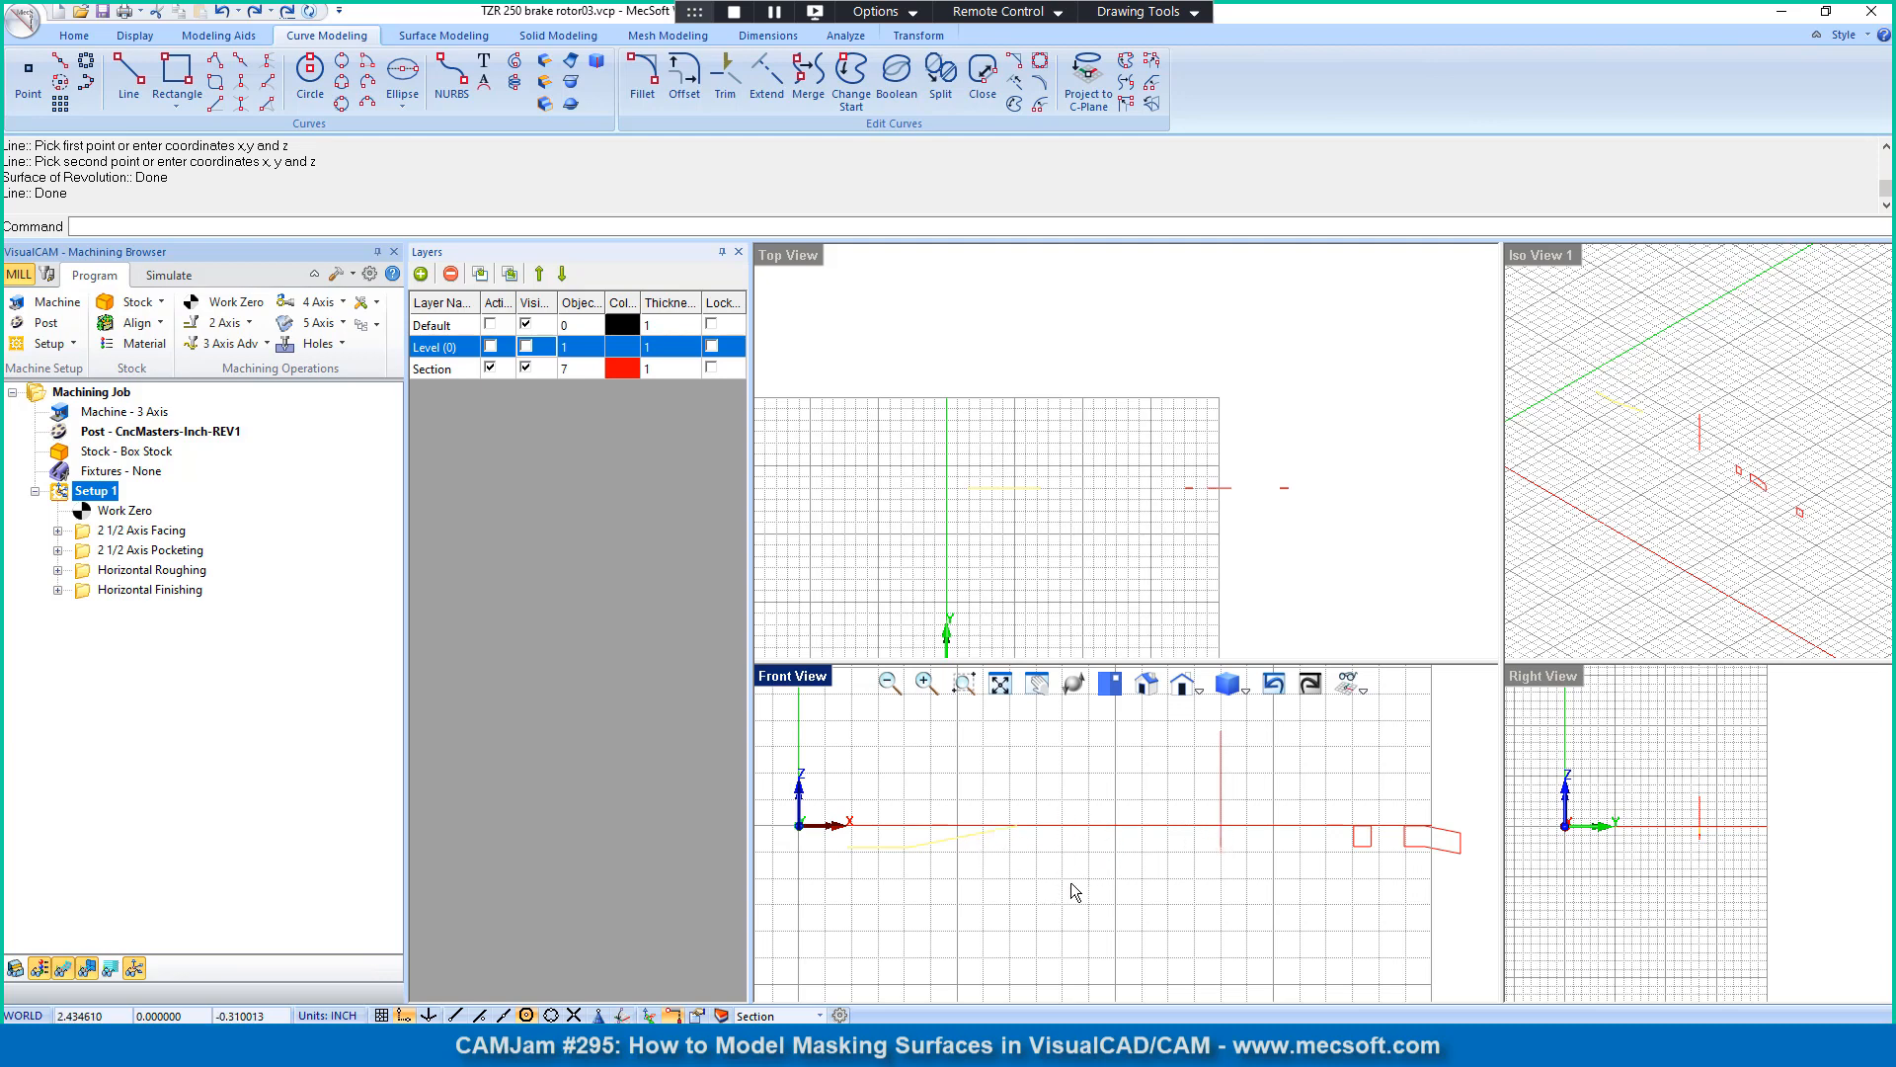
left_click(1282, 824)
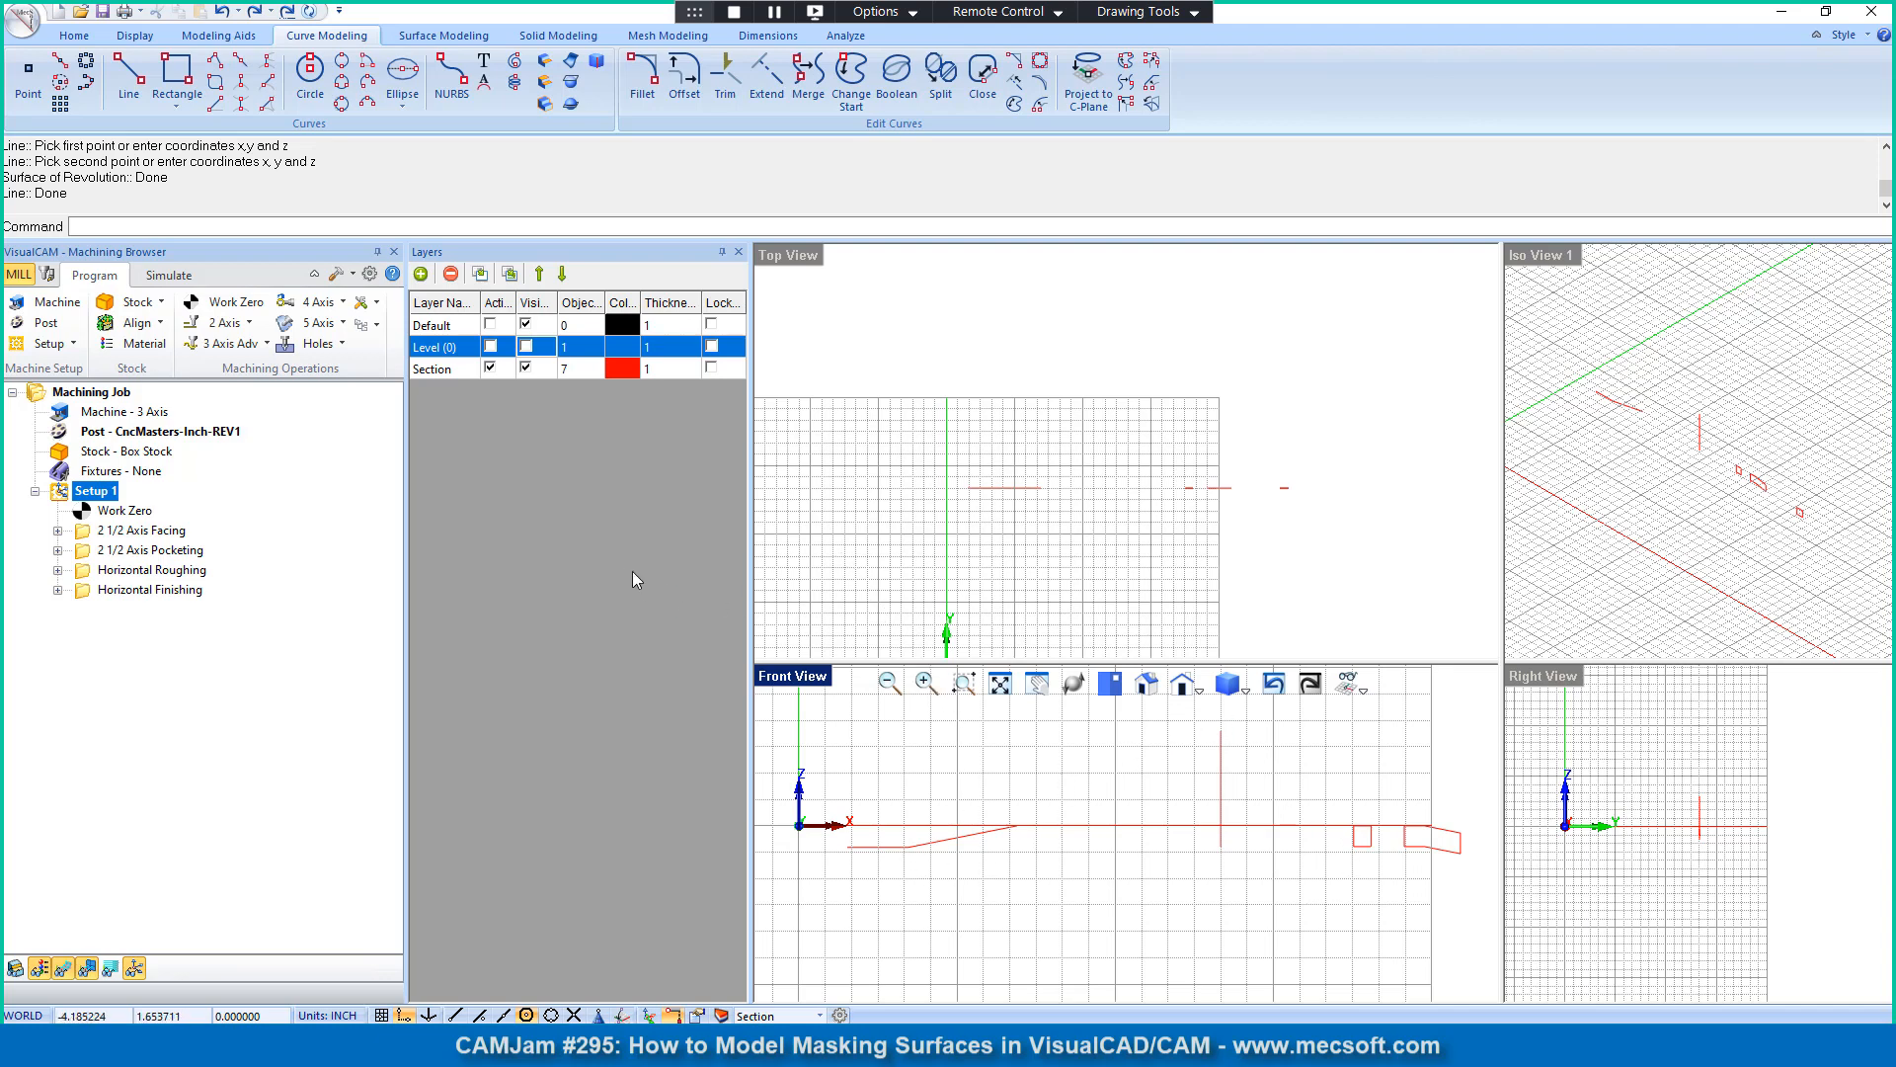
scroll(1007, 841, "up", 1)
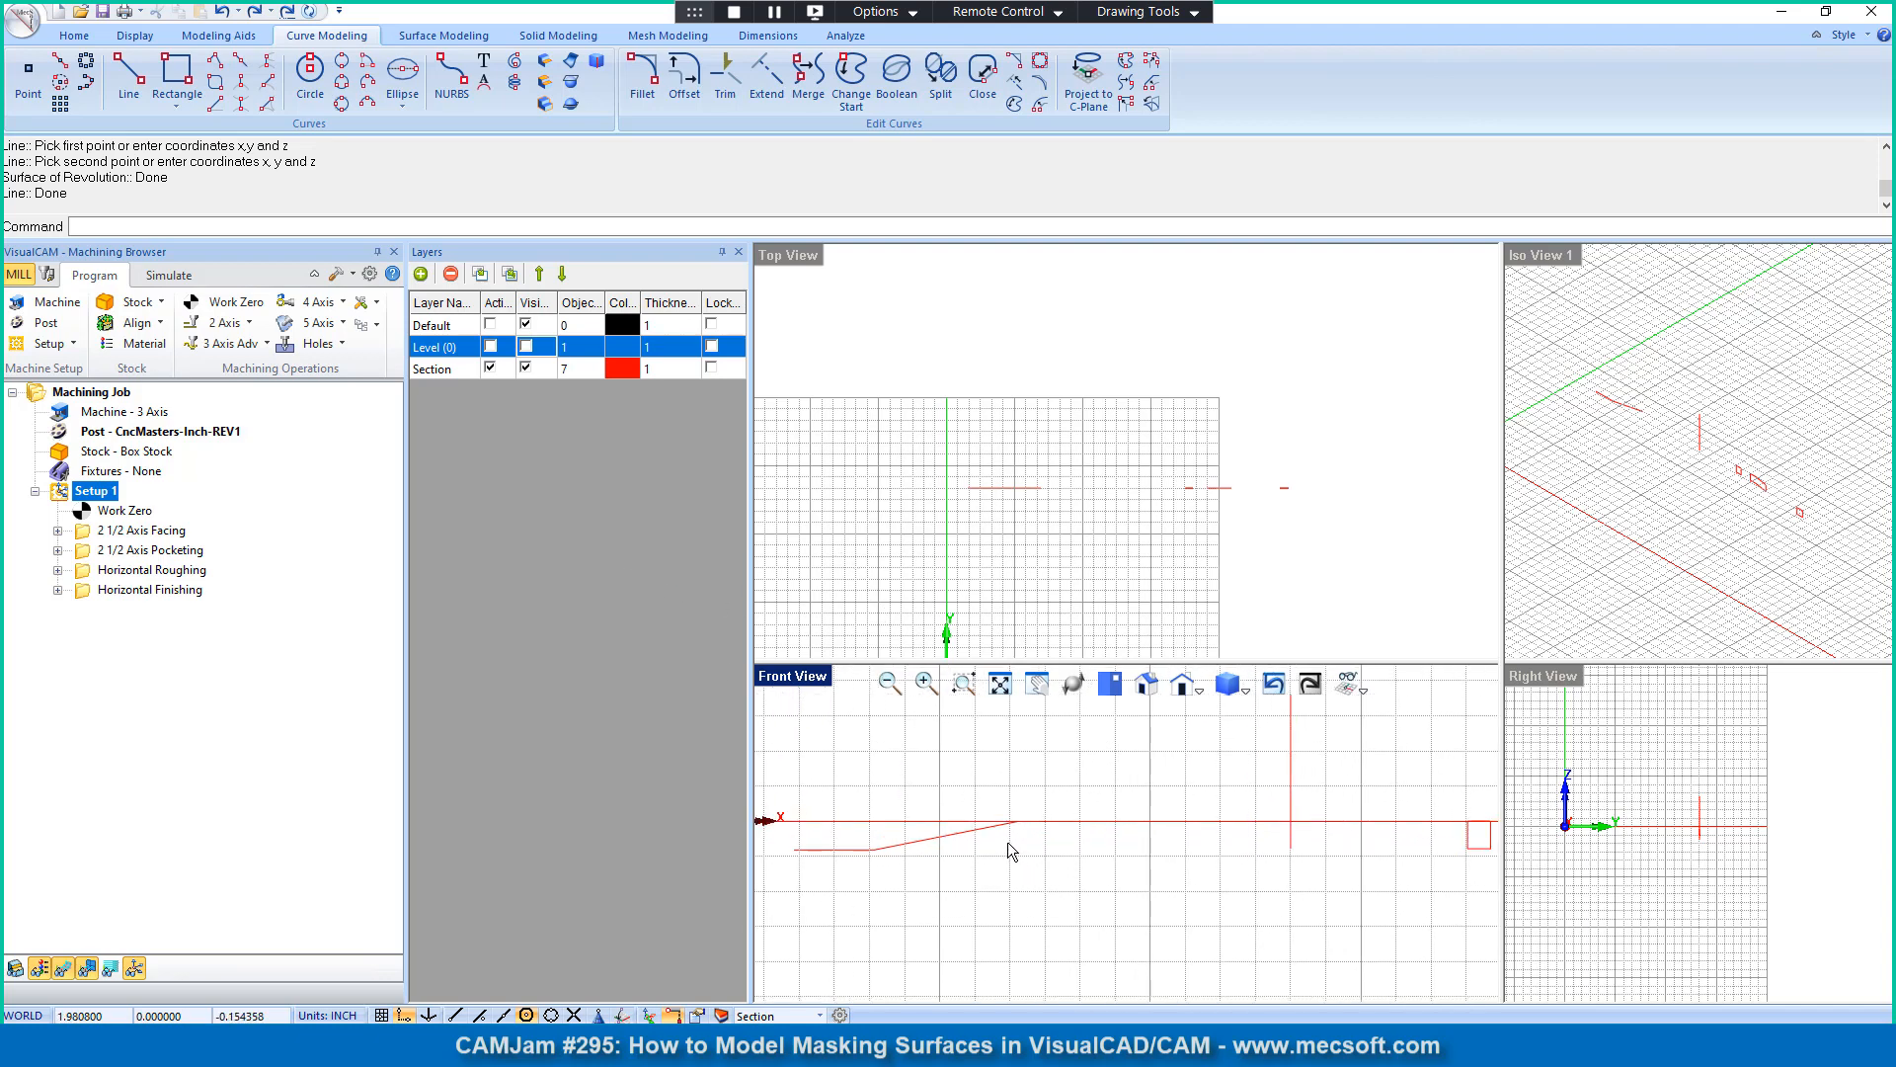
scroll(1008, 842, "down", 2)
left_click(128, 77)
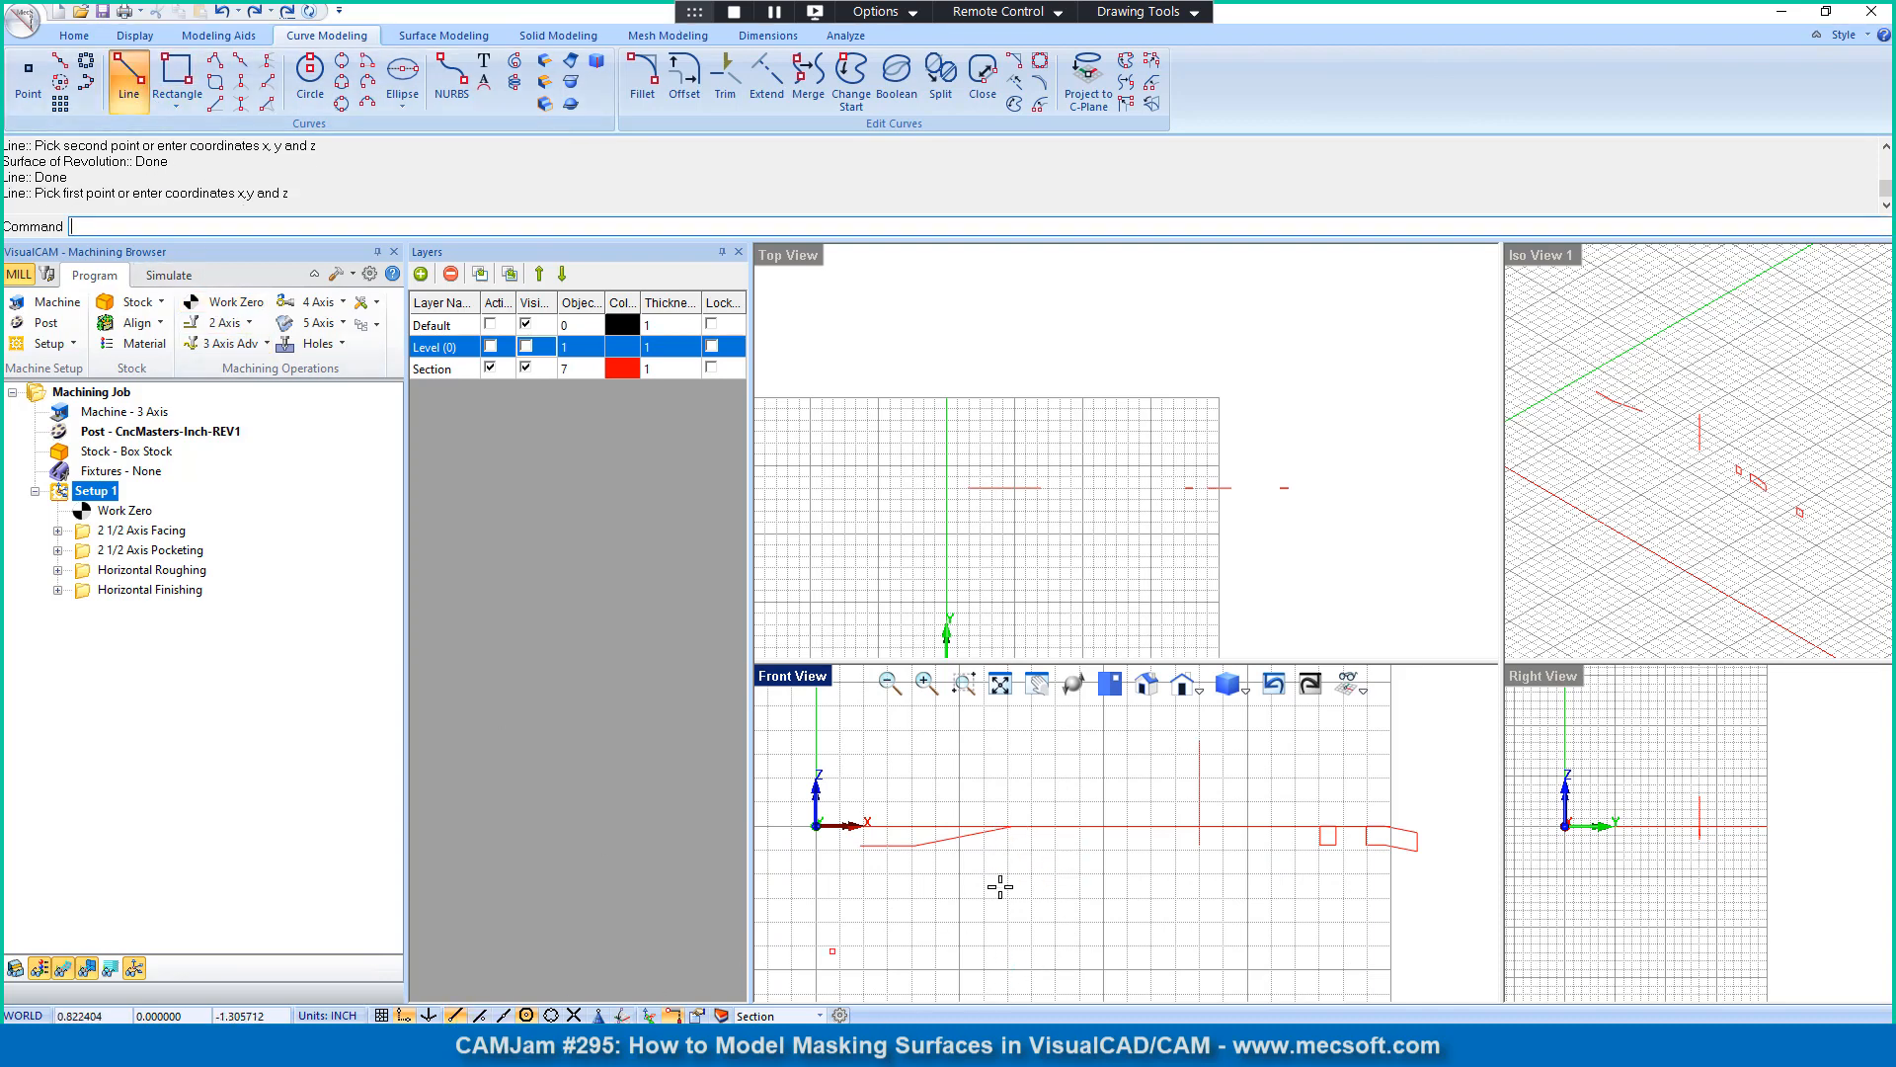
left_click(1012, 826)
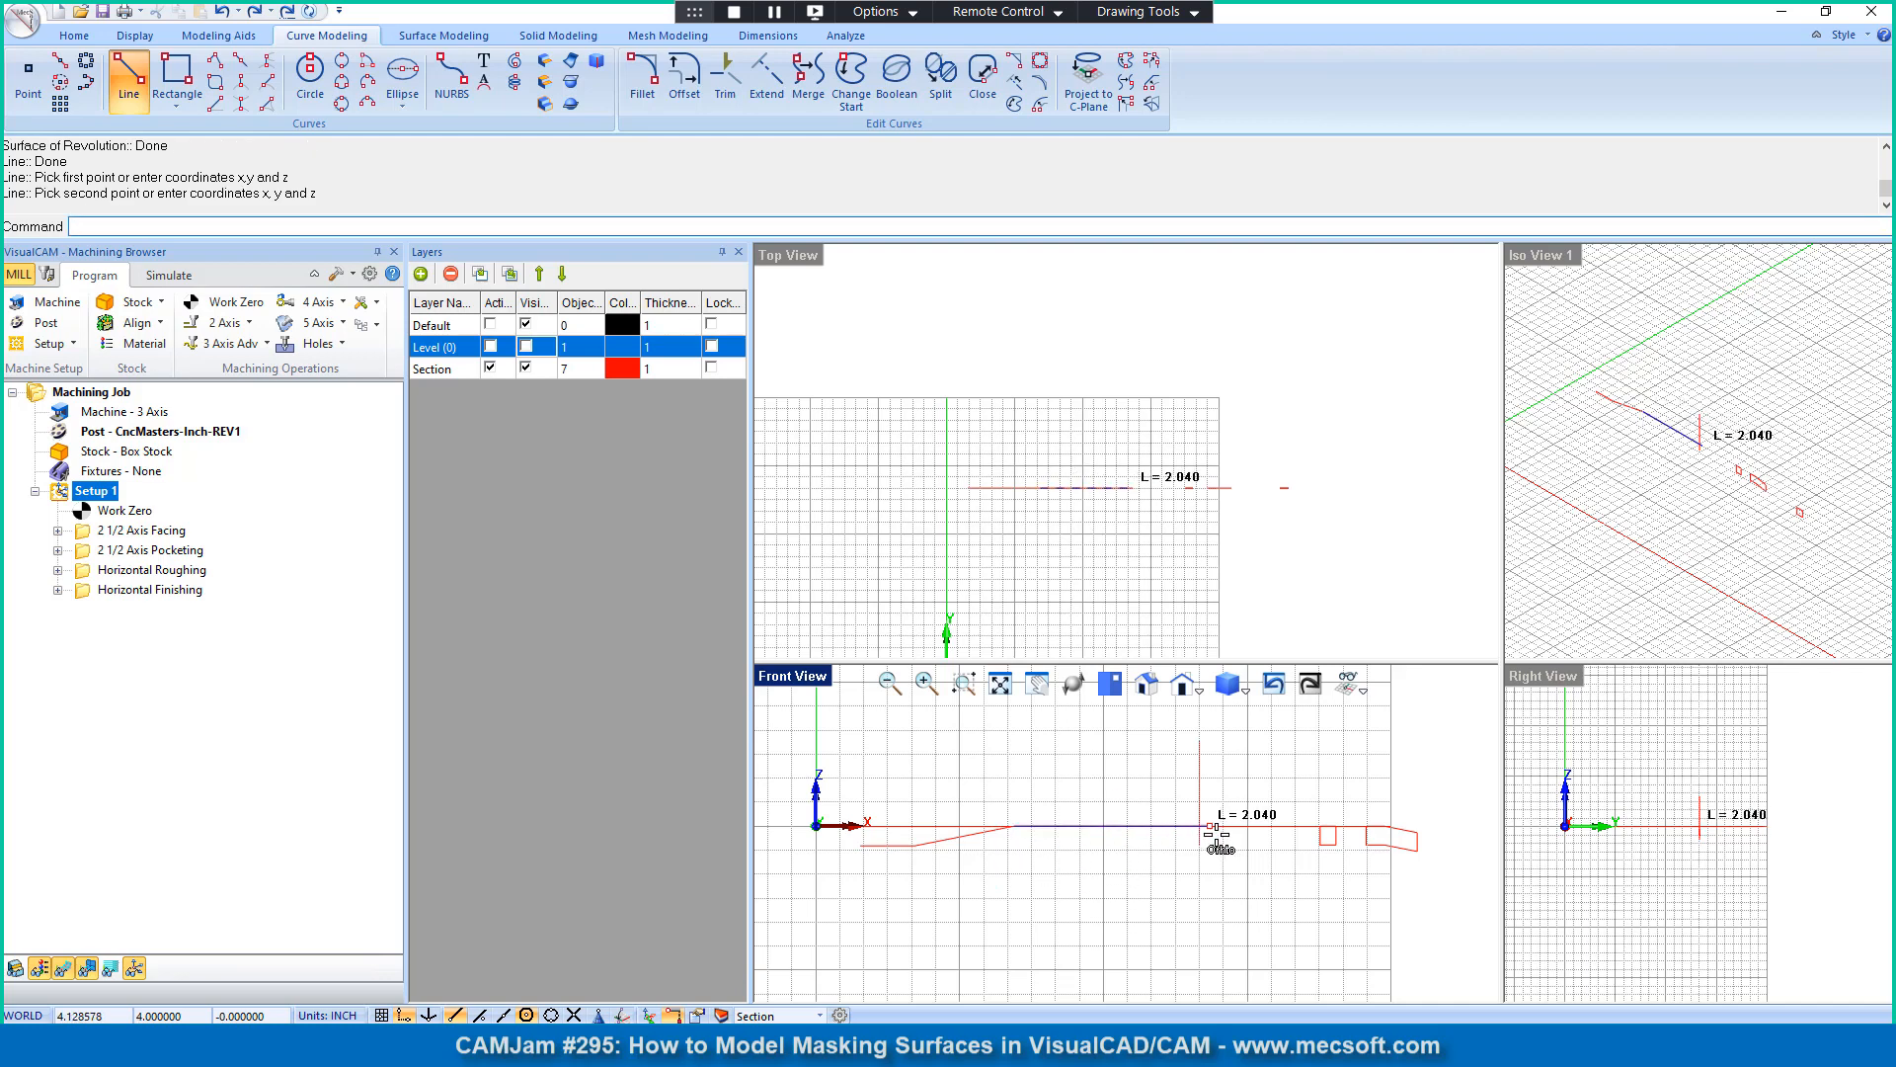
left_click(1248, 830)
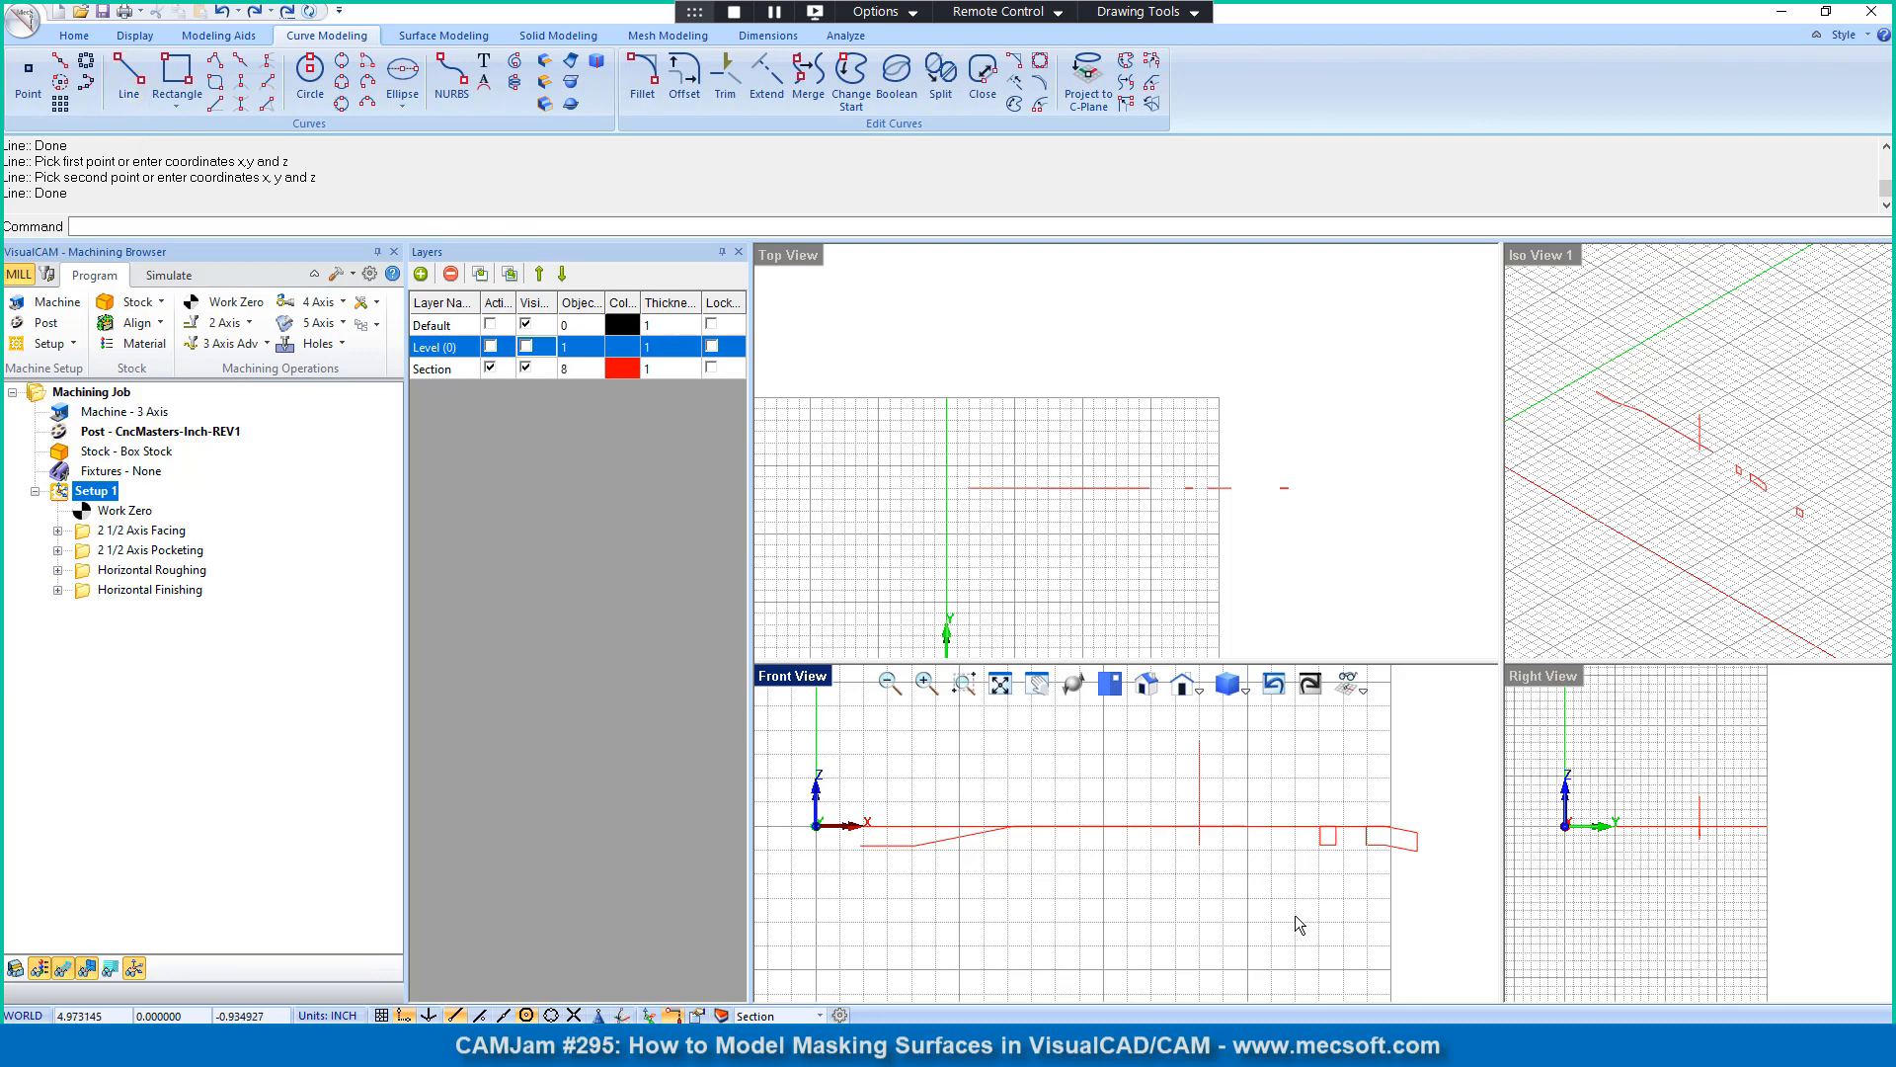
Step: Delete the two closed section curves beyond the vertical center line, and trim off that line's part below the horizontal line
left_click_drag(1343, 894, 1342, 894)
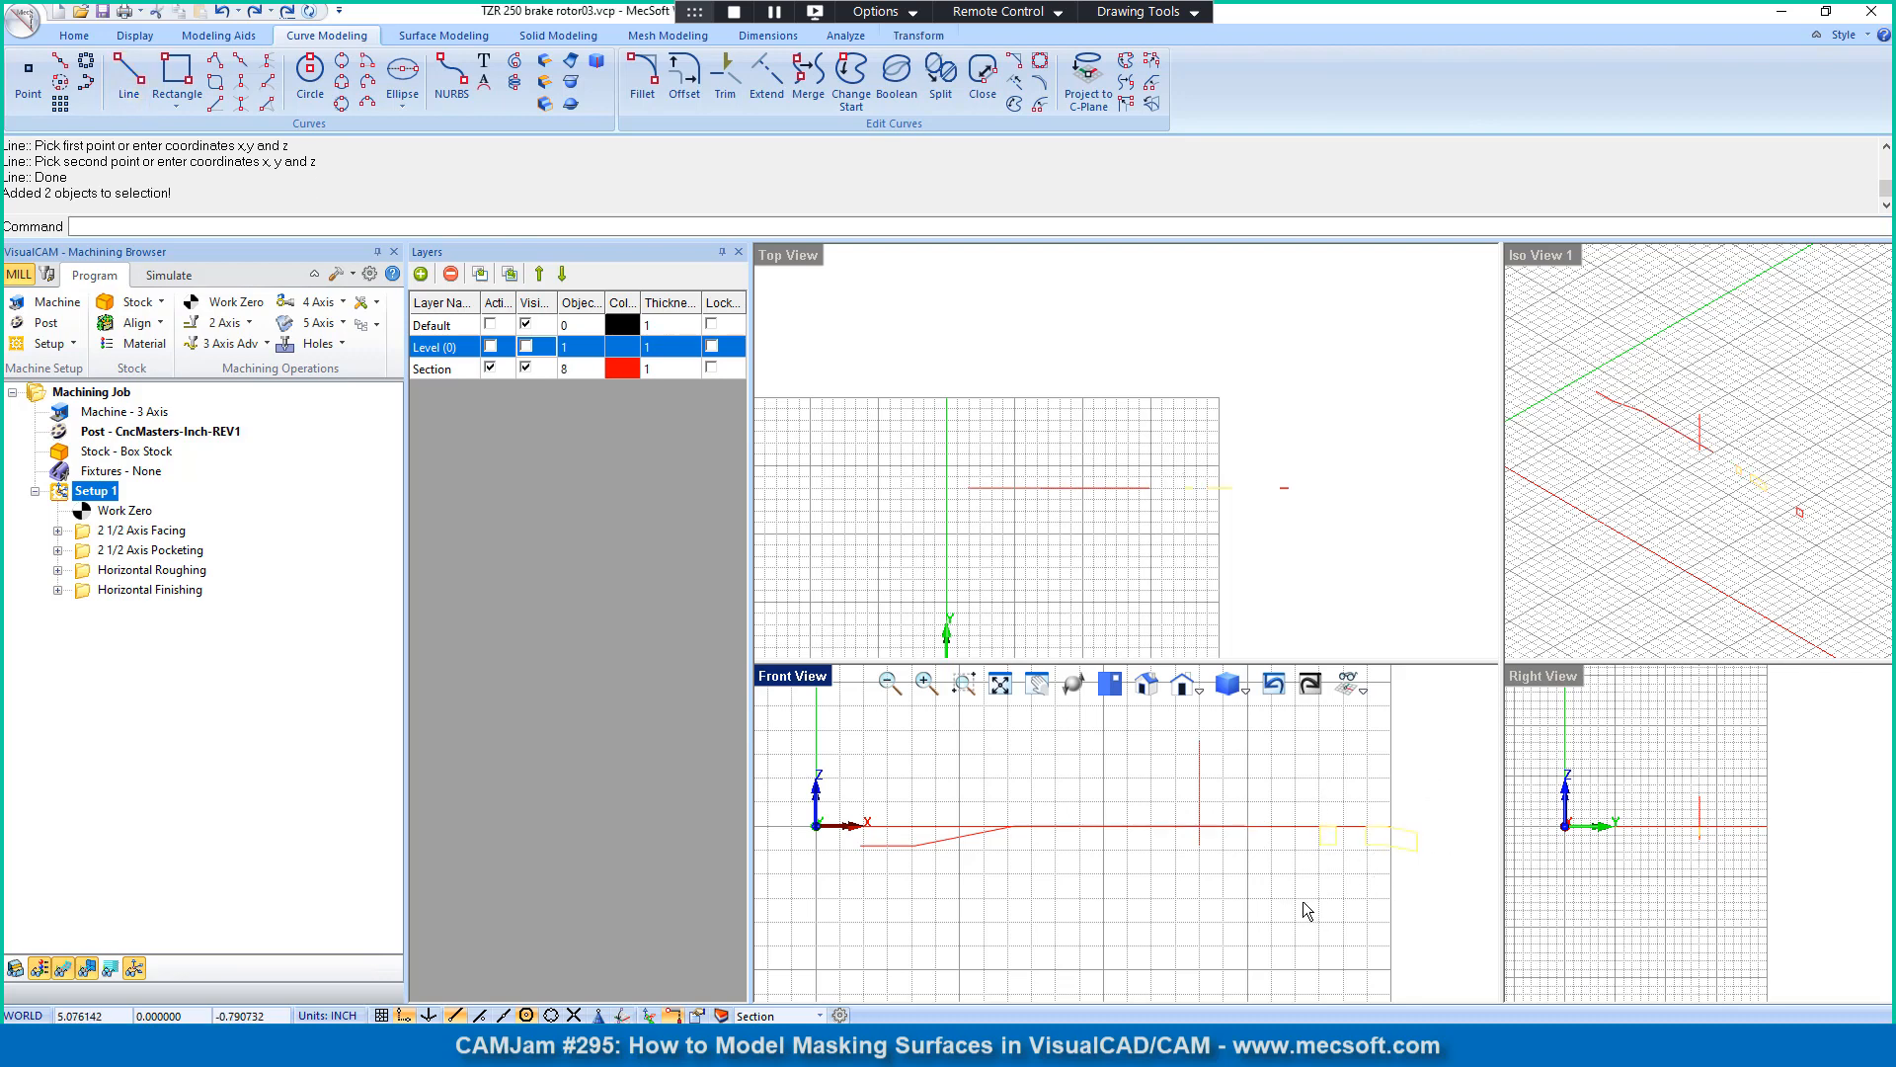
key("Delete")
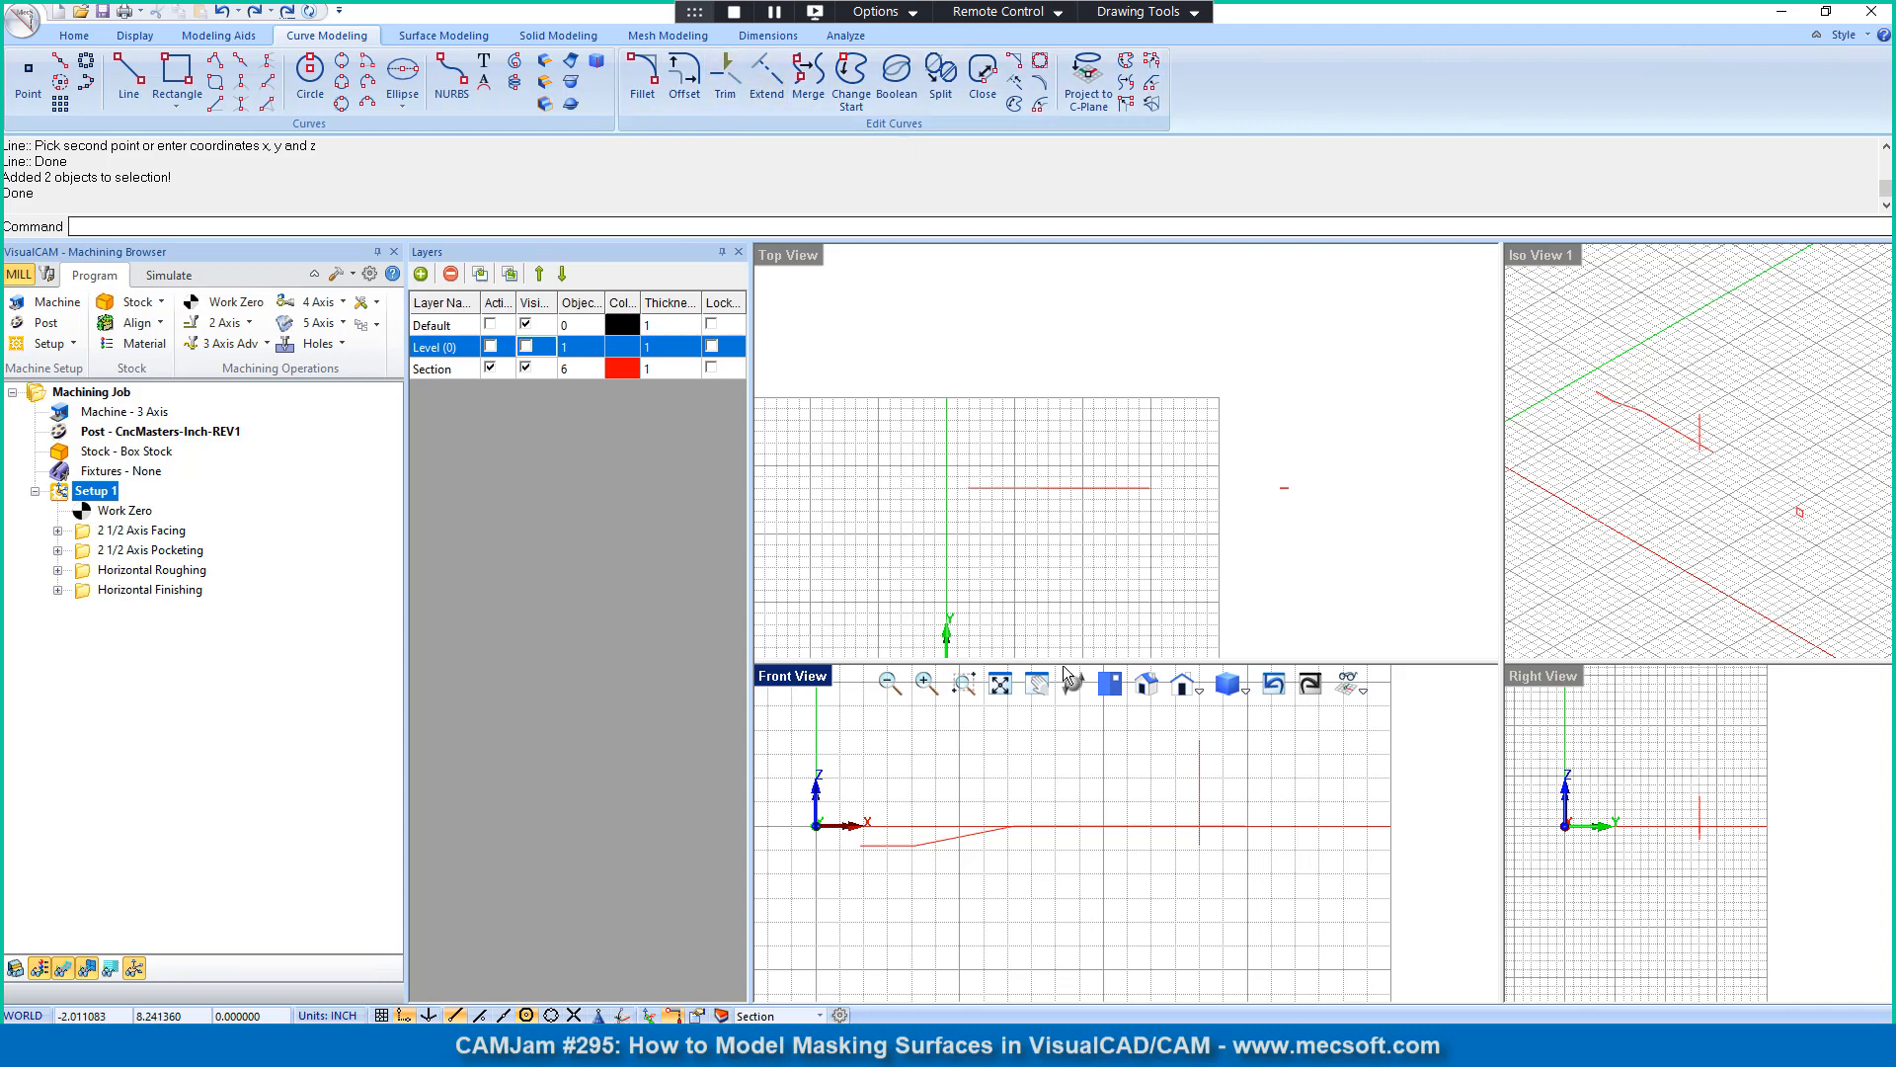
left_click(725, 94)
left_click(1199, 841)
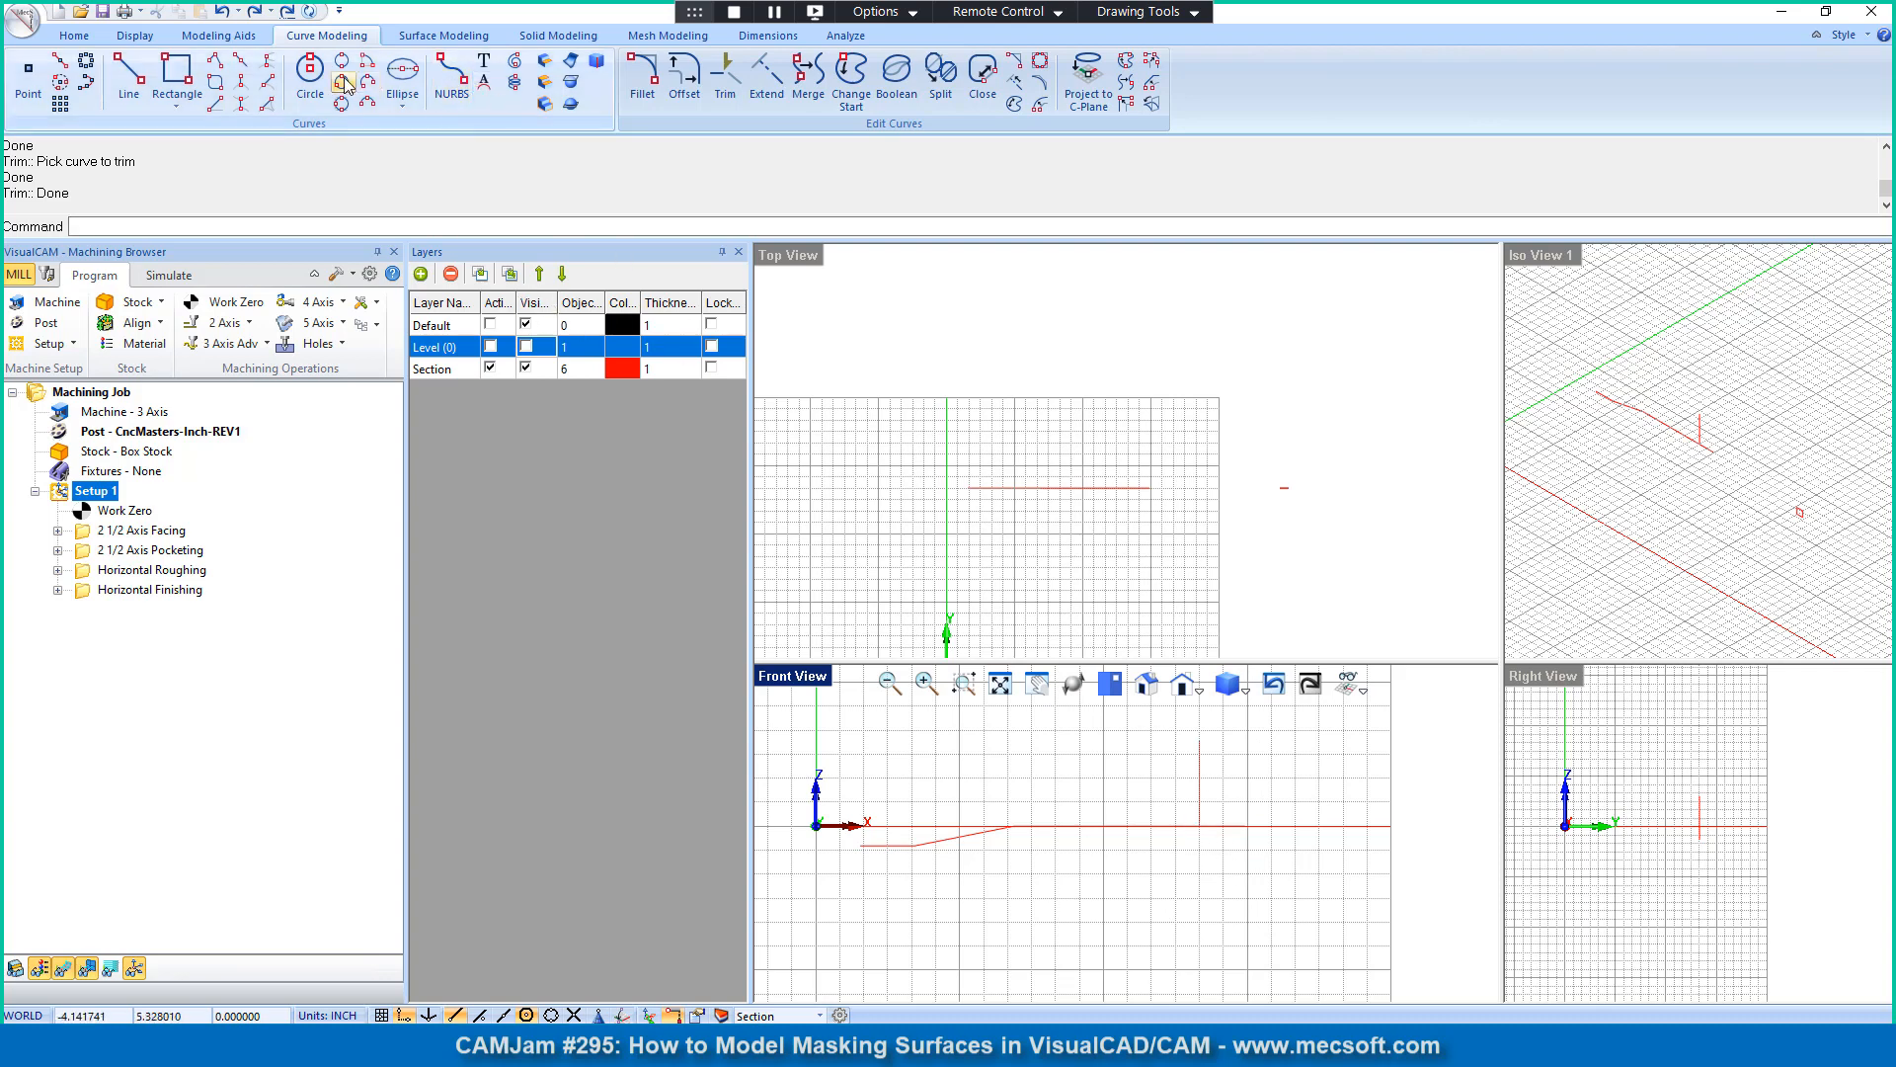
Step: Revolve the merged profile curve about the vertical center line from 0 to 360 degrees, and select the resulting surface
left_click(447, 37)
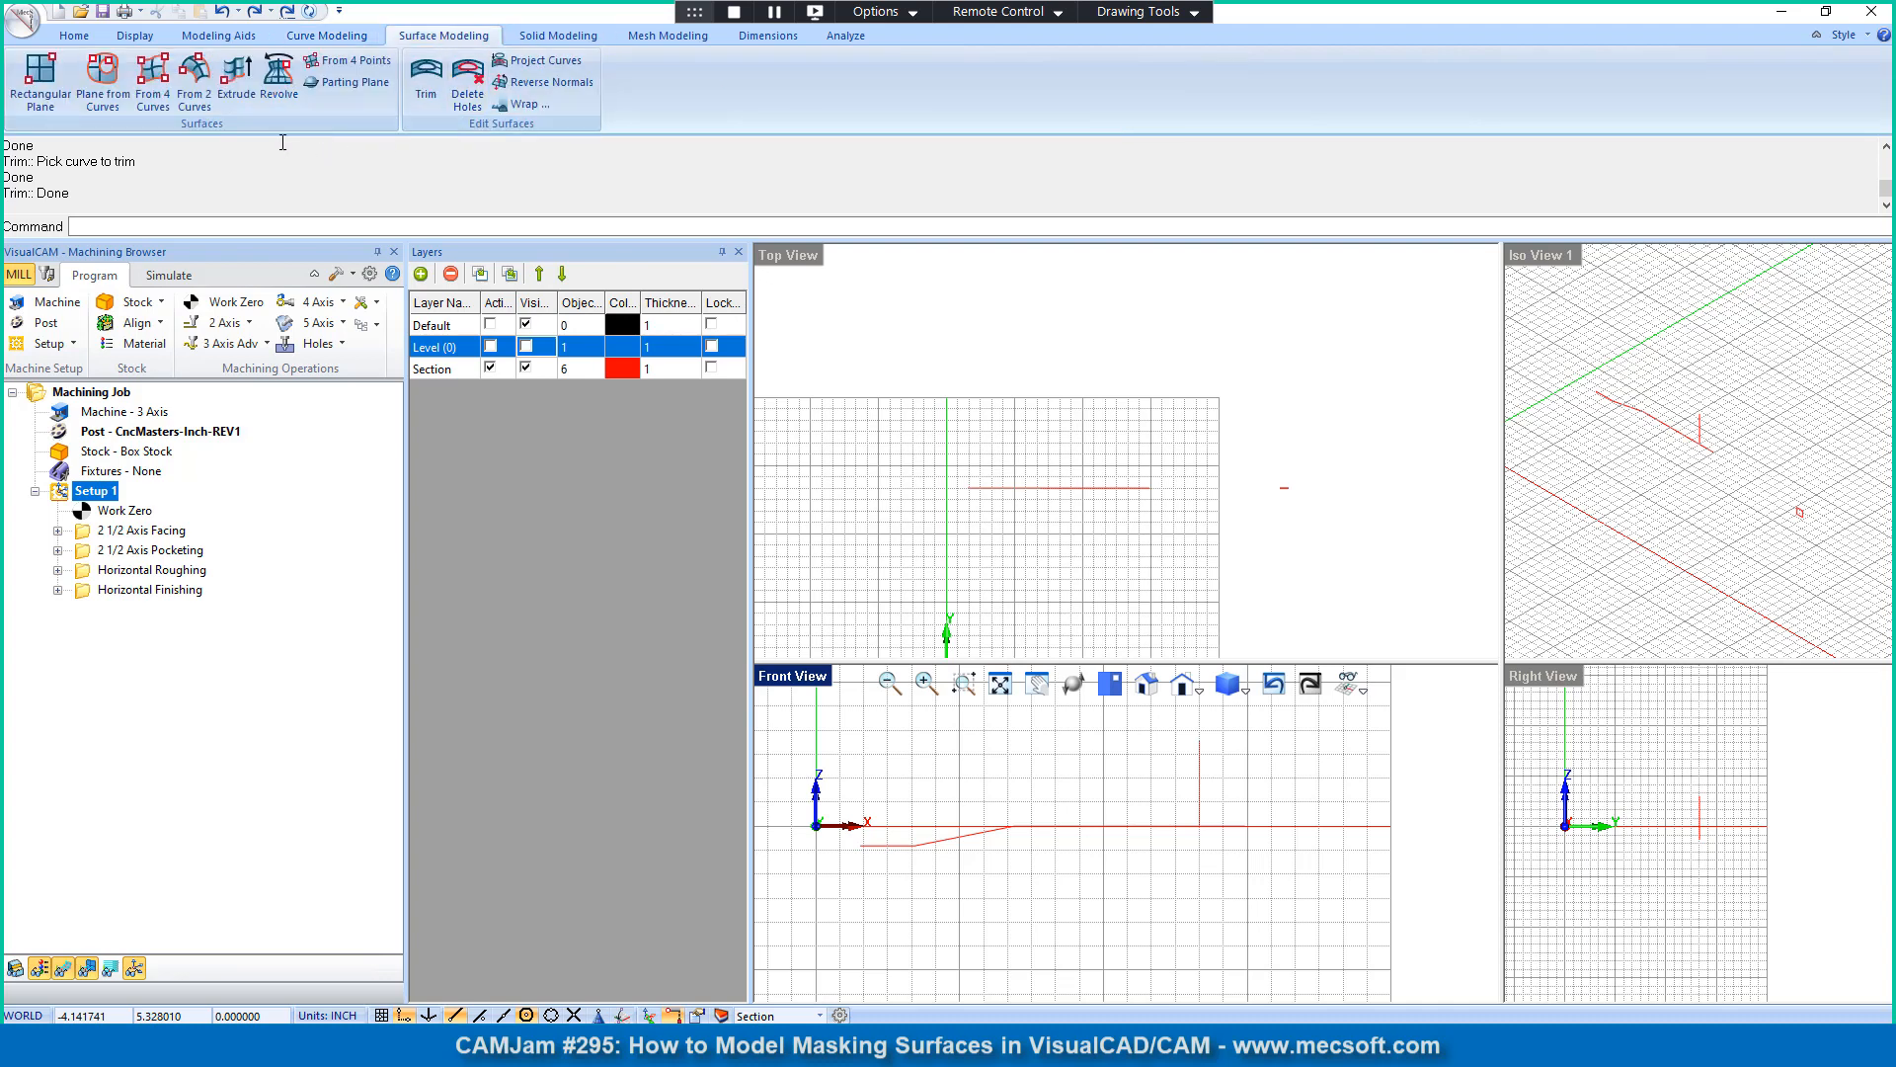
left_click(279, 79)
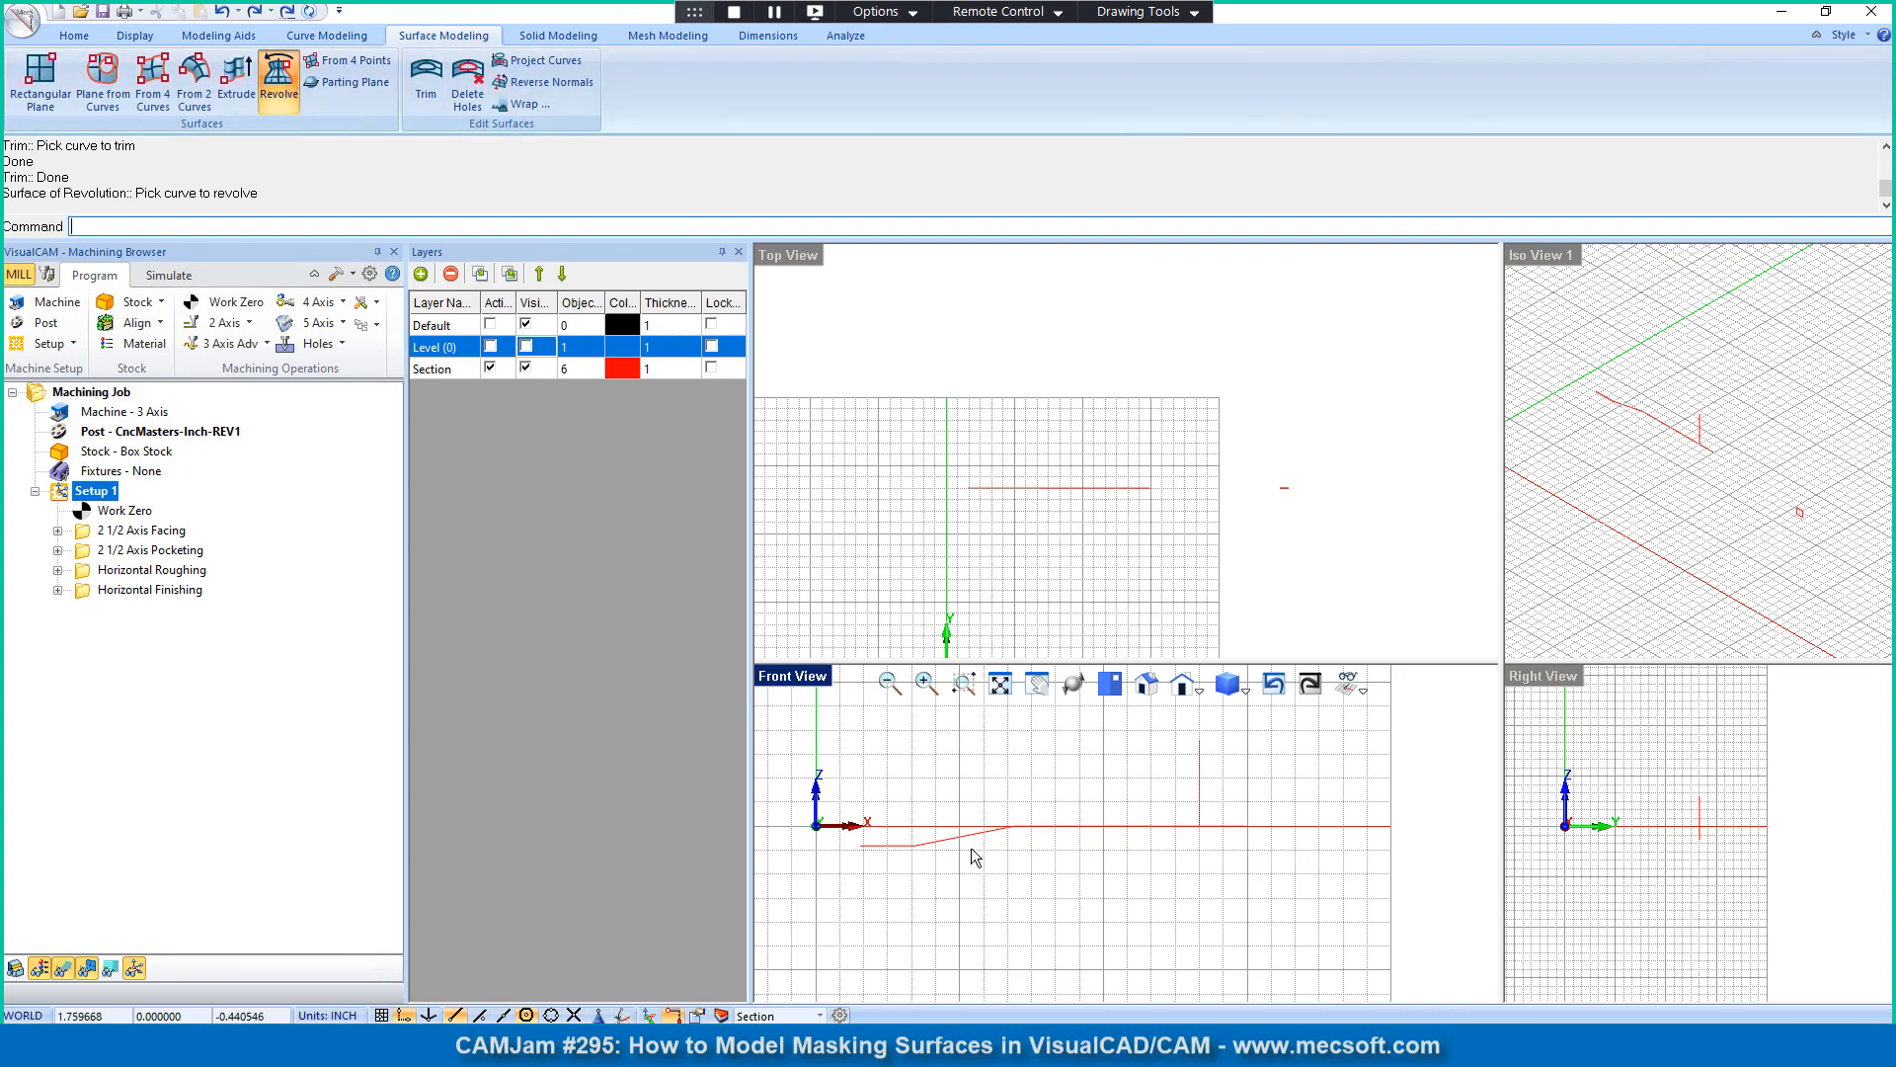
left_click(947, 838)
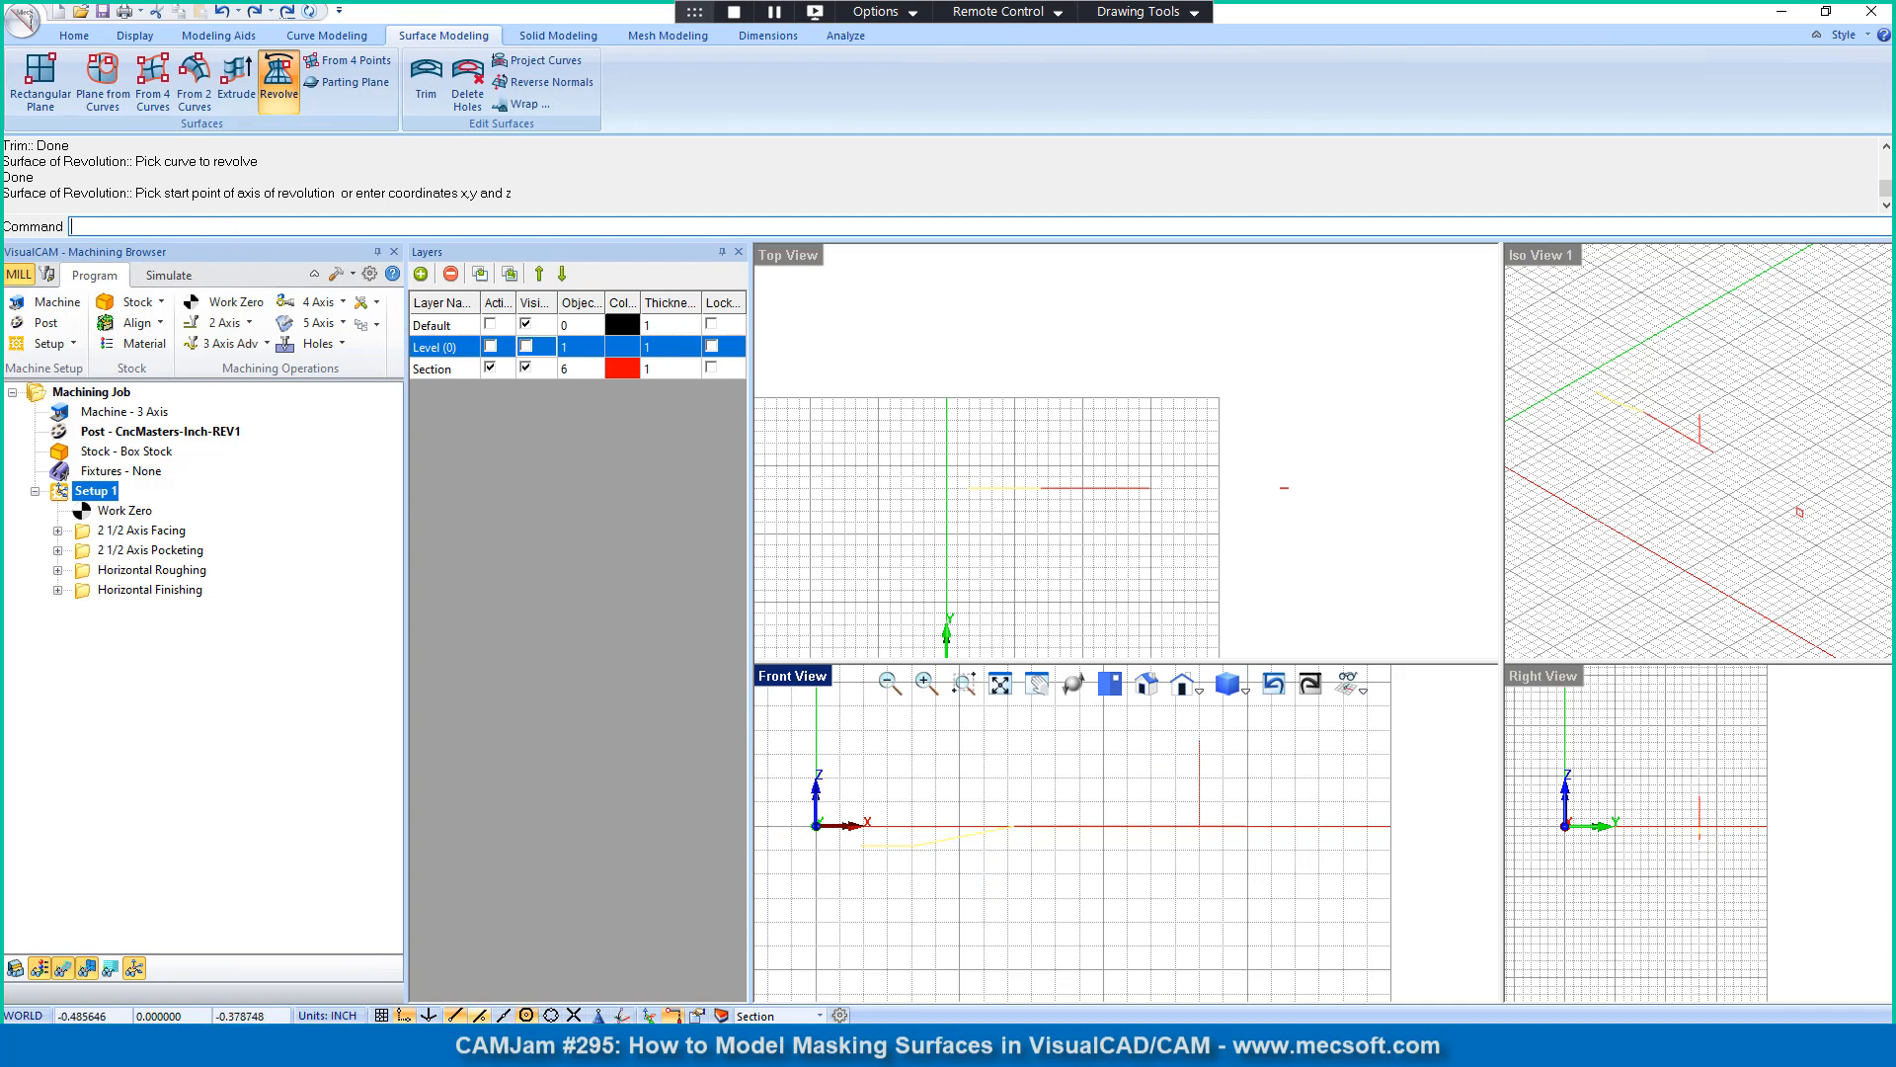
left_click(1200, 825)
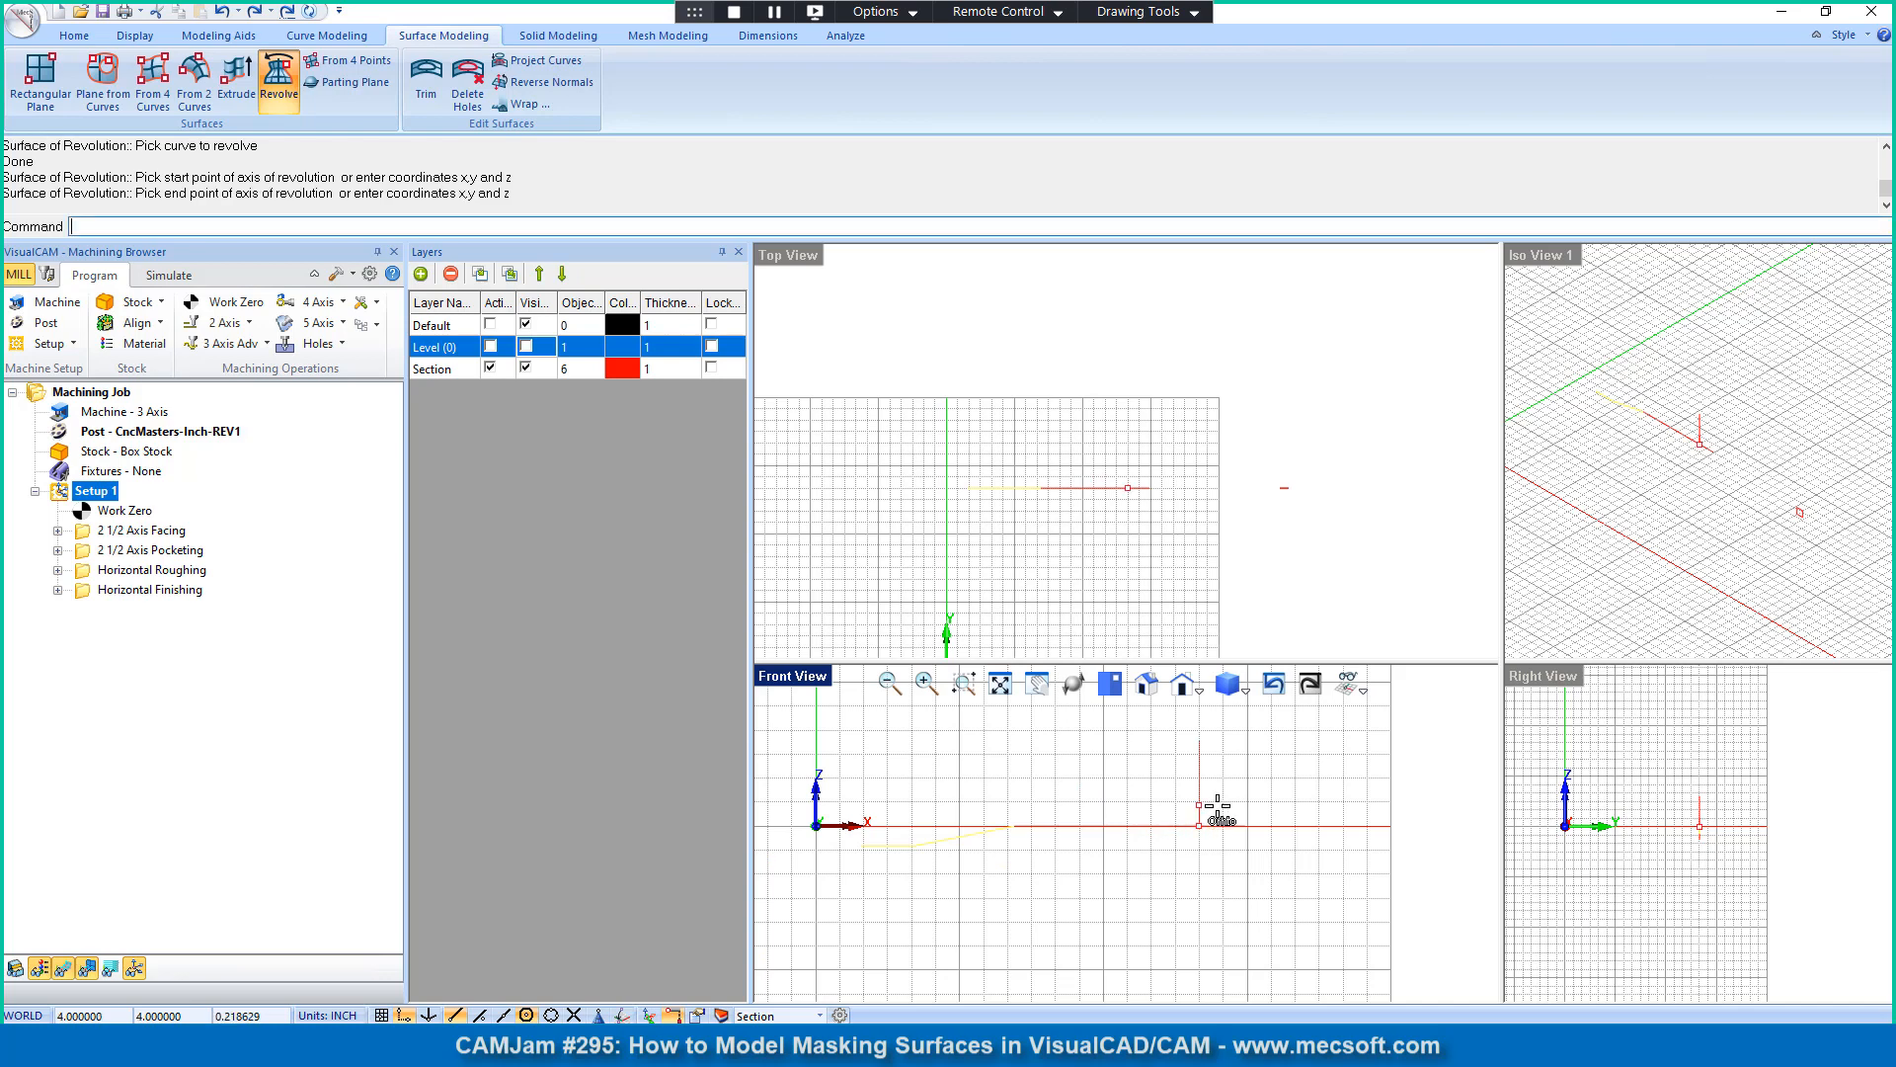
left_click(1201, 729)
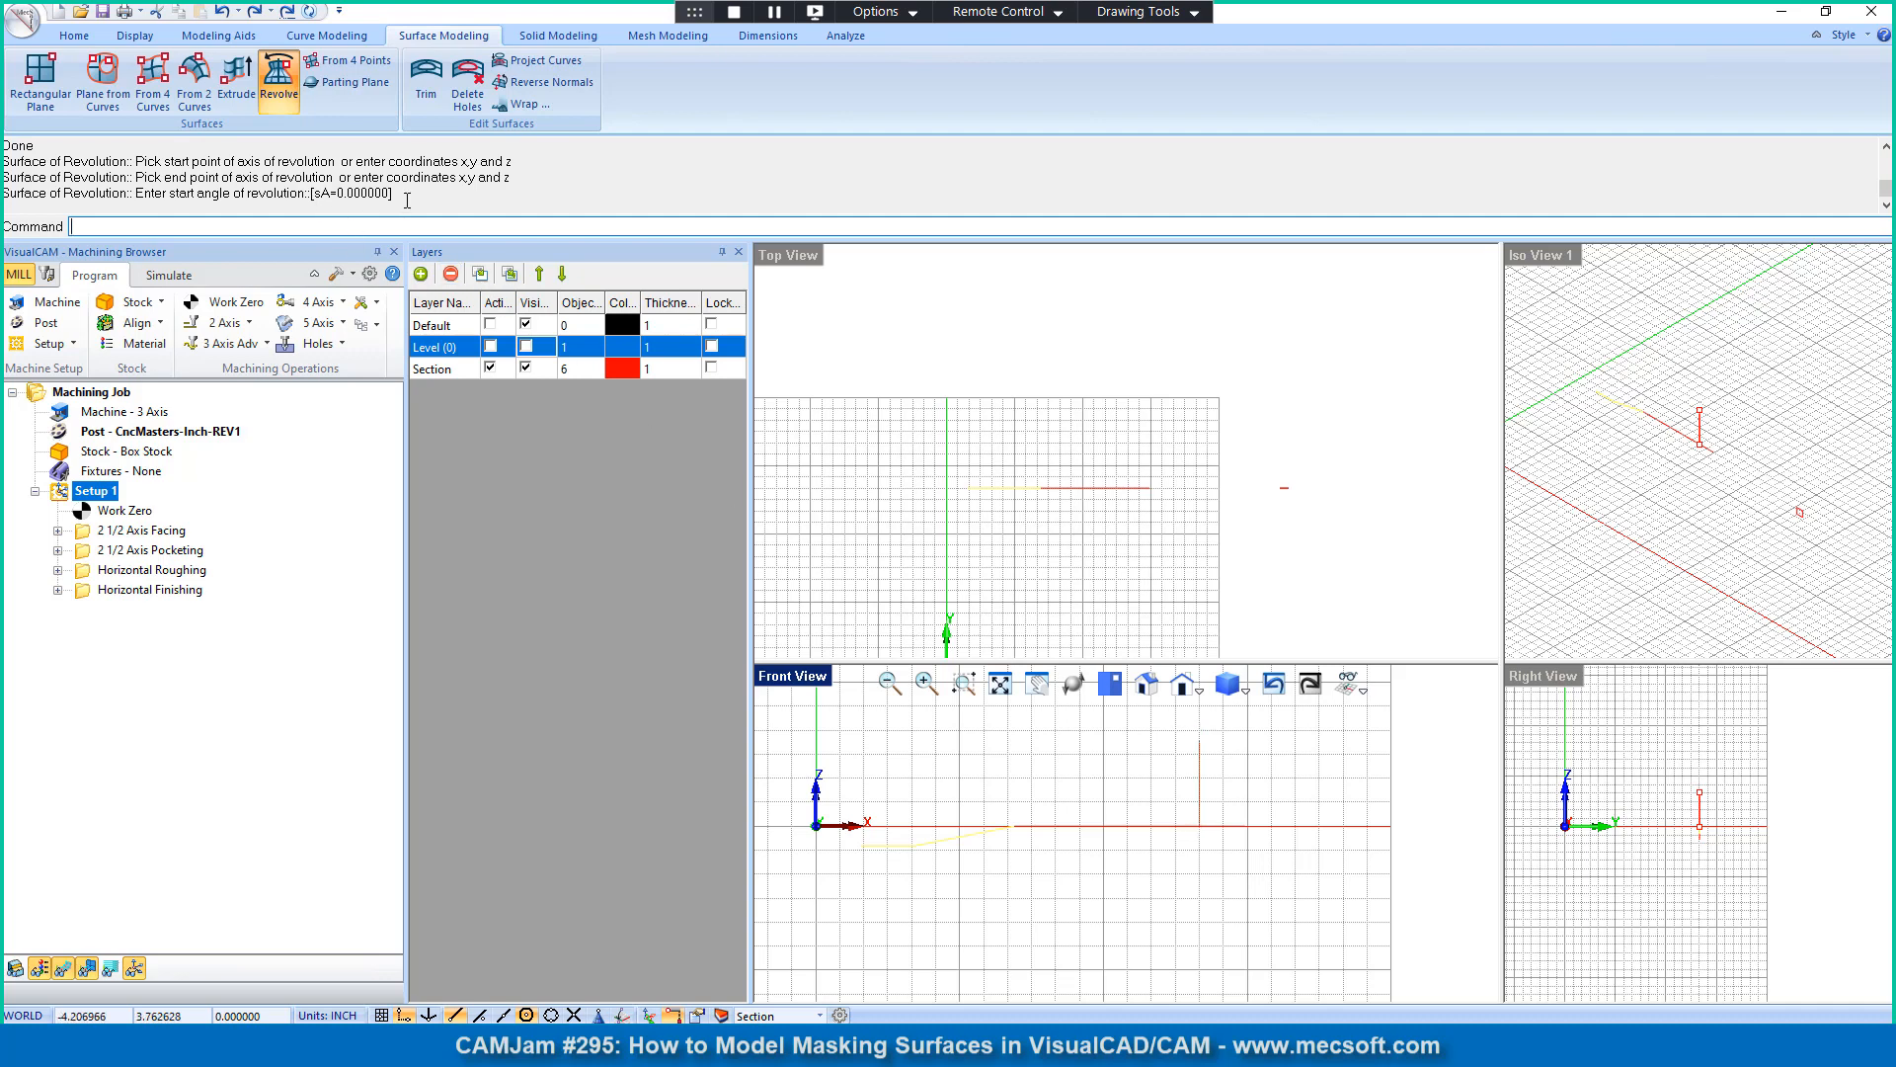
key("Return")
key("Return")
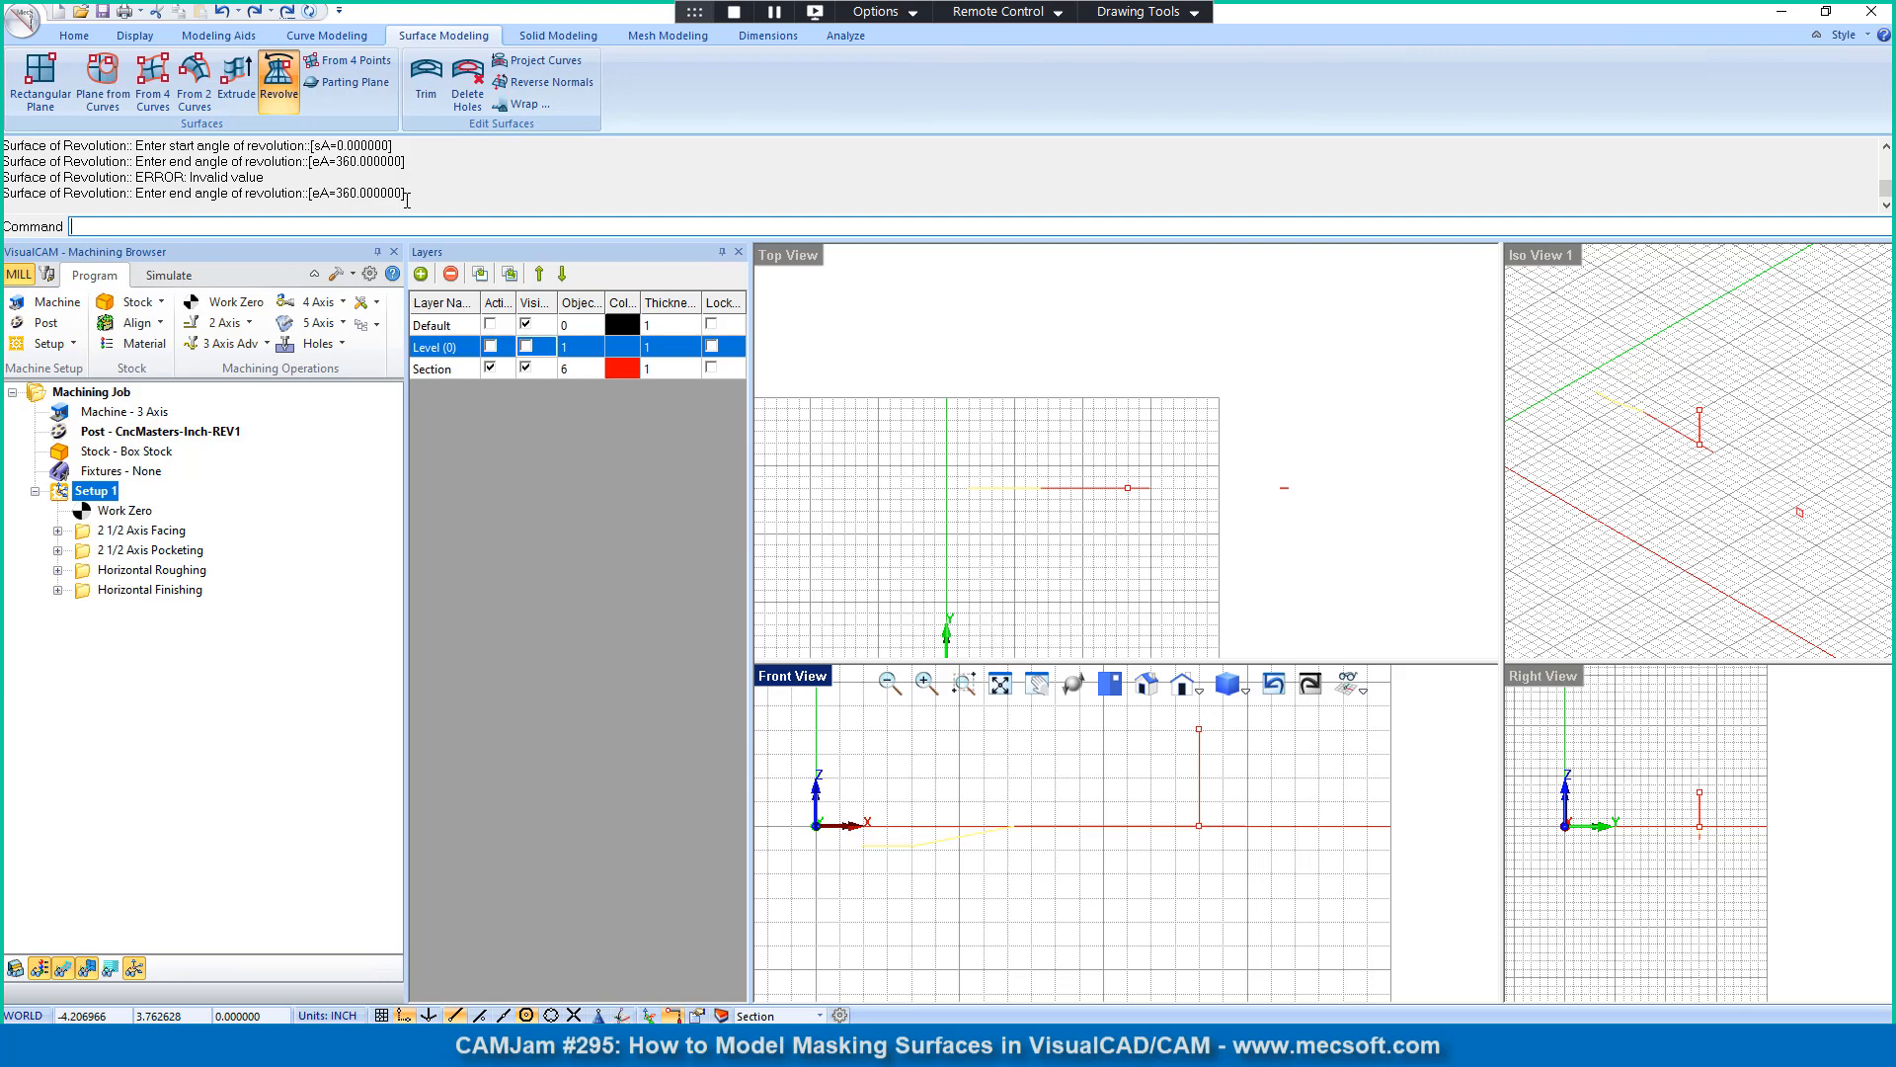
key("Return")
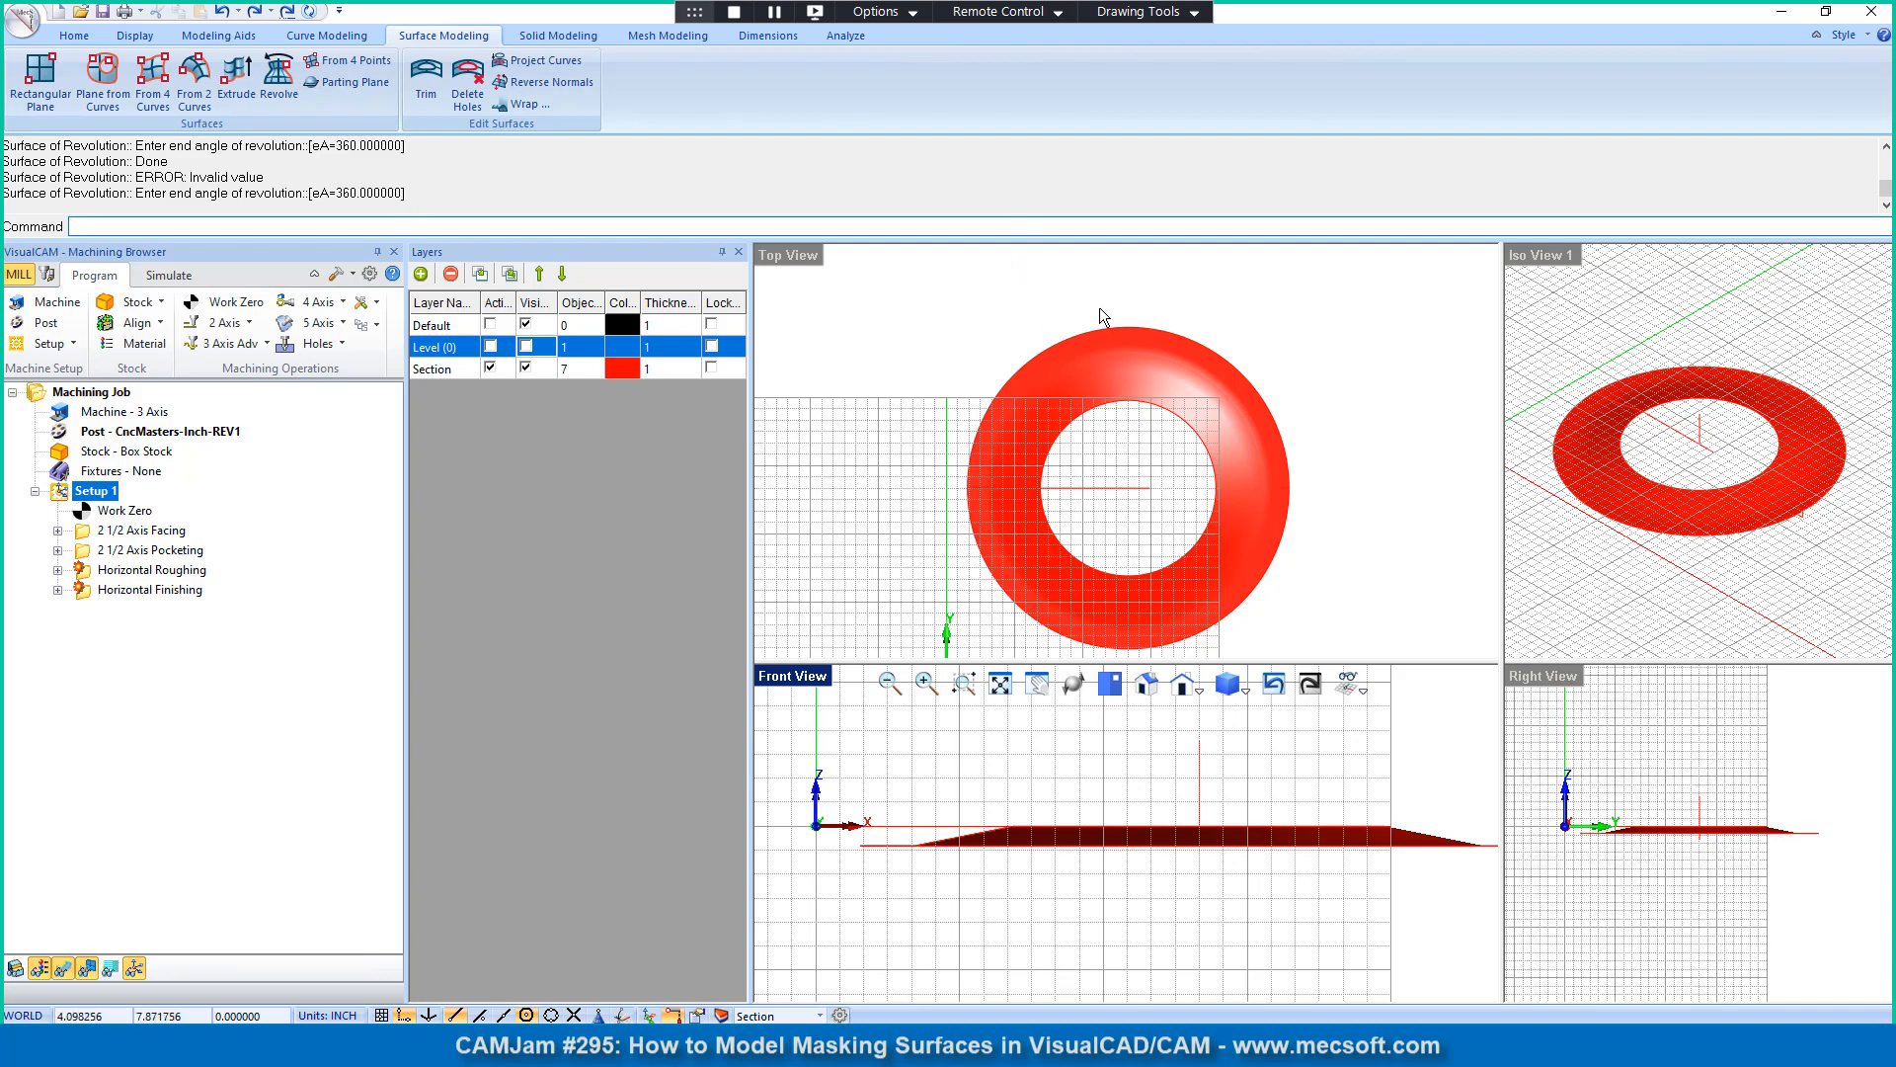
left_click(1061, 374)
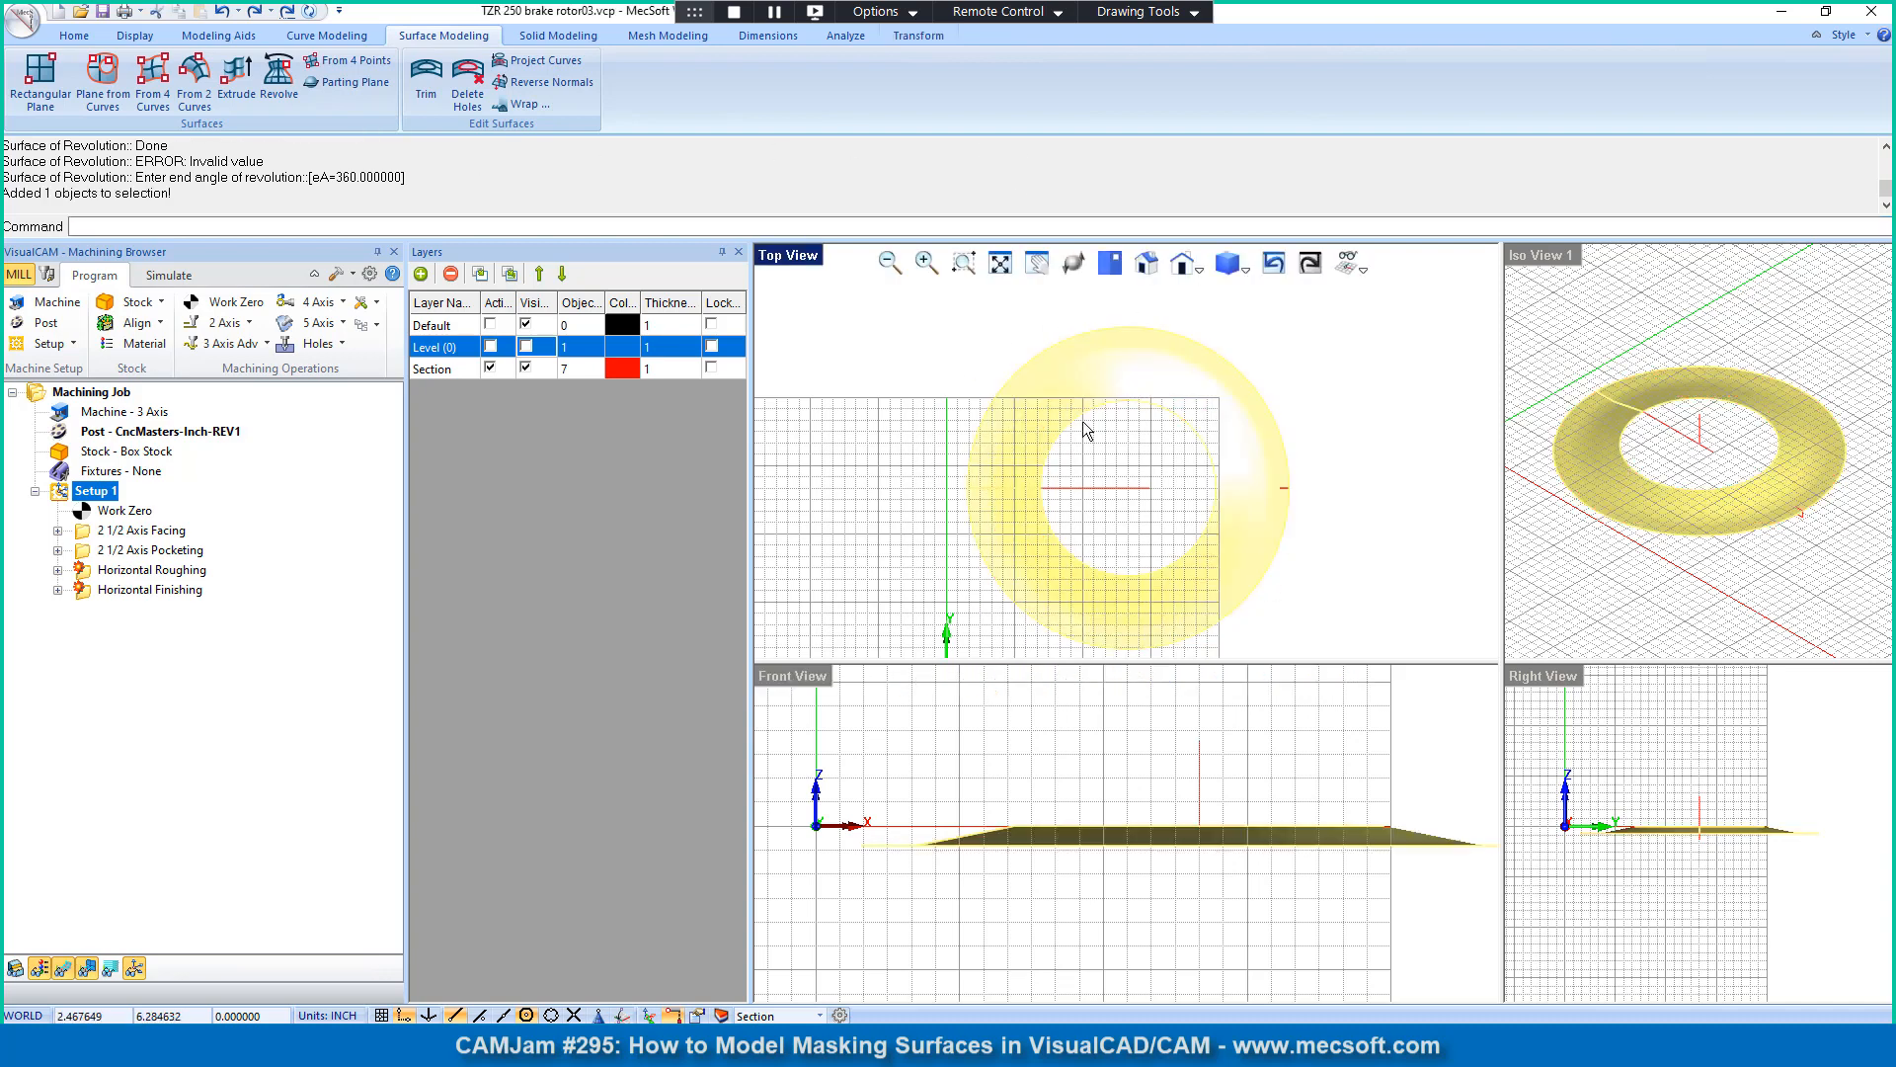
Step: Deselect the revolved surface and maximize the Iso View for a closer look at it
left_click(1325, 362)
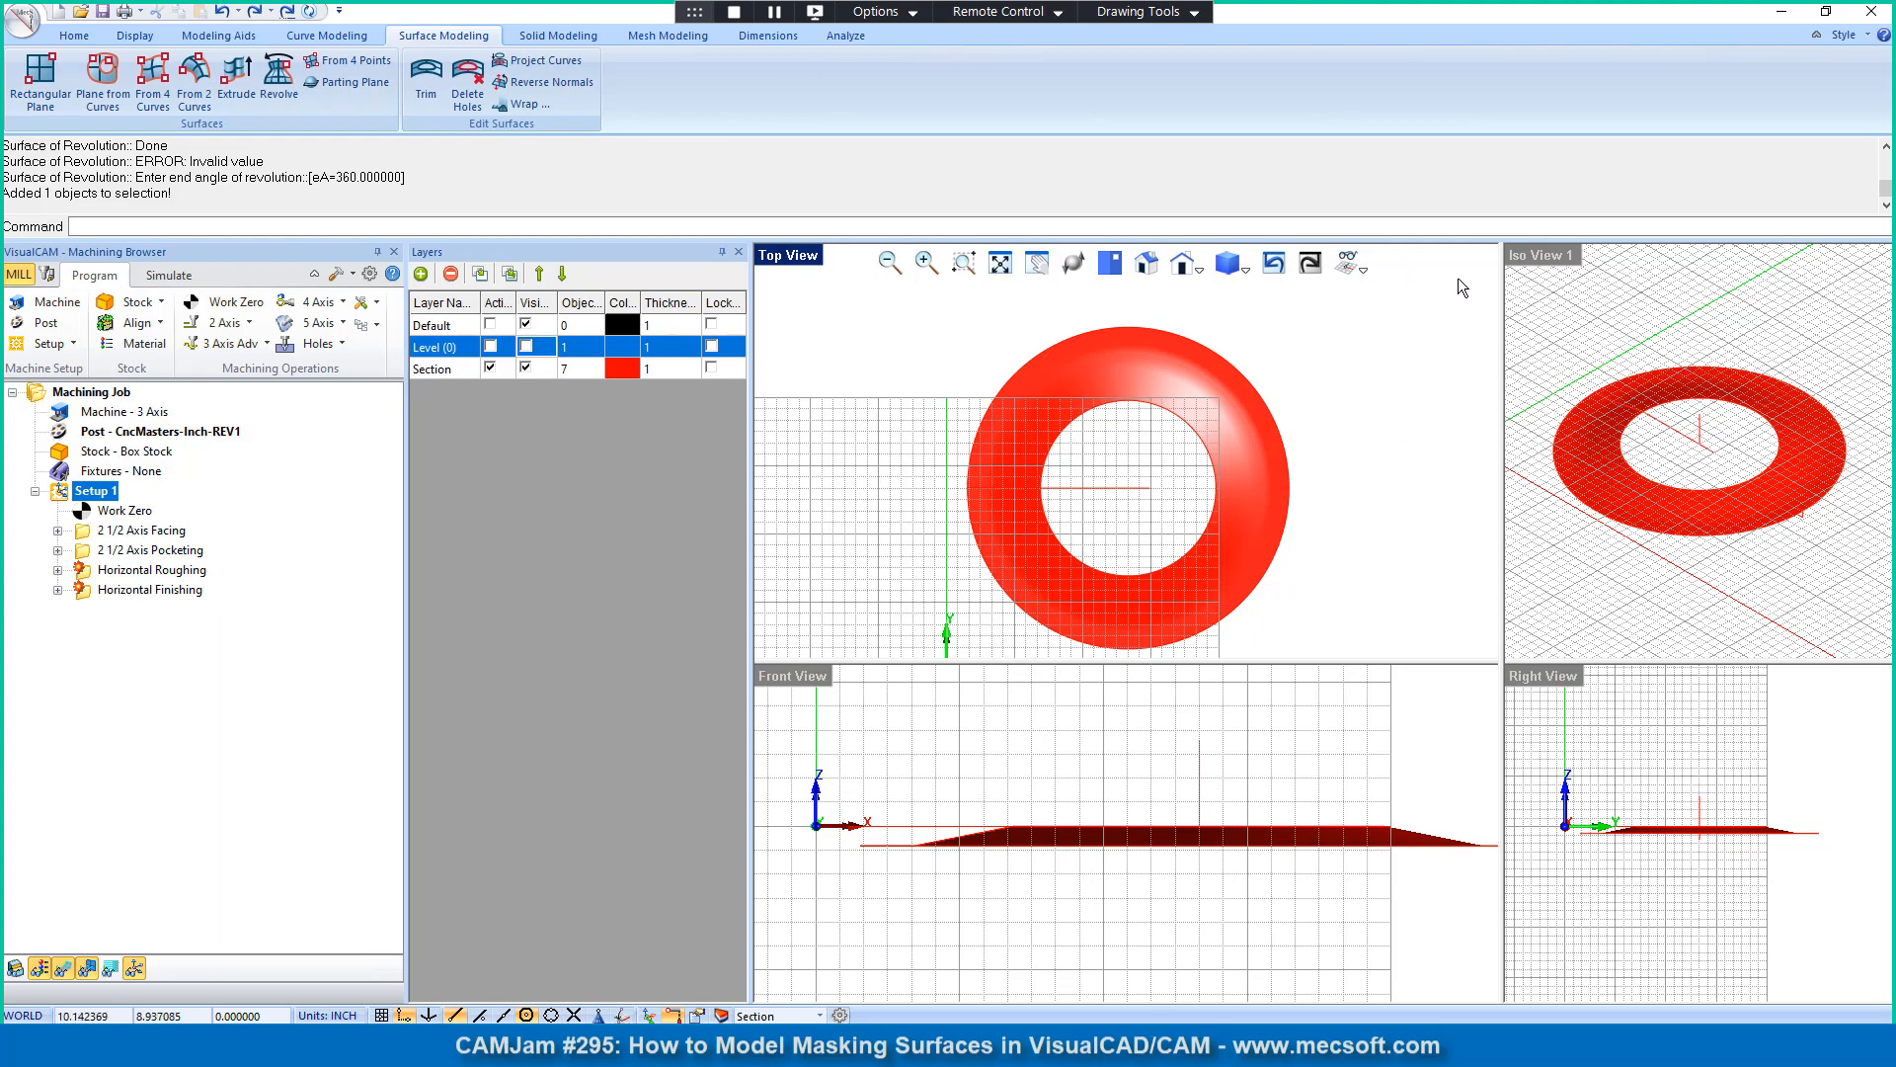
double_click(1541, 259)
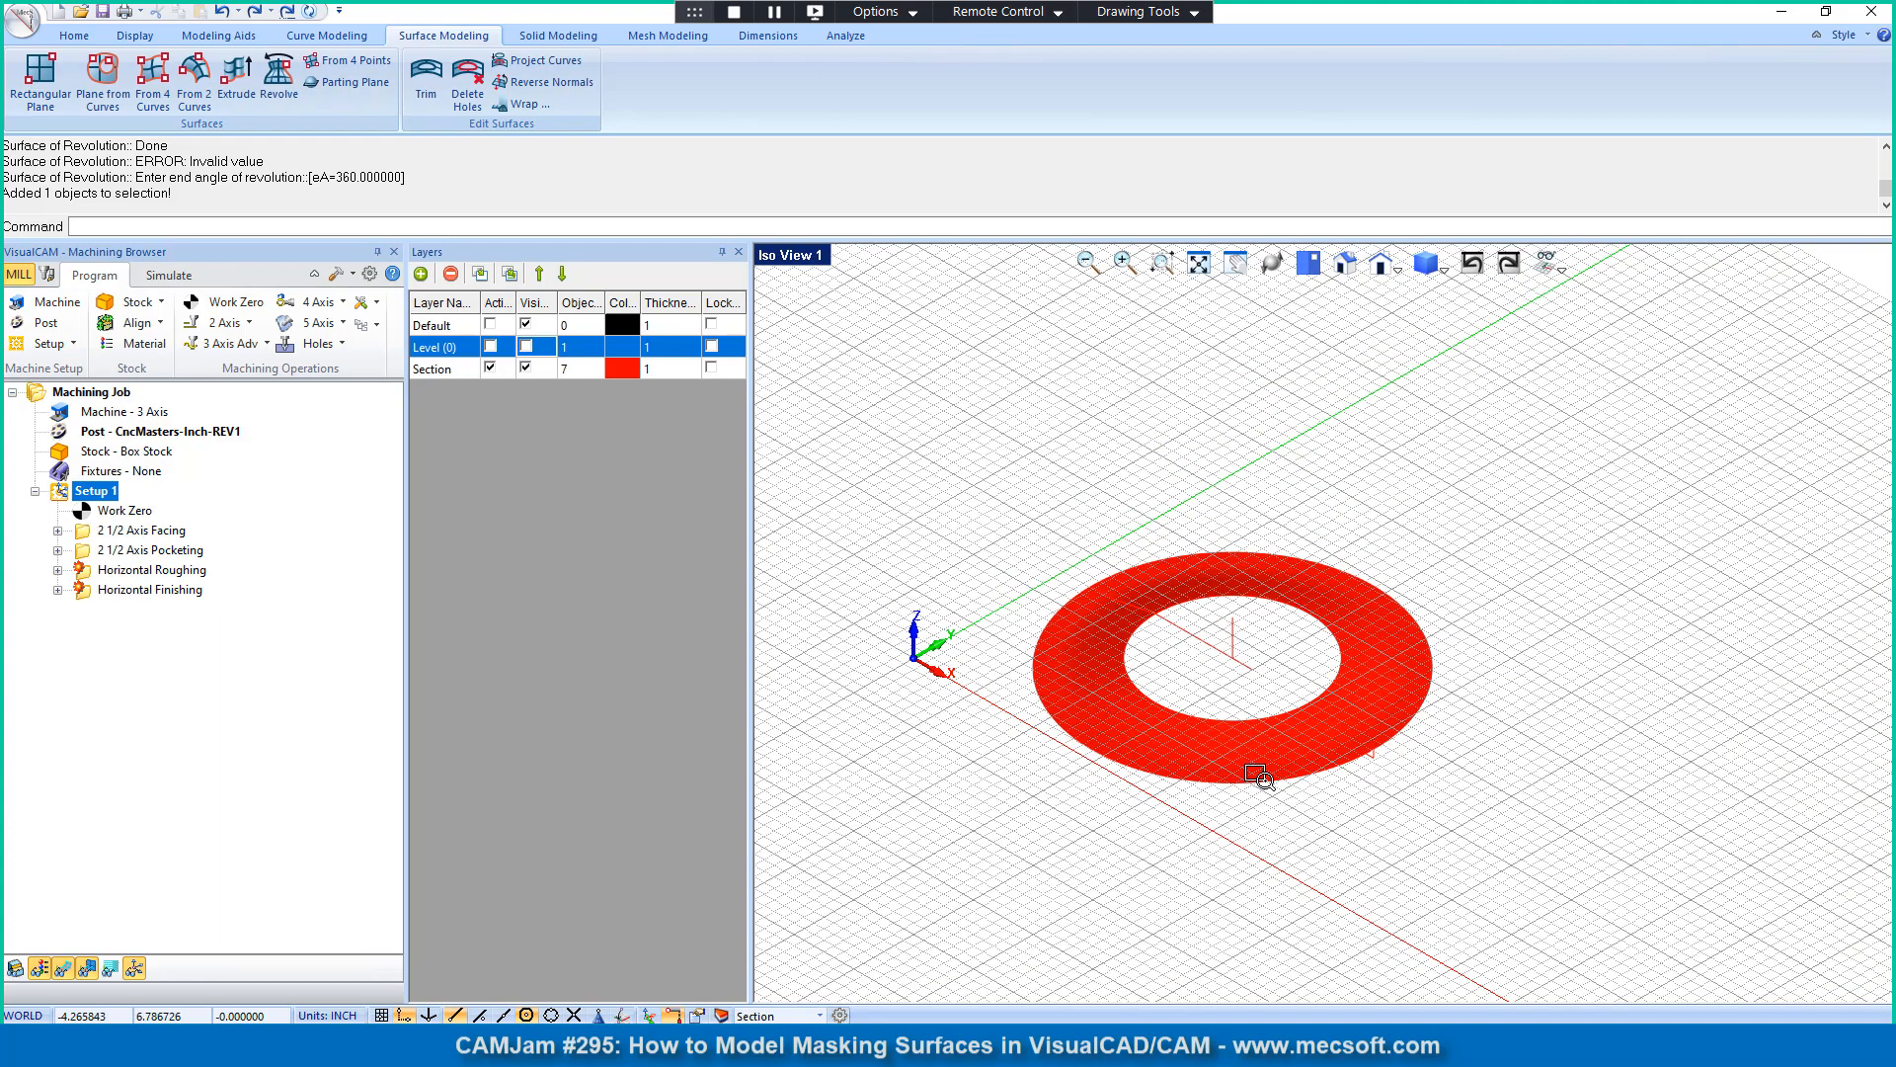
mouse_move(1218, 743)
middle_mouse_down()
mouse_move(1223, 694)
mouse_move(1231, 718)
middle_mouse_up()
scroll(1082, 651, "up", 3)
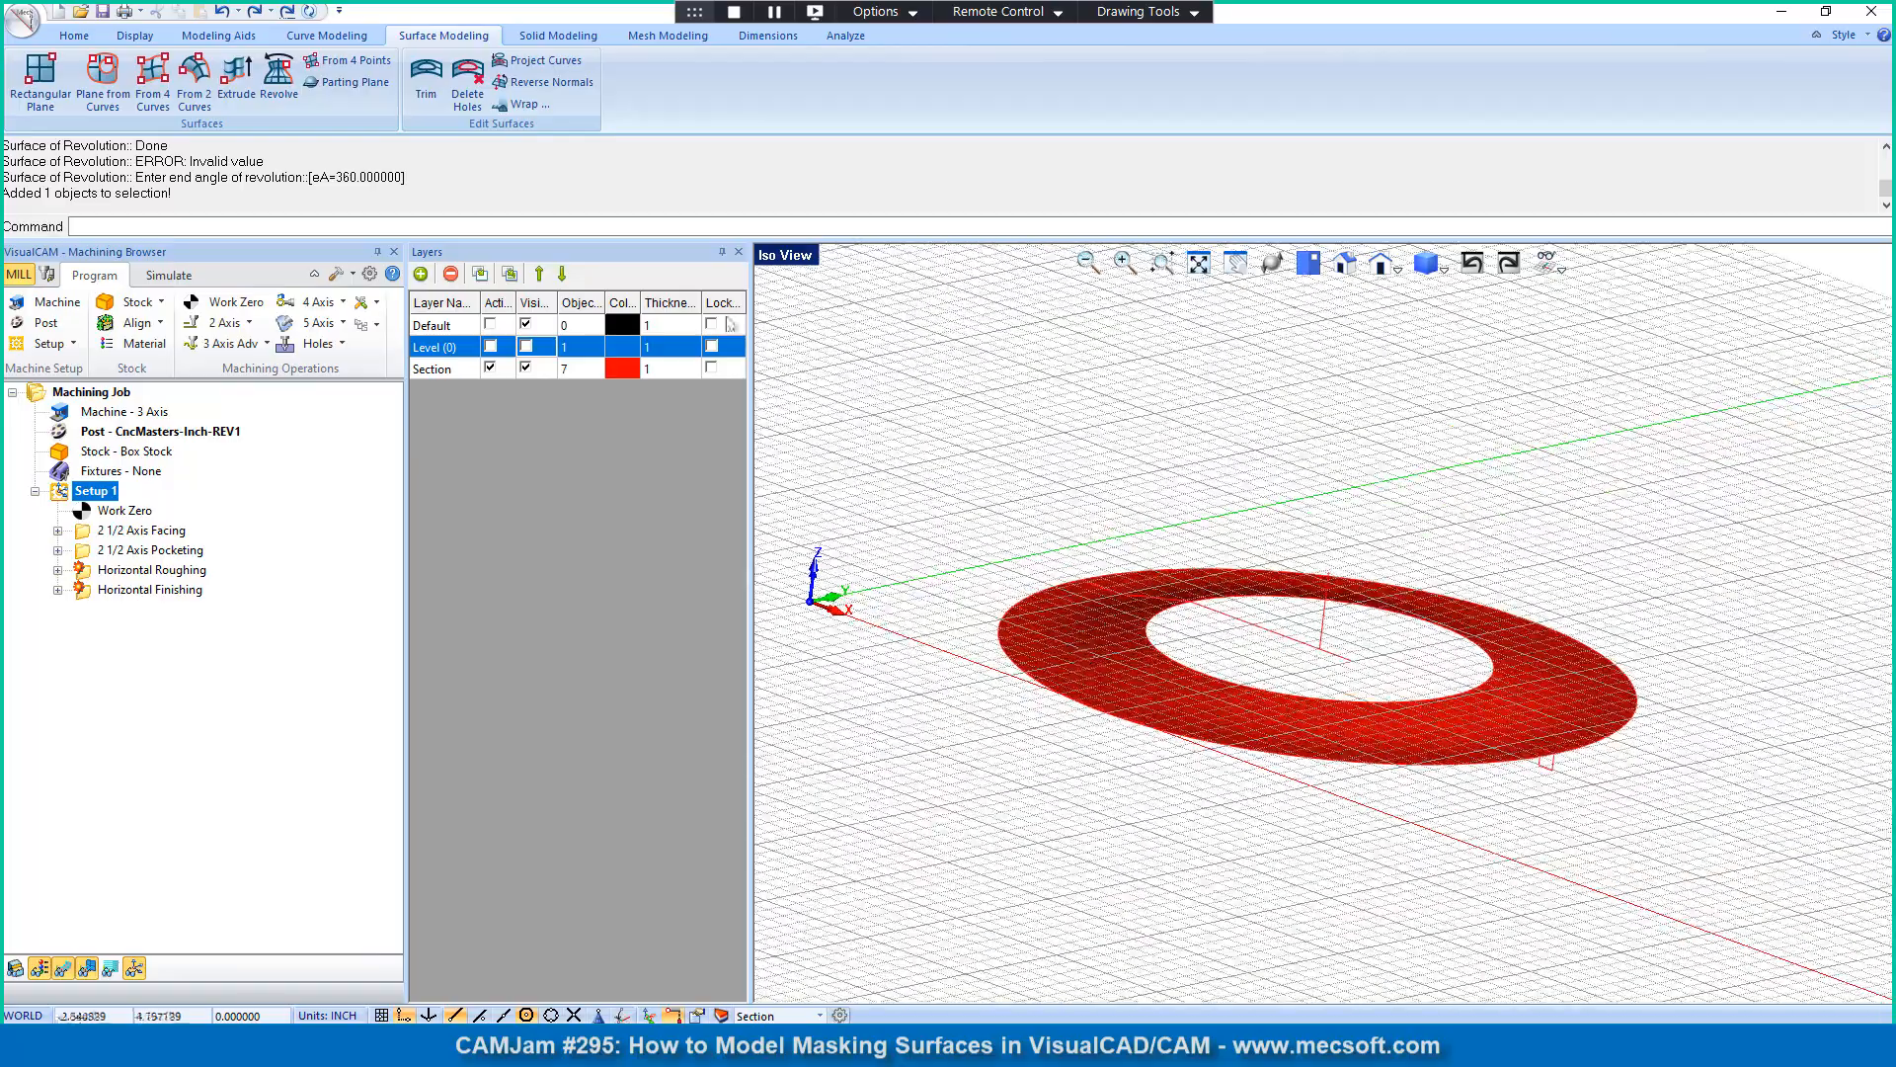
Step: Show the Level (0) layer and examine the revolved surface against the rotor's pockets and rim
left_click(527, 347)
middle_click_drag(1201, 644, 1216, 591)
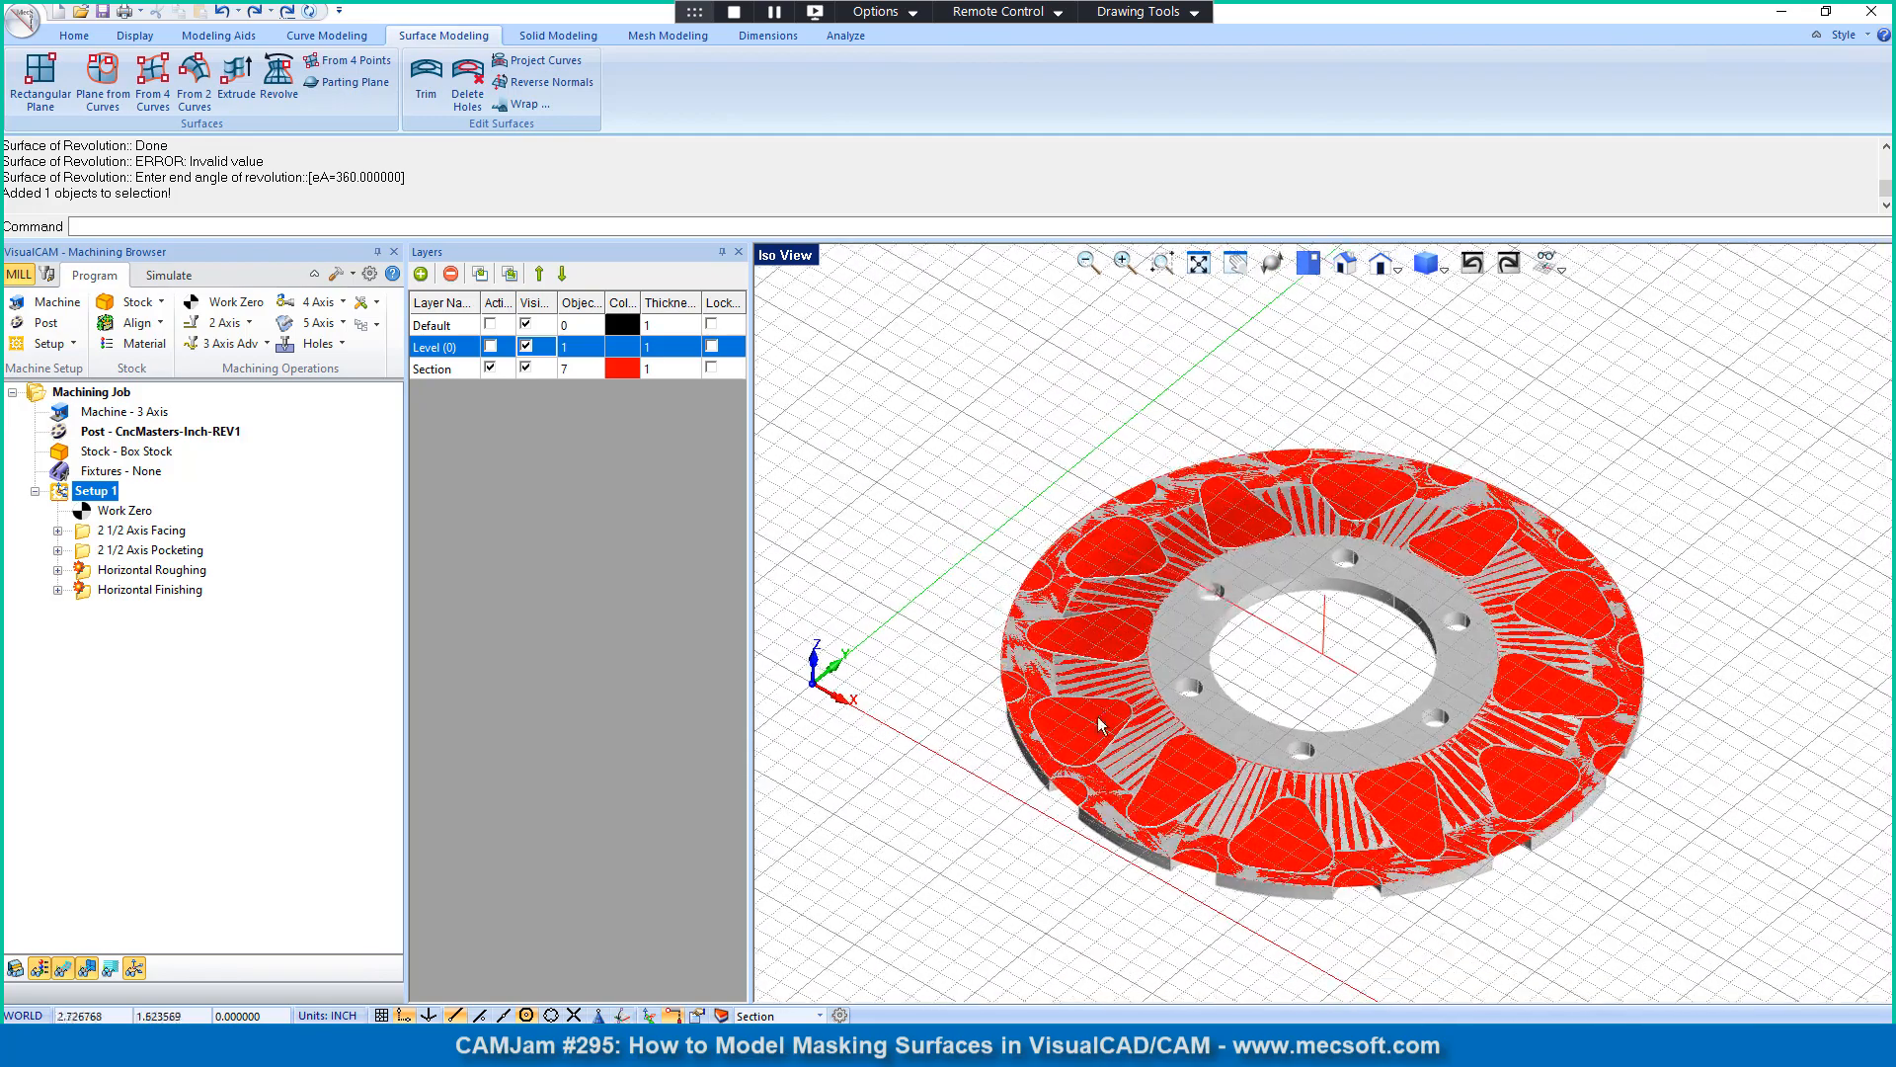
scroll(1073, 713, "up", 5)
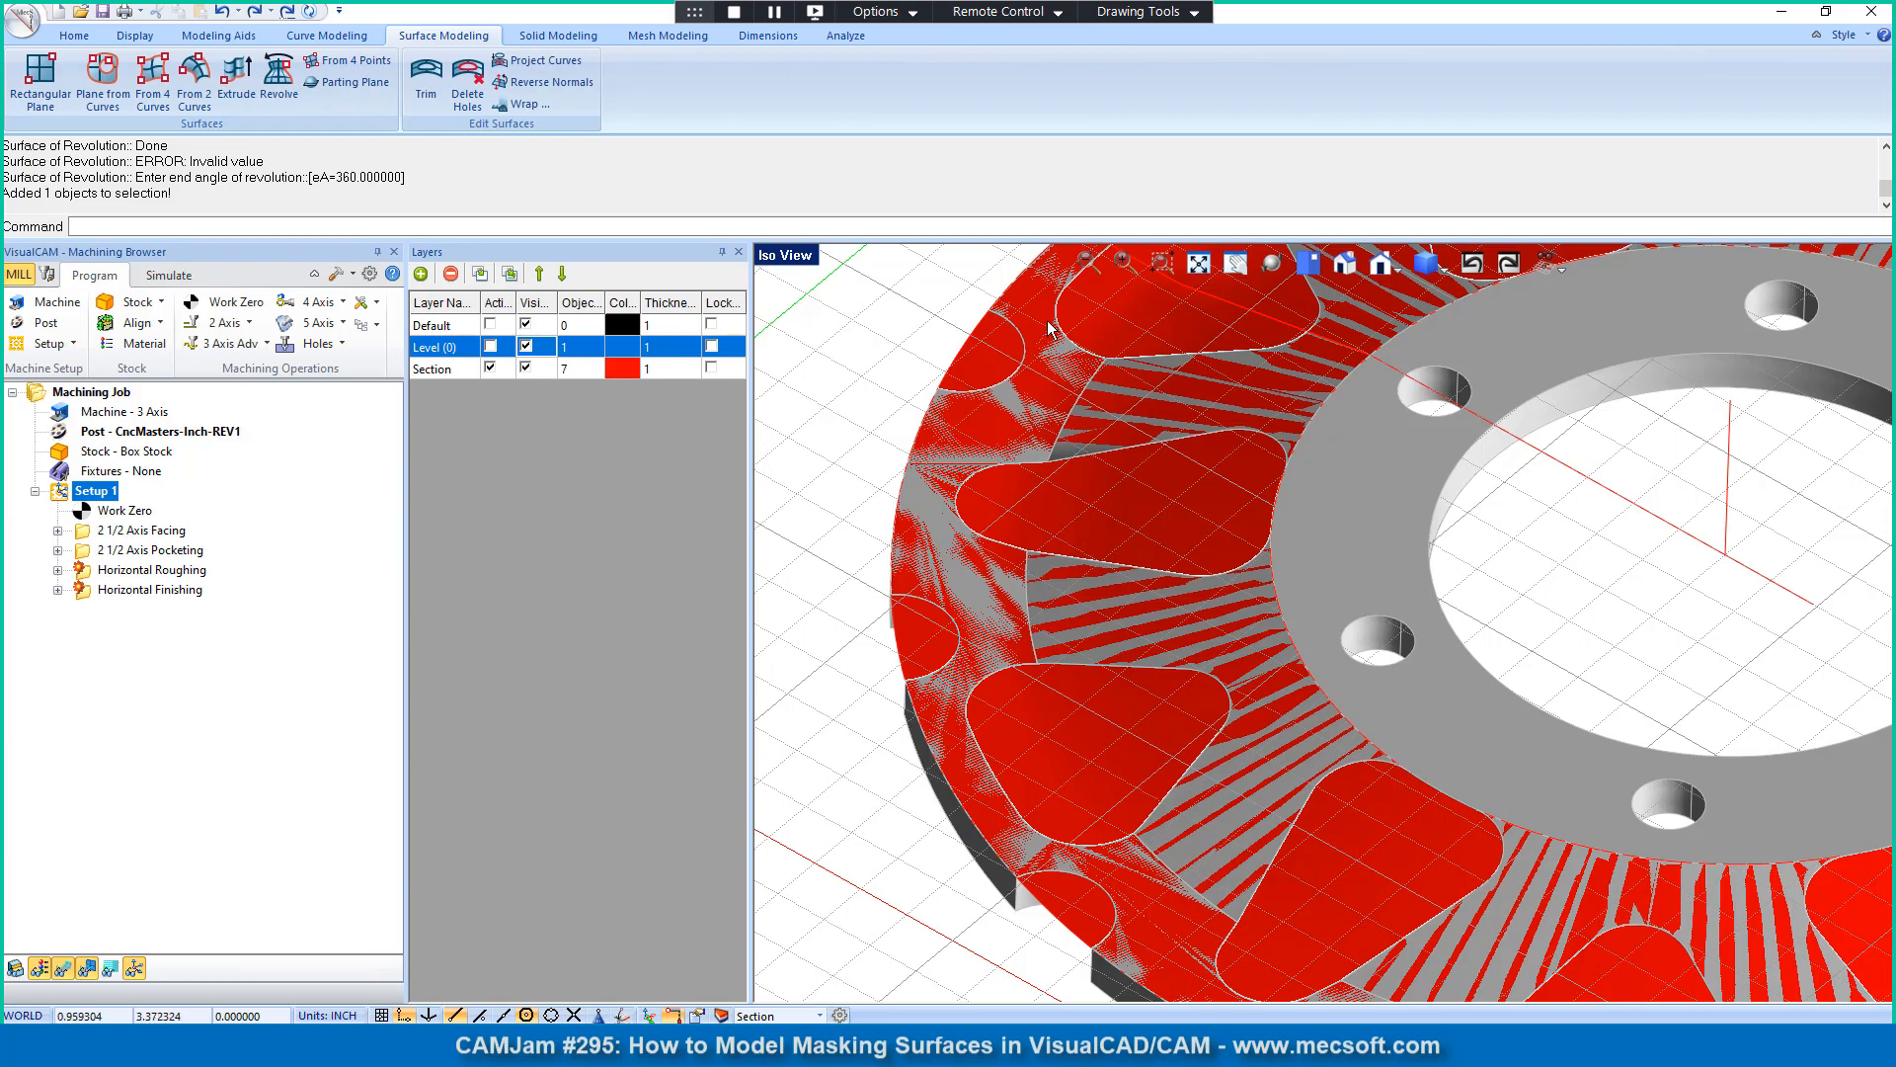
scroll(1049, 329, "down", 5)
scroll(1164, 652, "down", 3)
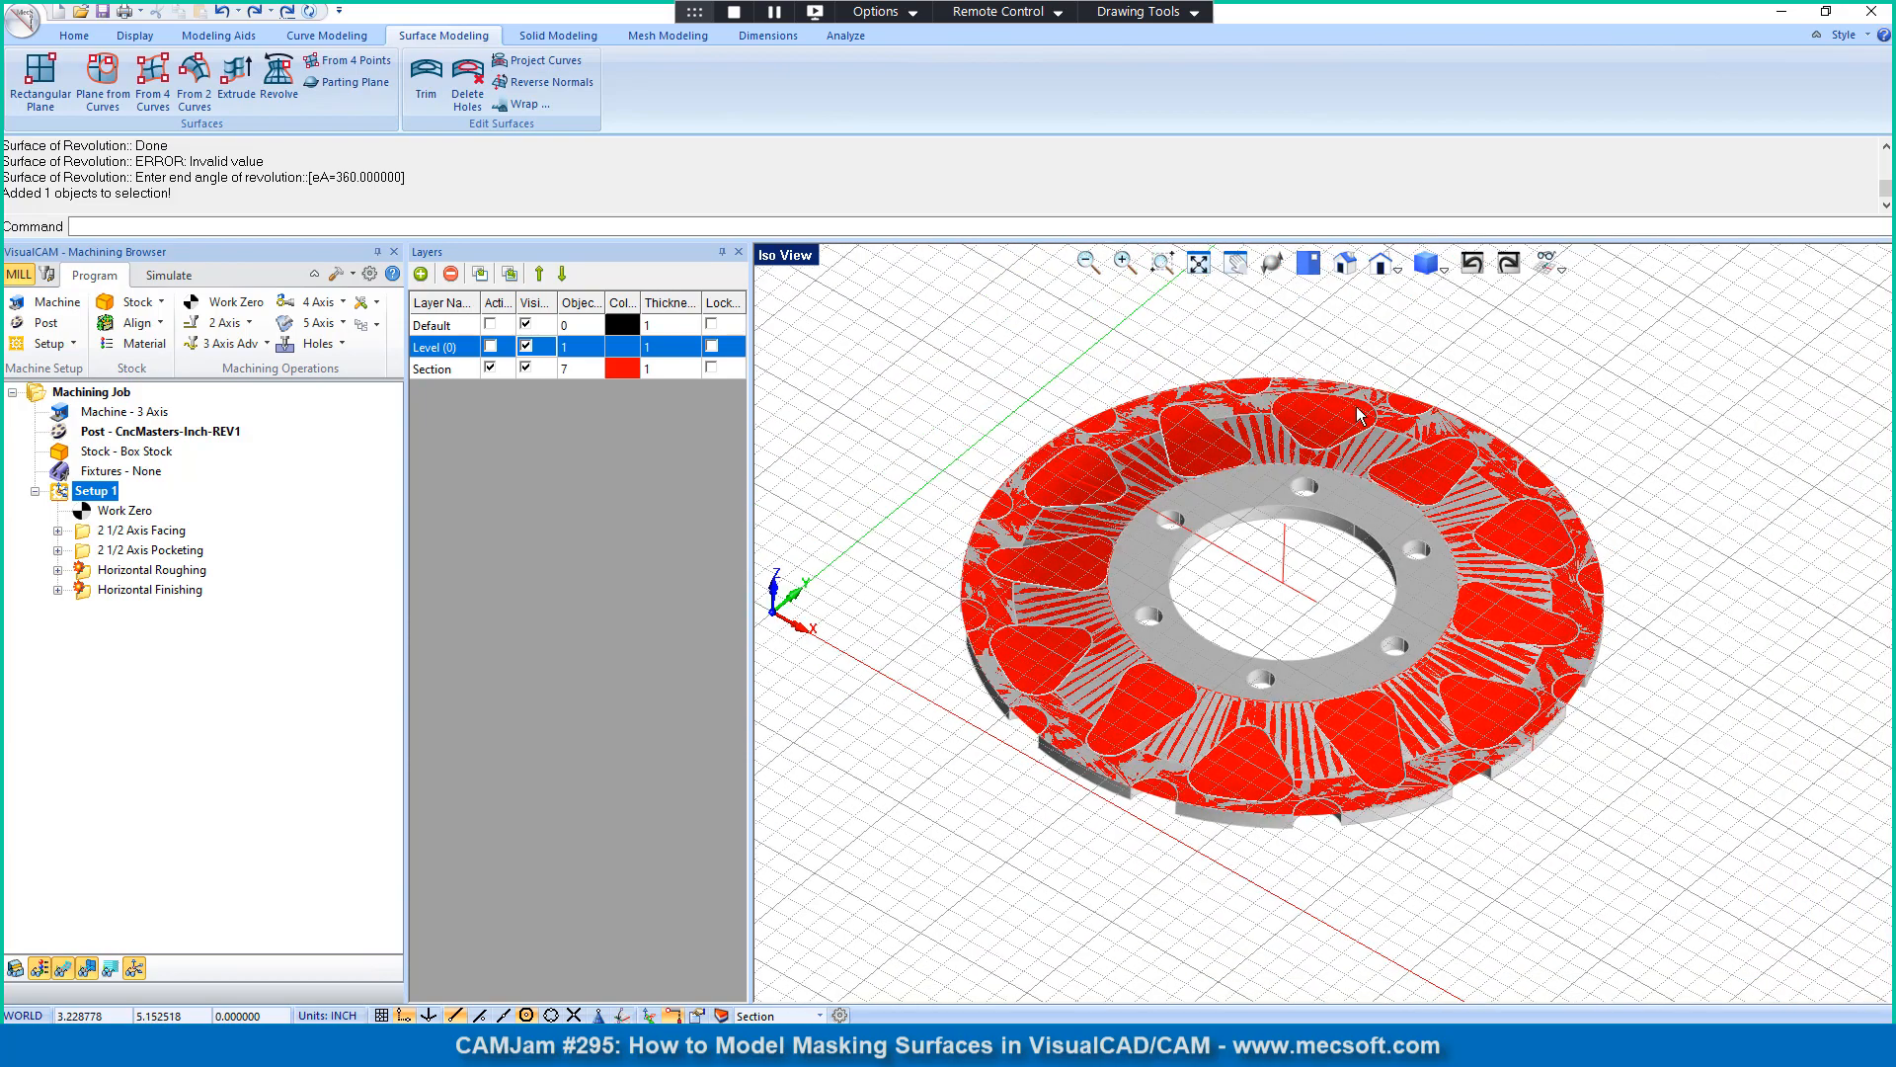
Step: Create a Plane from Curves surface from the top edge of the bolt hole crossed by the horizontal line, and deselect it
scroll(1298, 512, "up", 4)
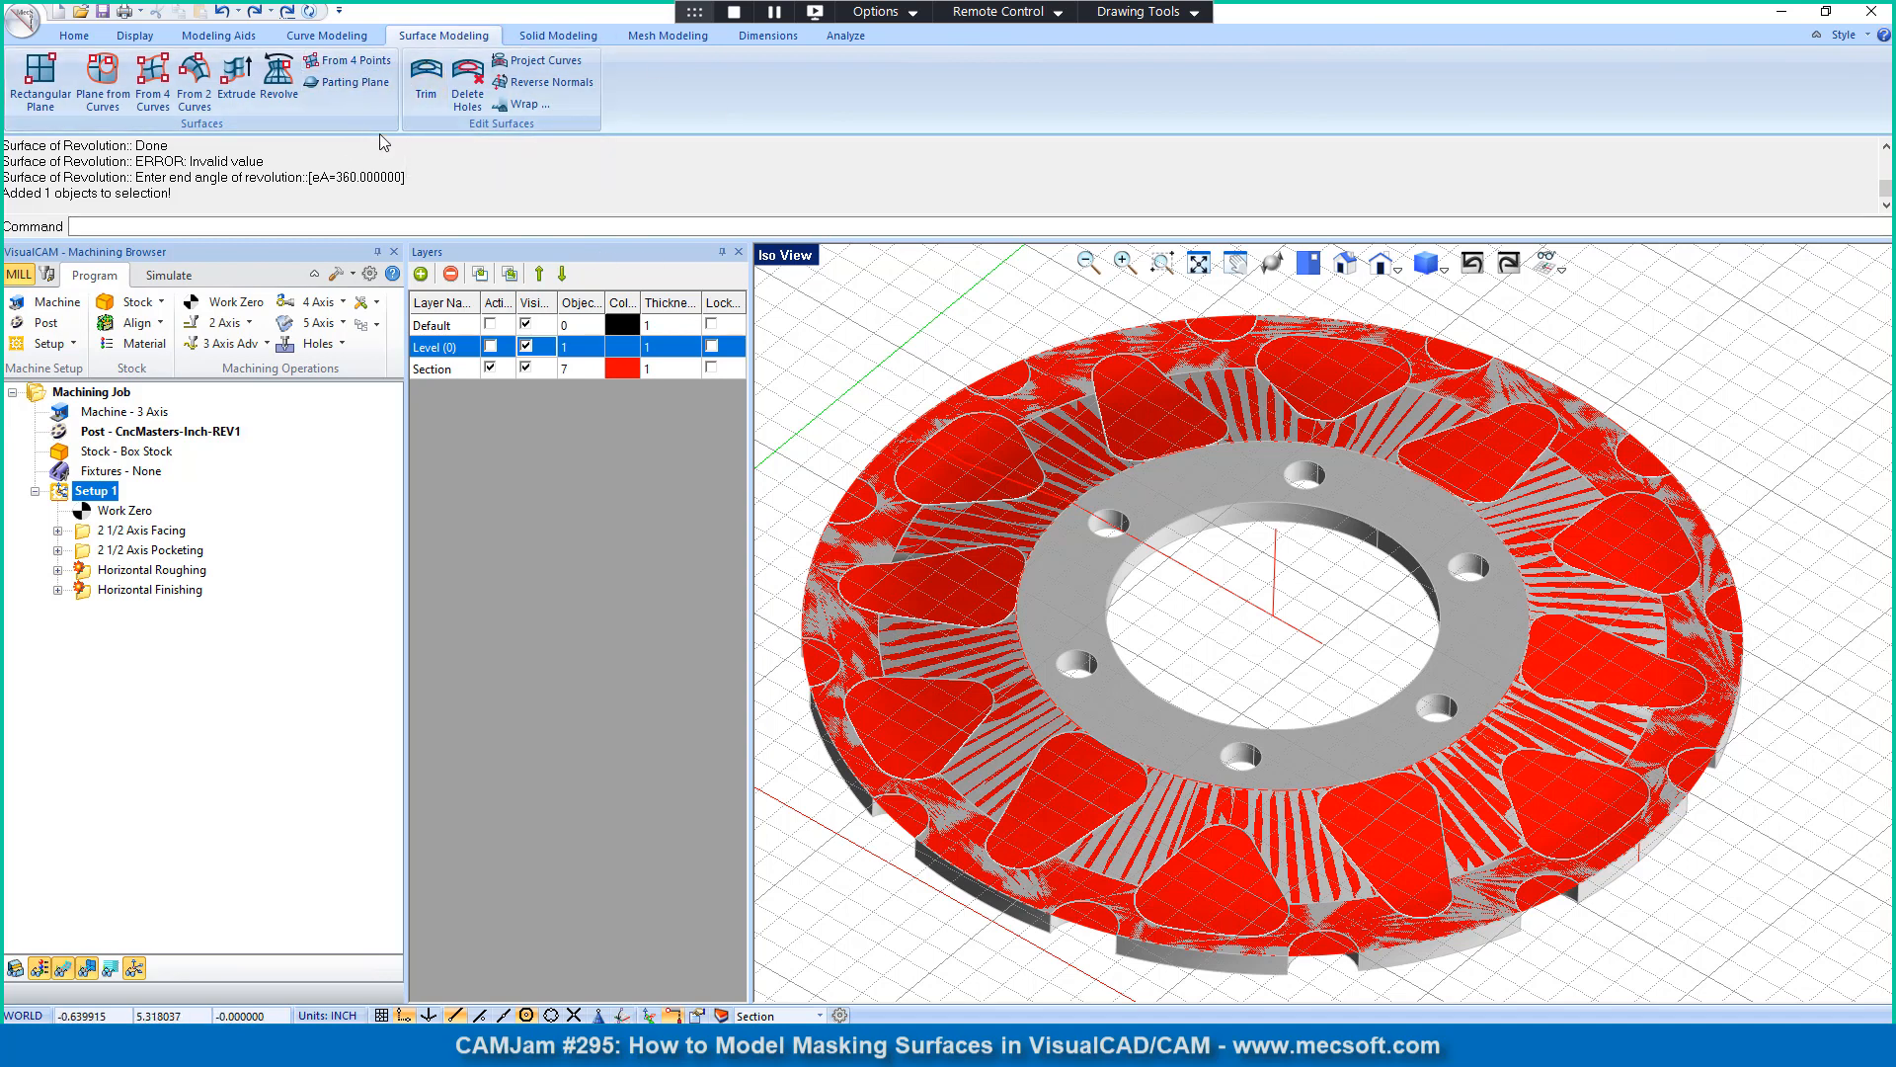
left_click(103, 81)
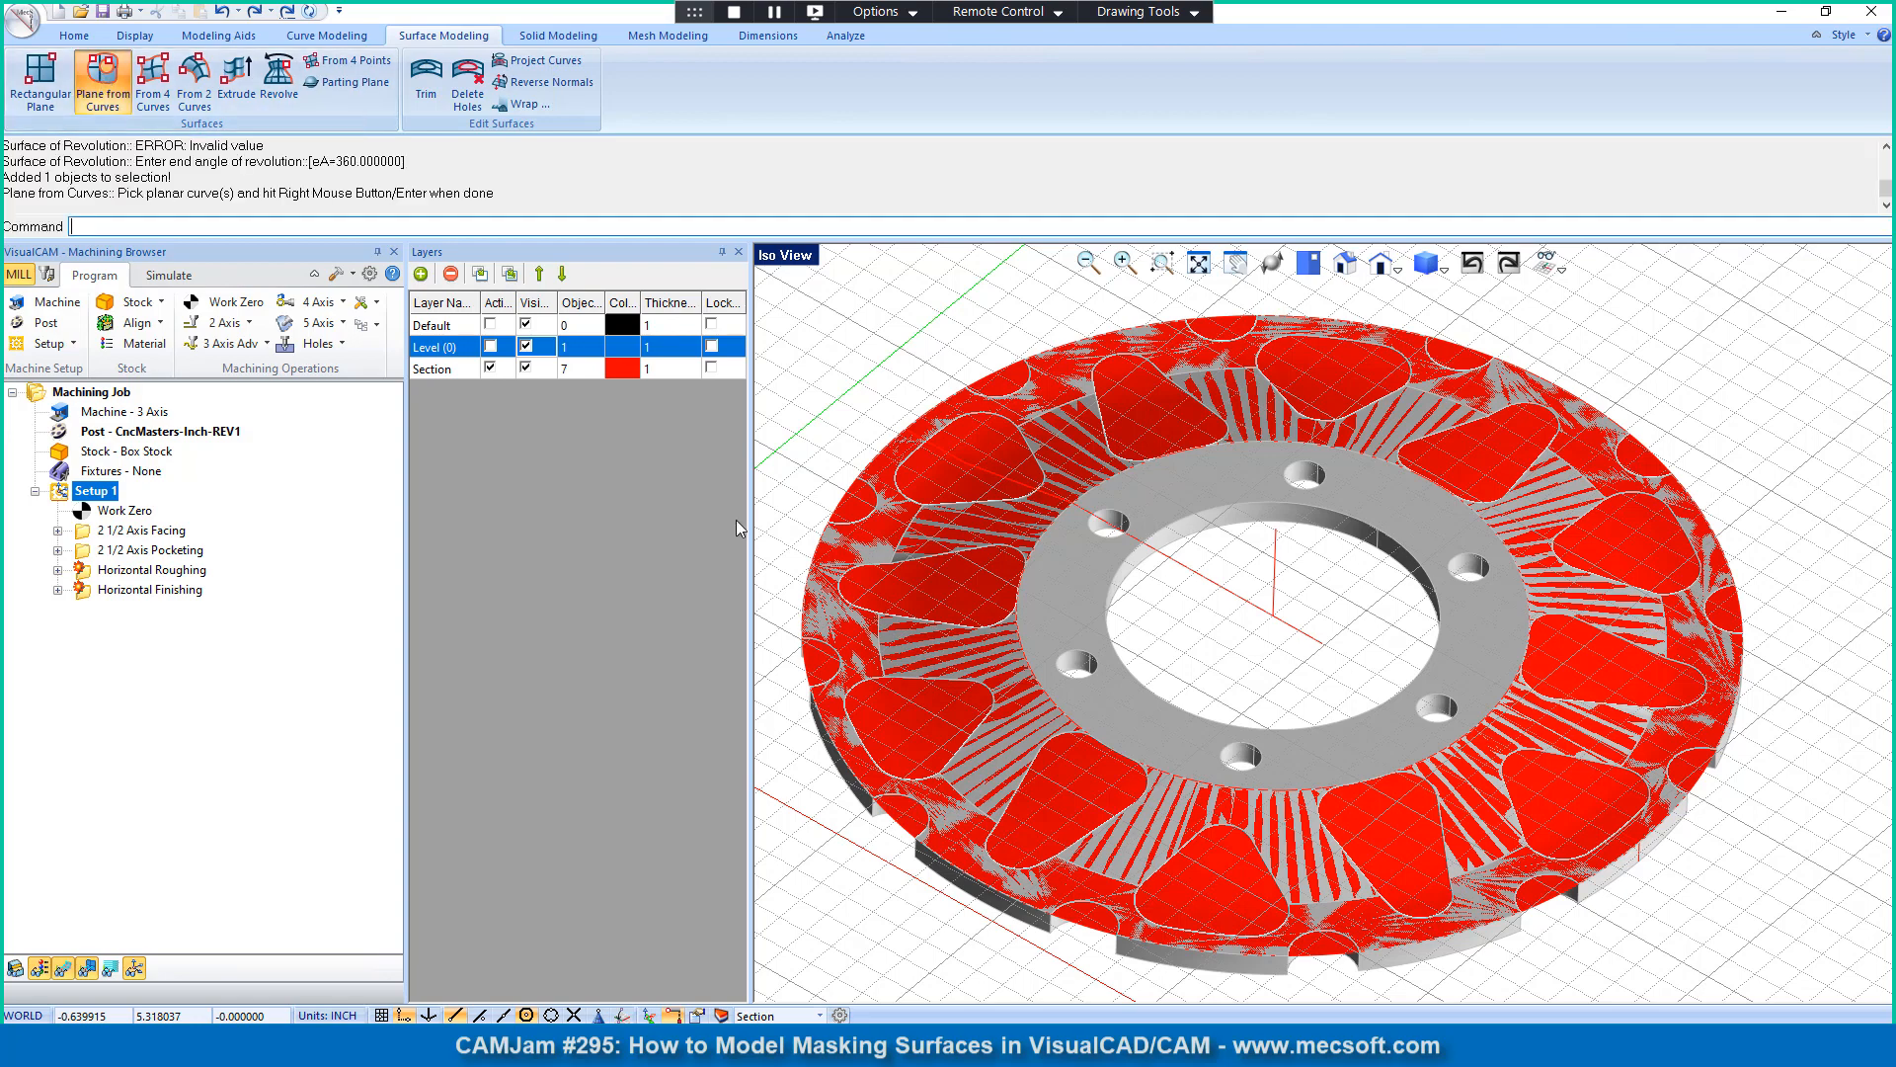
scroll(1130, 548, "up", 2)
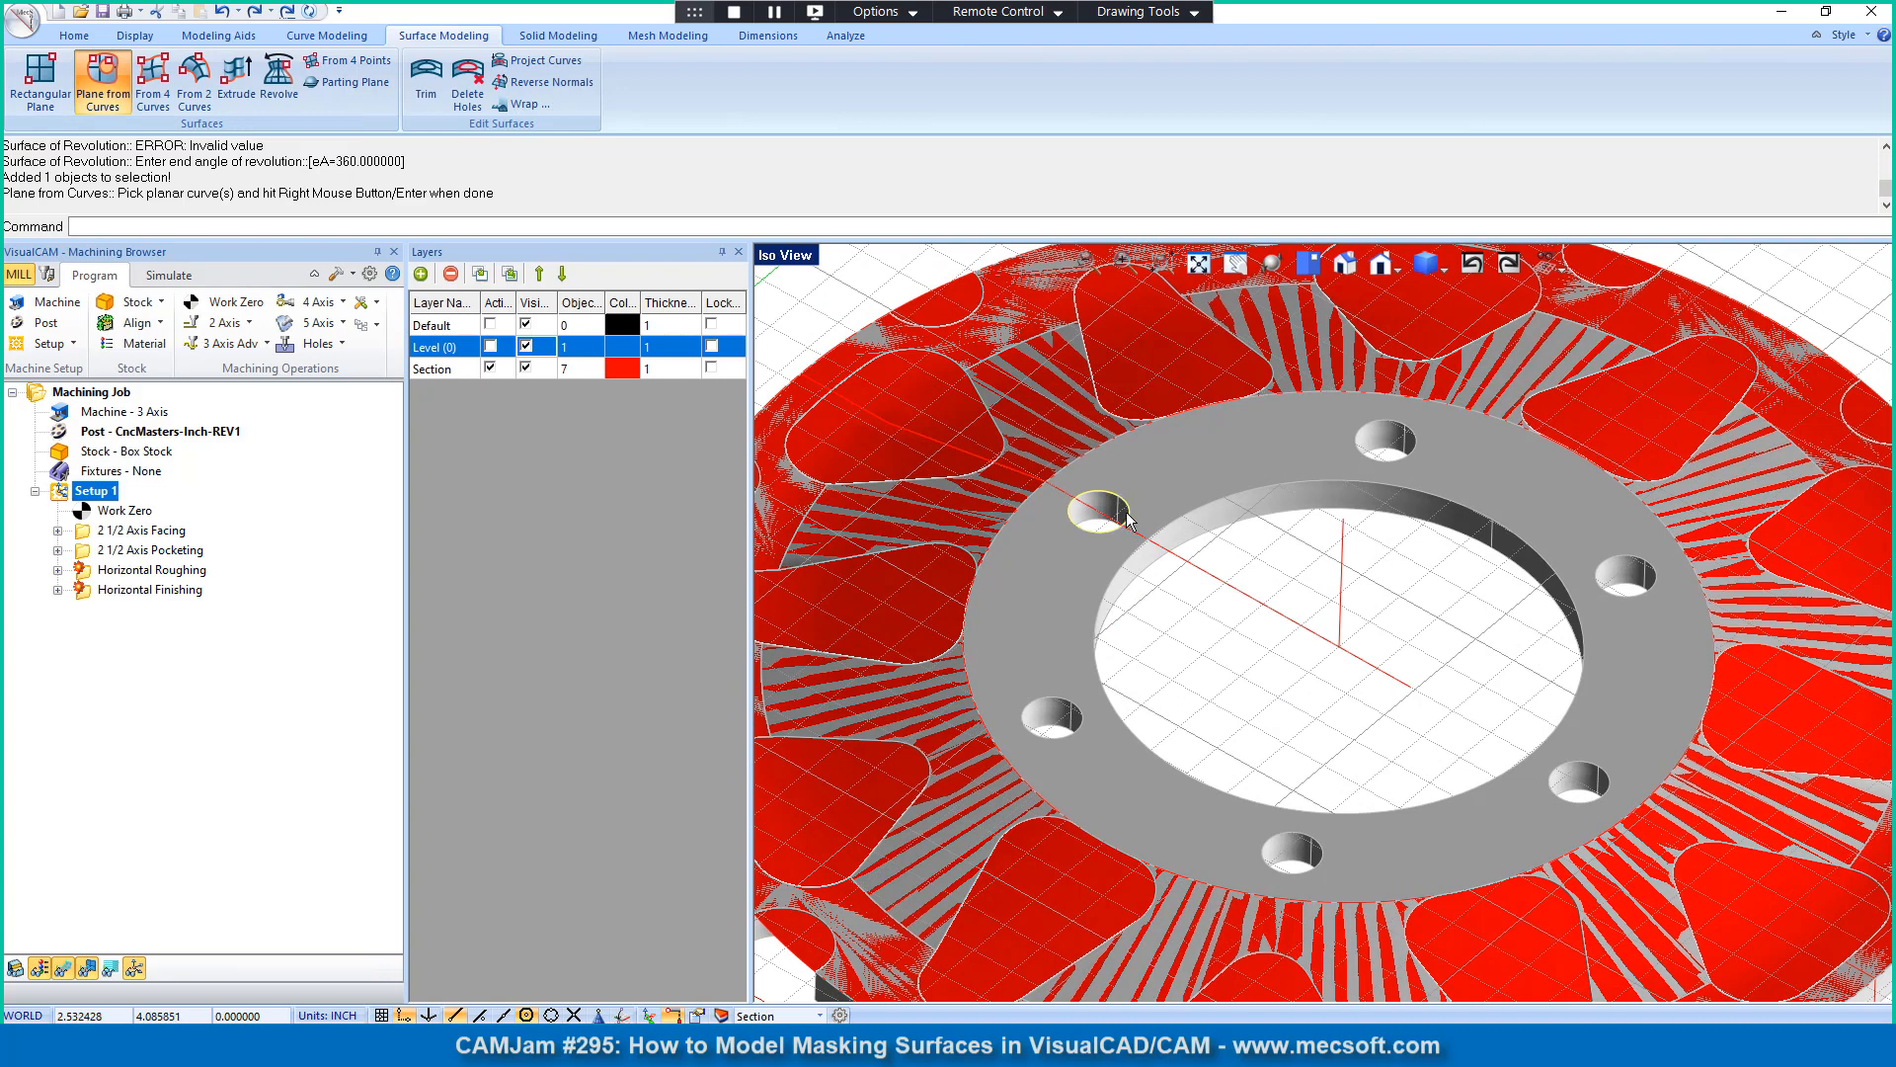
left_click(1130, 520)
right_click(1129, 521)
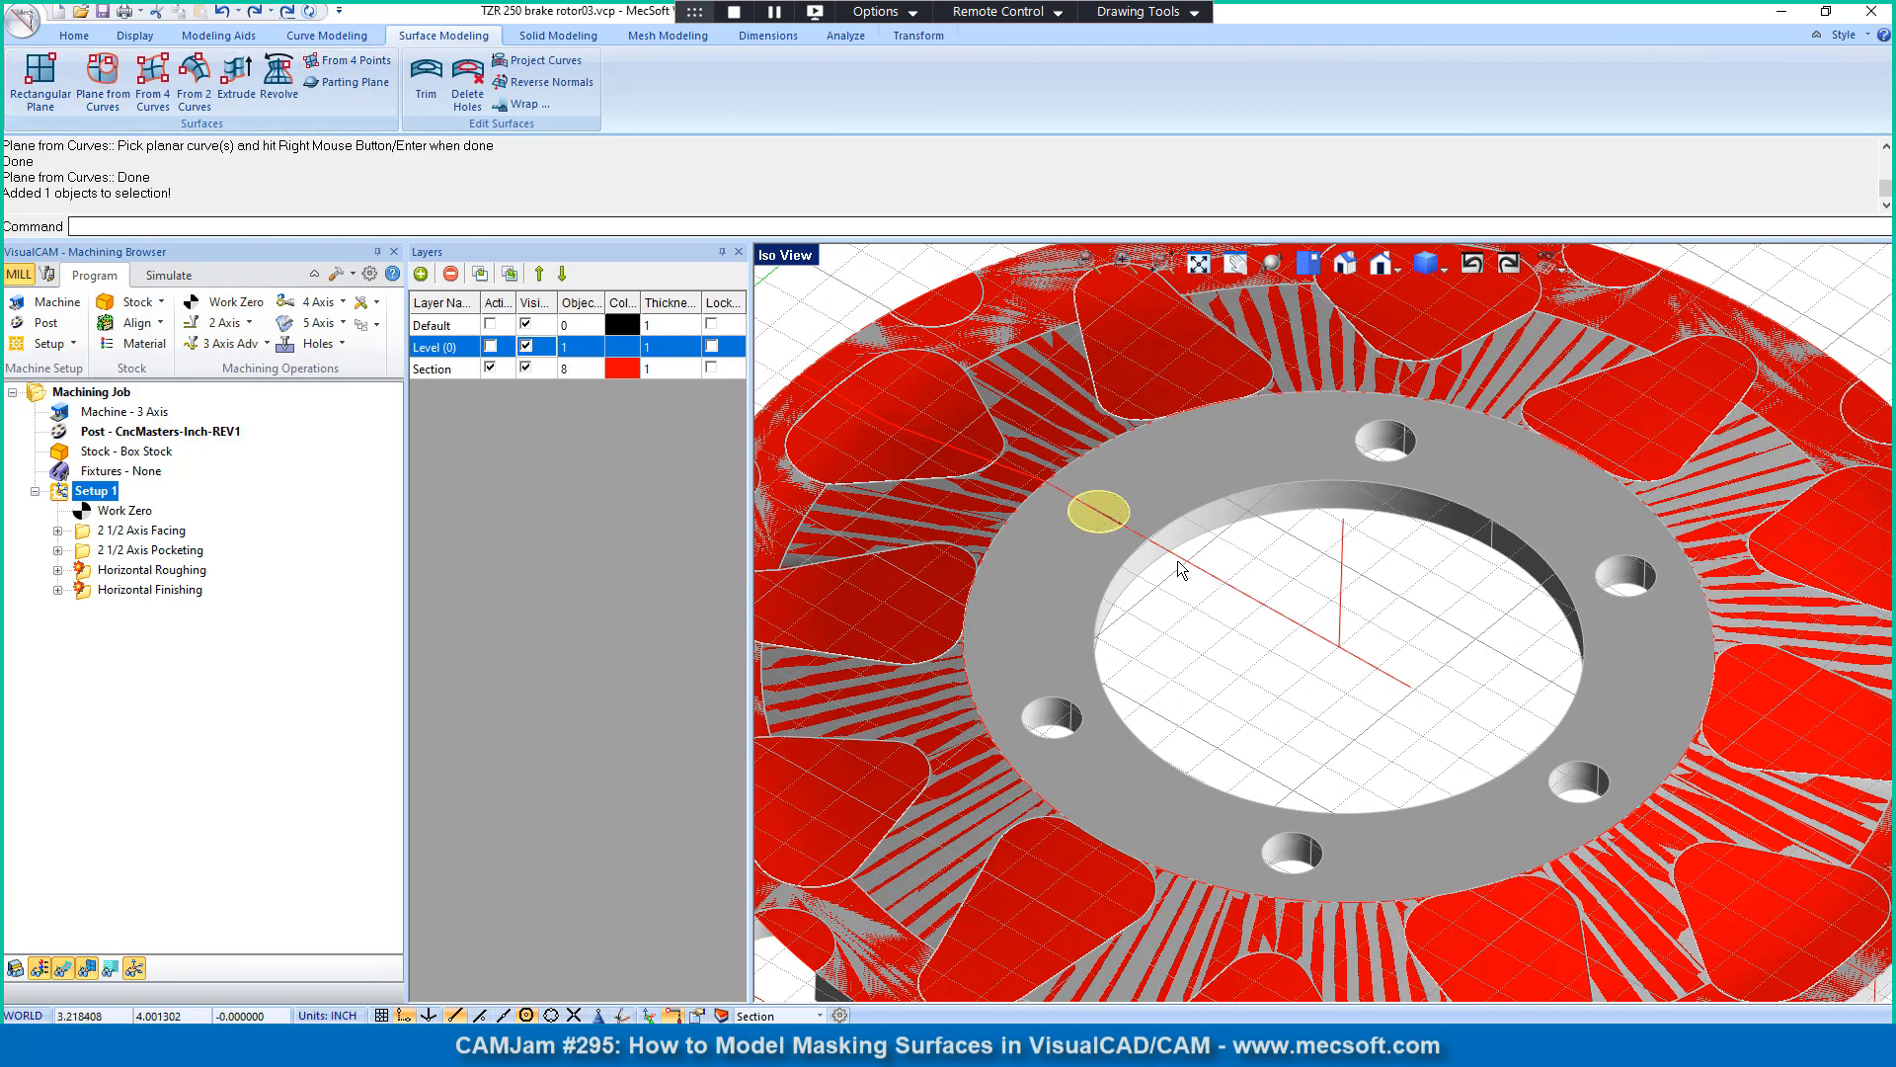
left_click(1212, 608)
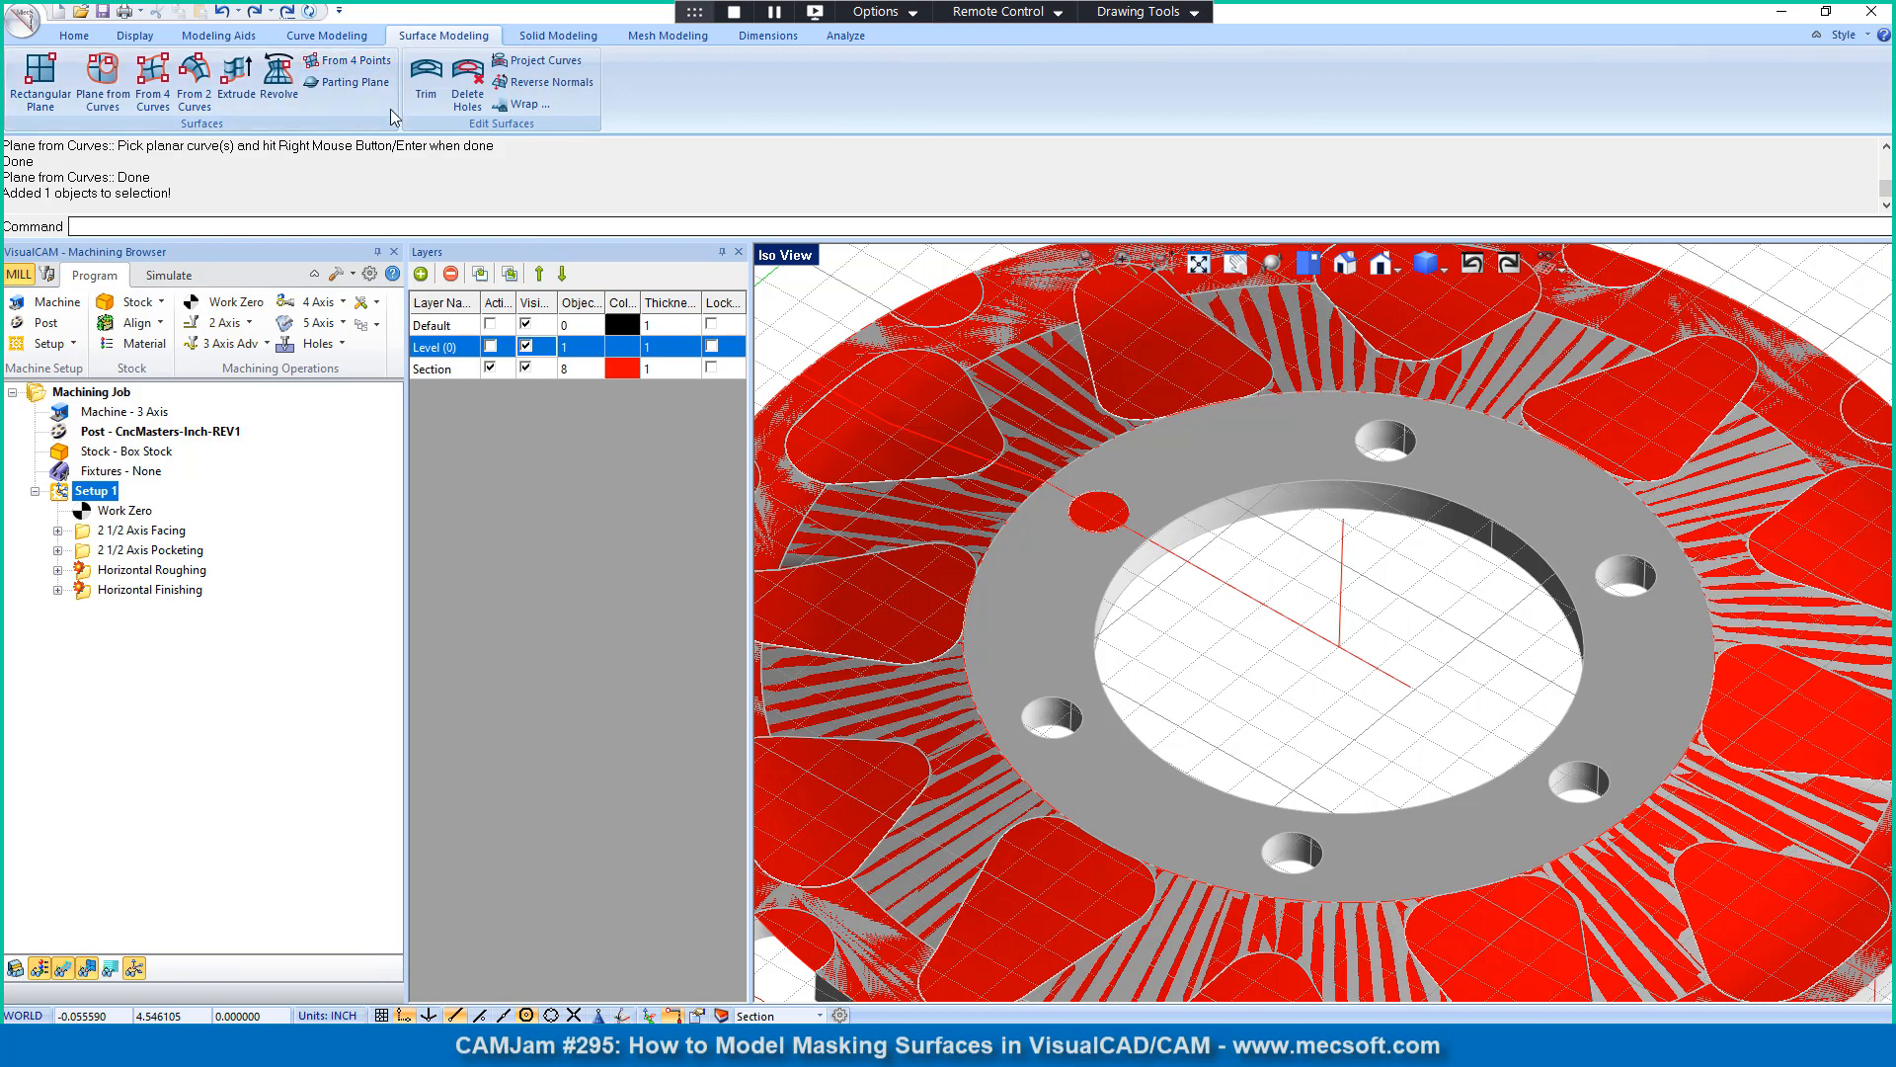
Step: Turn on automatic command repeat and cap the rear bolt hole with a Plane from Curves surface from its top edge
left_click(309, 12)
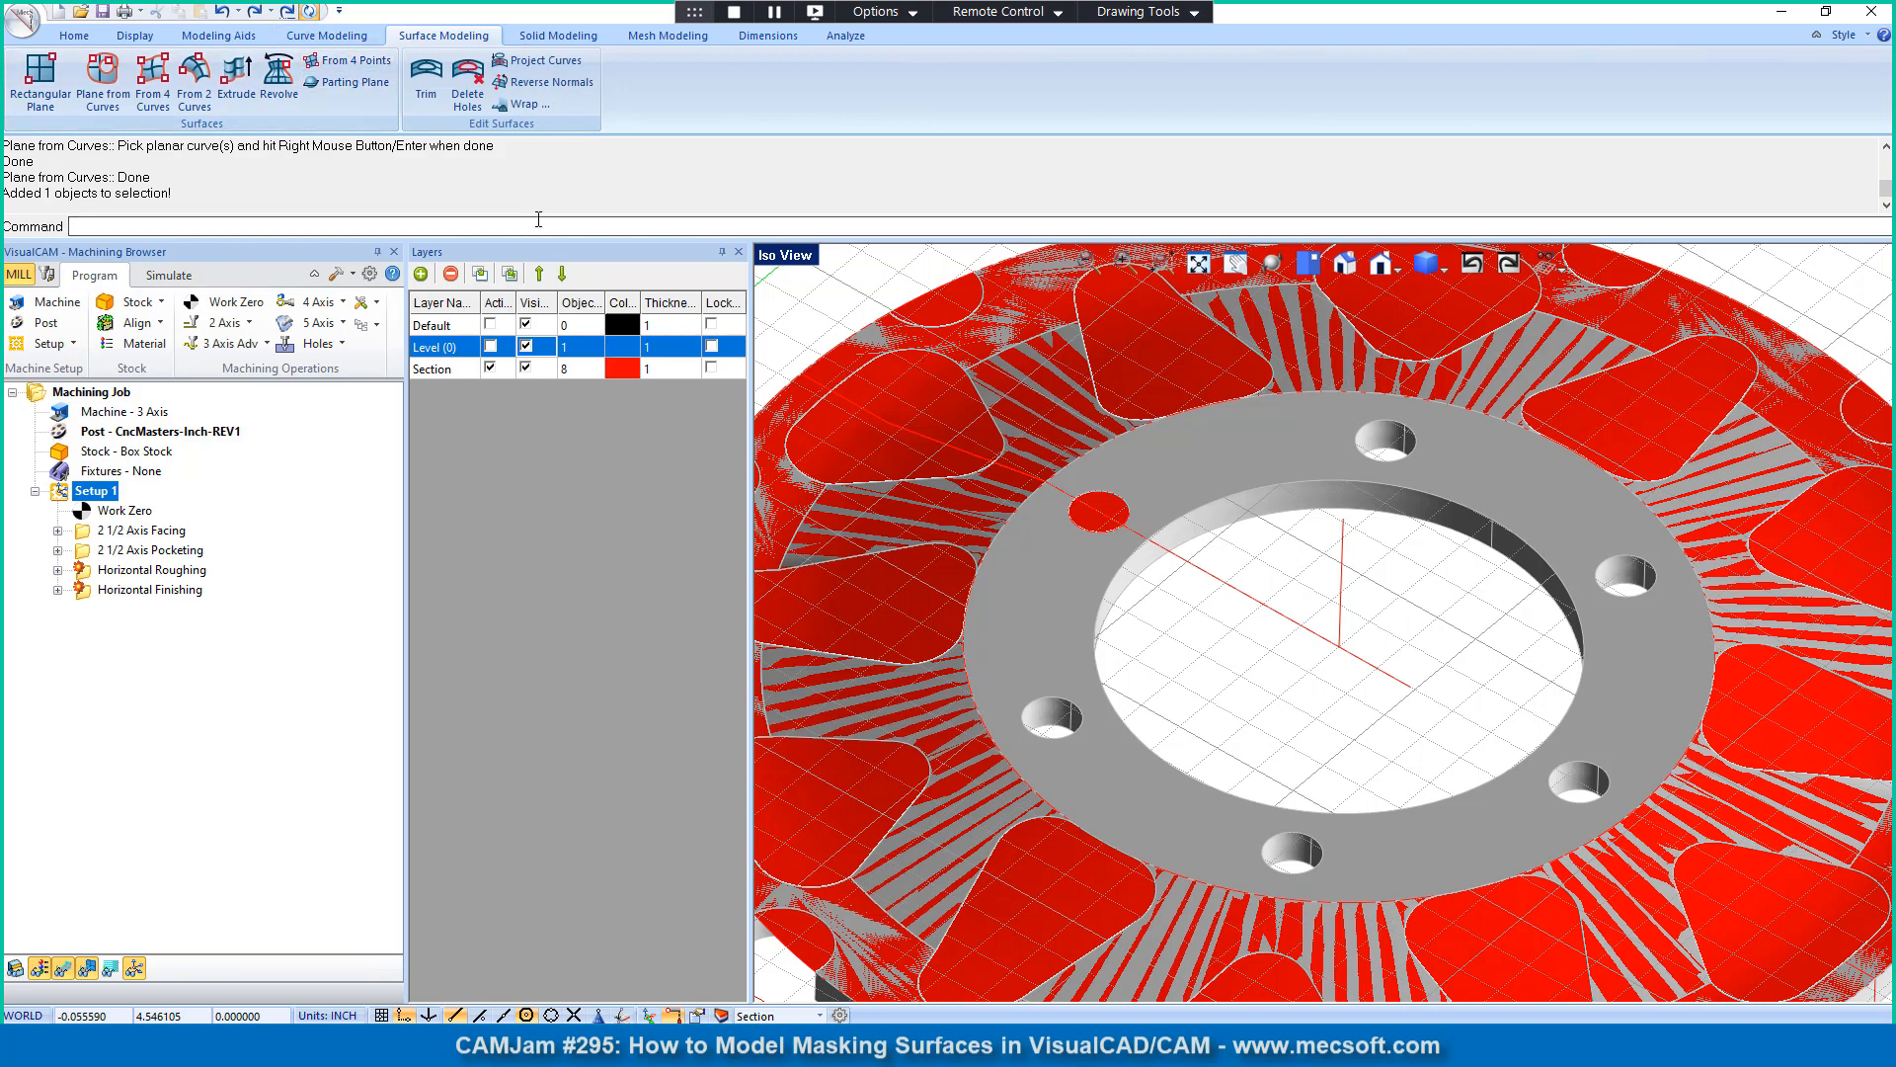
left_click(109, 84)
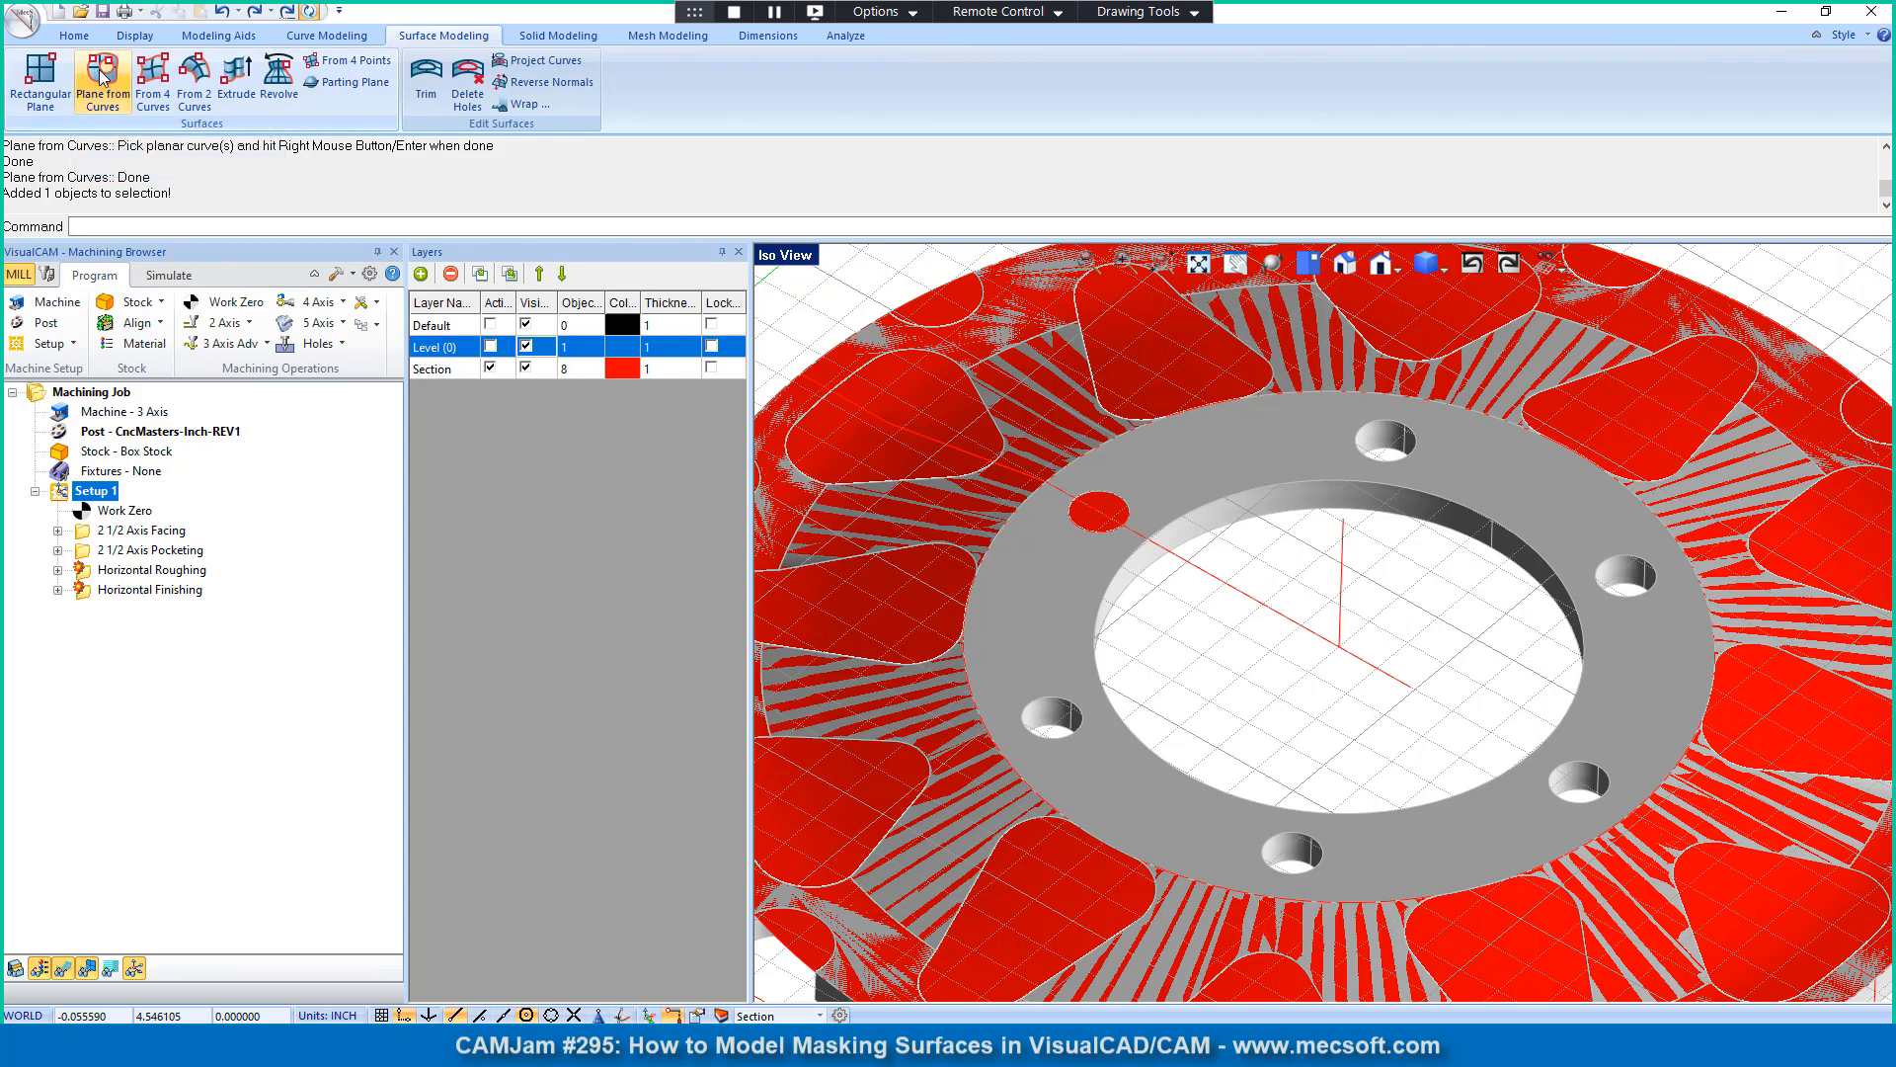
left_click(105, 79)
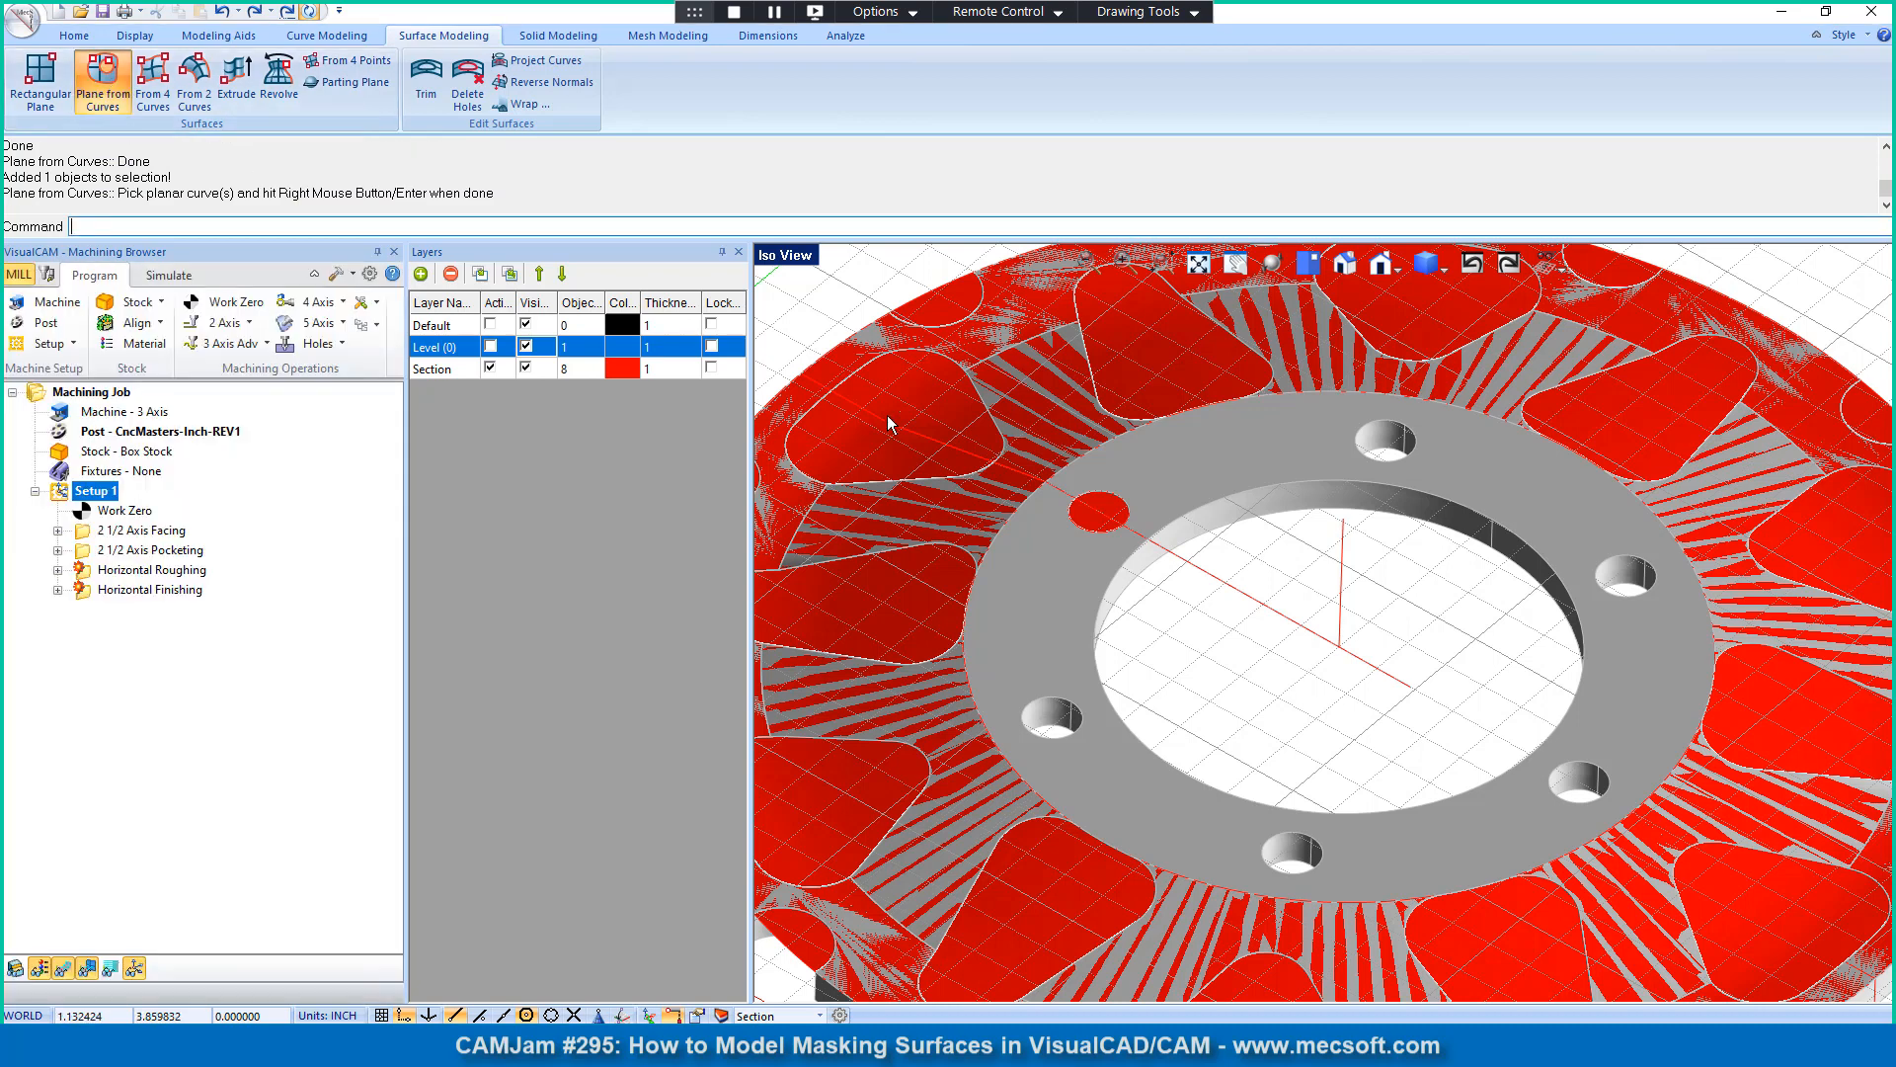
left_click(1413, 450)
right_click(1413, 451)
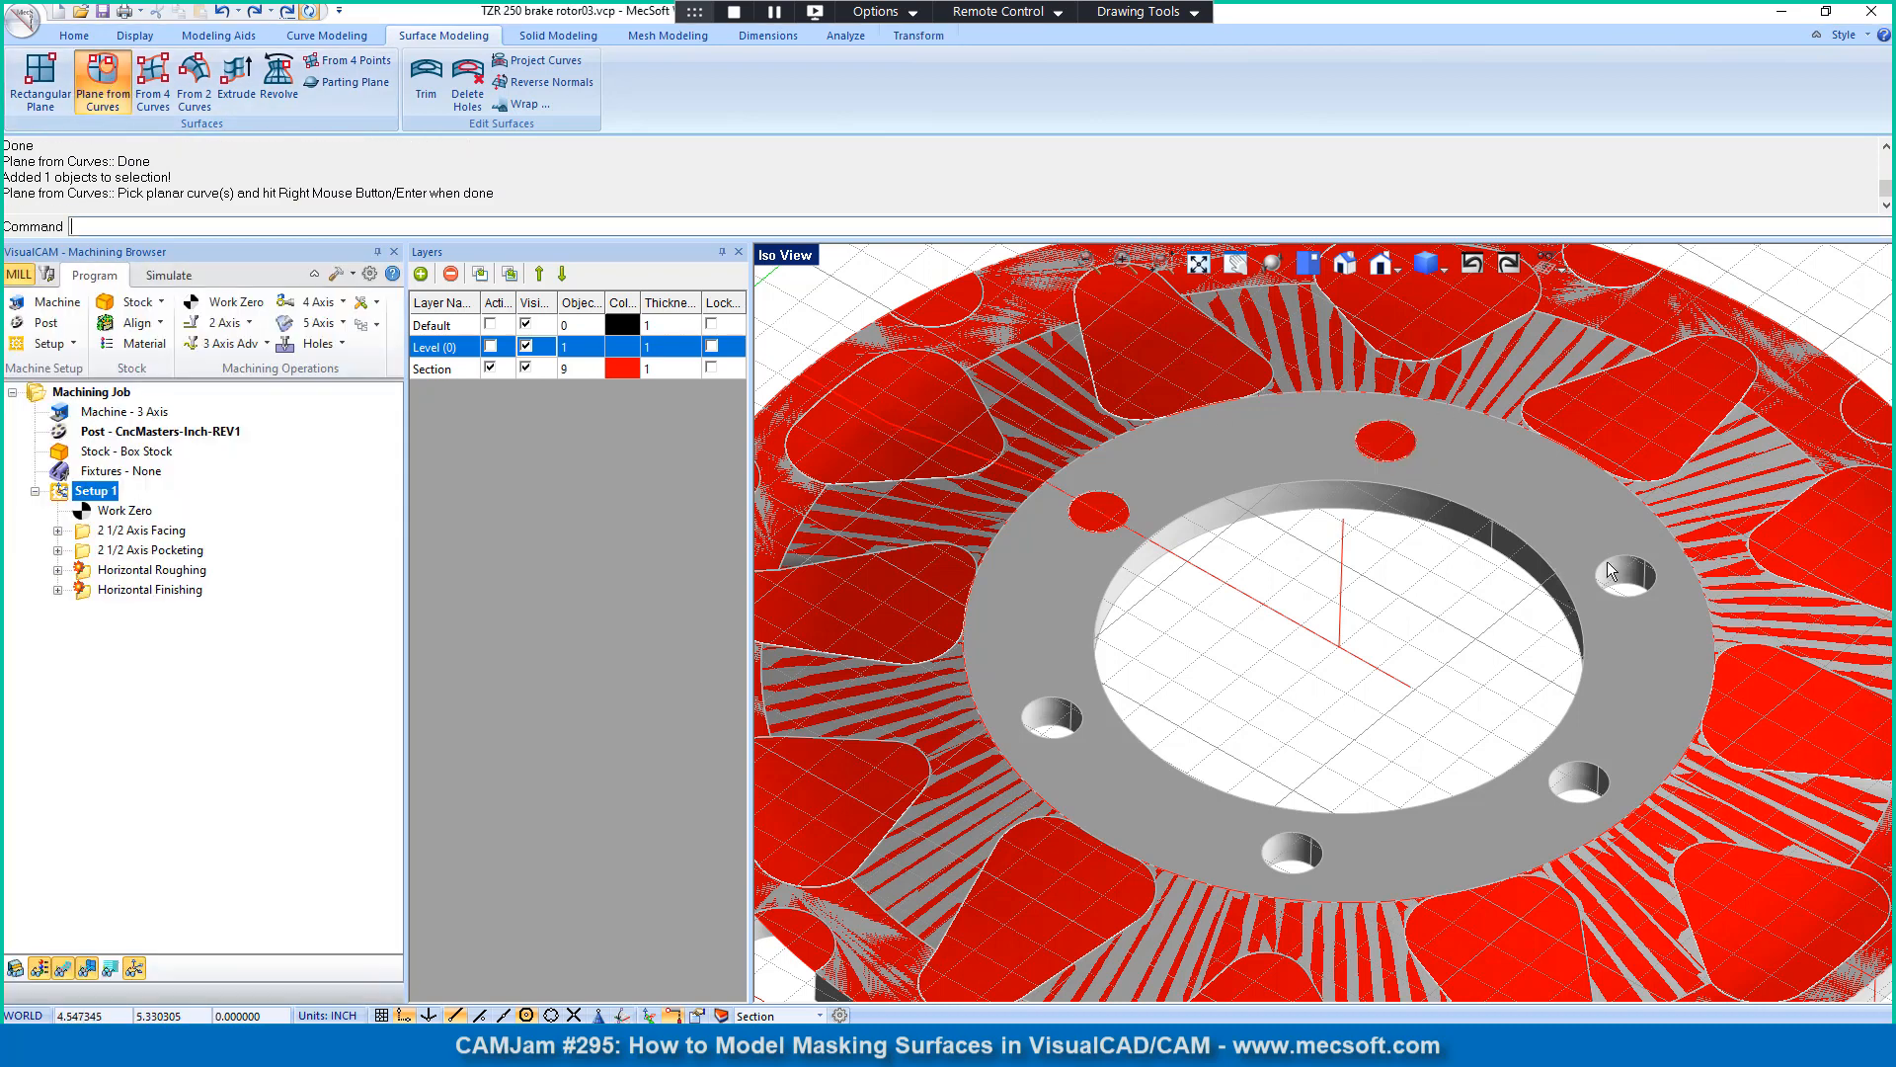
Step: Cap the four remaining open bolt holes with separate Plane from Curves surfaces from their top edges
left_click(1650, 590)
right_click(1539, 740)
left_click(1576, 772)
right_click(1606, 796)
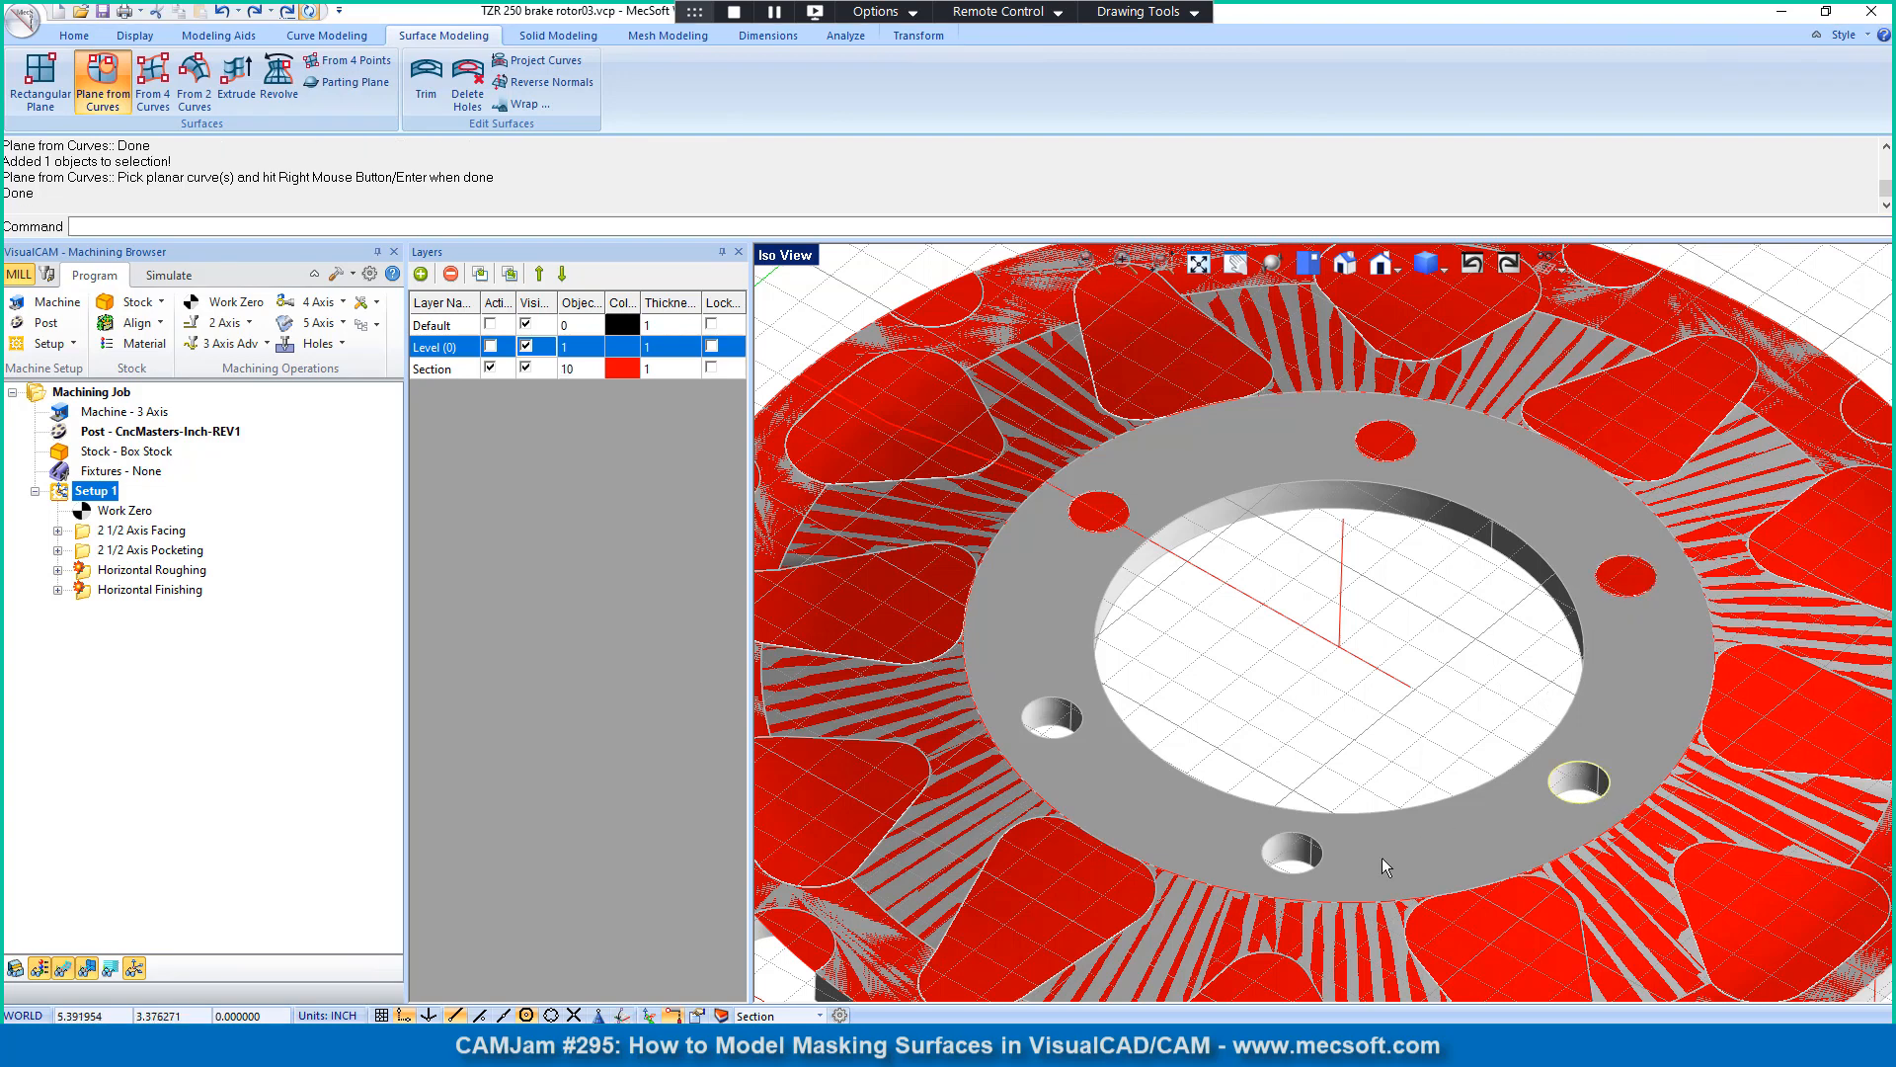
left_click(1330, 868)
right_click(1274, 800)
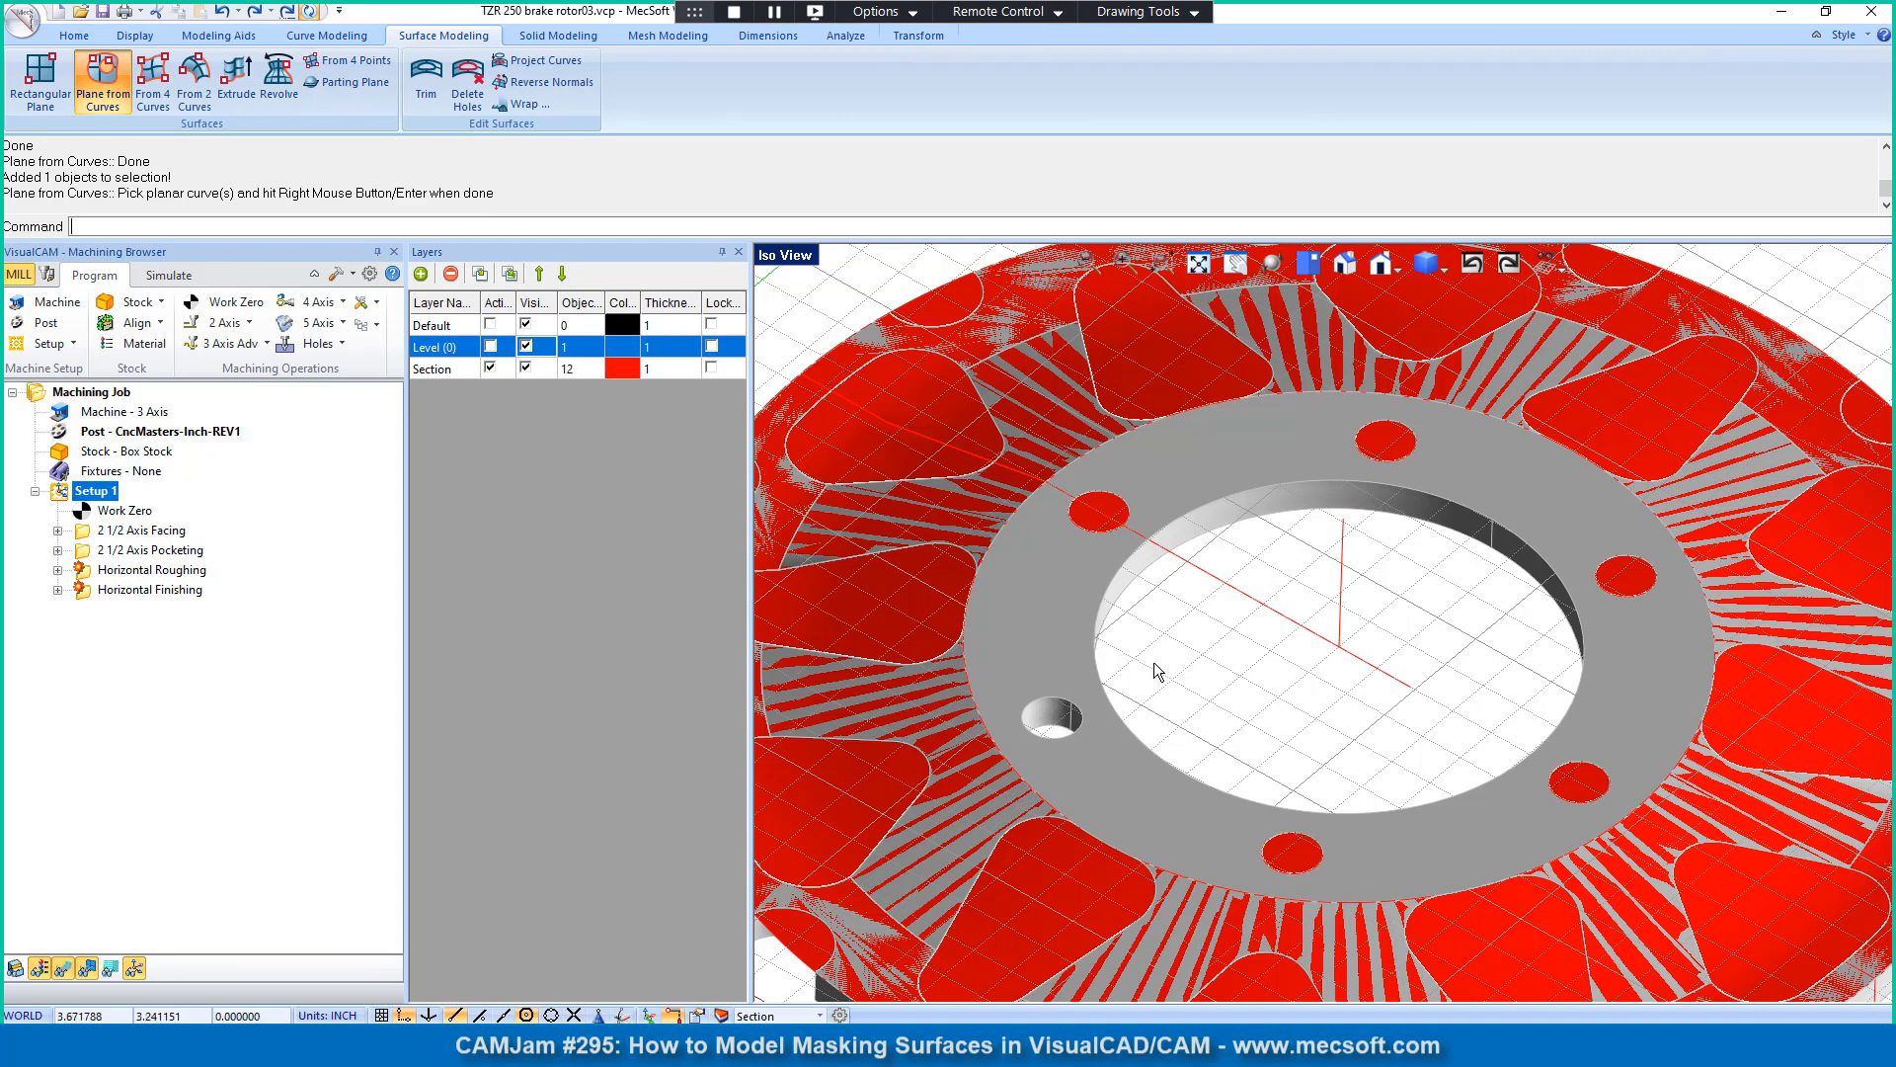
left_click(1057, 743)
right_click(1073, 778)
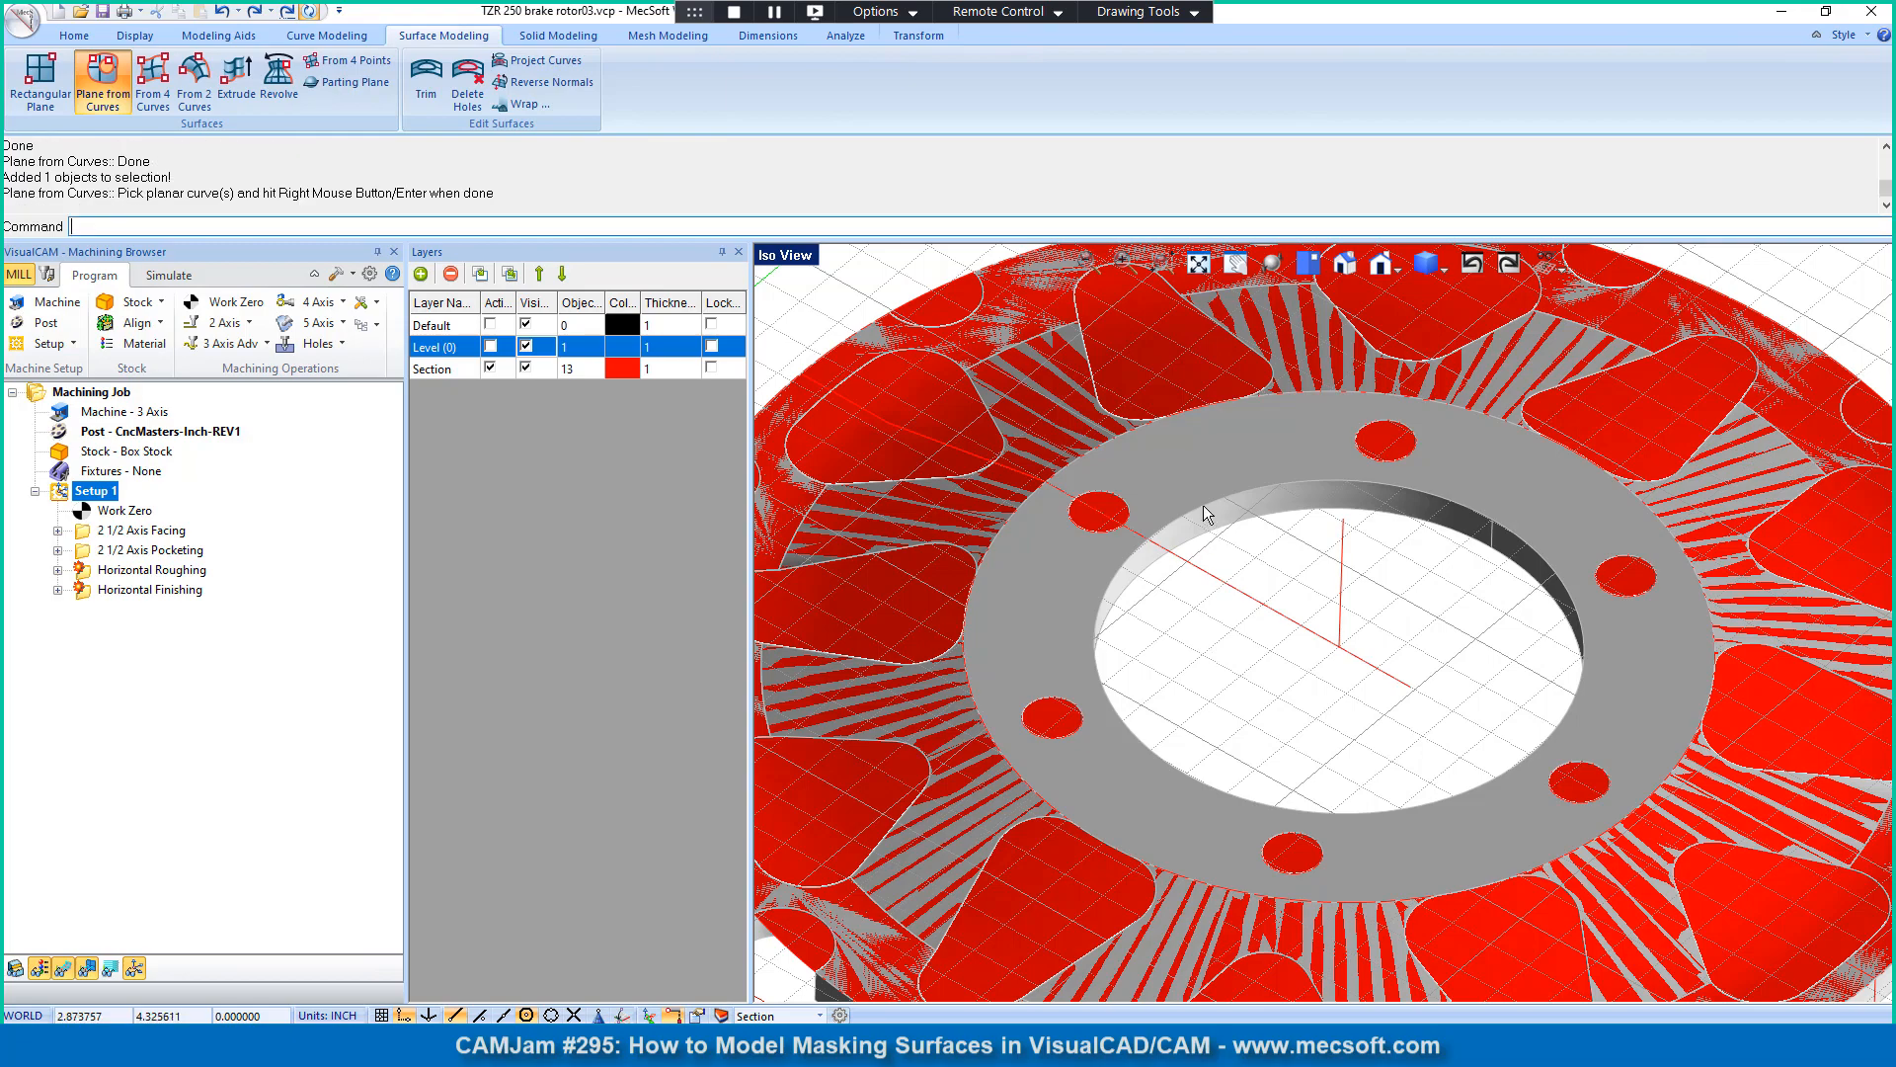
Step: Cap the rotor's large center bore with a Plane from Curves surface from its top edge
left_click(1544, 565)
right_click(1135, 625)
scroll(1086, 660, "down", 3)
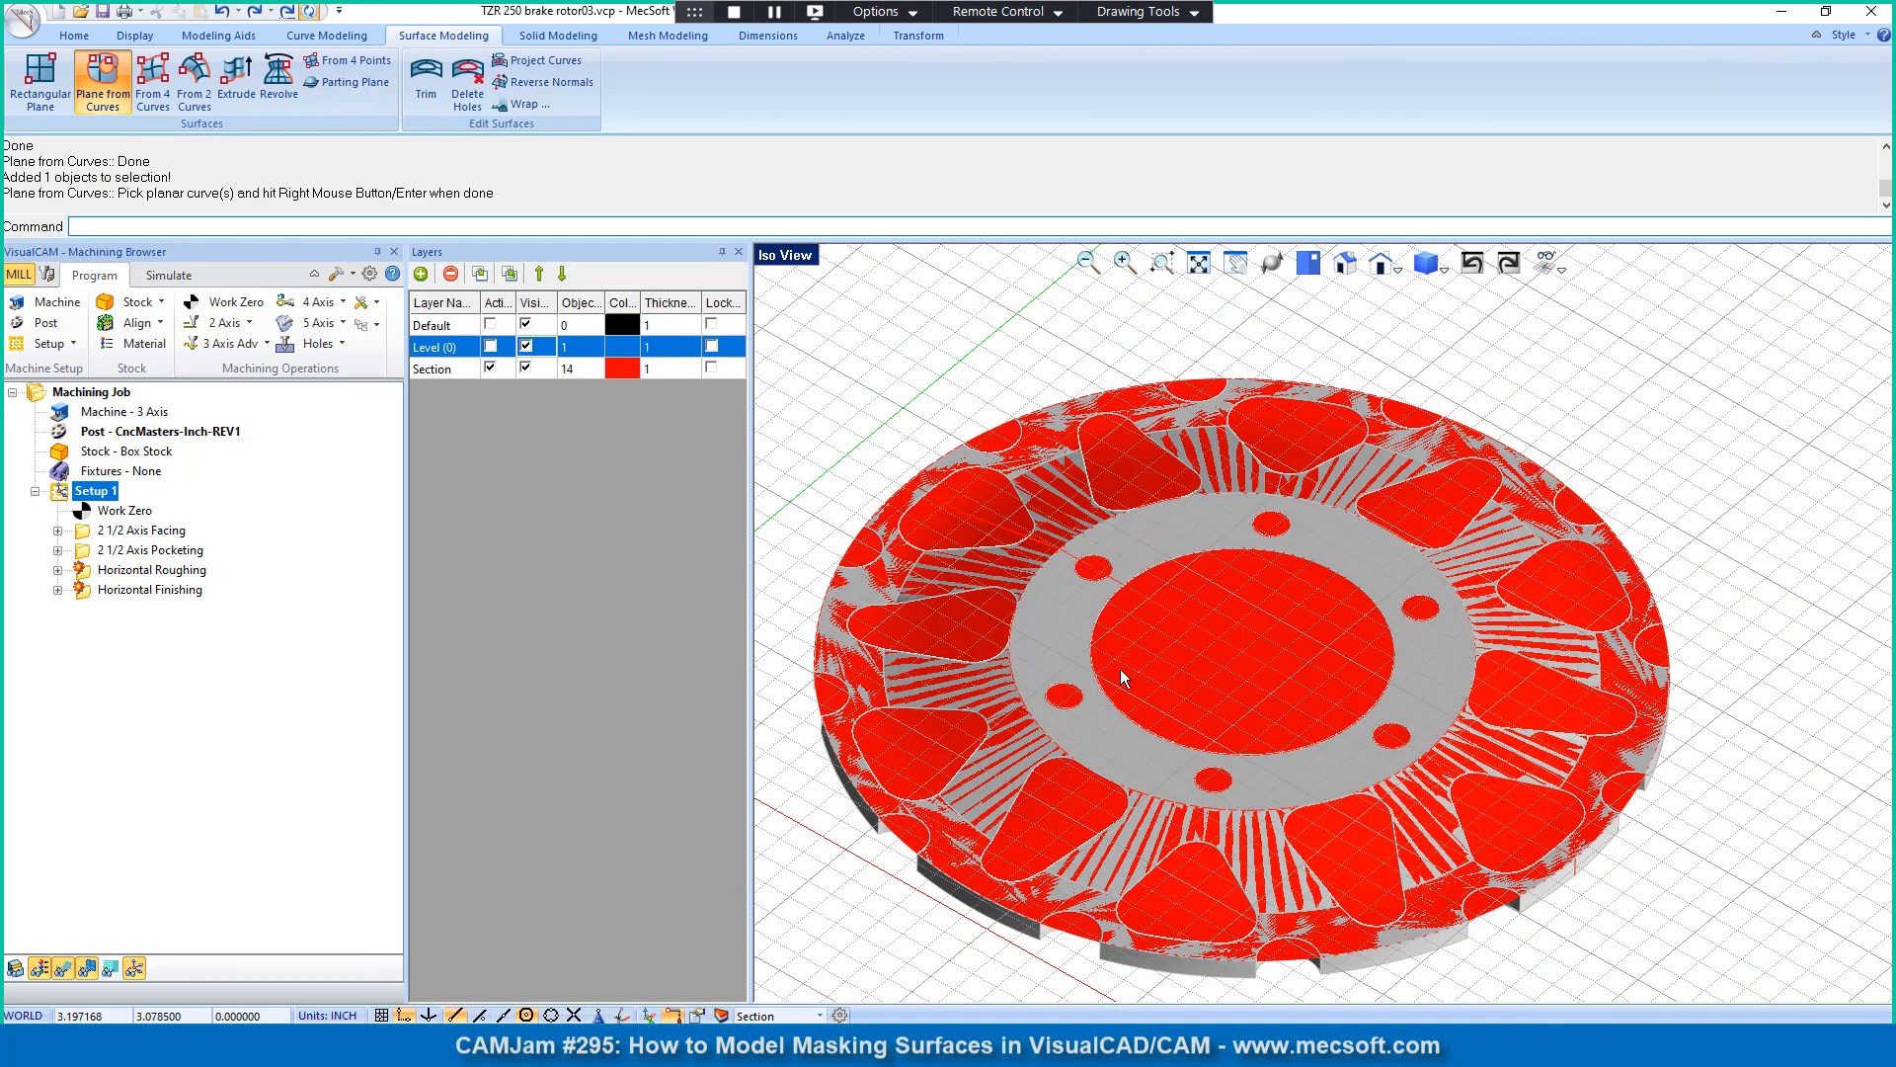
scroll(1176, 677, "down", 2)
mouse_move(1242, 924)
right_mouse_down()
mouse_move(1234, 834)
mouse_move(1244, 905)
right_mouse_up()
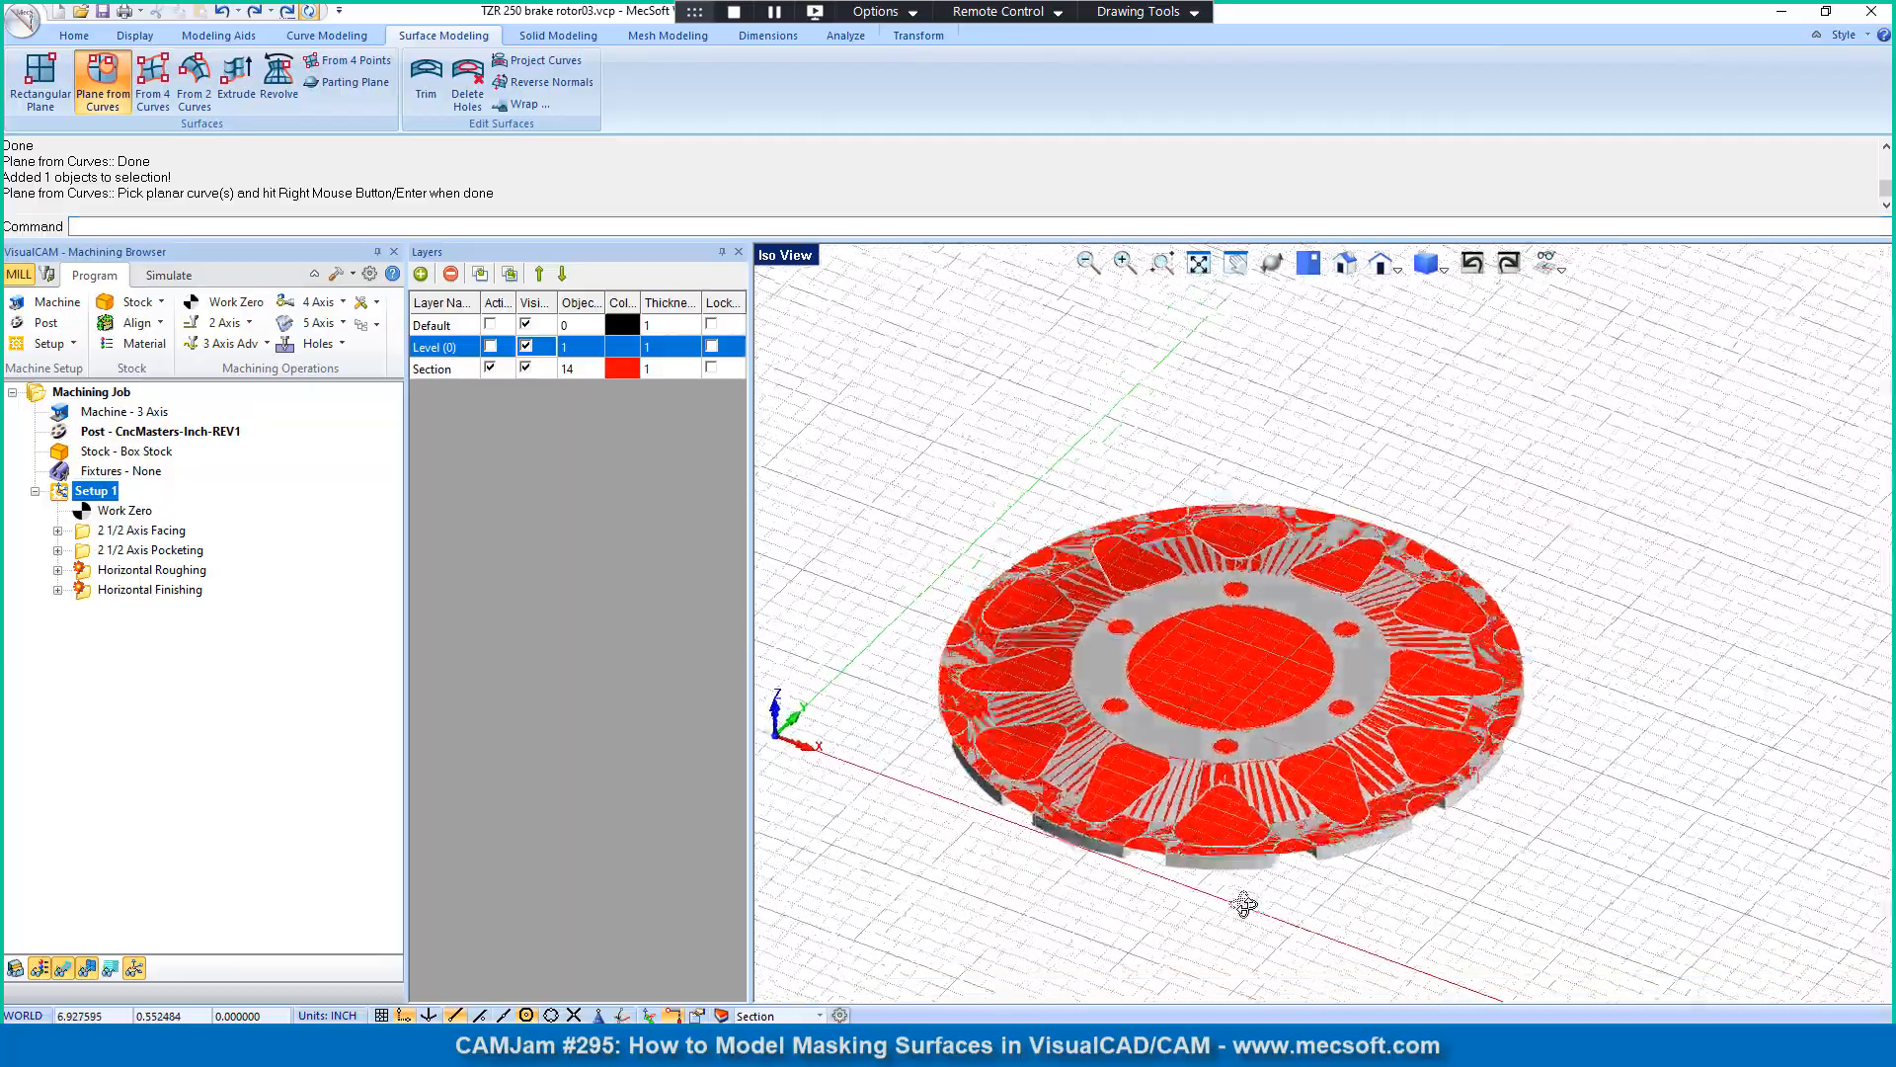